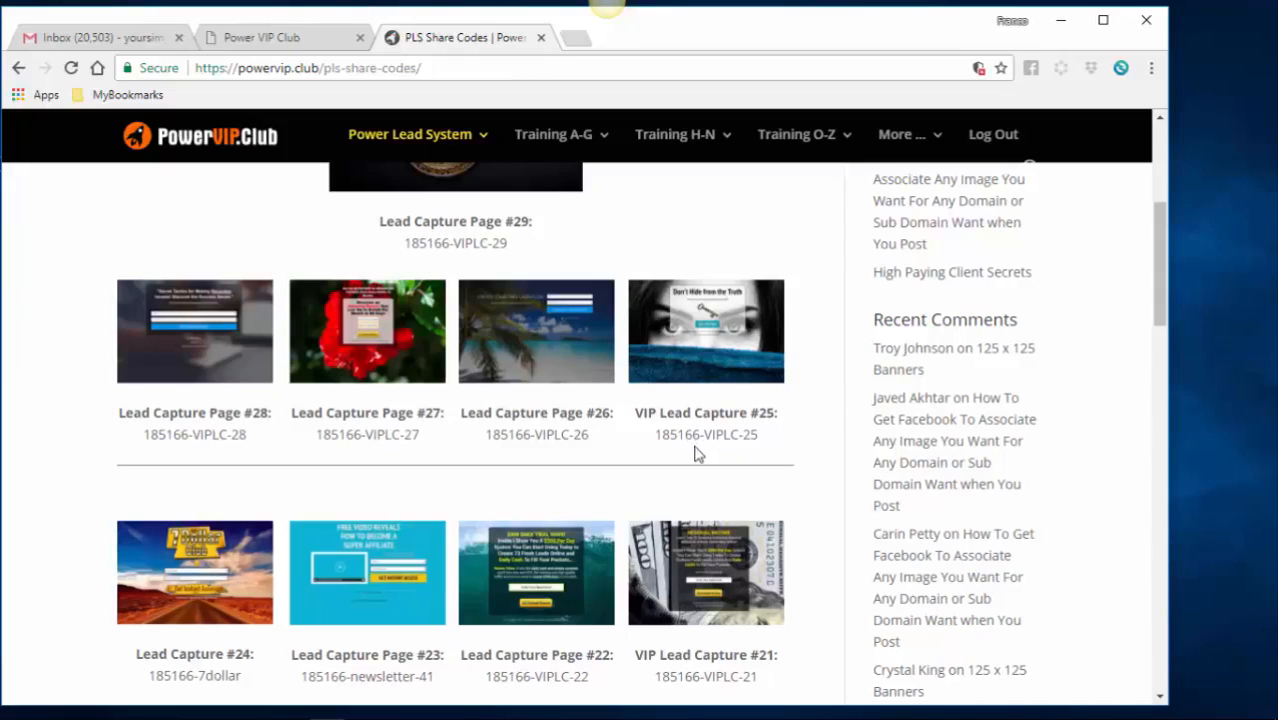
Step: Select and copy the share code 185166-VIPLC-25 listed under VIP Lead Capture #25
left_click_drag(656, 436, 760, 434)
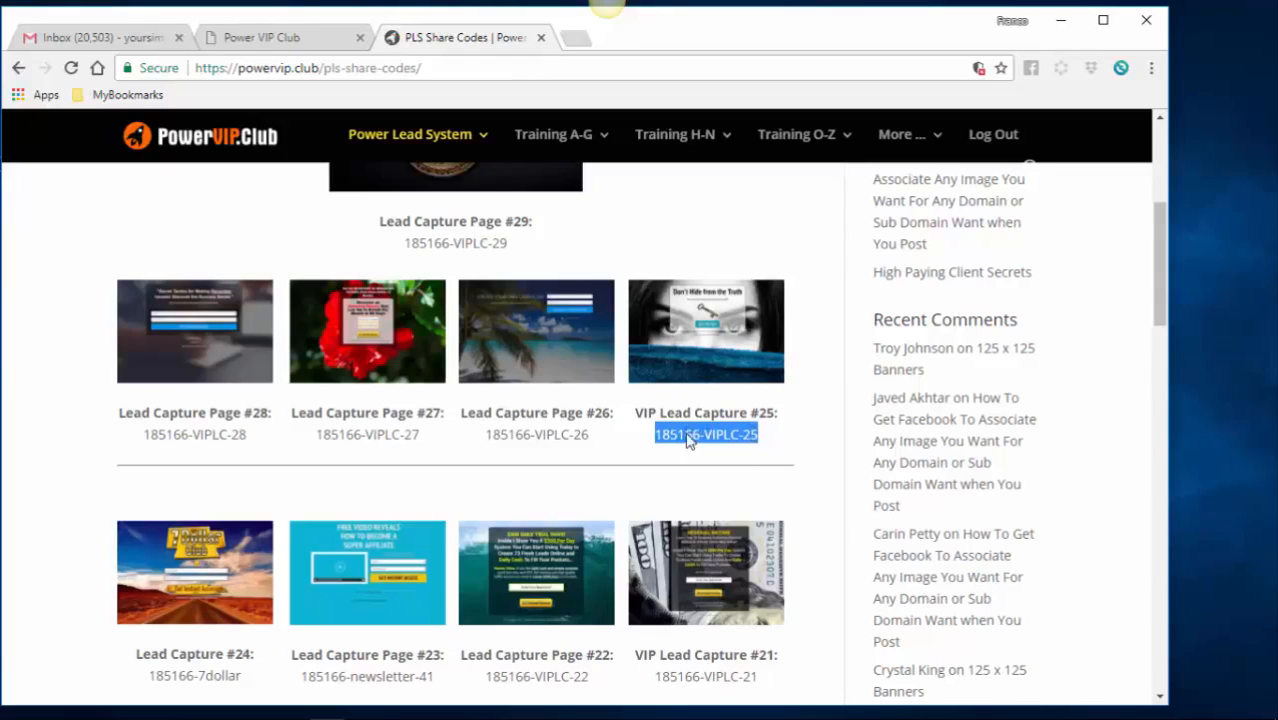
right_click(687, 434)
left_click(724, 450)
Step: Go to the back office's My Sharing Codes page via Getting Started and Websites
left_click(258, 40)
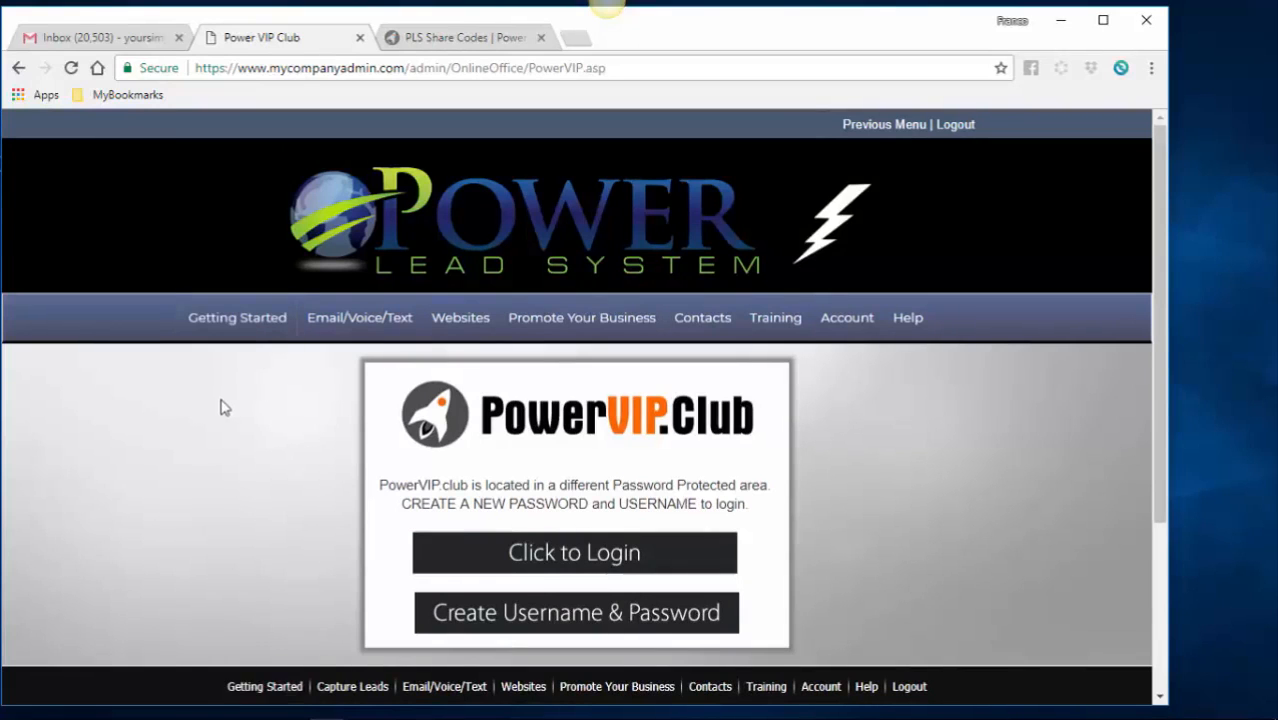
left_click(207, 318)
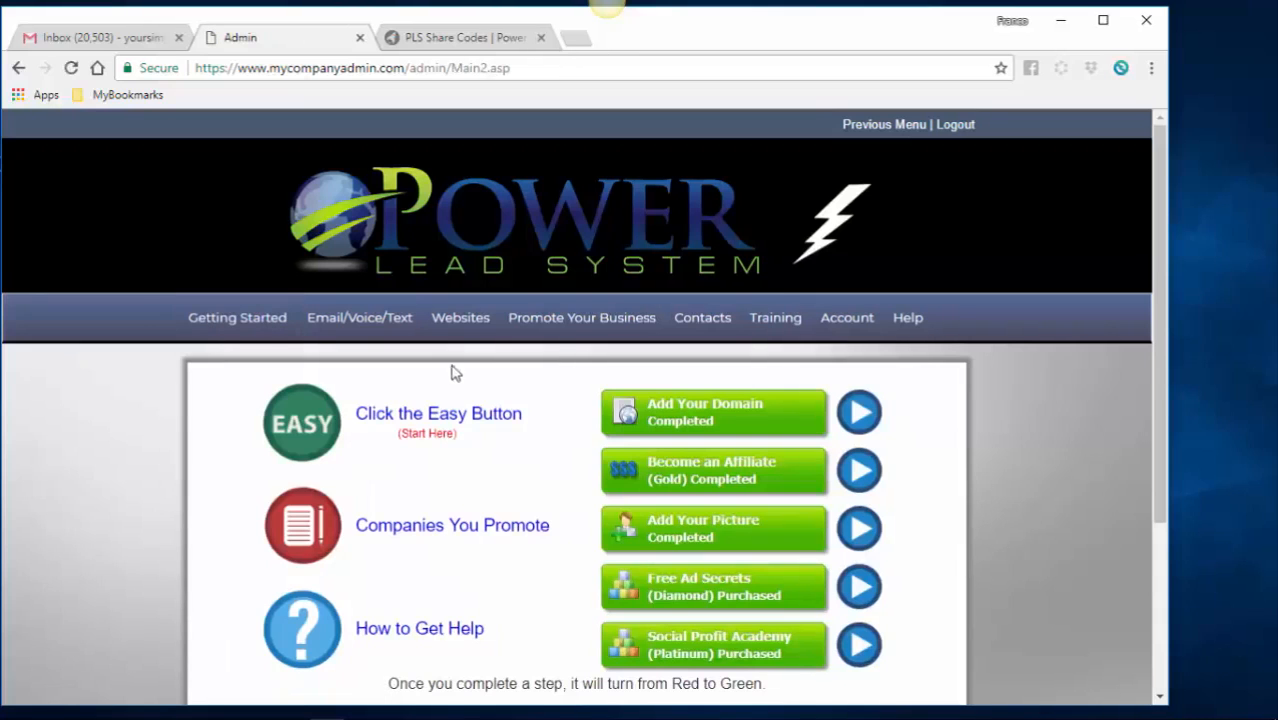
mouse_move(474, 322)
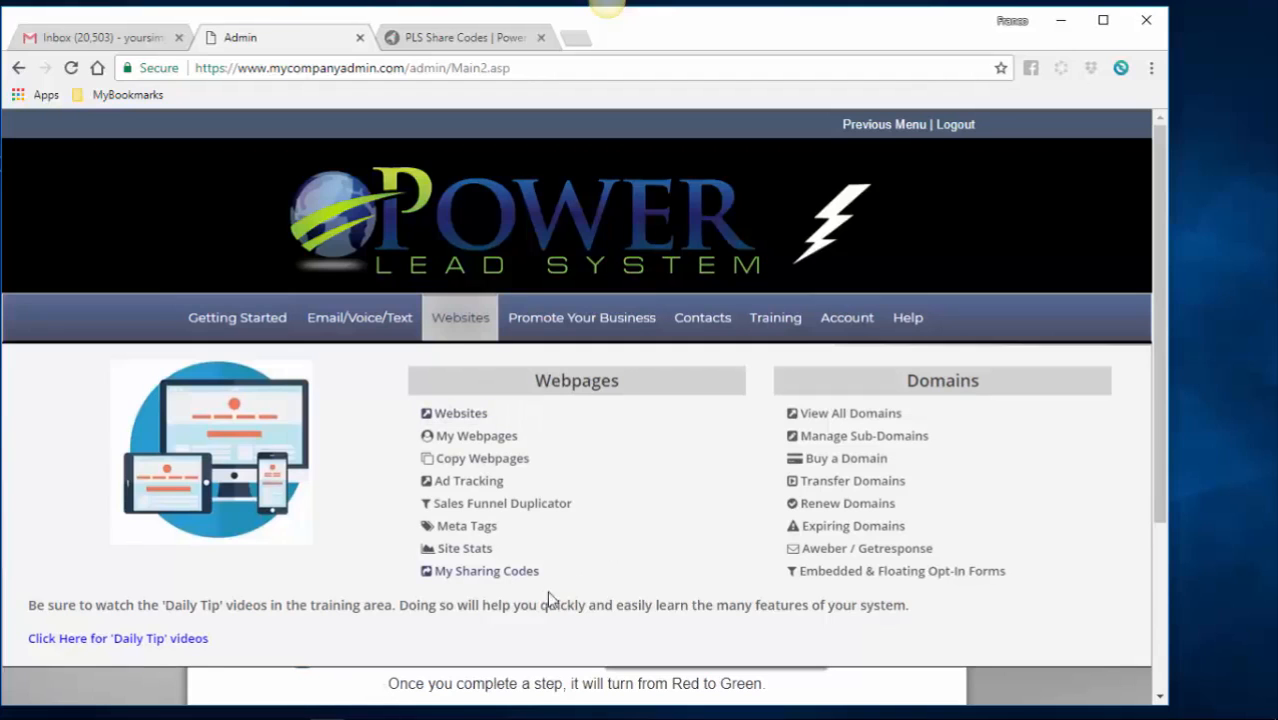
left_click(451, 573)
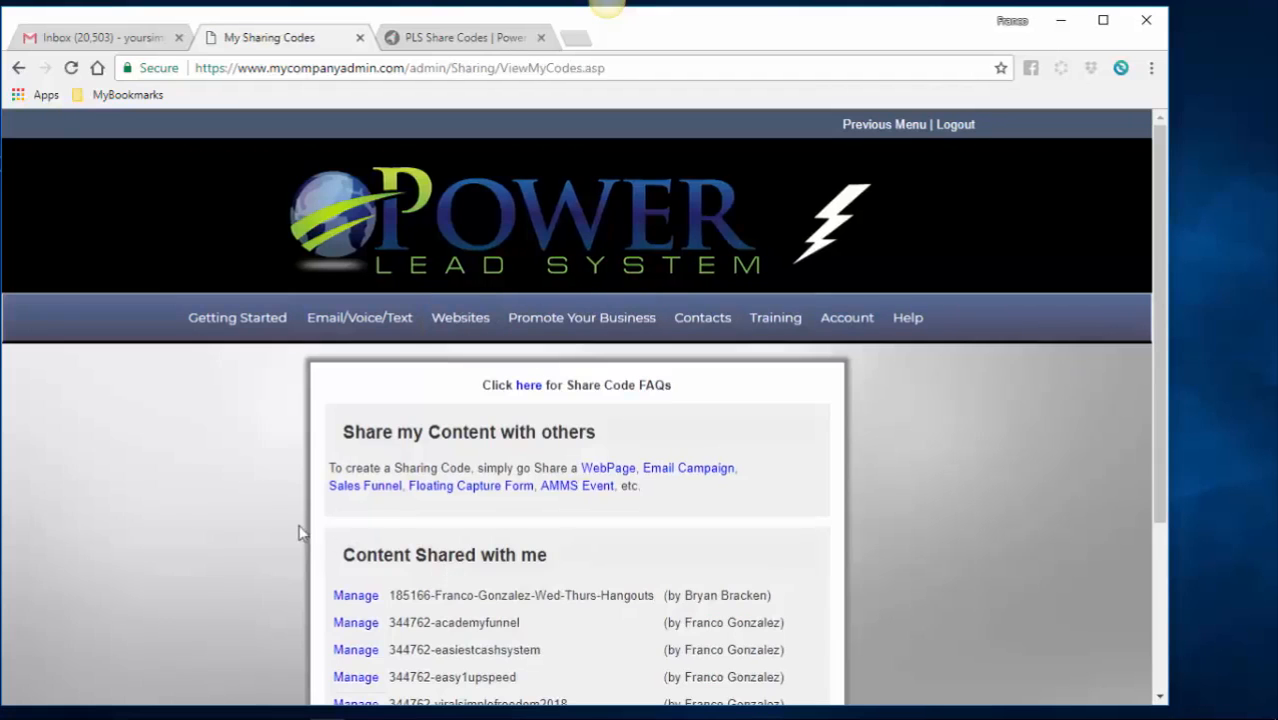
scroll(279, 522, "down", 3)
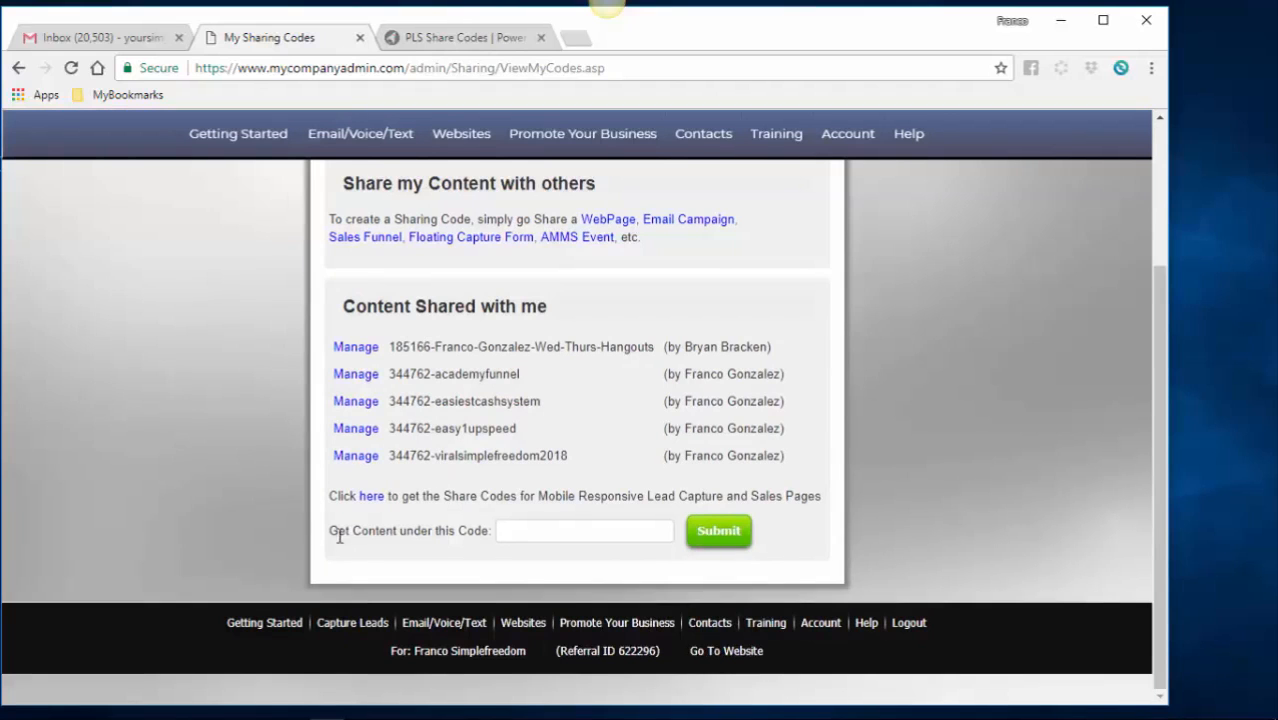
left_click(513, 533)
left_click(512, 532)
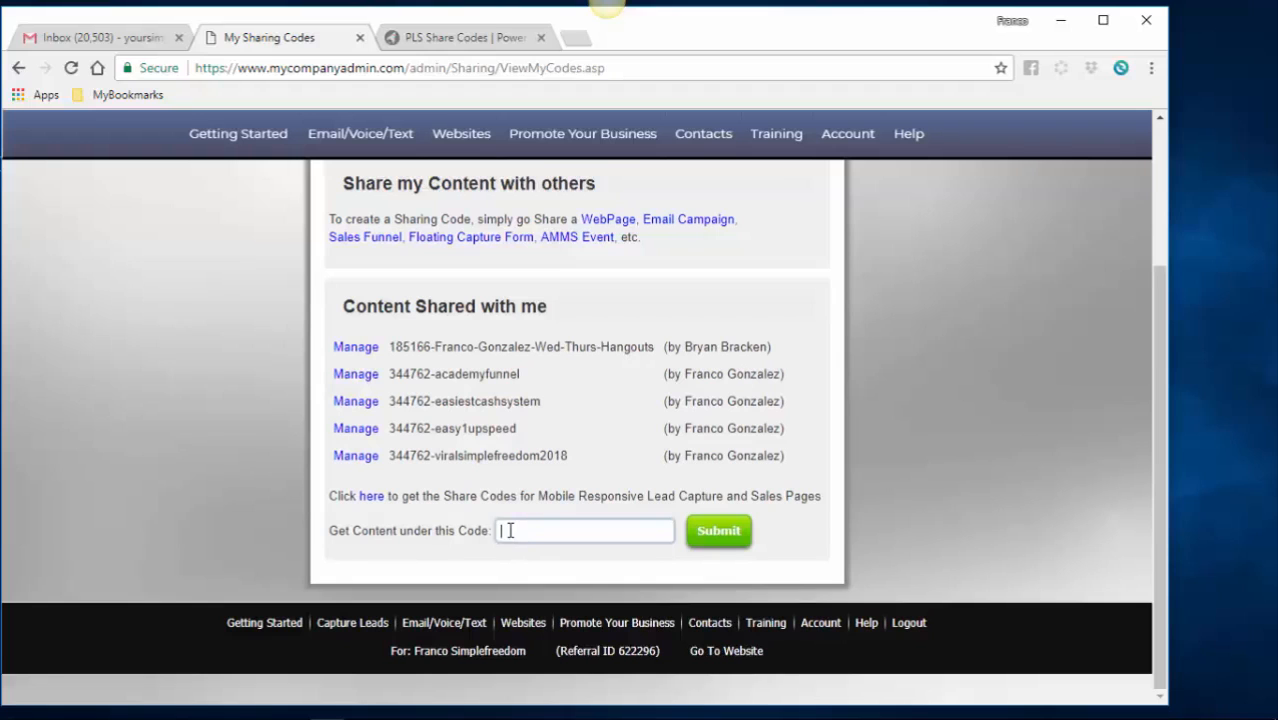
right_click(510, 531)
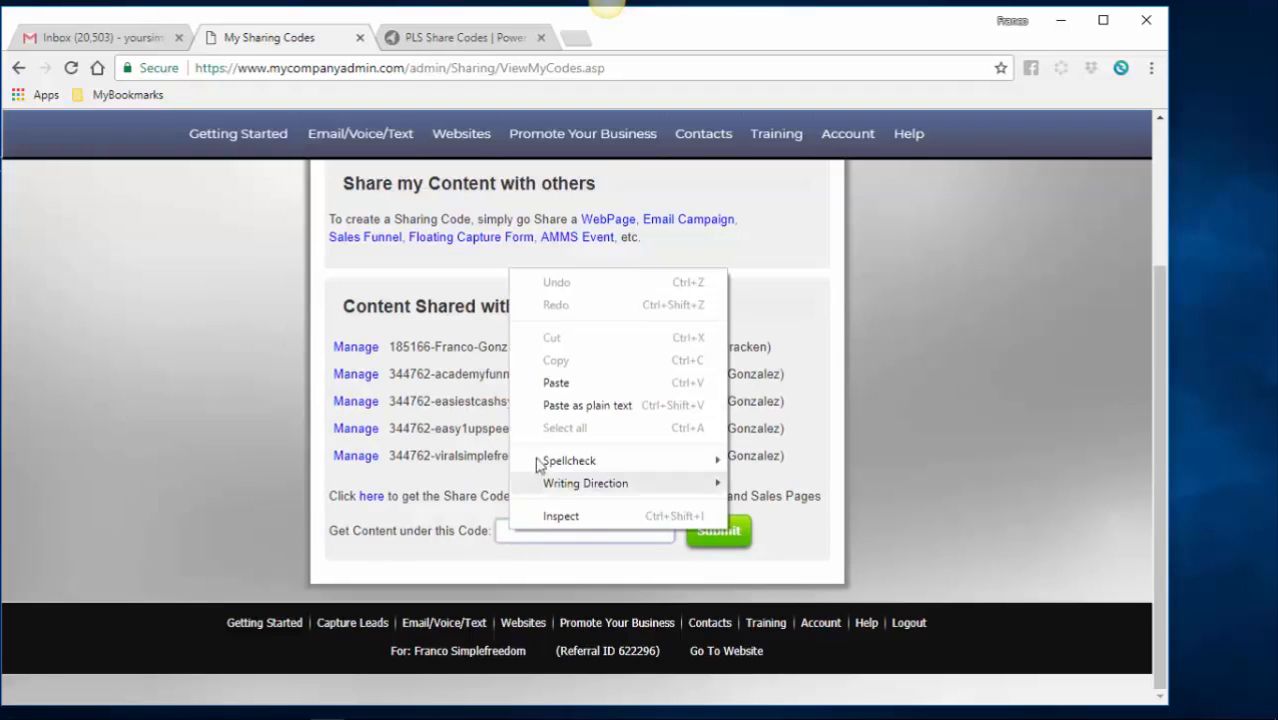
left_click(553, 387)
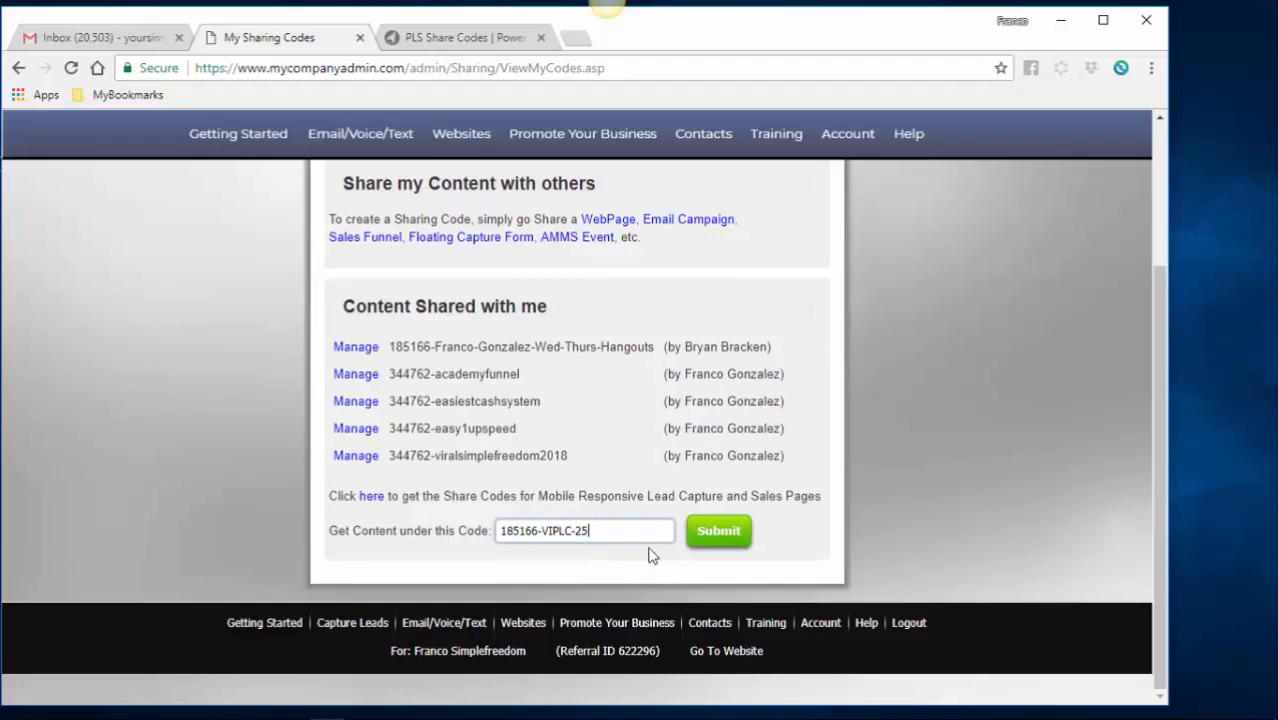
left_click(721, 533)
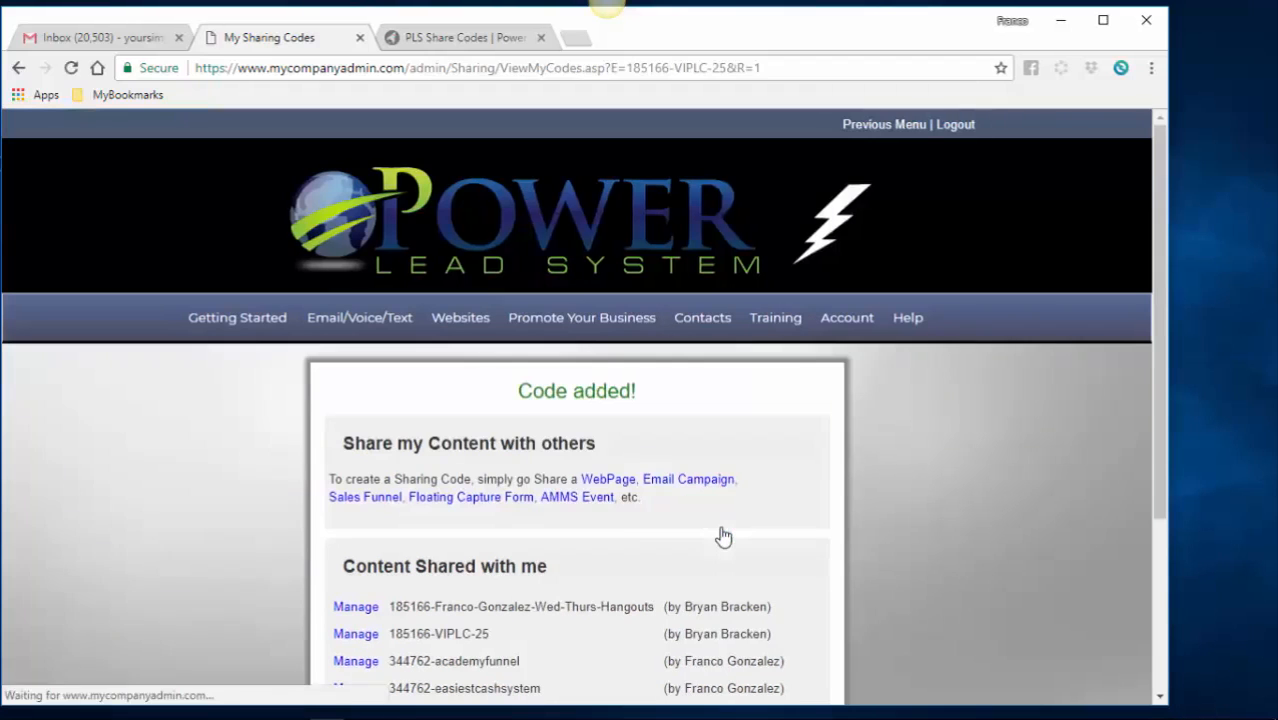
scroll(340, 440, "down", 1)
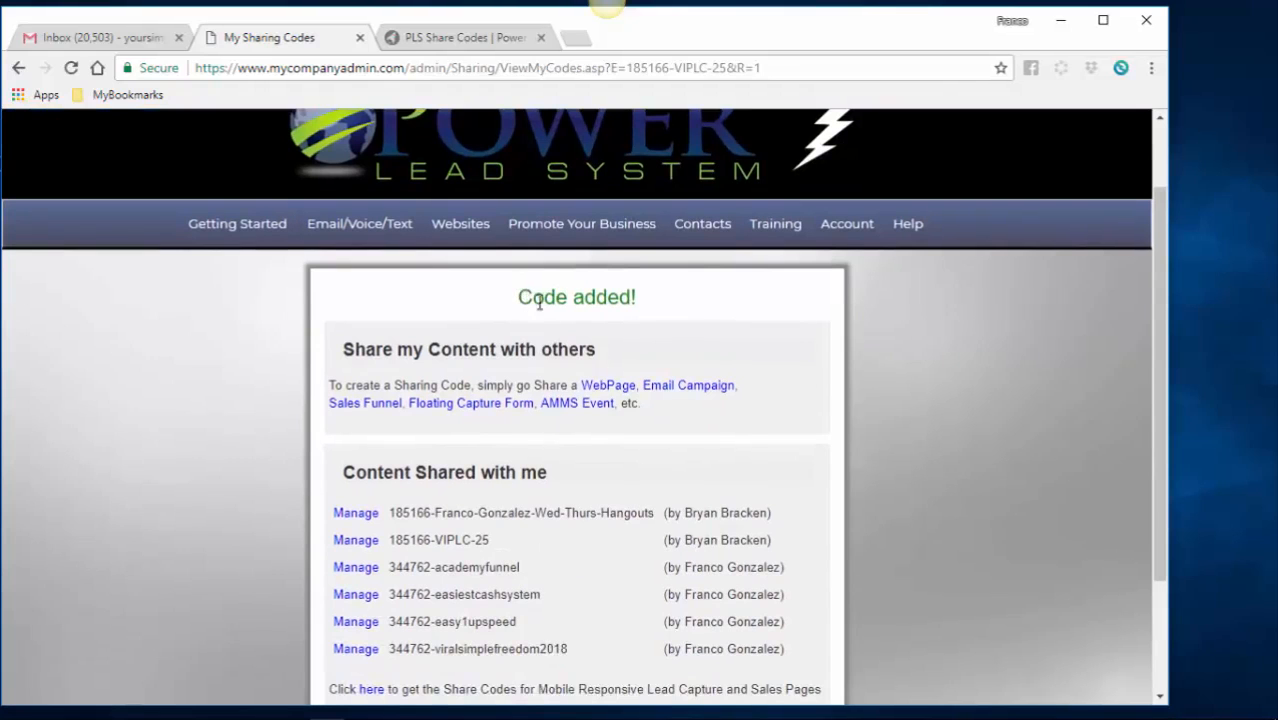
left_click_drag(520, 296, 647, 308)
left_click(258, 433)
scroll(252, 423, "down", 2)
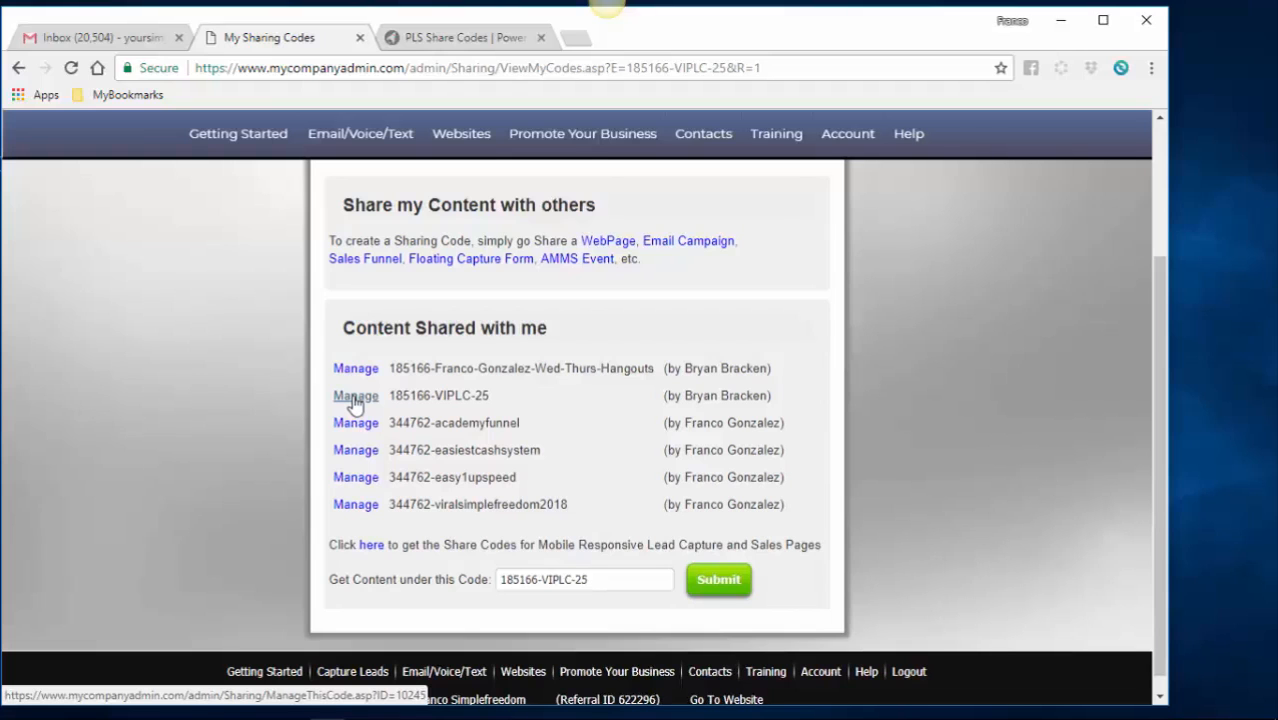
Step: Open the Manage details for code 185166-VIPLC-25 in the Content Shared with me list
left_click(352, 400)
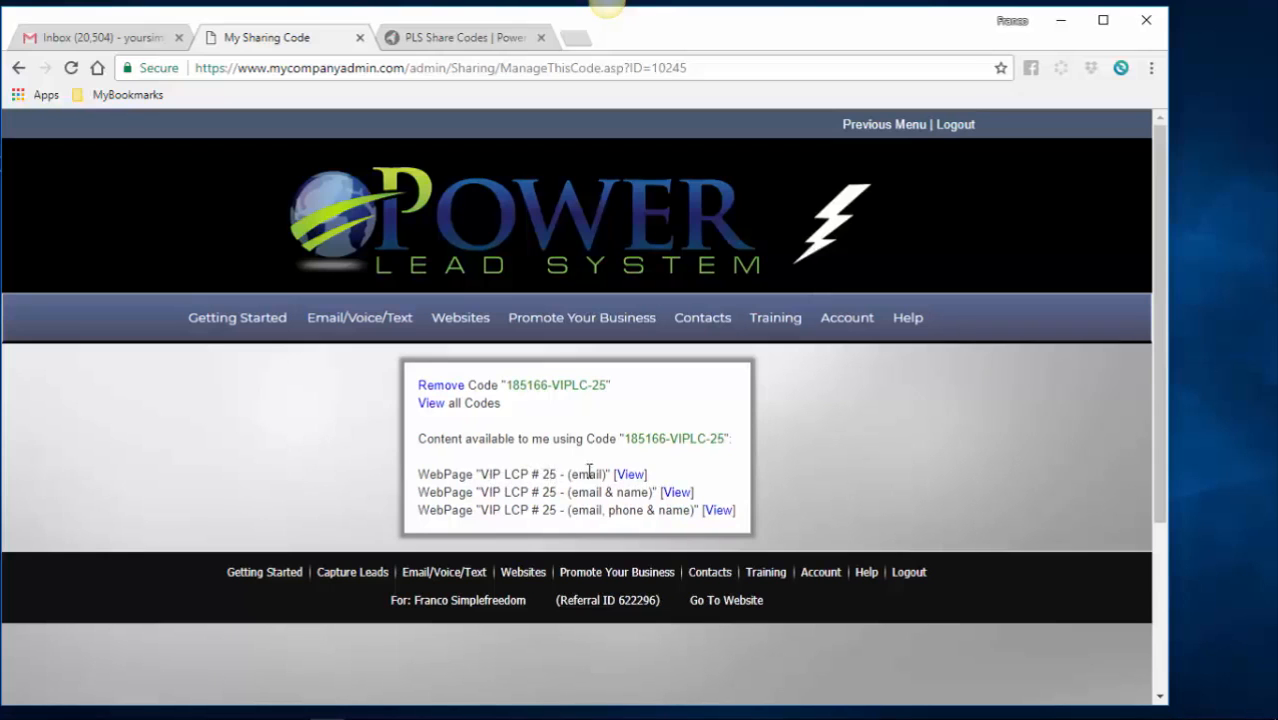
Step: View the shared VIP LCP # 25 - (email) webpage and browse the Shared WebPages list
left_click(631, 480)
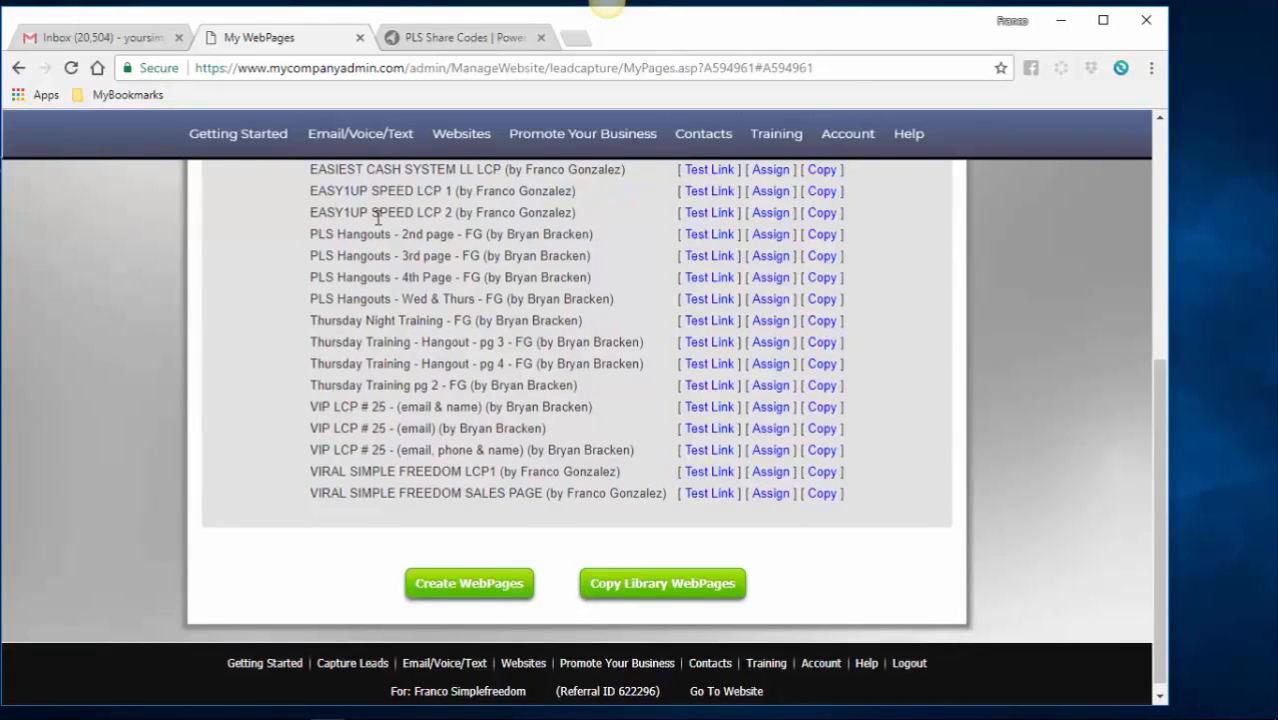
scroll(236, 392, "up", 1)
scroll(230, 392, "up", 1)
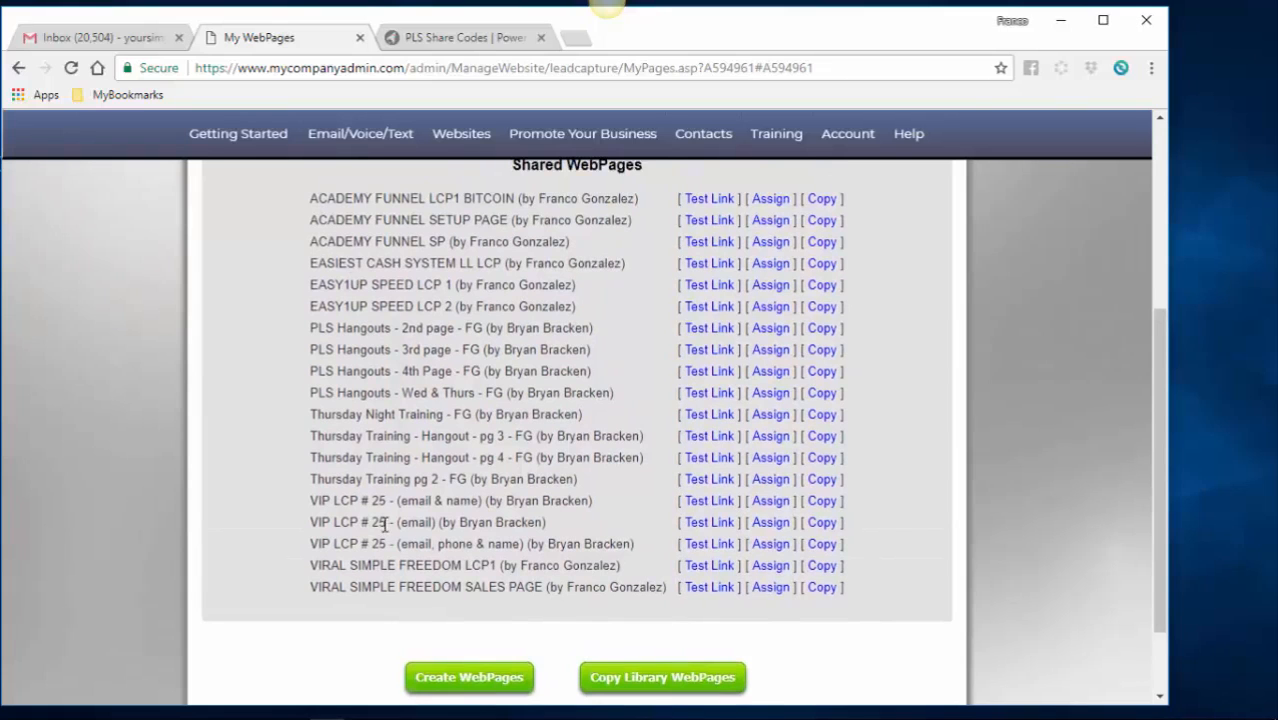
scroll(236, 485, "up", 3)
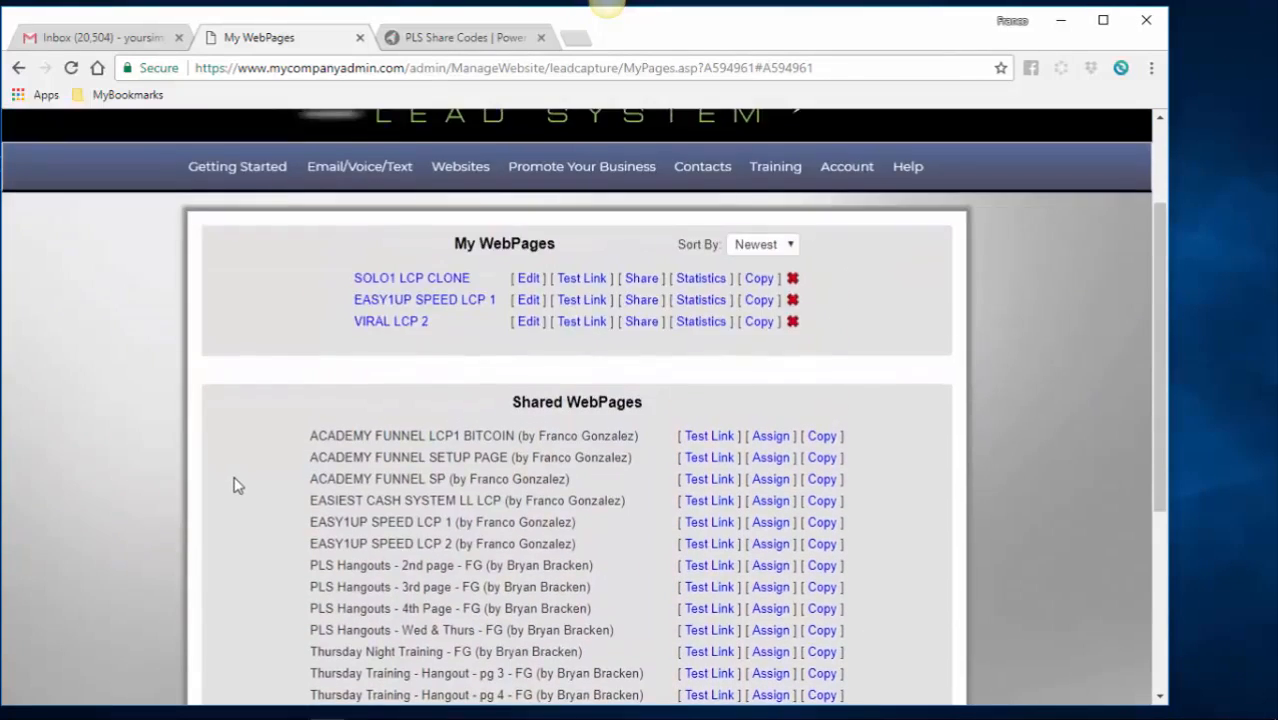
scroll(236, 485, "down", 3)
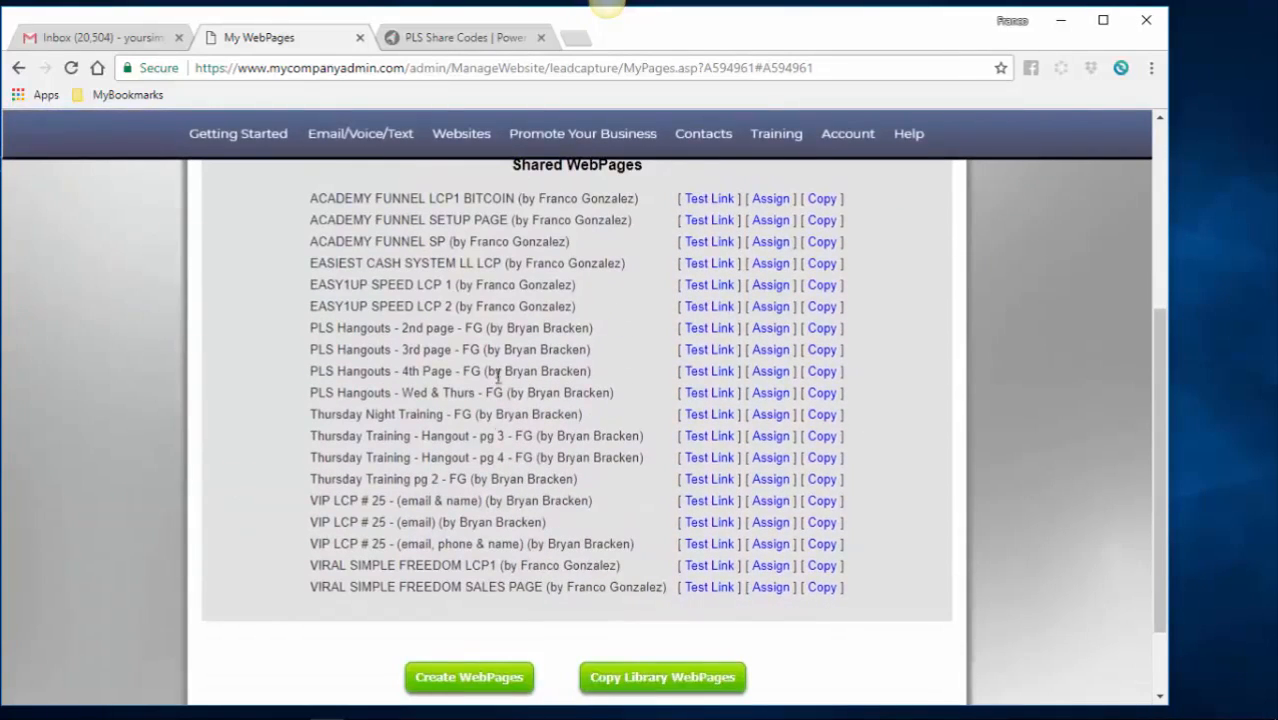
scroll(467, 336, "up", 1)
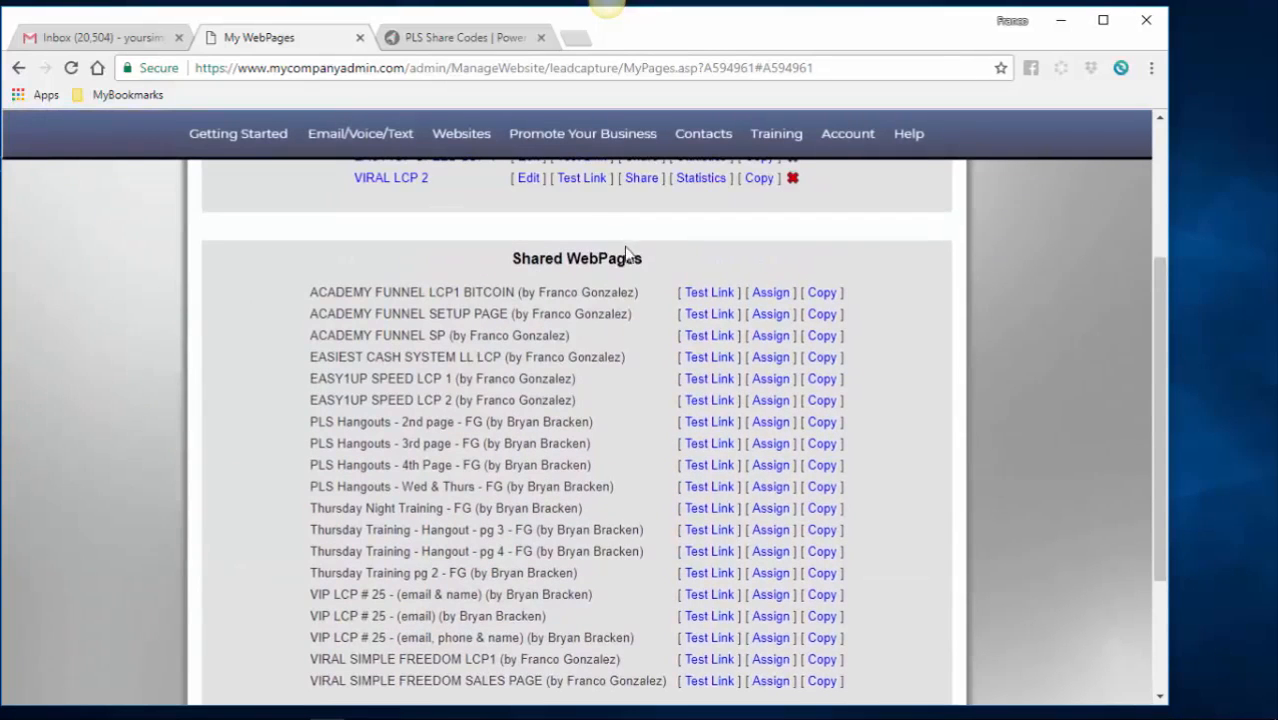
scroll(250, 408, "down", 1)
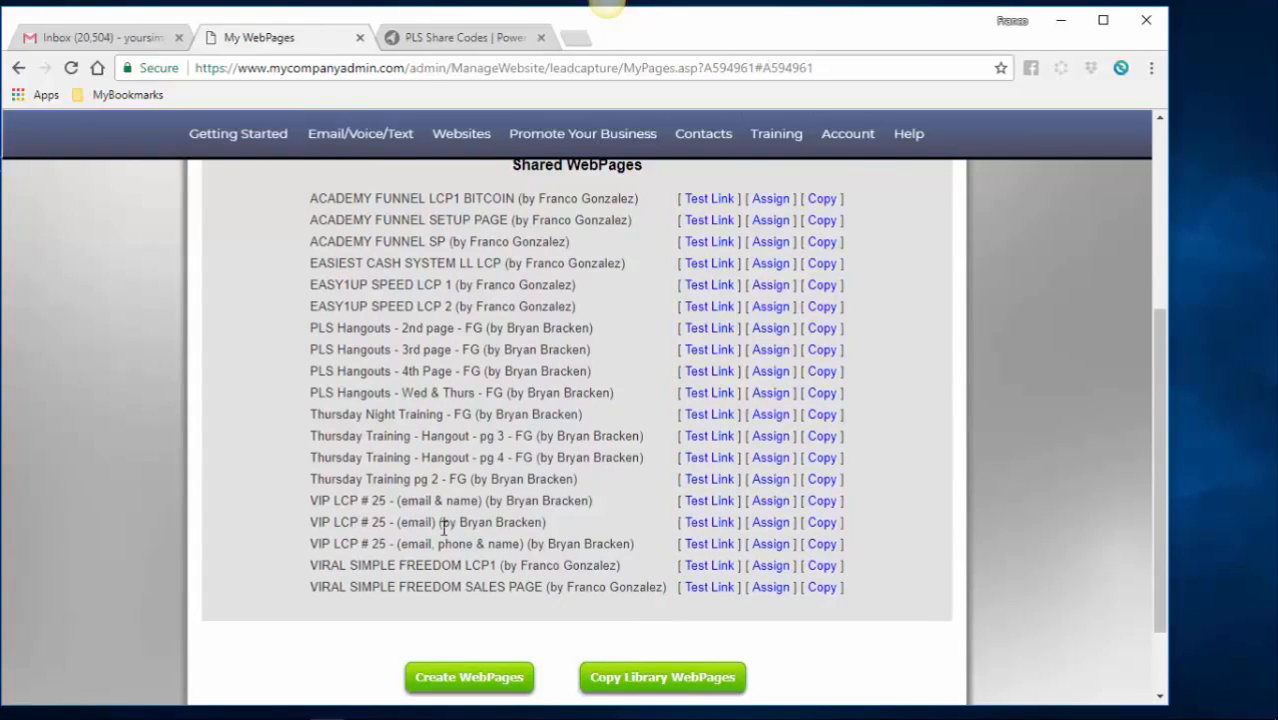
Step: Open the VIP LCP # 25 - (email) test link and preview its internetcashrocks.com page
left_click(704, 526)
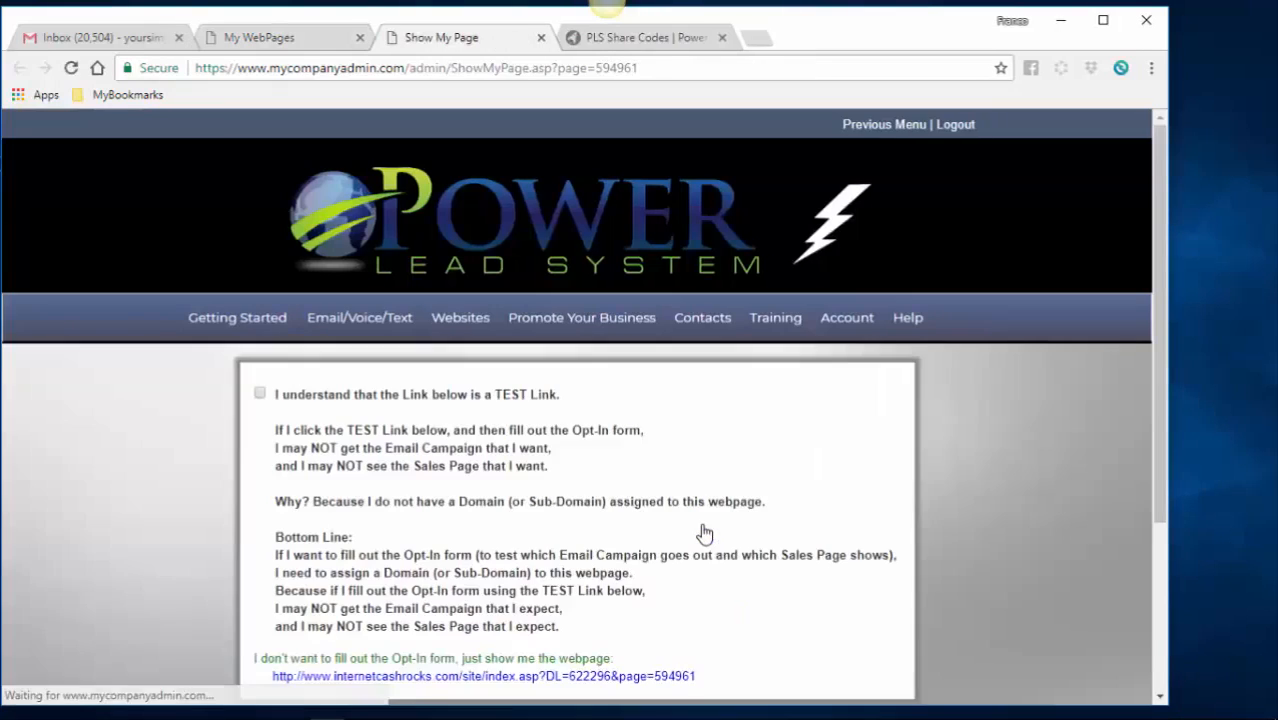
scroll(180, 440, "down", 2)
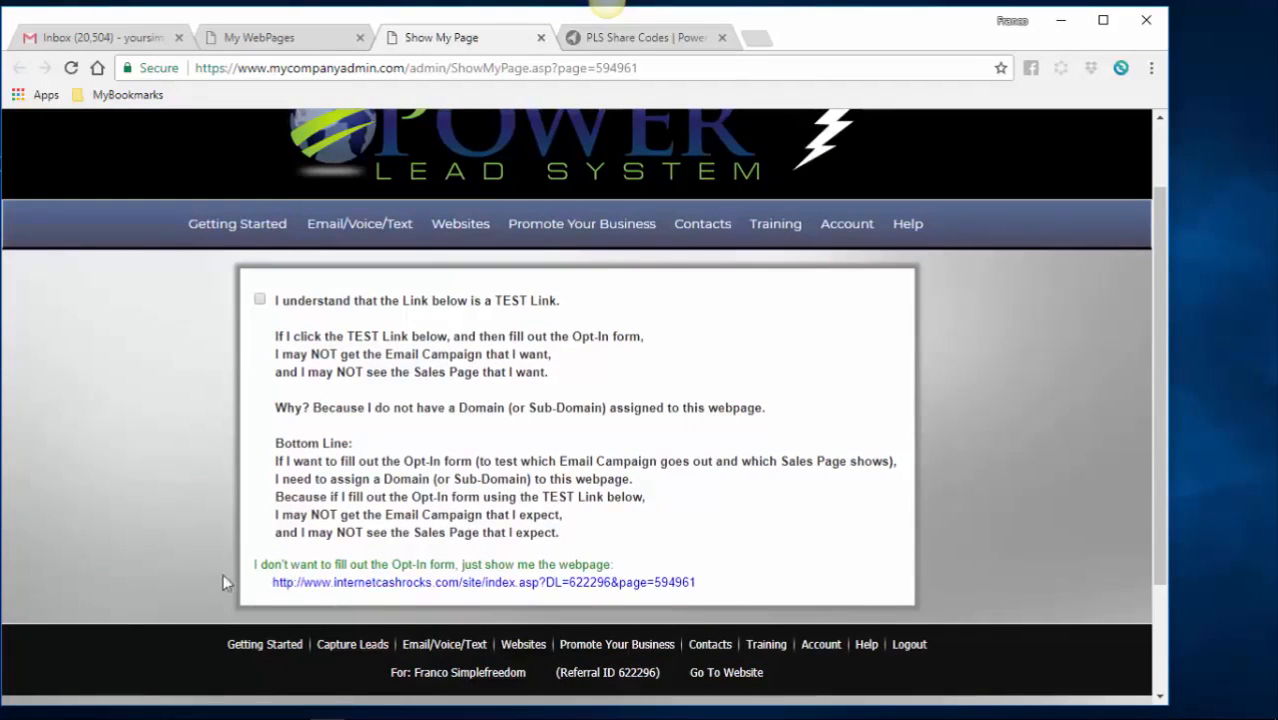
left_click(438, 584)
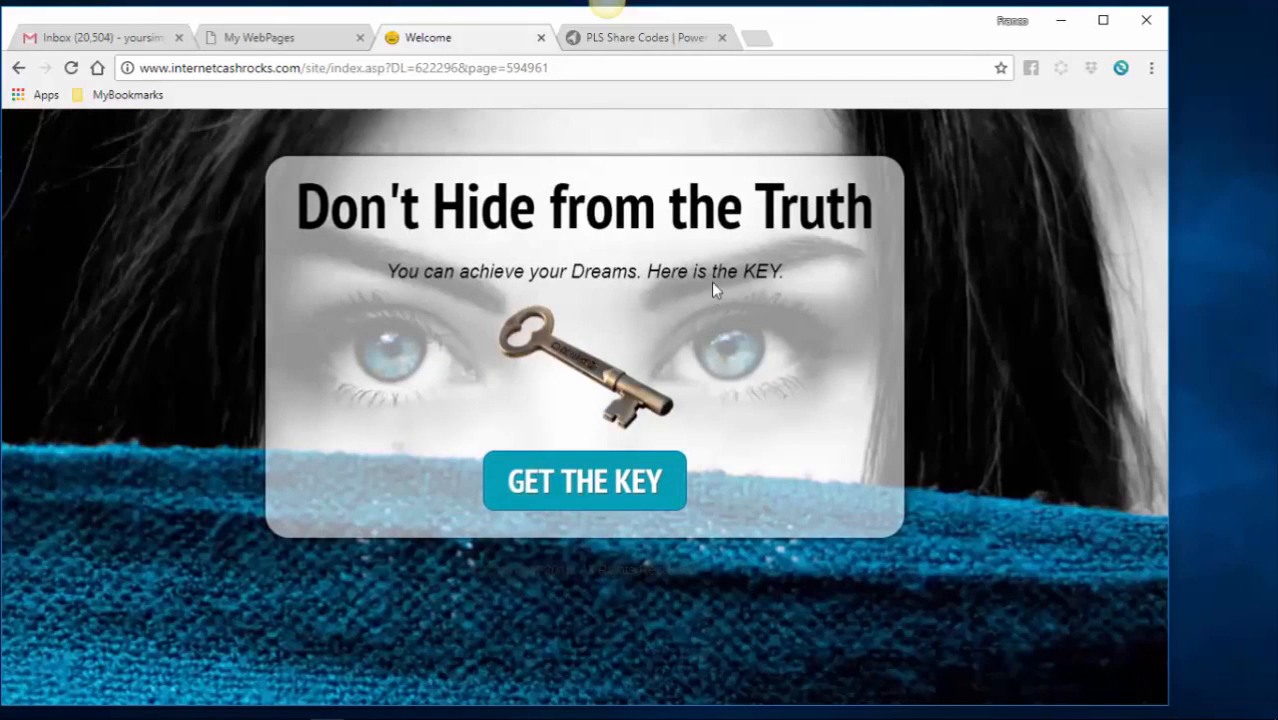
left_click(580, 485)
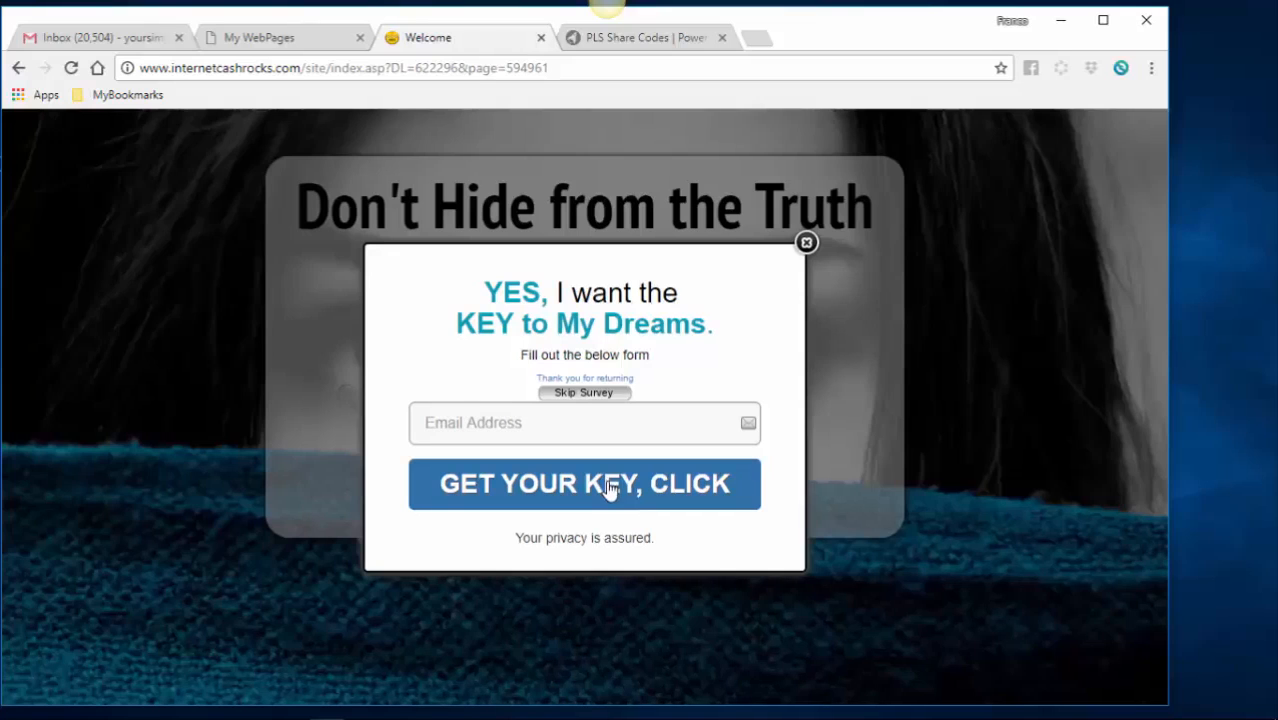
left_click(806, 243)
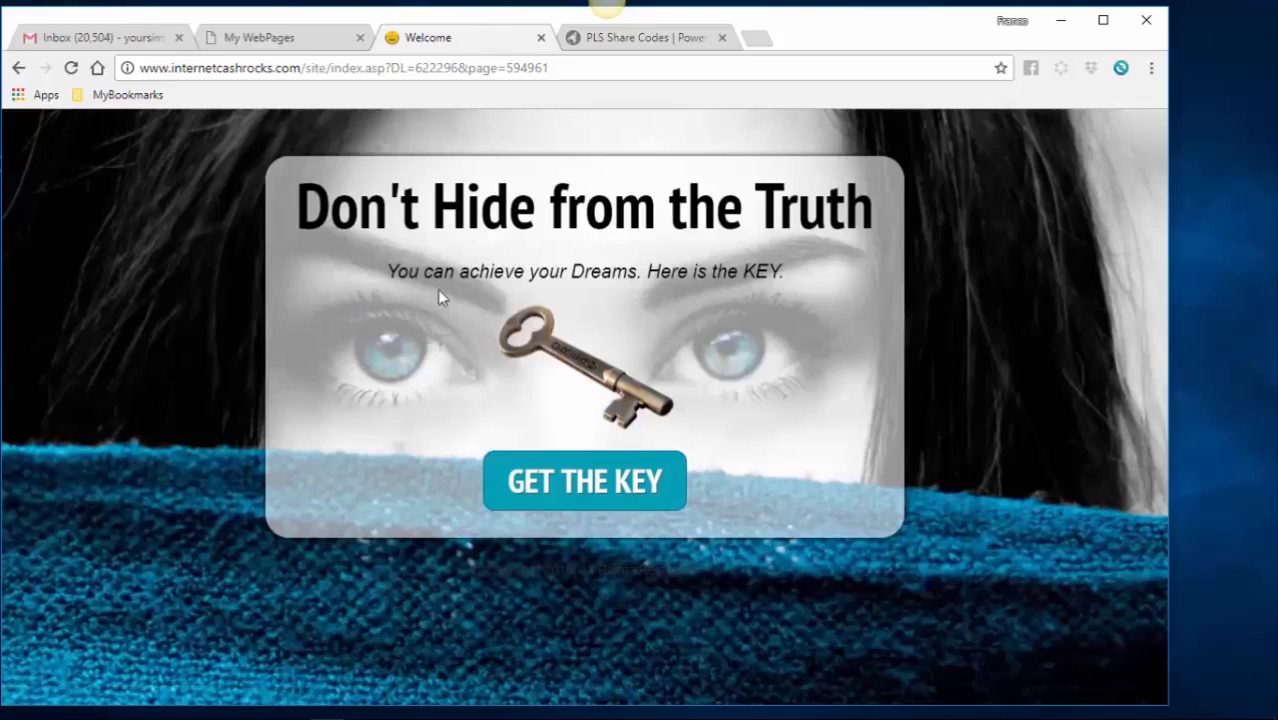
Step: Go back to the Show My Page notice, then forward to the published Welcome page
left_click(20, 70)
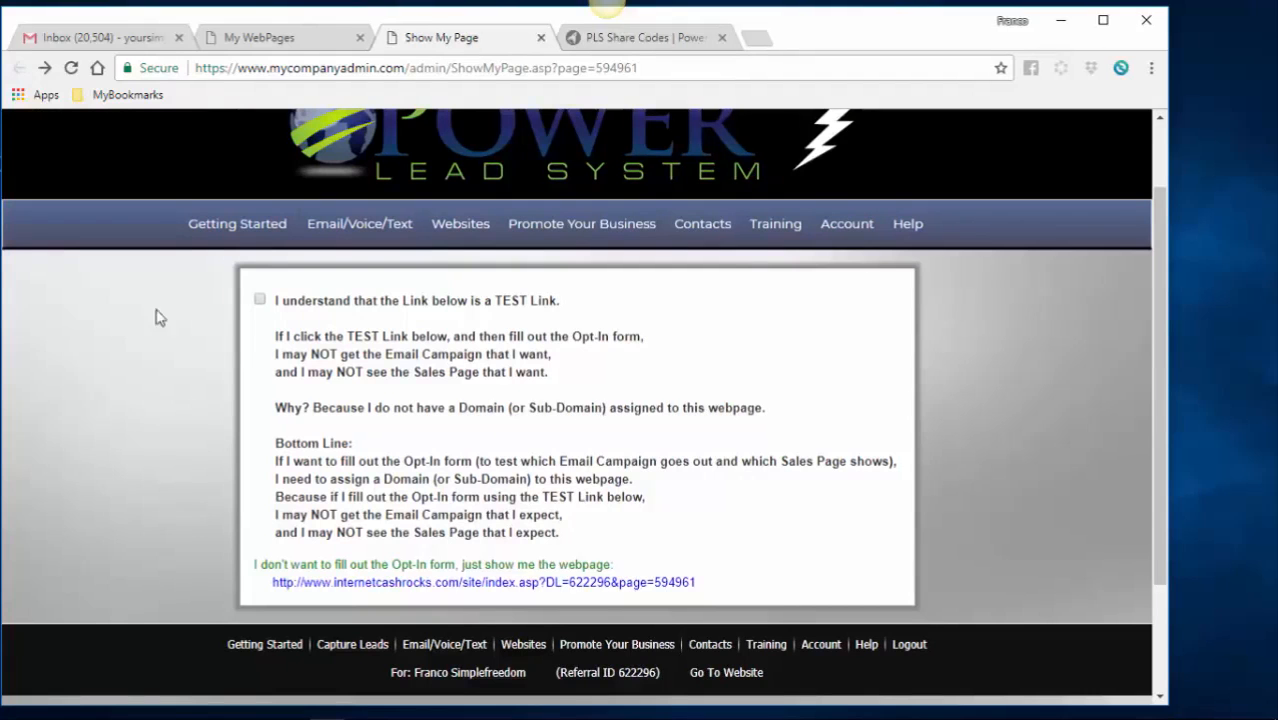
left_click(44, 68)
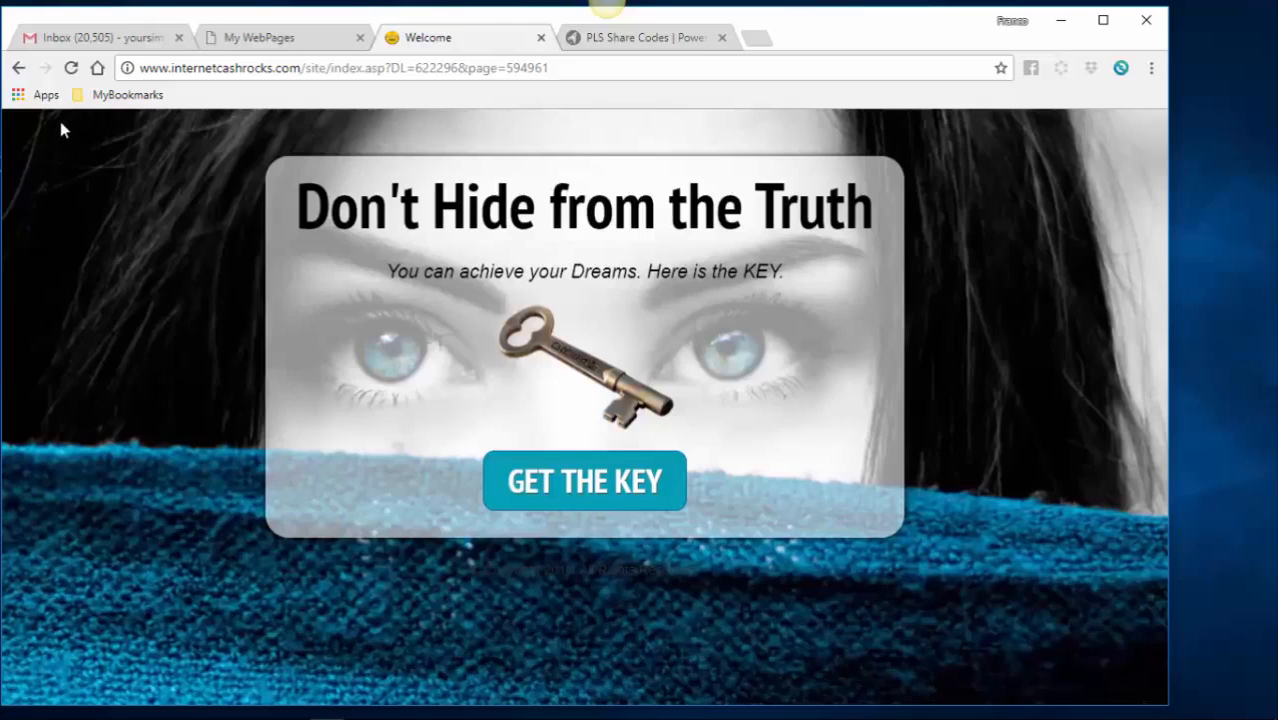
Step: Step back to the Show My Page notice and load the Getting Started admin main page
left_click(18, 67)
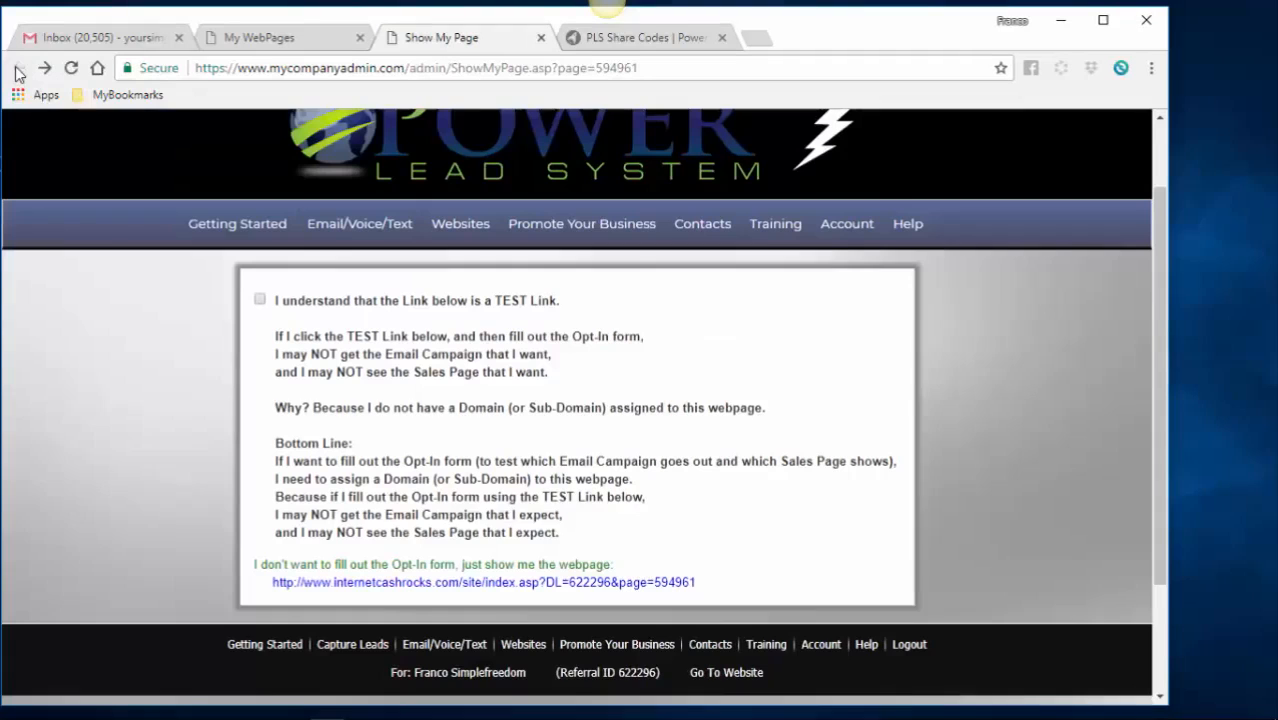
left_click(209, 224)
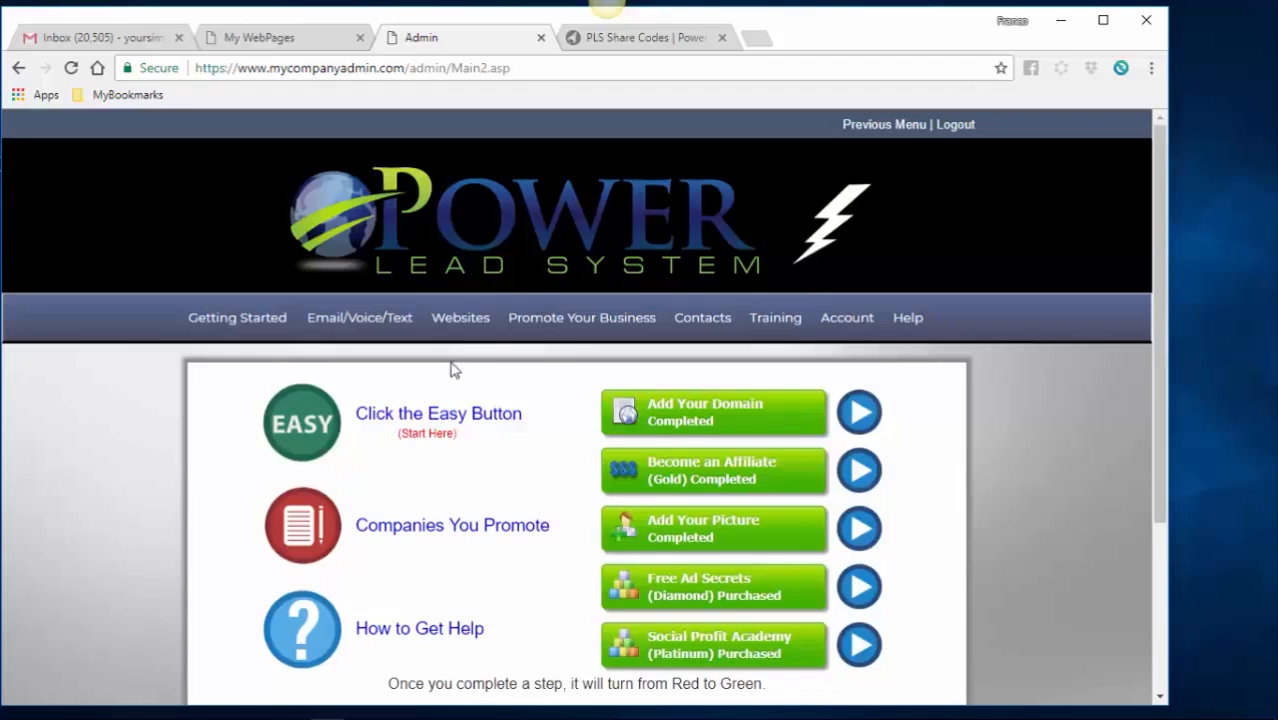
Step: Open Websites > Copy Webpages and expand the 'I want to attract someone to' dropdown
mouse_move(456, 334)
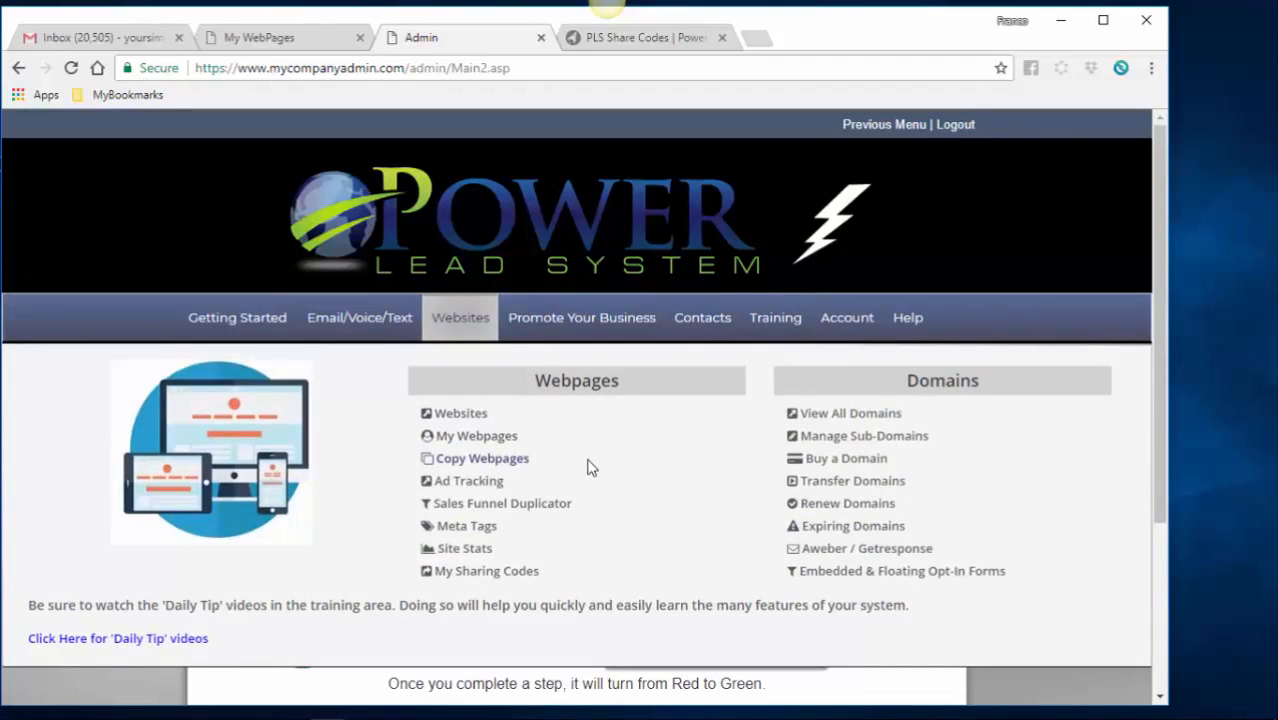
left_click(461, 466)
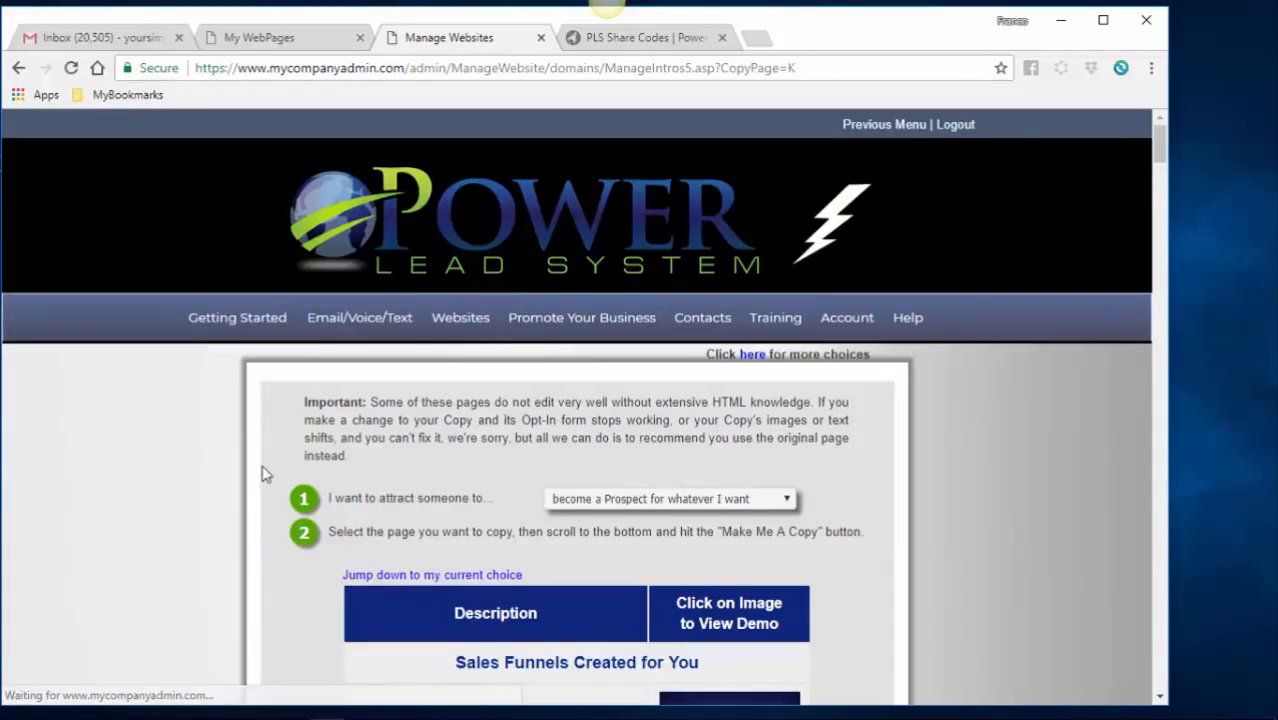
scroll(221, 478, "down", 1)
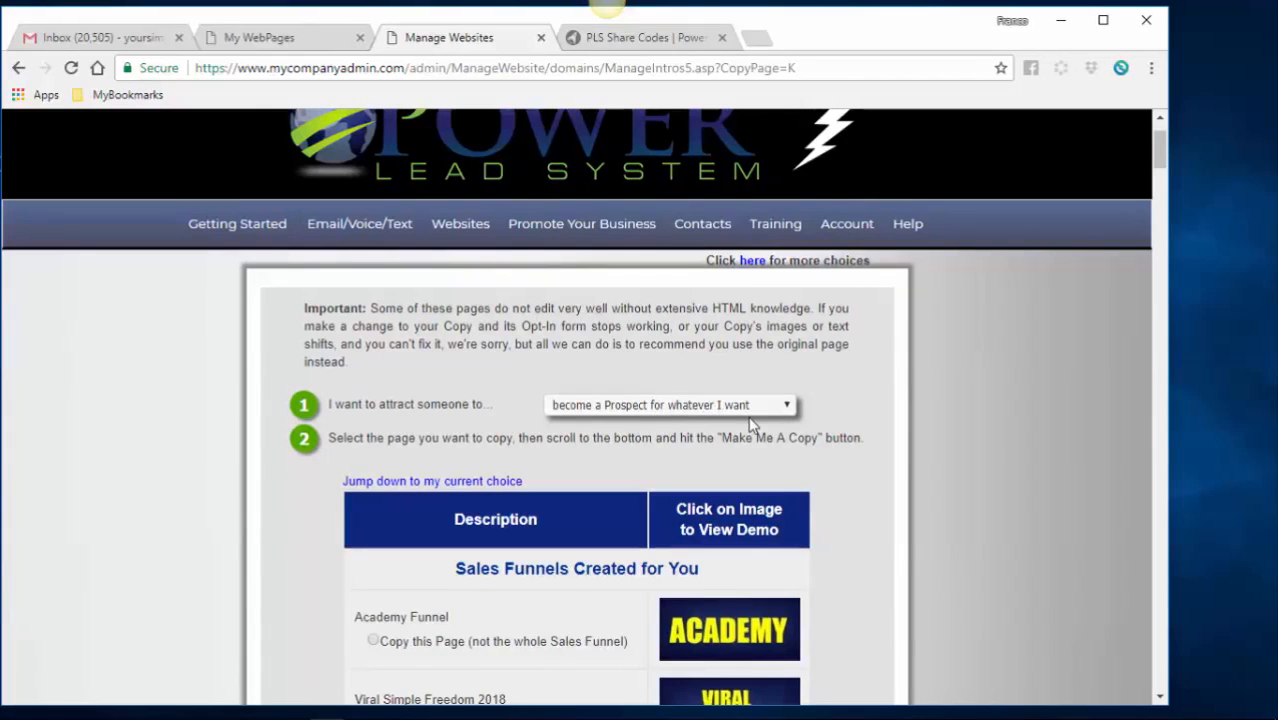
left_click(786, 407)
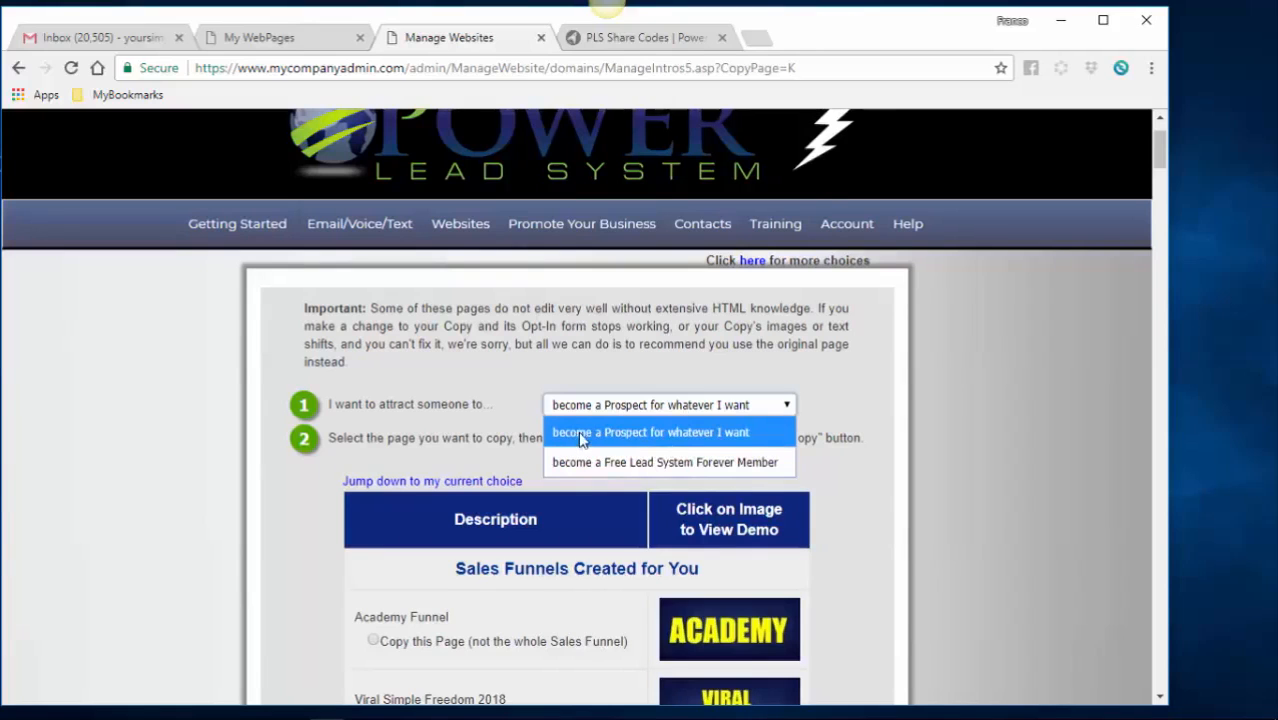
Step: Keep 'become a Prospect for whatever I want' and scroll through the library webpages
left_click(686, 432)
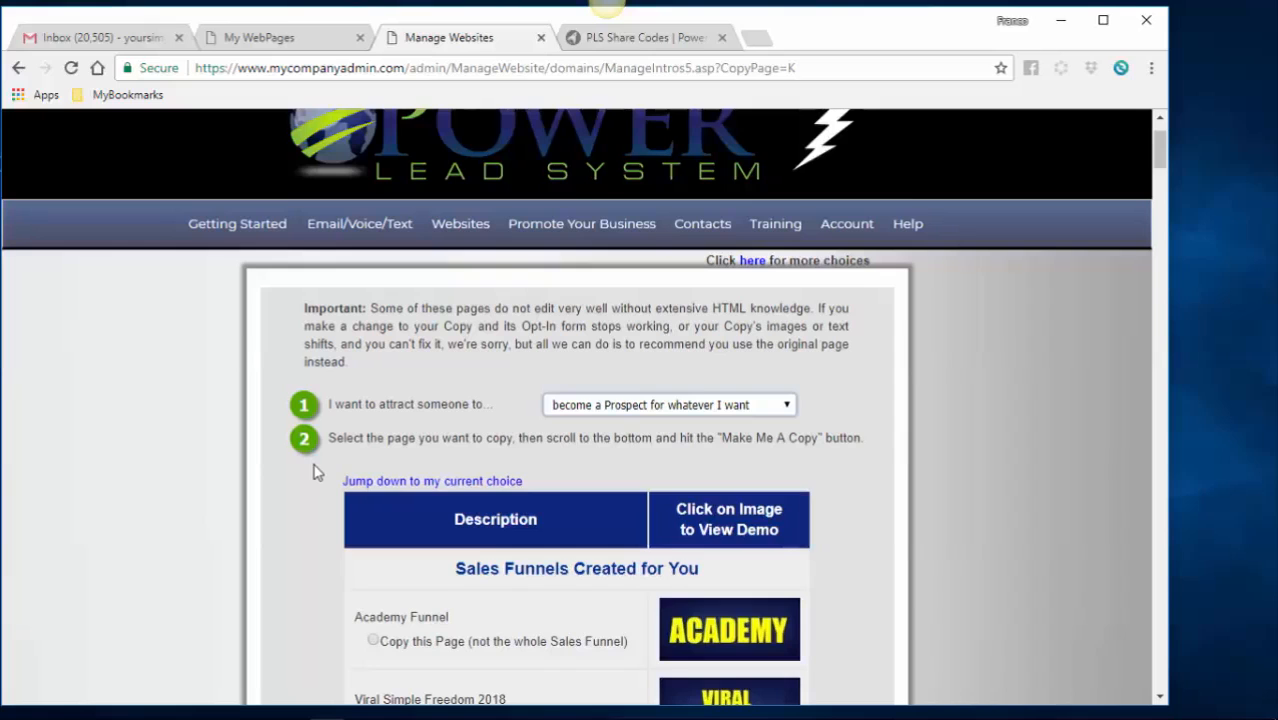
scroll(300, 525, "down", 2)
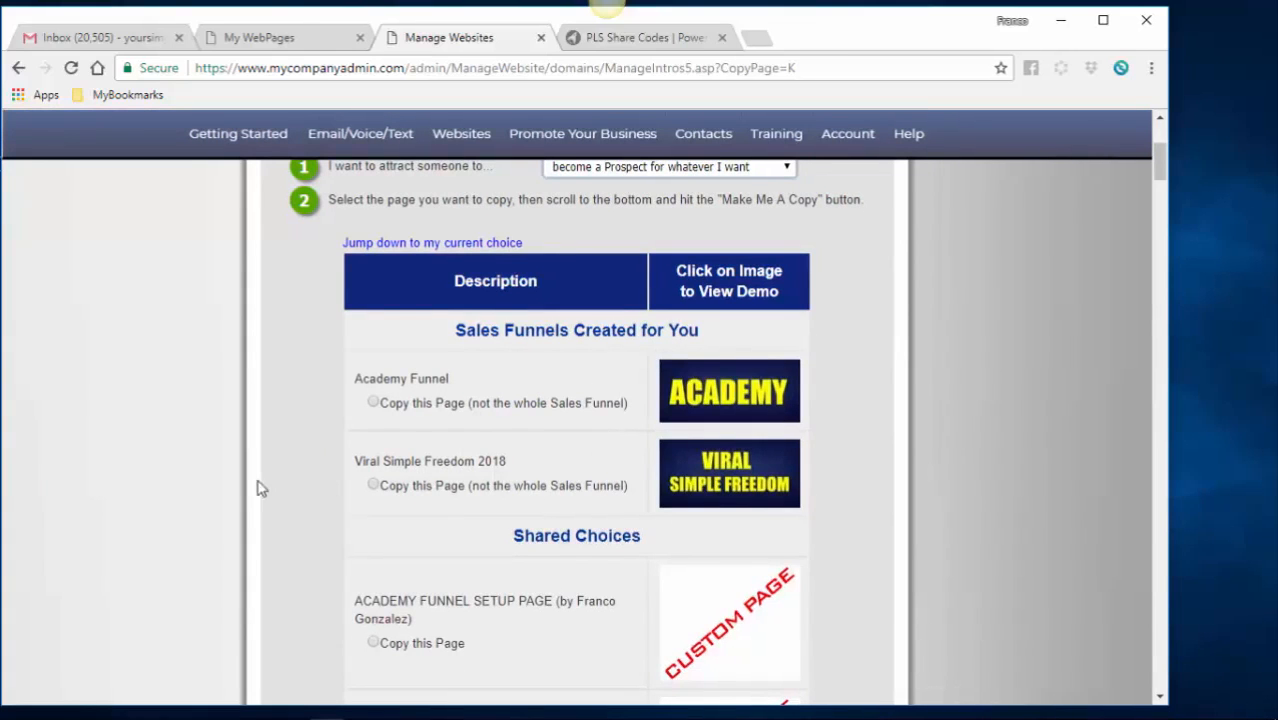
scroll(290, 466, "down", 3)
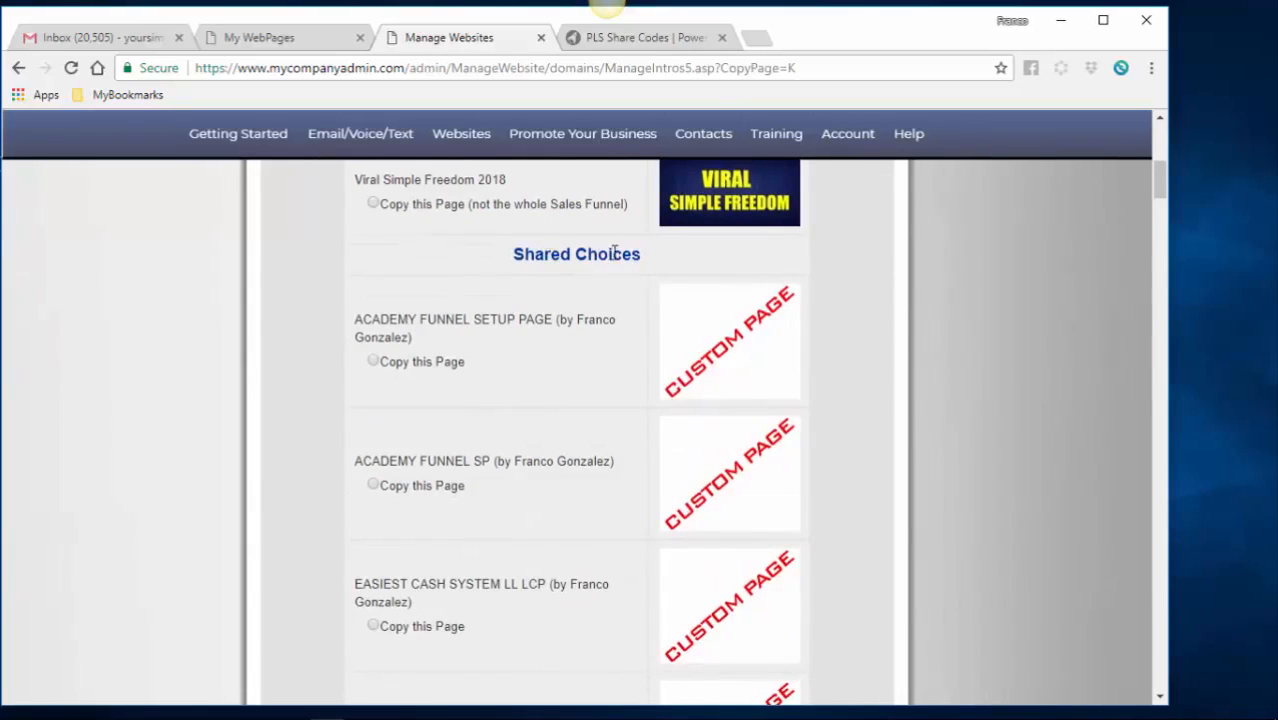
scroll(384, 416, "down", 3)
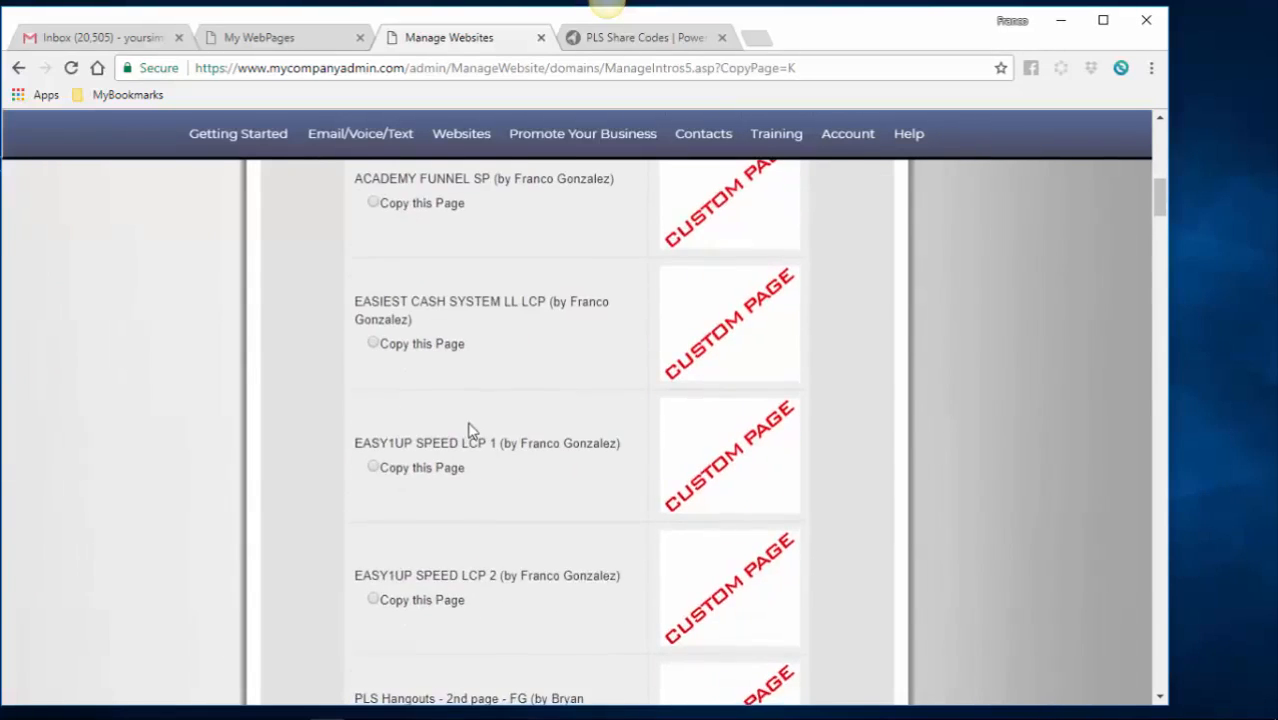
scroll(470, 428, "down", 3)
scroll(502, 418, "down", 3)
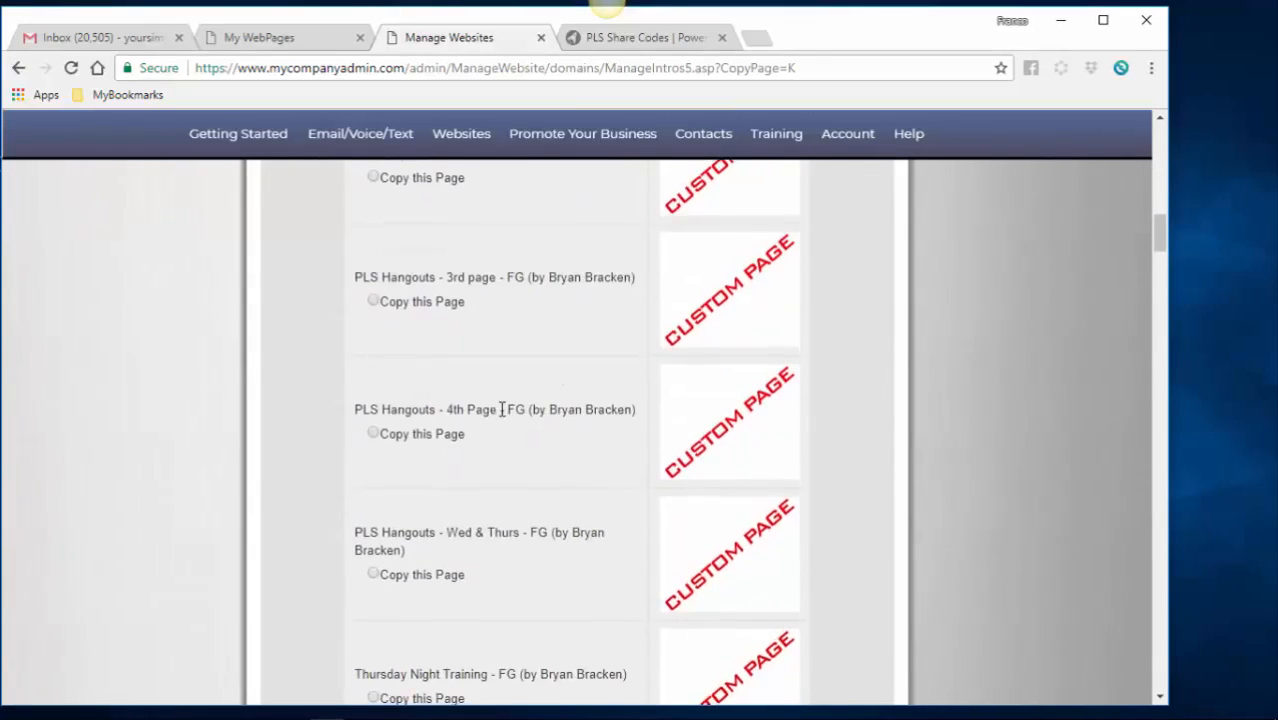
scroll(502, 416, "down", 3)
scroll(502, 408, "down", 3)
scroll(531, 413, "down", 2)
scroll(532, 412, "down", 1)
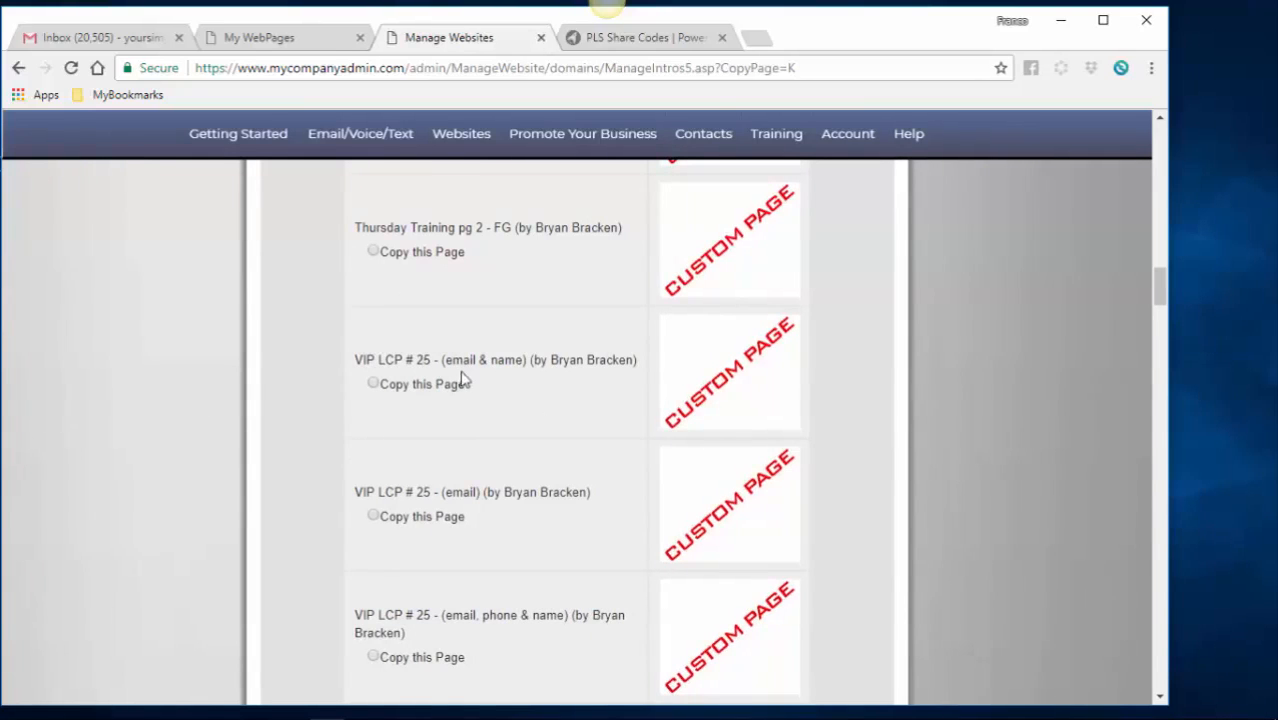
scroll(521, 386, "down", 1)
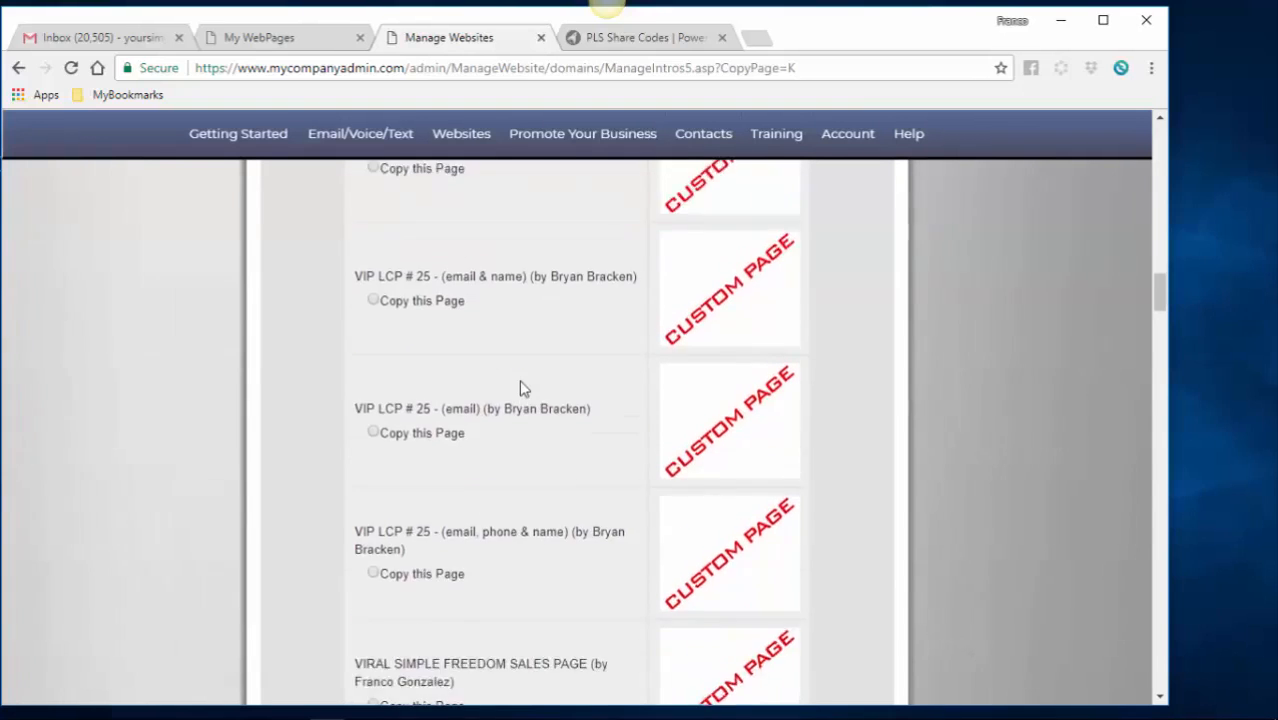
scroll(521, 386, "down", 1)
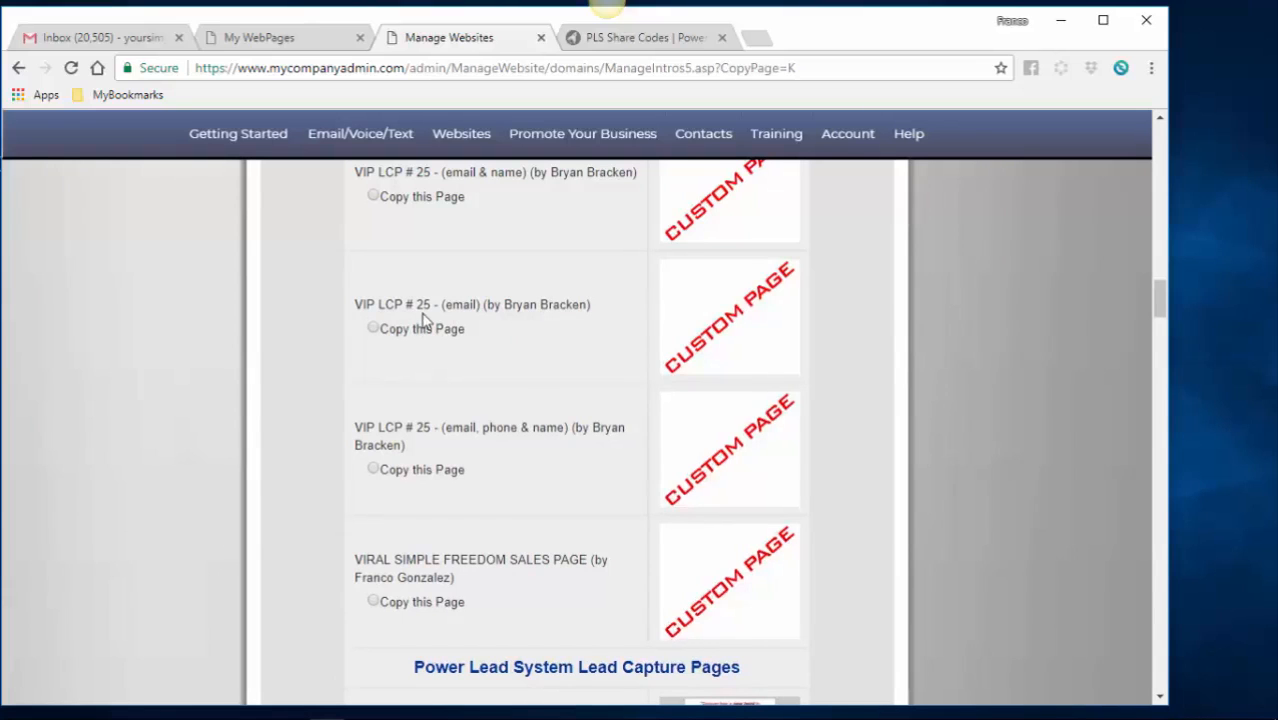
Step: Tick Copy this Page for VIP LCP # 25 - (email) and scroll down to Make Me A Copy
left_click(373, 328)
scroll(291, 361, "down", 15)
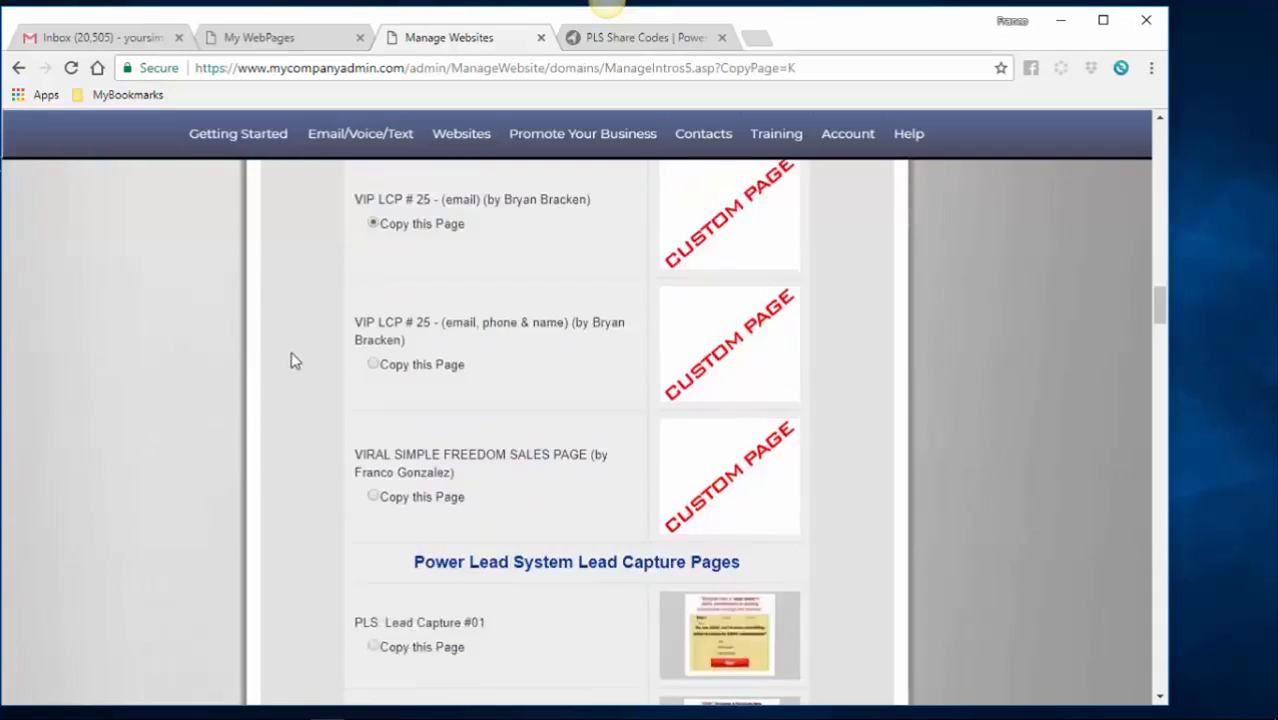
scroll(291, 367, "down", 20)
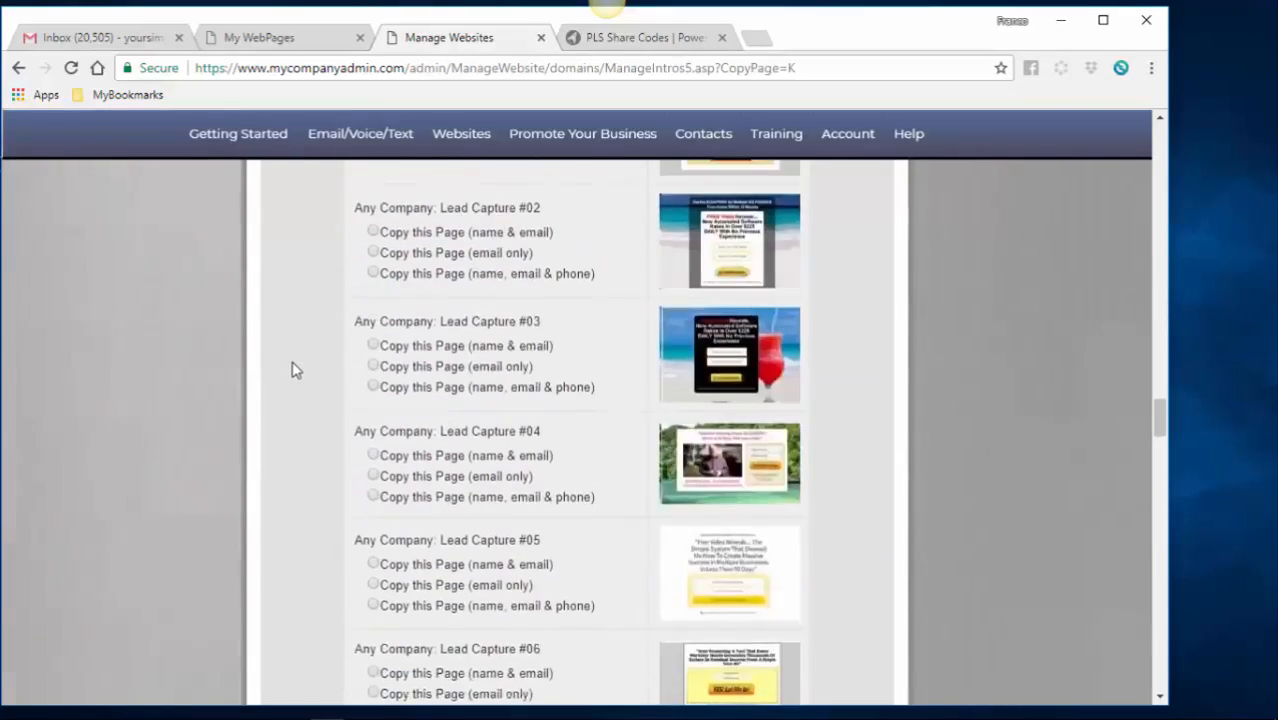
scroll(293, 373, "down", 20)
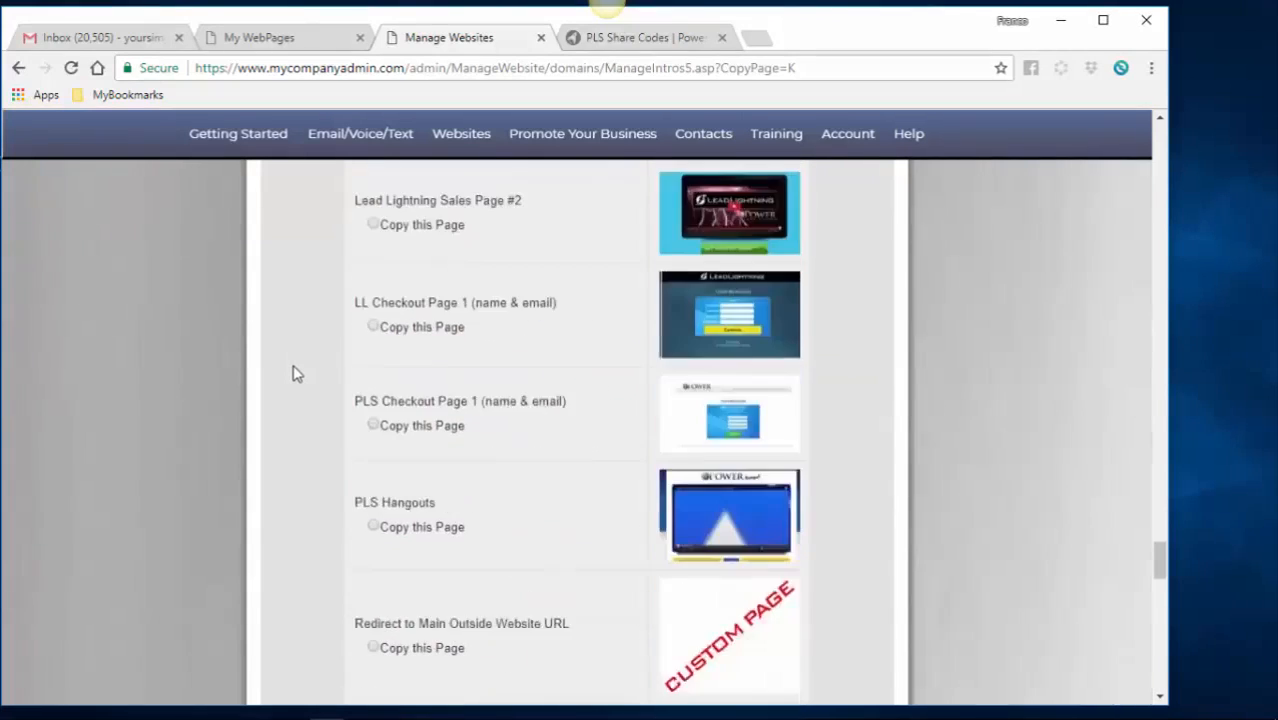
scroll(293, 373, "down", 5)
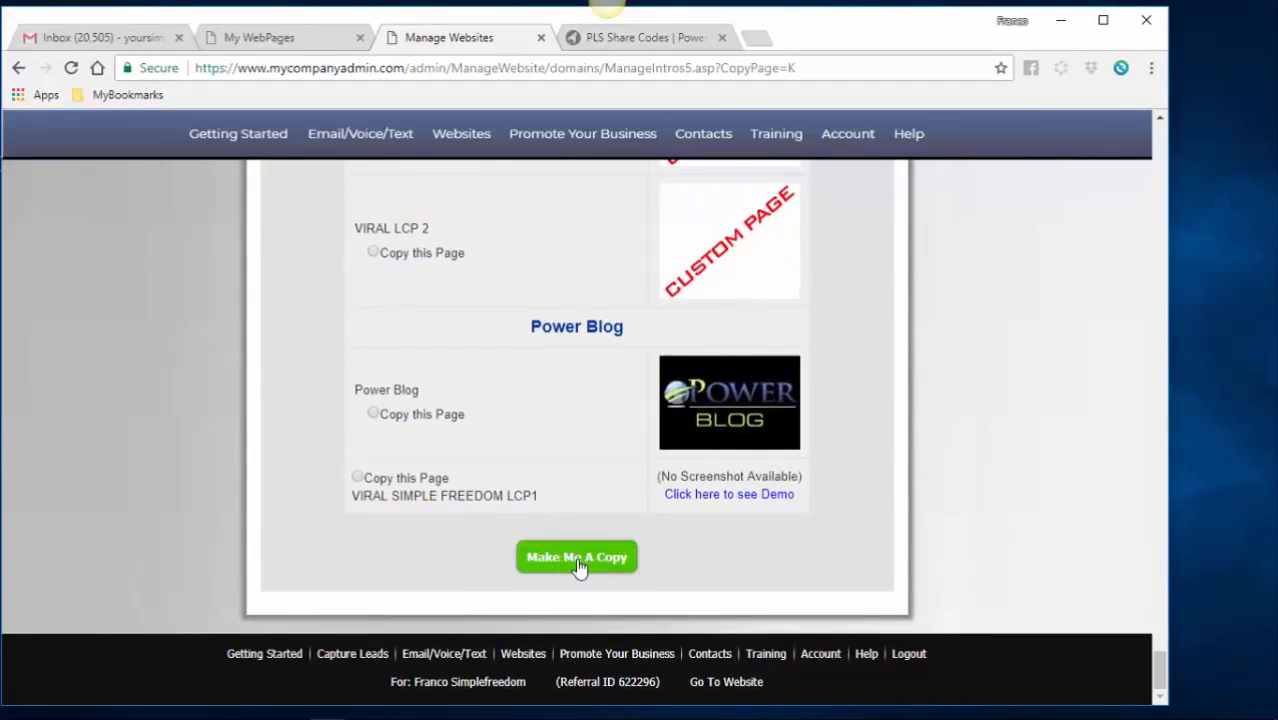
Step: Copy the VIP LCP # 25 library page and select its Admin Area title text
left_click(577, 560)
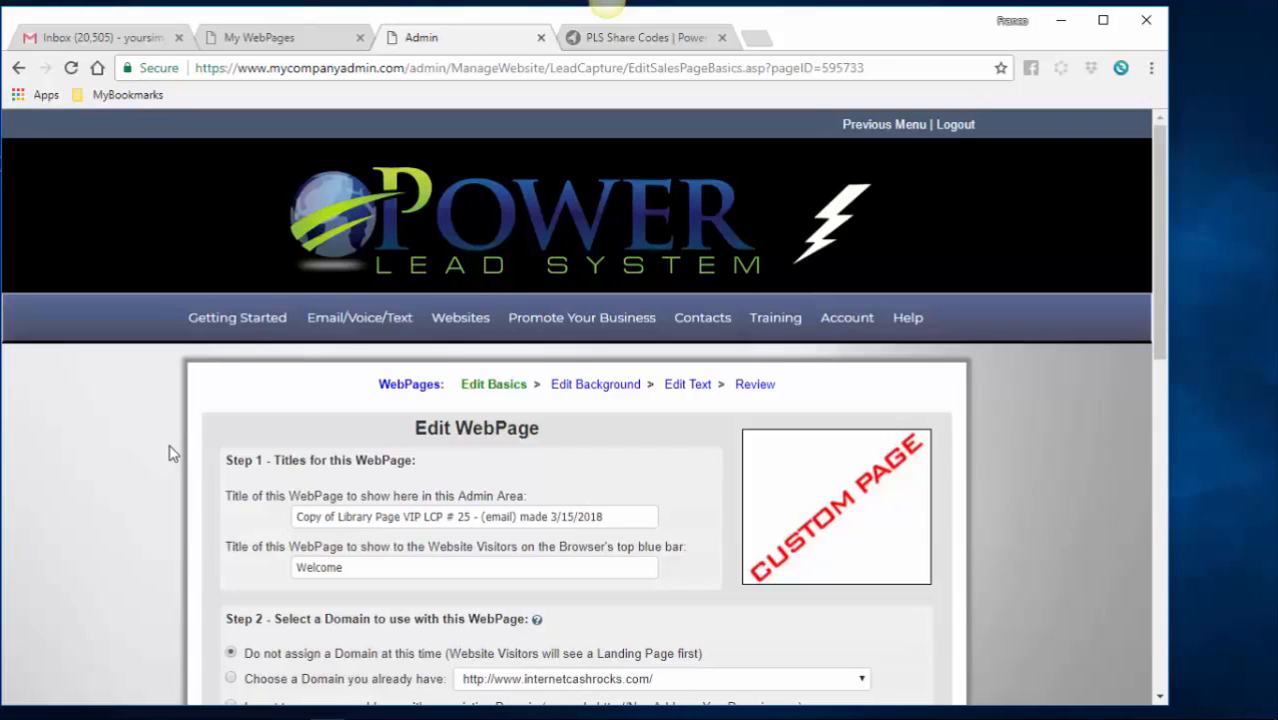
scroll(170, 450, "down", 2)
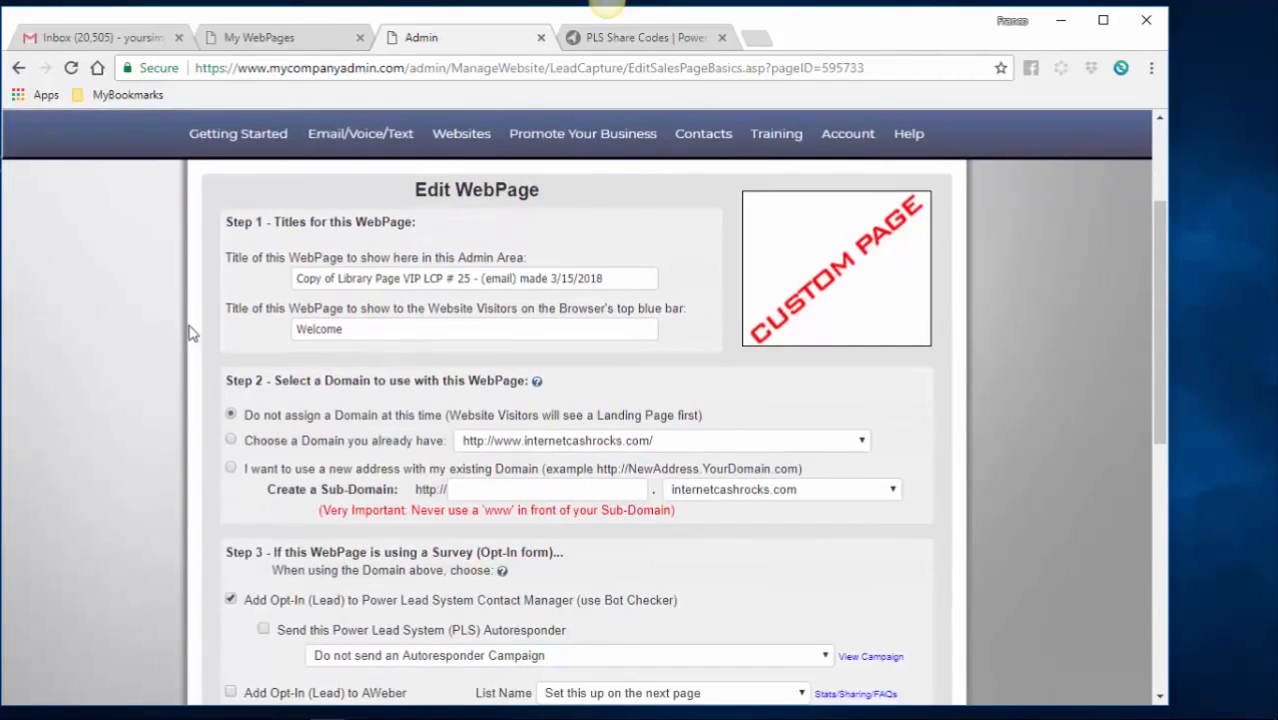
left_click(300, 278)
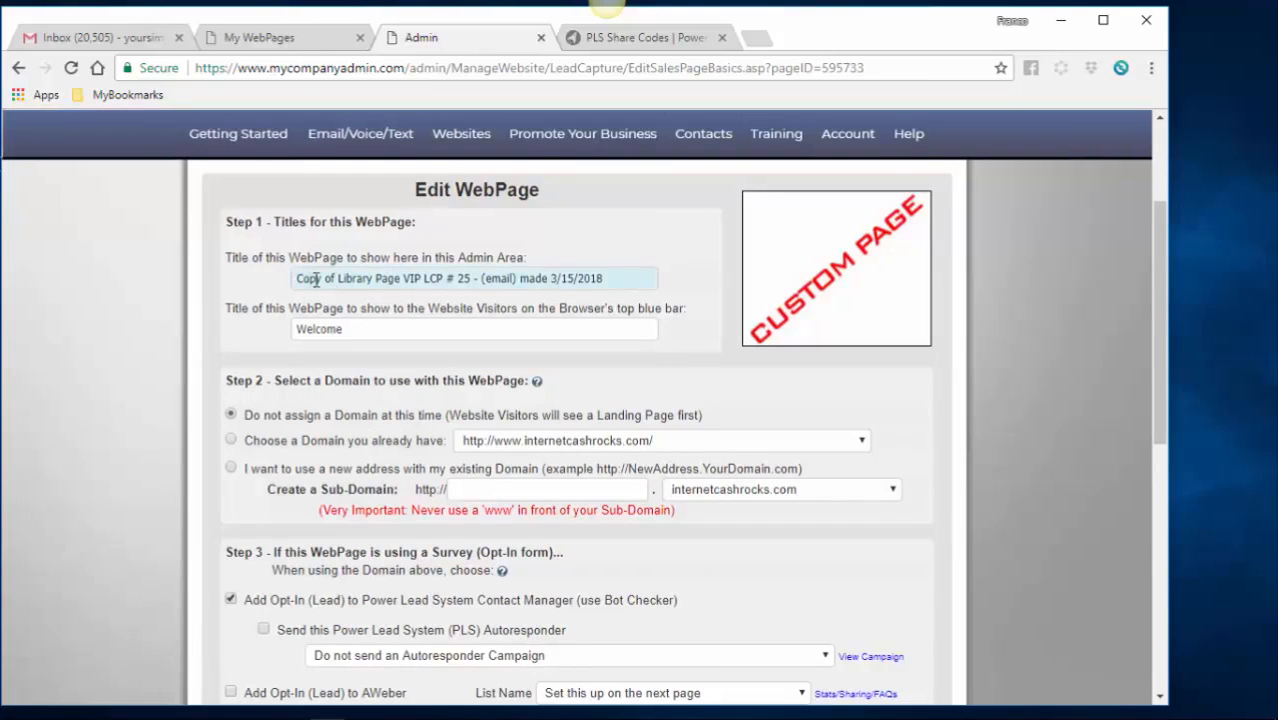
left_click(616, 278)
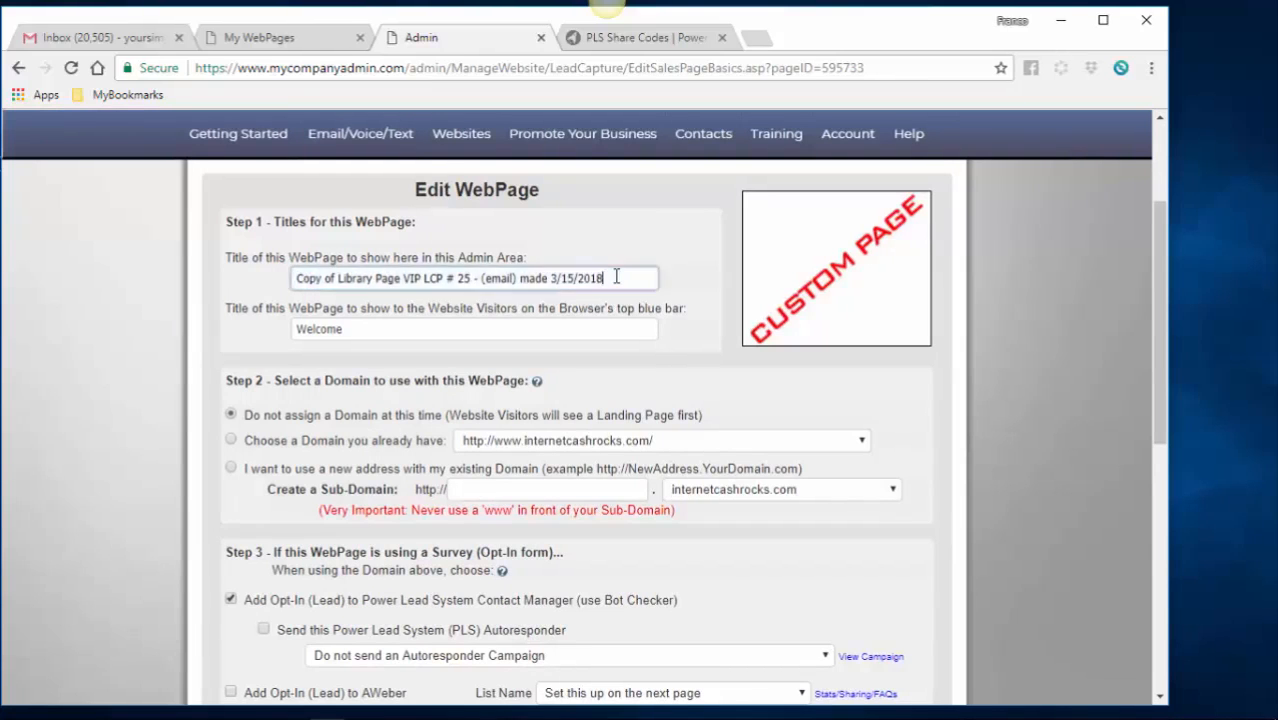
left_click_drag(604, 278, 247, 284)
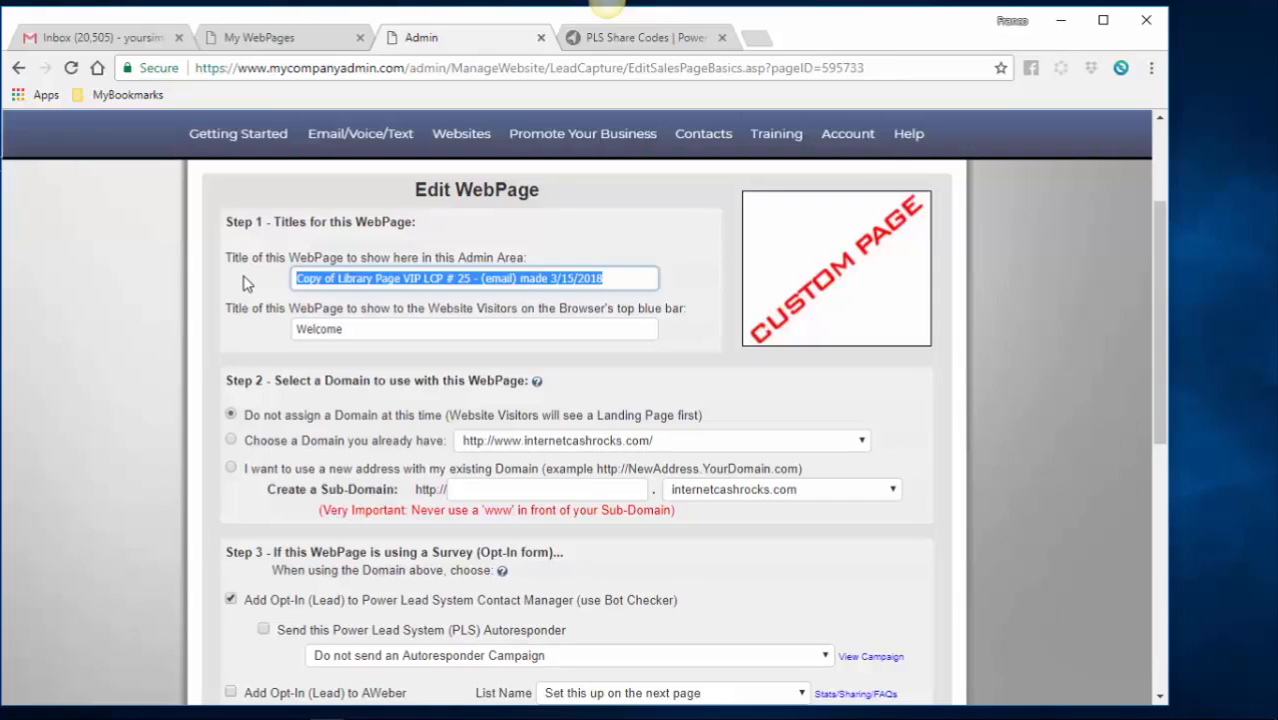
Step: Retitle the copy's admin-area title to 'EYES THE TRUTH LCP 1'
type("EYES LCP")
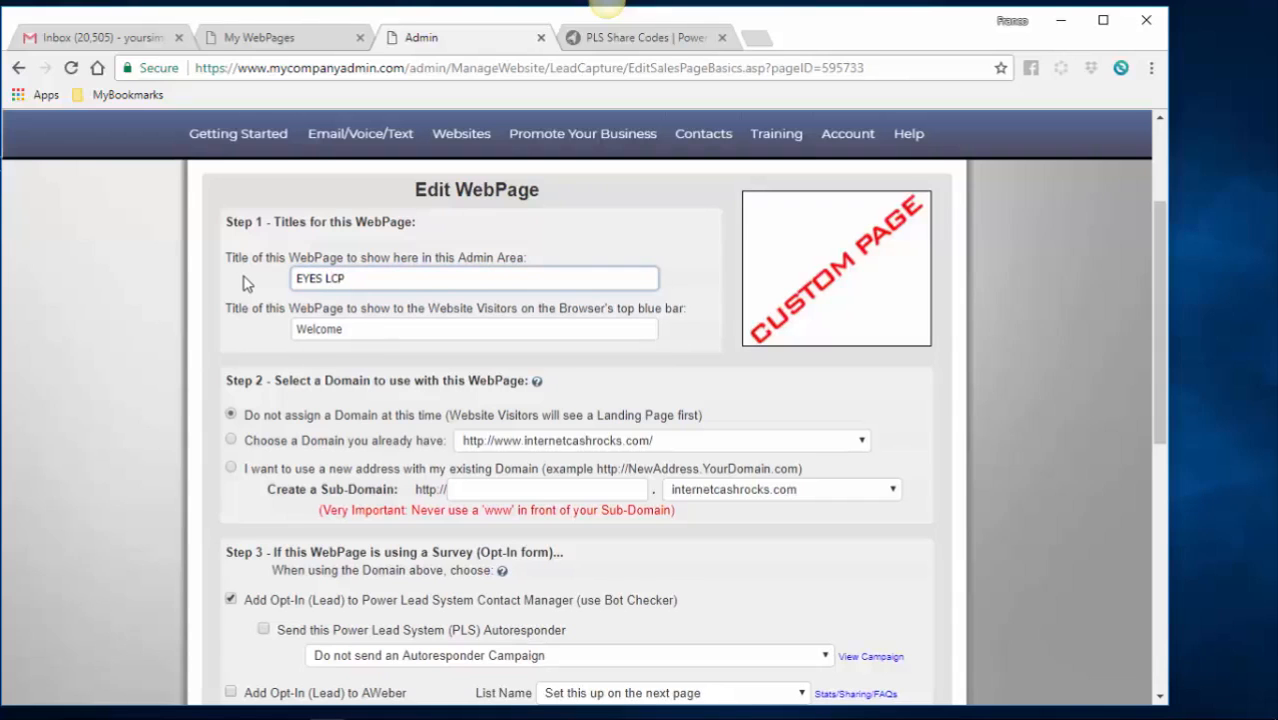
type(" 1")
key("BackSpace")
type("1")
left_click(325, 278)
type("THE TRUTH")
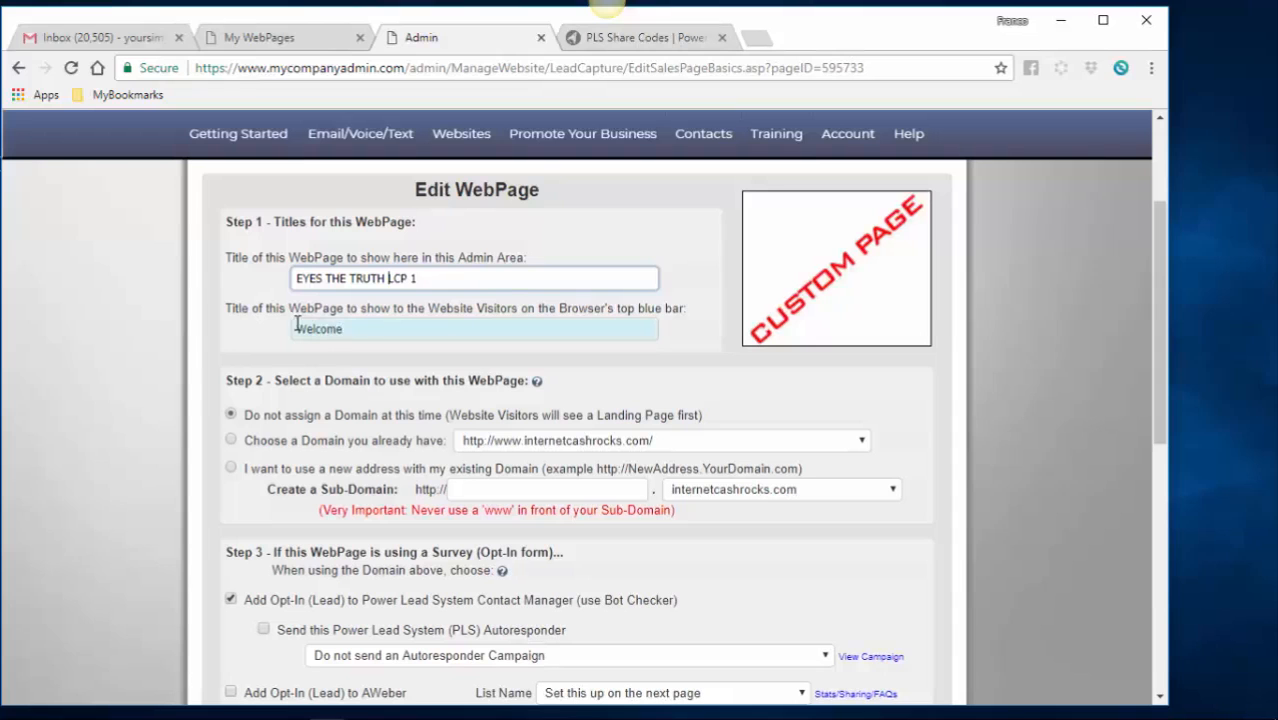
Step: Replace the visitor title 'Welcome' with 'PROVEN PROFITS Power Lead System Fast Sales Funnel'
left_click_drag(296, 329, 346, 329)
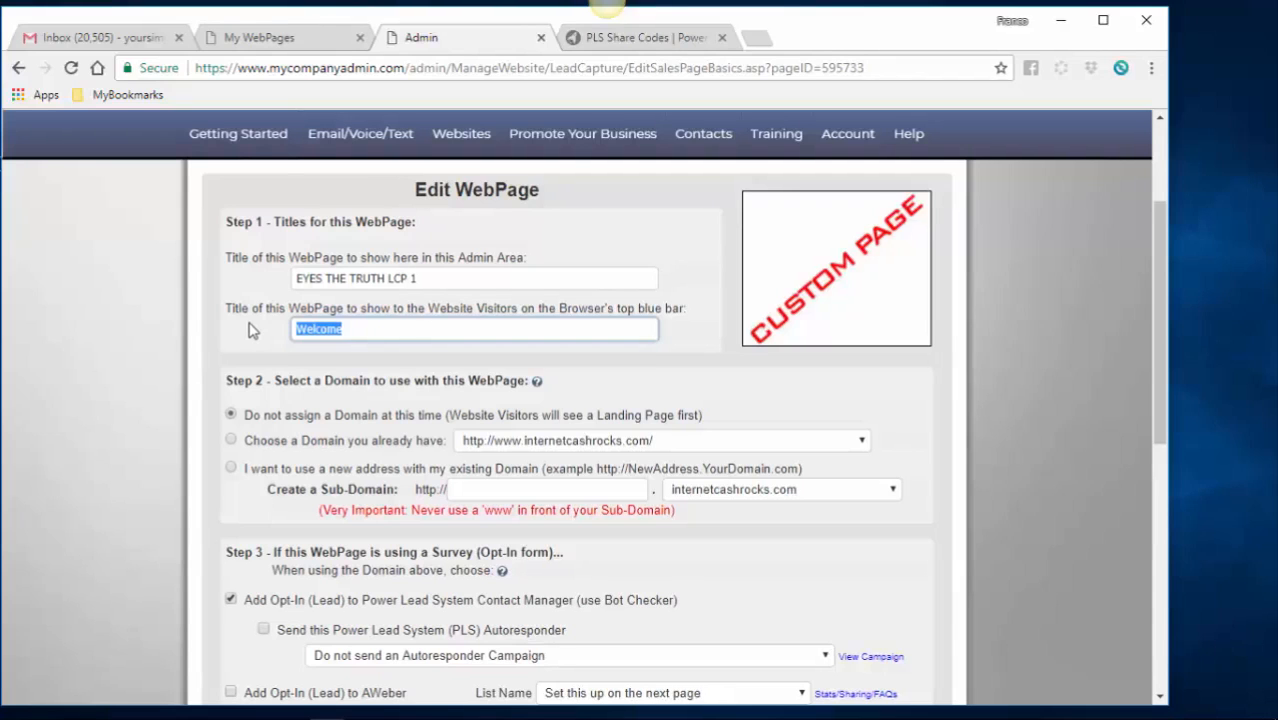
type("PROVEN HOME BUSINESS MONE")
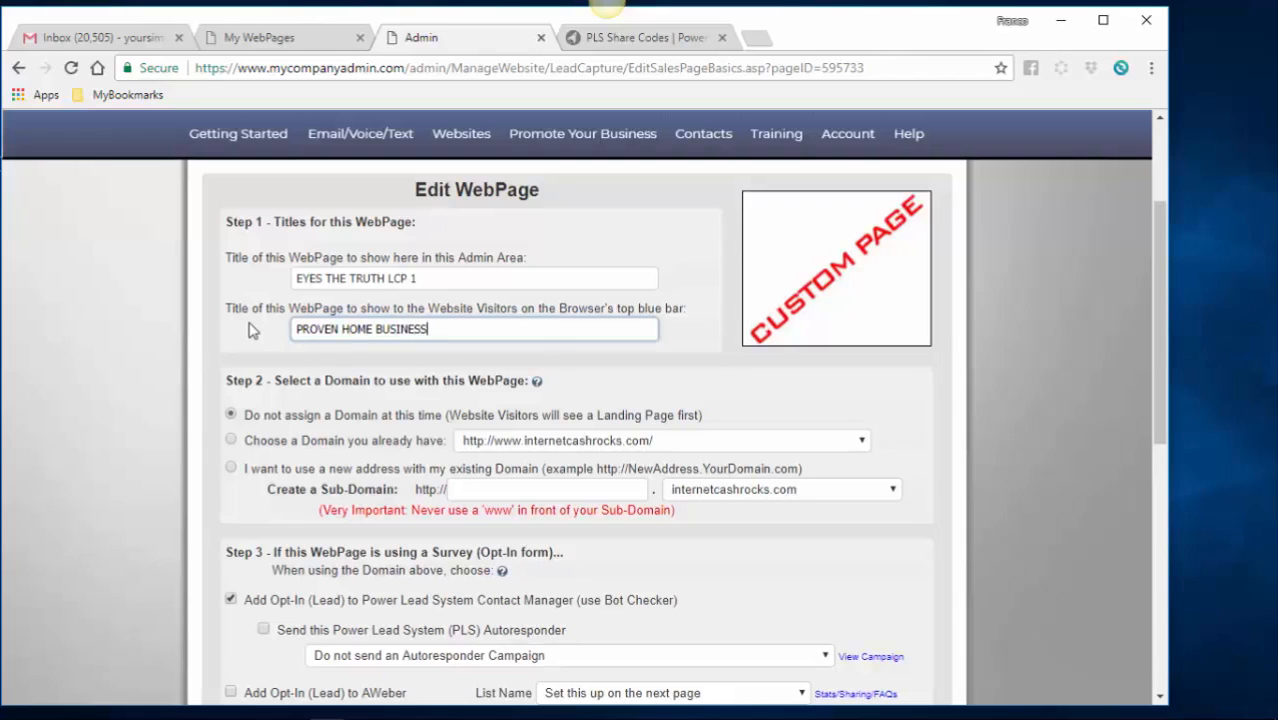
key("BackSpace")
key("BackSpace")
key("BackSpace")
key("BackSpace")
key("BackSpace")
key("BackSpace")
key("BackSpace")
key("BackSpace")
key("BackSpace")
key("BackSpace")
key("BackSpace")
key("BackSpace")
key("BackSpace")
key("BackSpace")
key("BackSpace")
key("BackSpace")
key("BackSpace")
key("BackSpace")
key("BackSpace")
key("BackSpace")
type("PROVEN PROFI")
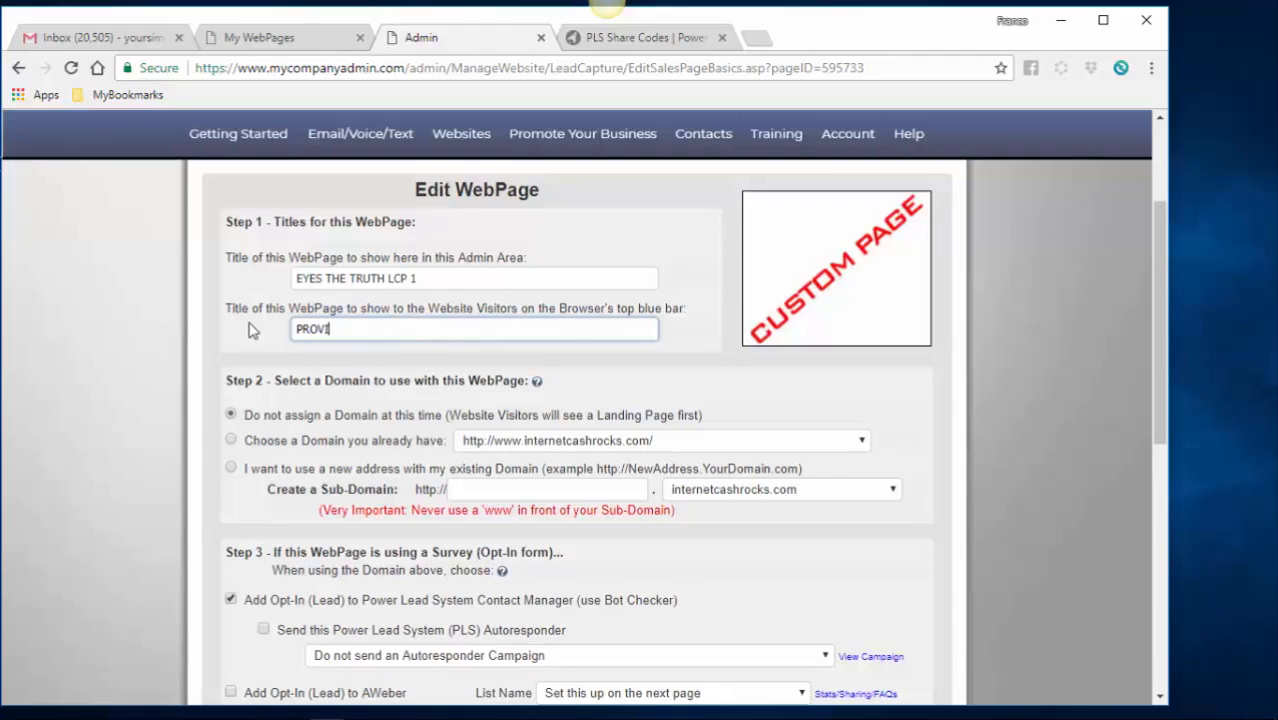
type("TS")
type("Power Lead System")
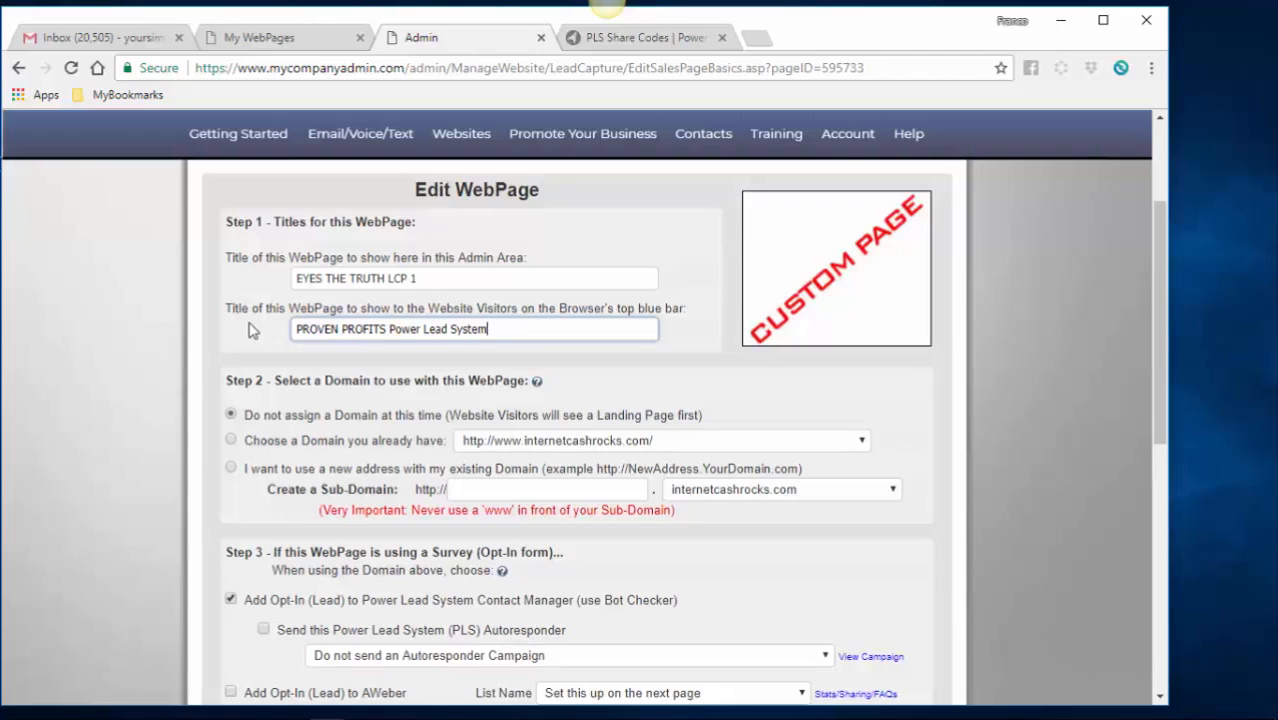
type("Fast")
type("Sales Funnel")
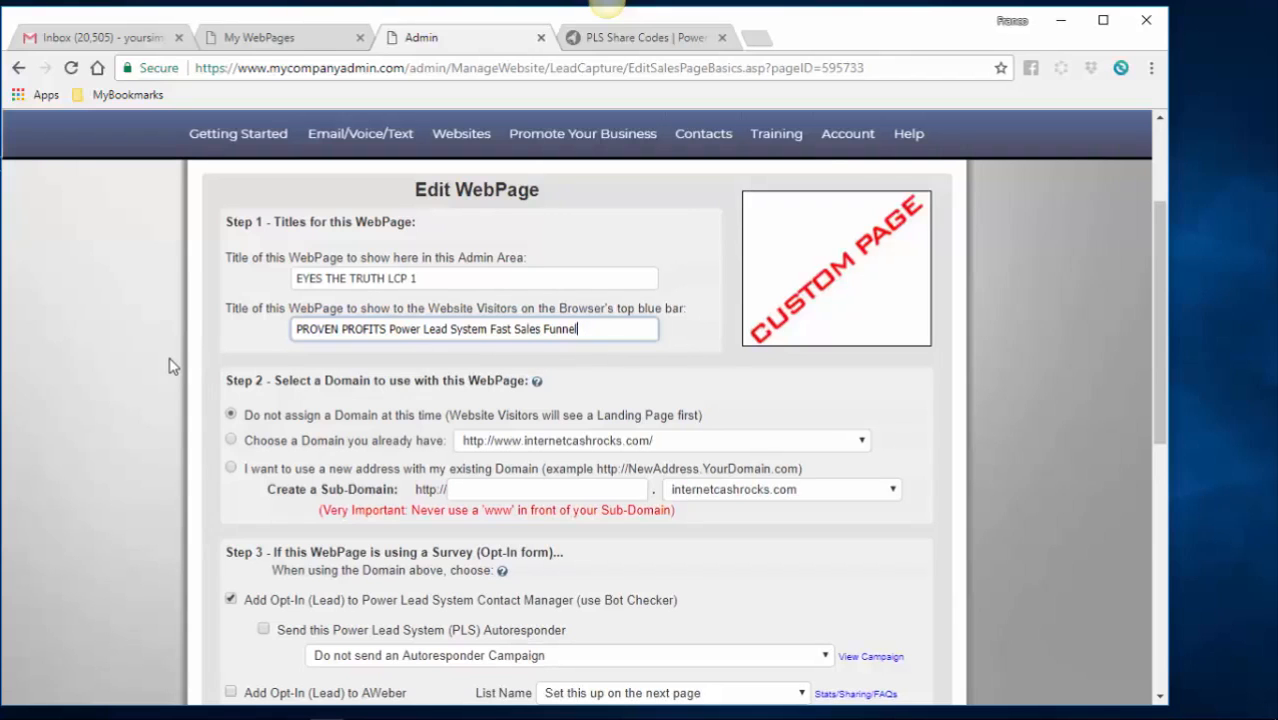
scroll(170, 365, "down", 2)
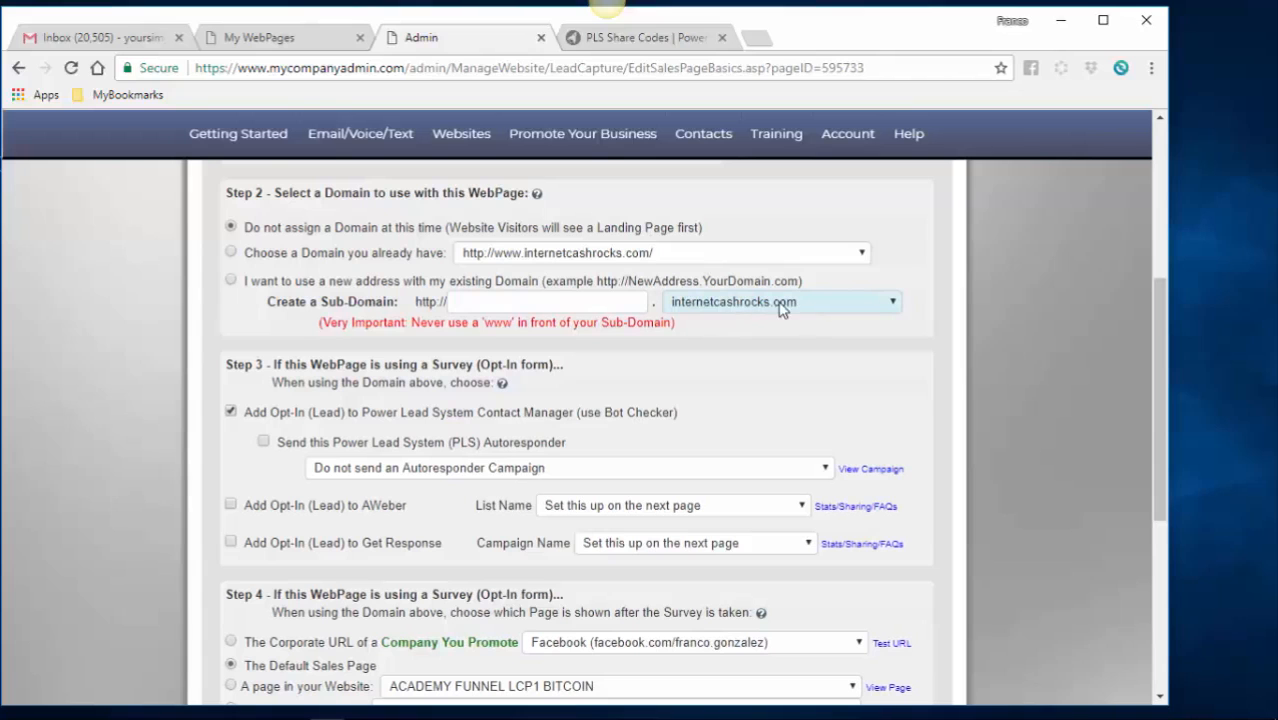
left_click(893, 302)
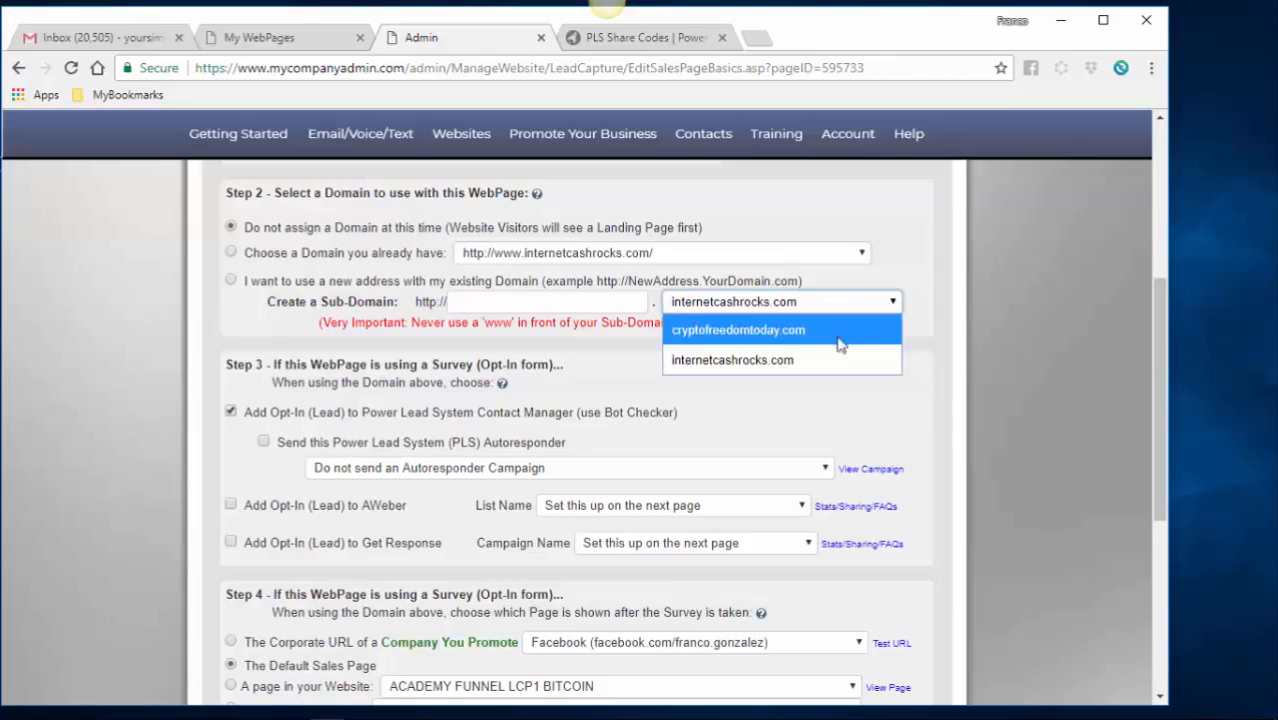
left_click(715, 362)
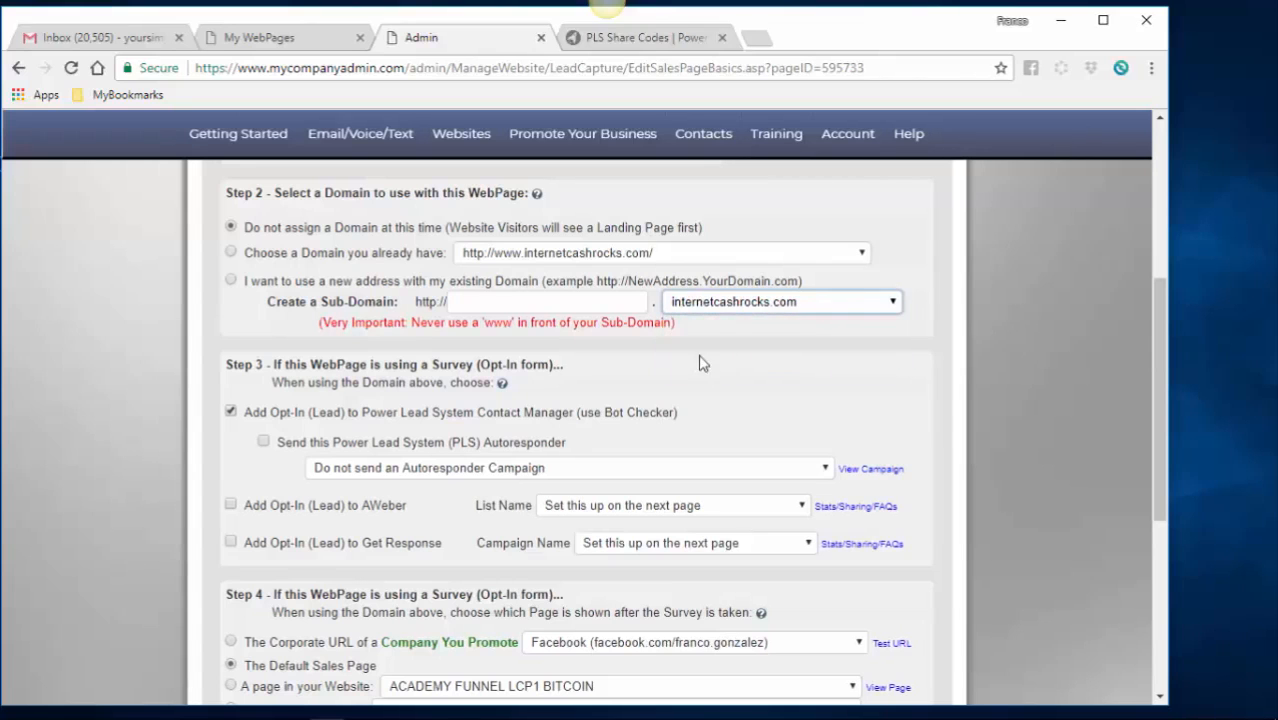
left_click(499, 303)
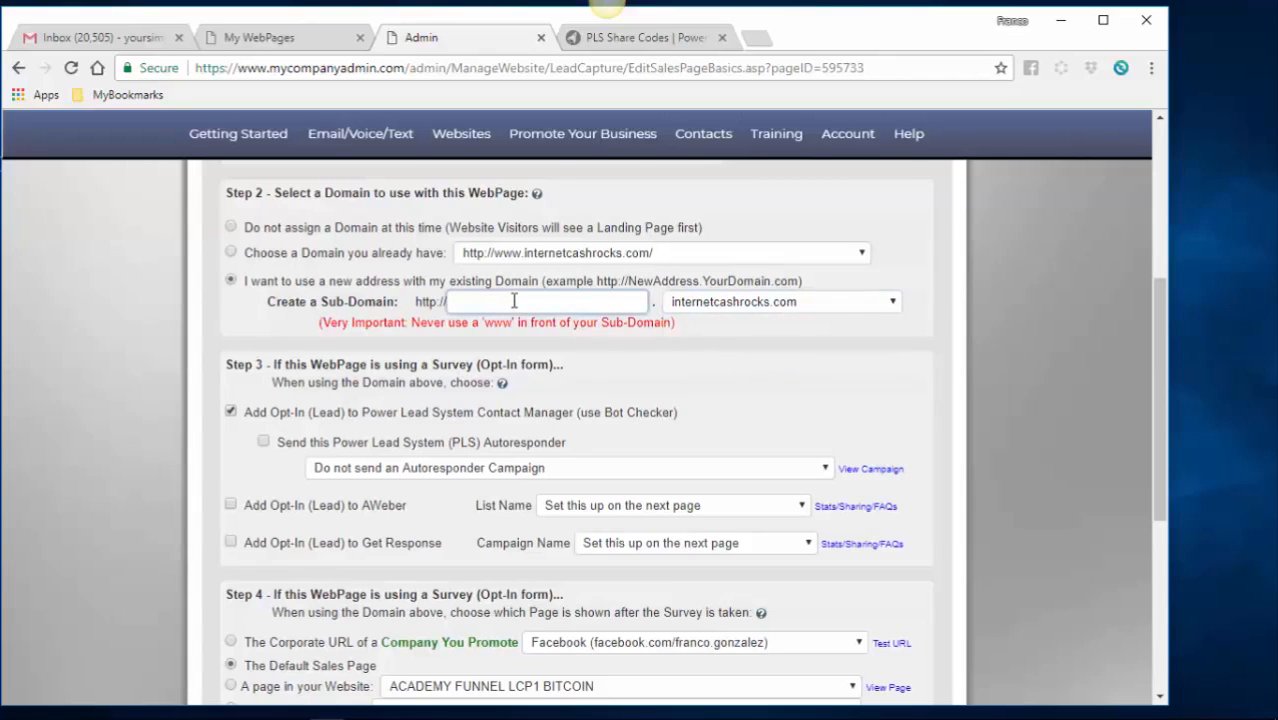
type("truth")
left_click(198, 316)
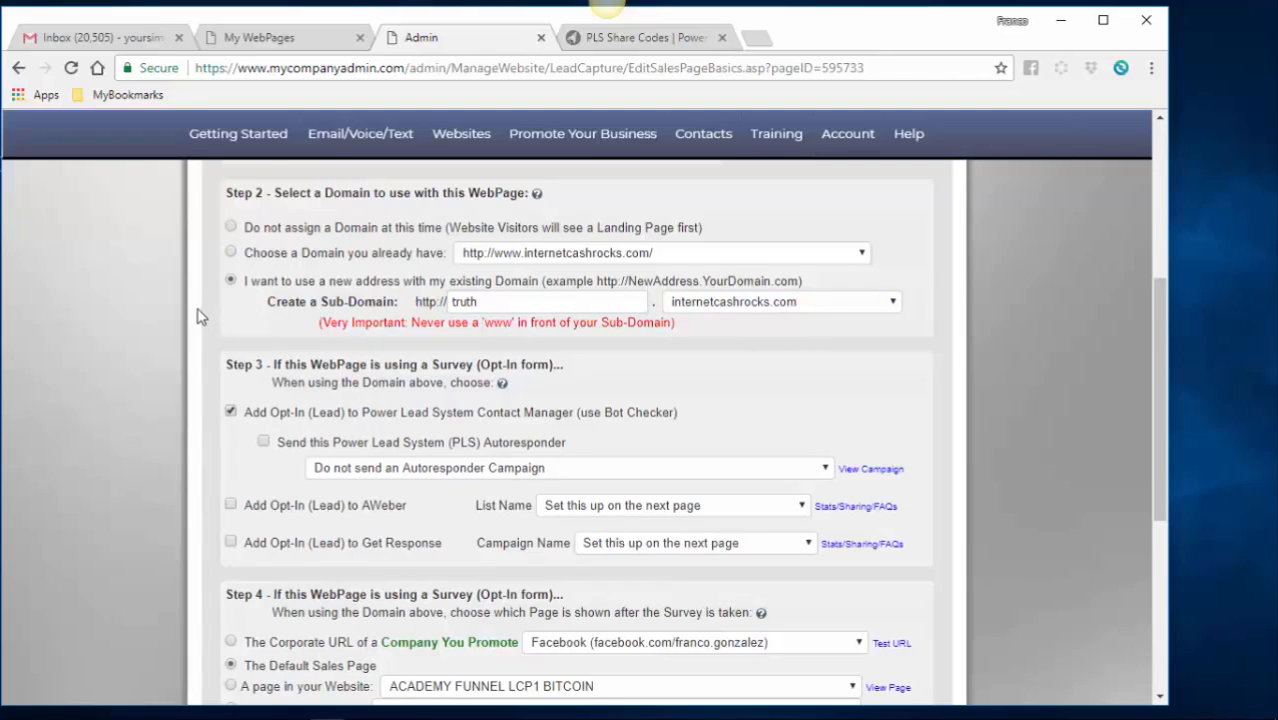
scroll(198, 316, "down", 2)
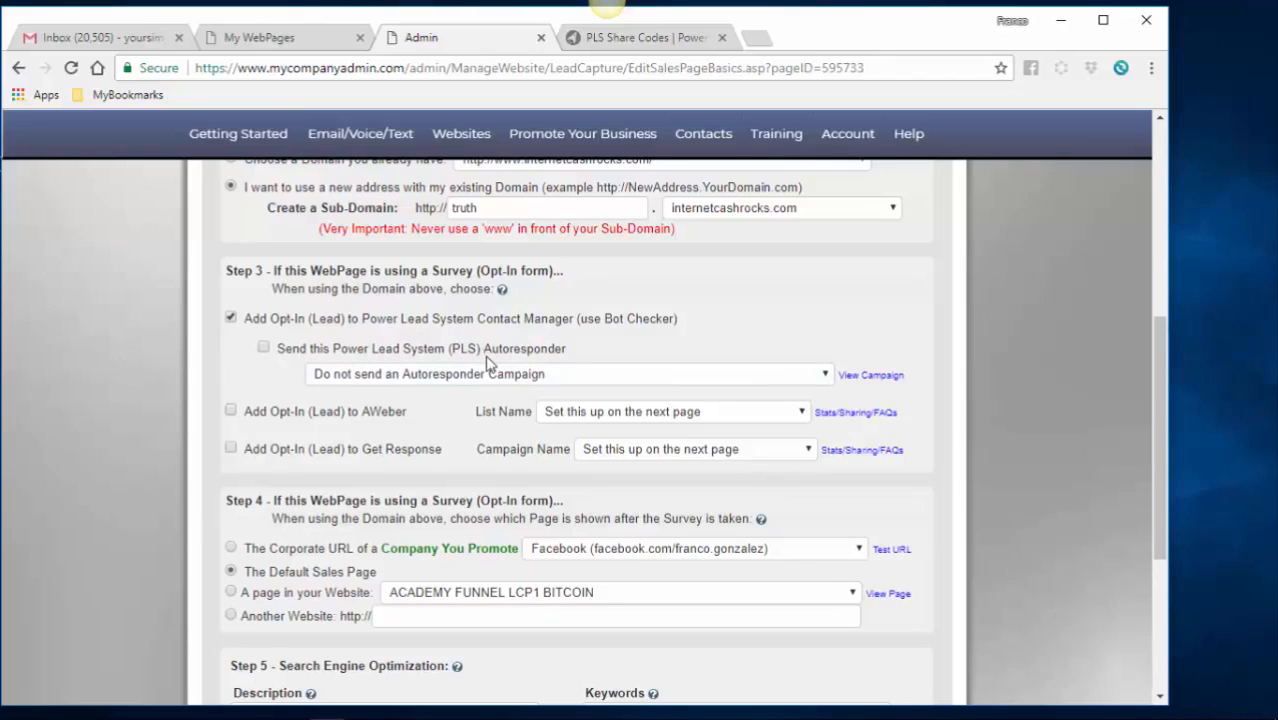
Step: Enable the PLS autoresponder for new leads and browse down to the PLS campaigns
left_click(264, 348)
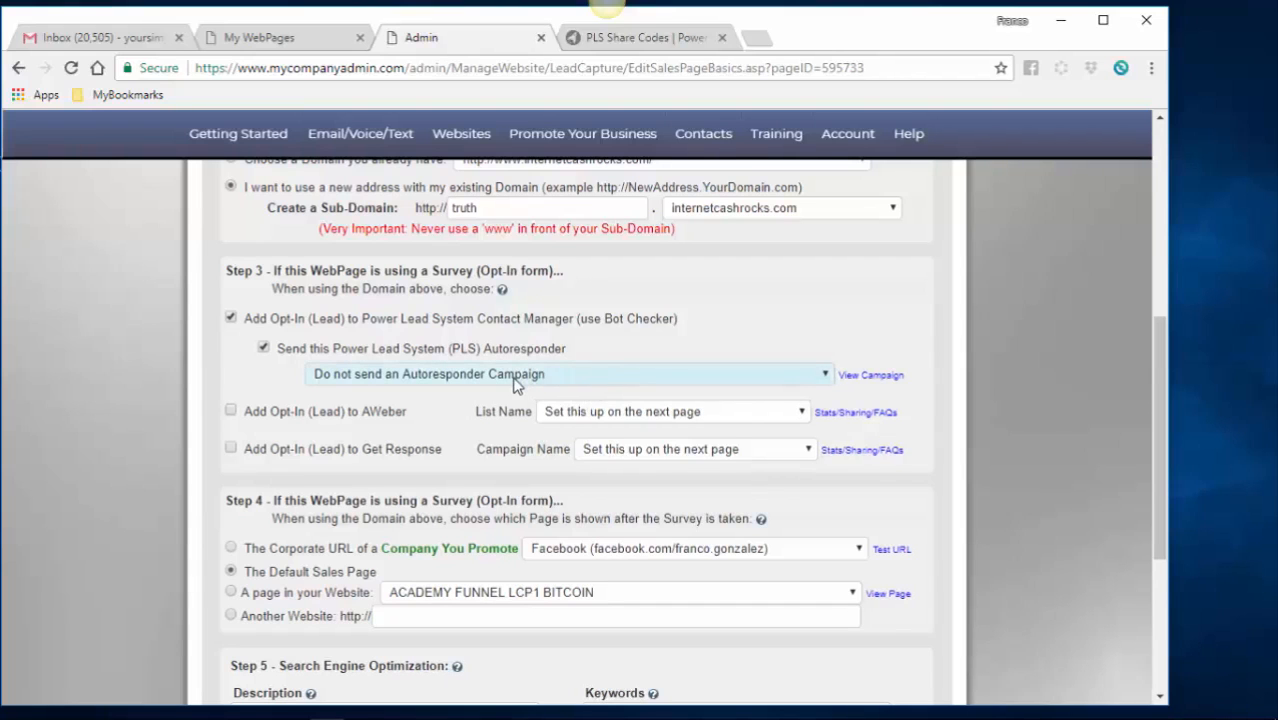
left_click(826, 378)
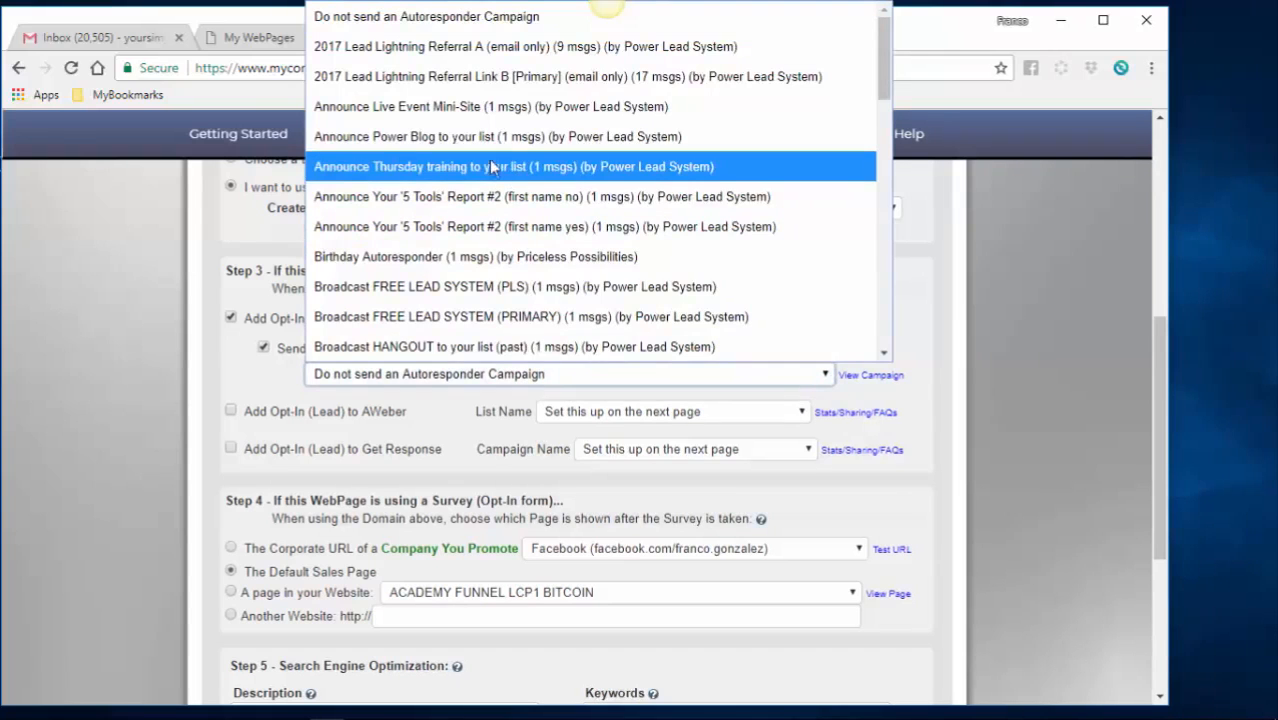
scroll(488, 155, "down", 2)
scroll(488, 152, "down", 2)
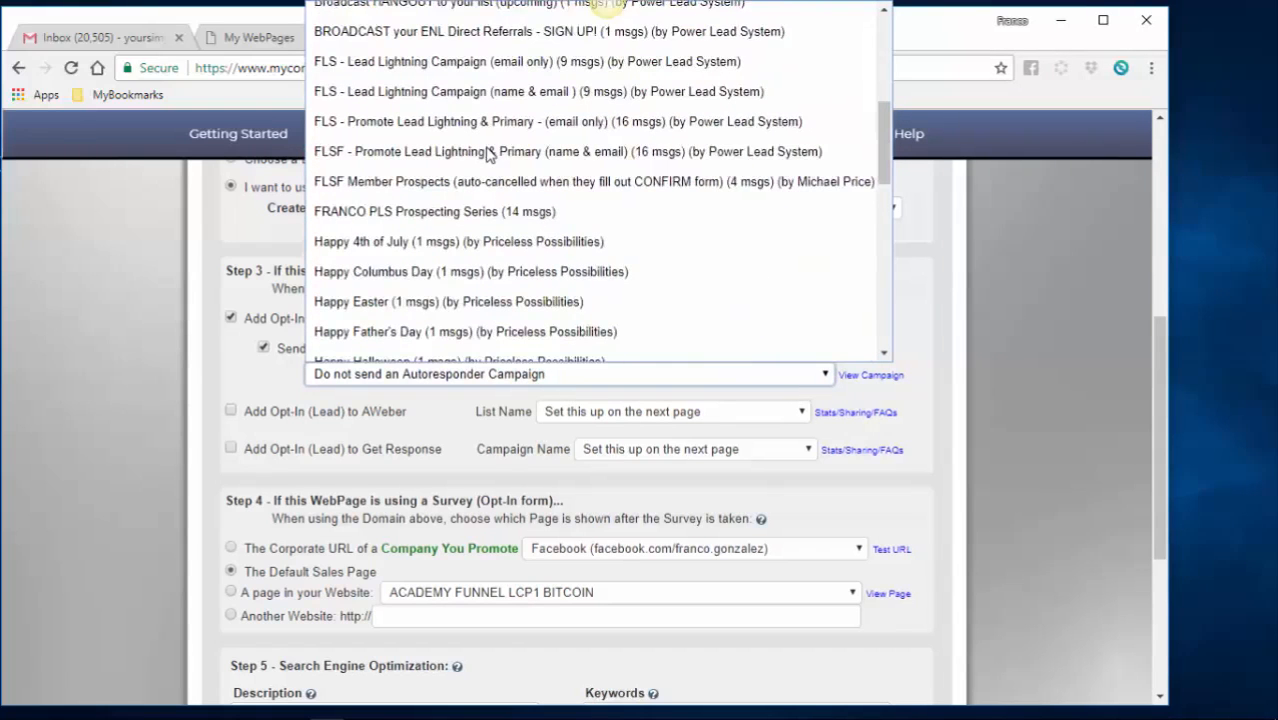
scroll(488, 155, "down", 2)
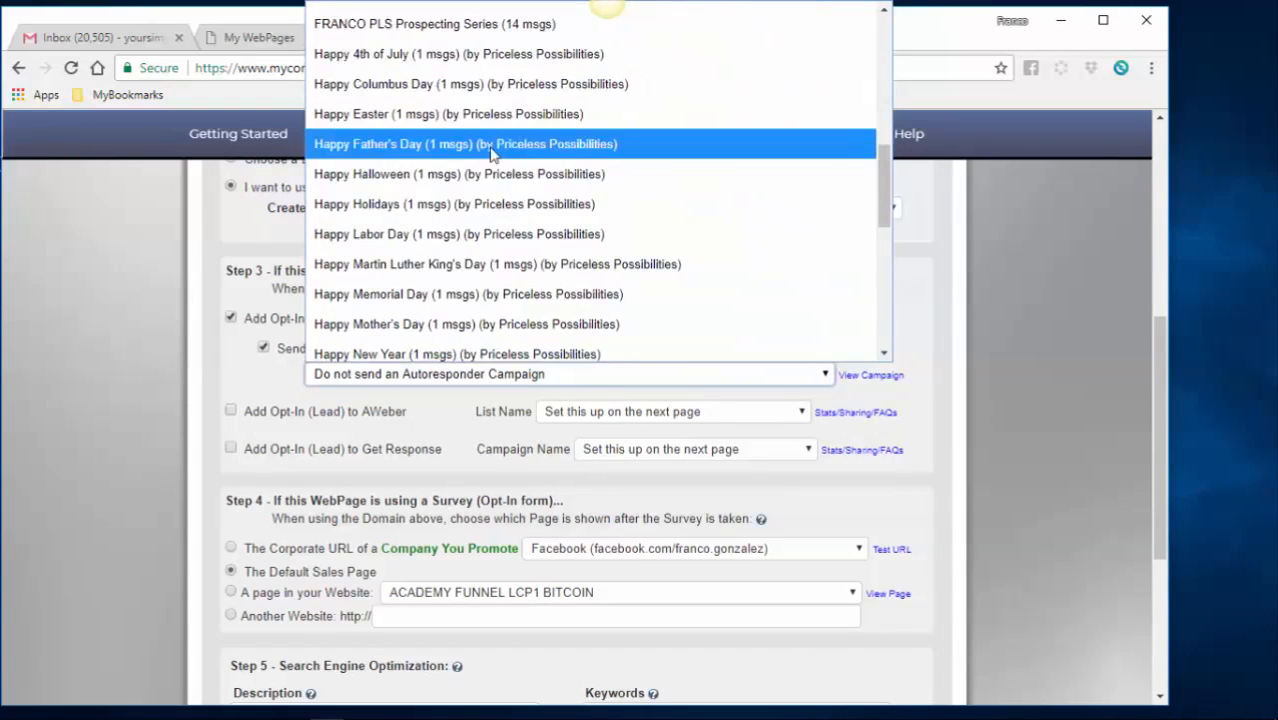
scroll(498, 150, "down", 4)
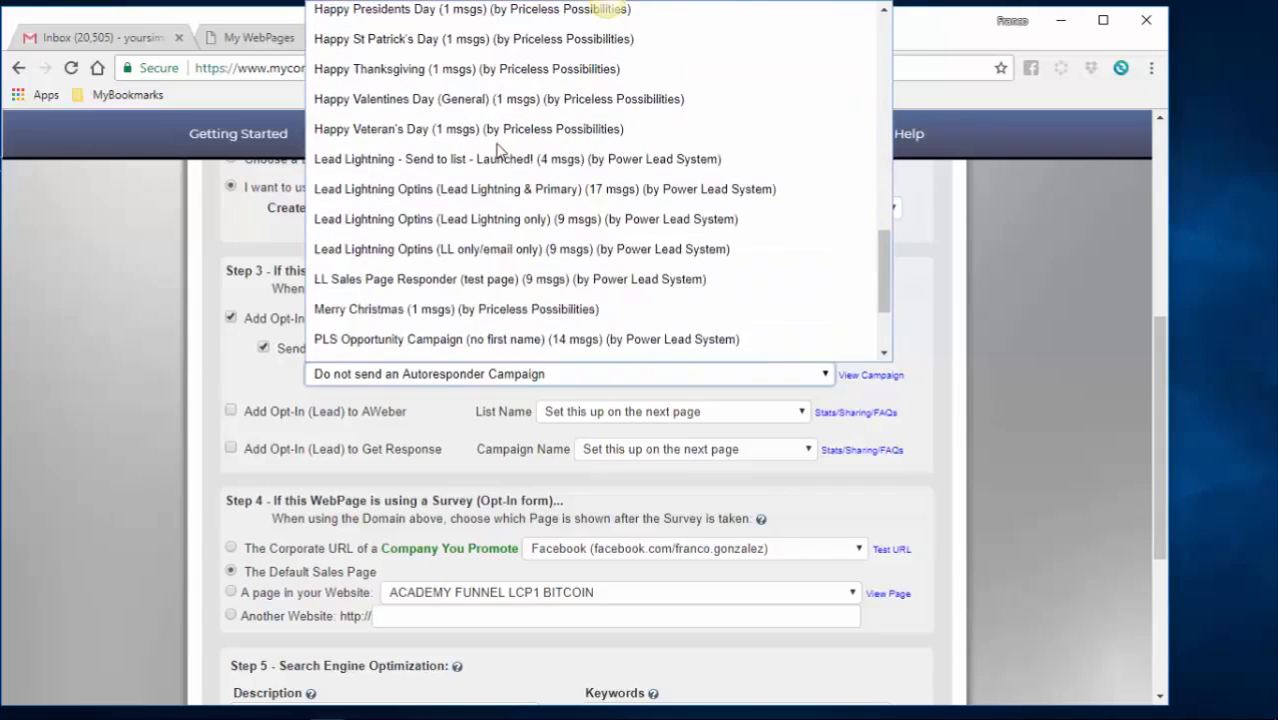
scroll(498, 150, "down", 2)
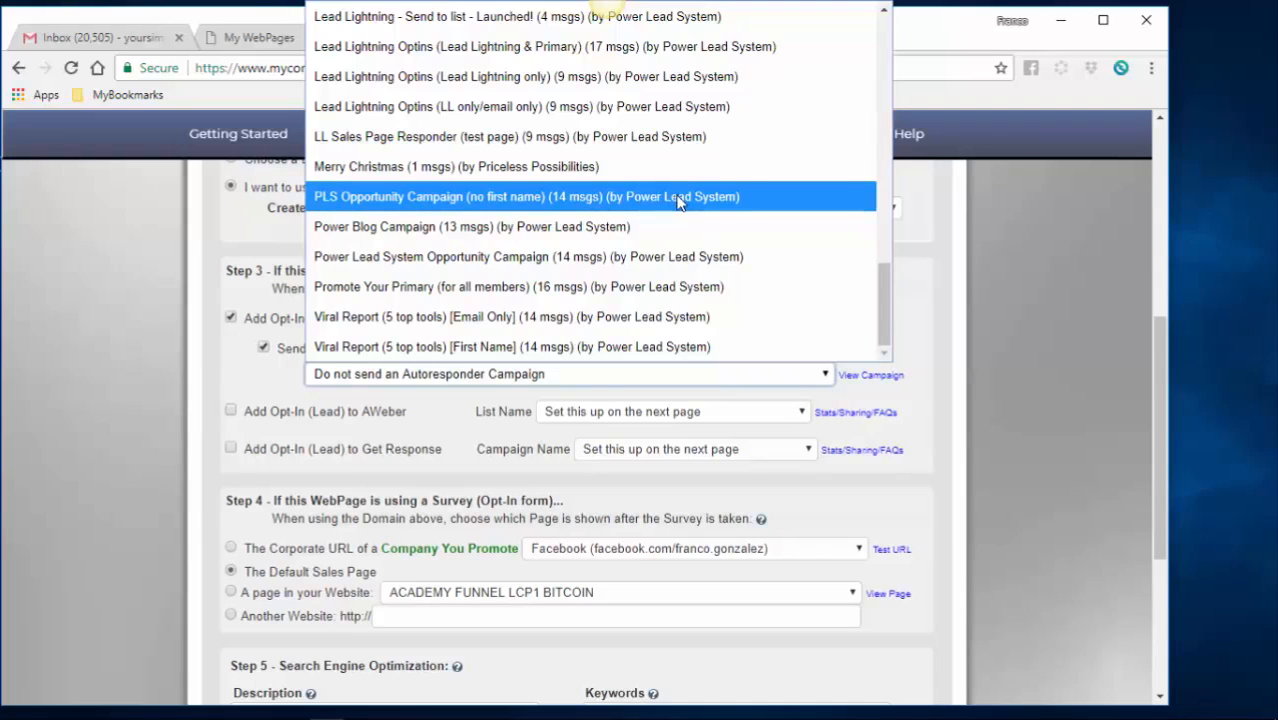
Step: Choose 'PLS Opportunity Campaign (no first name) (14 msgs)' as the page's autoresponder
left_click(388, 200)
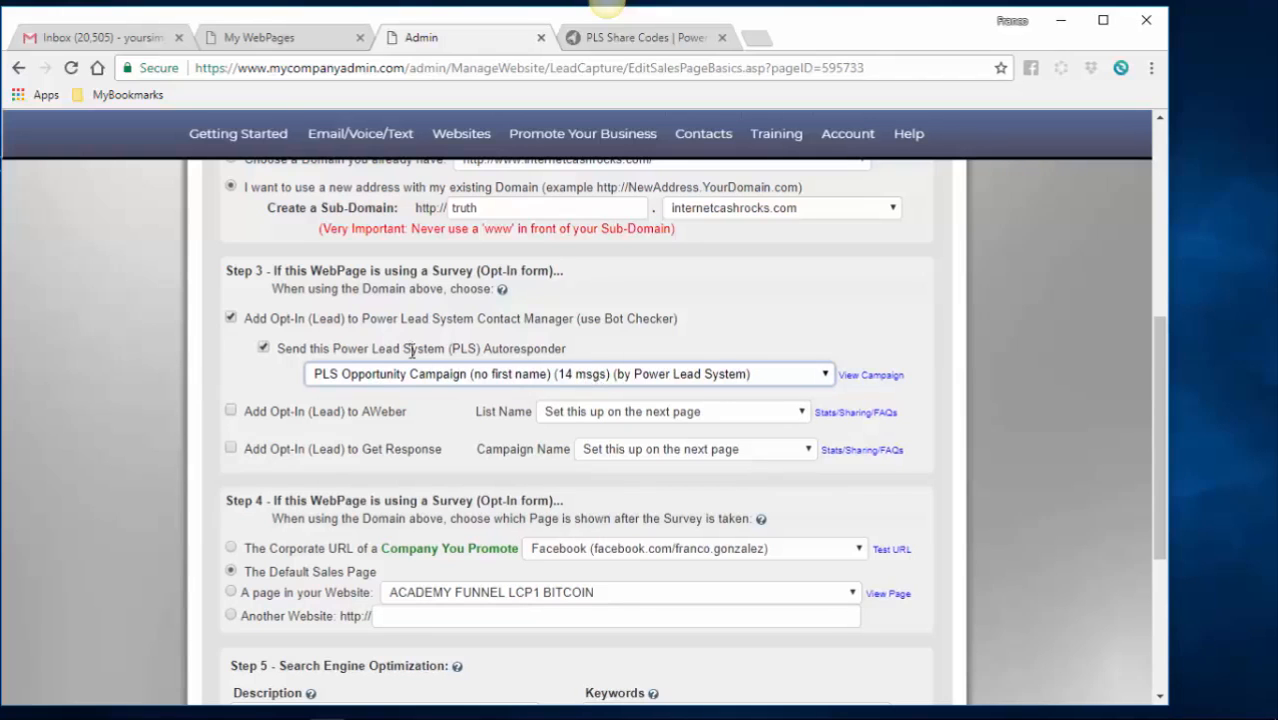
scroll(151, 407, "down", 3)
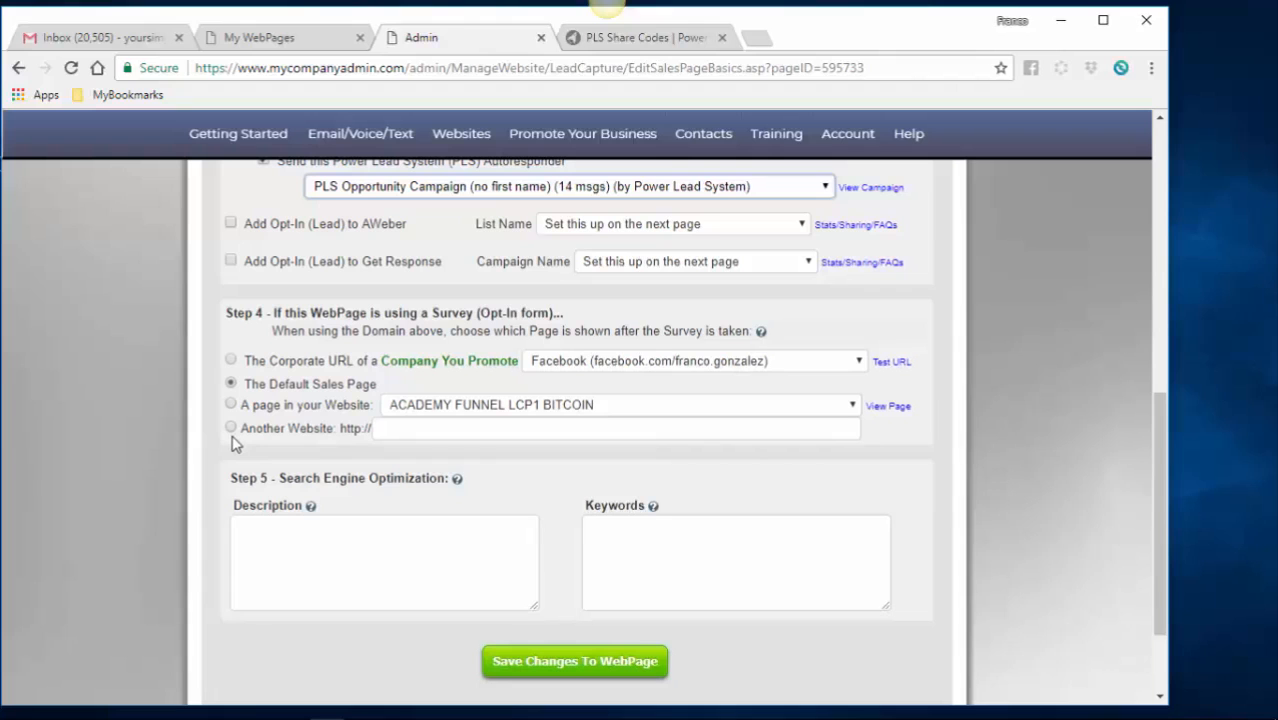
Step: Switch the after-survey destination from The Default Sales Page to Another Website
left_click(396, 432)
left_click(231, 428)
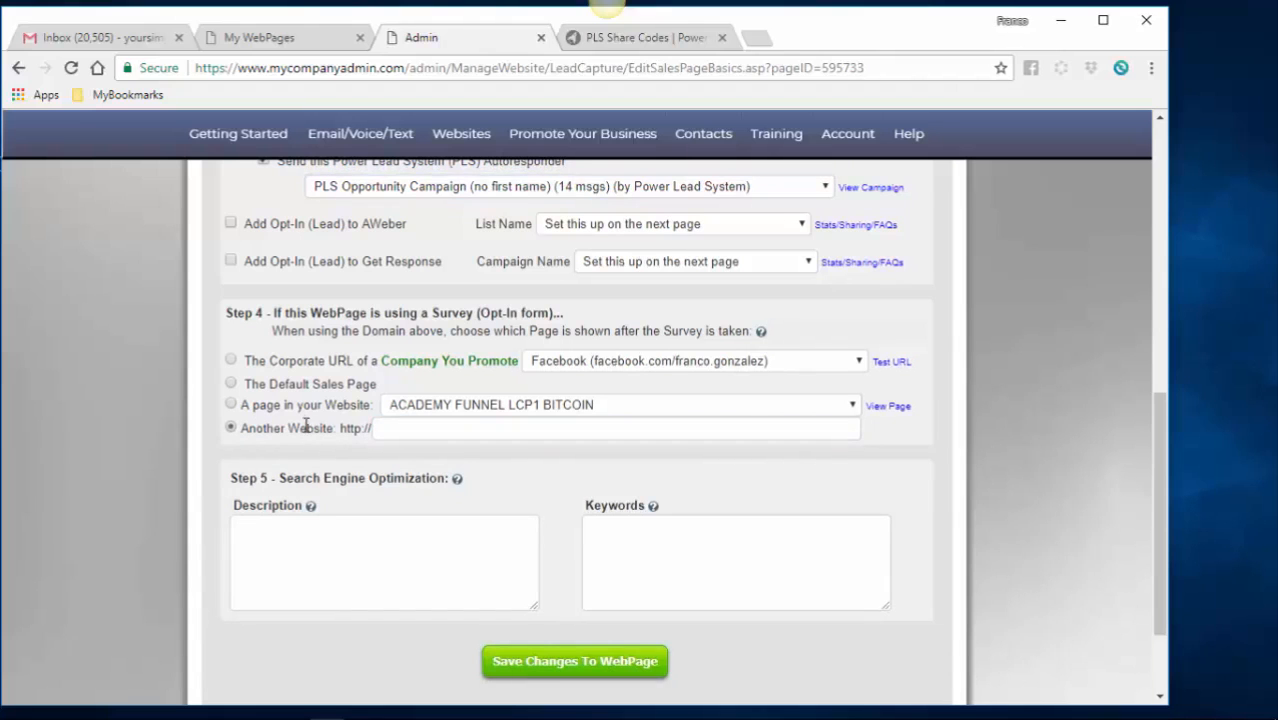
Step: Enter video.internetcashrocks.com as the Another Website redirect address
left_click(380, 428)
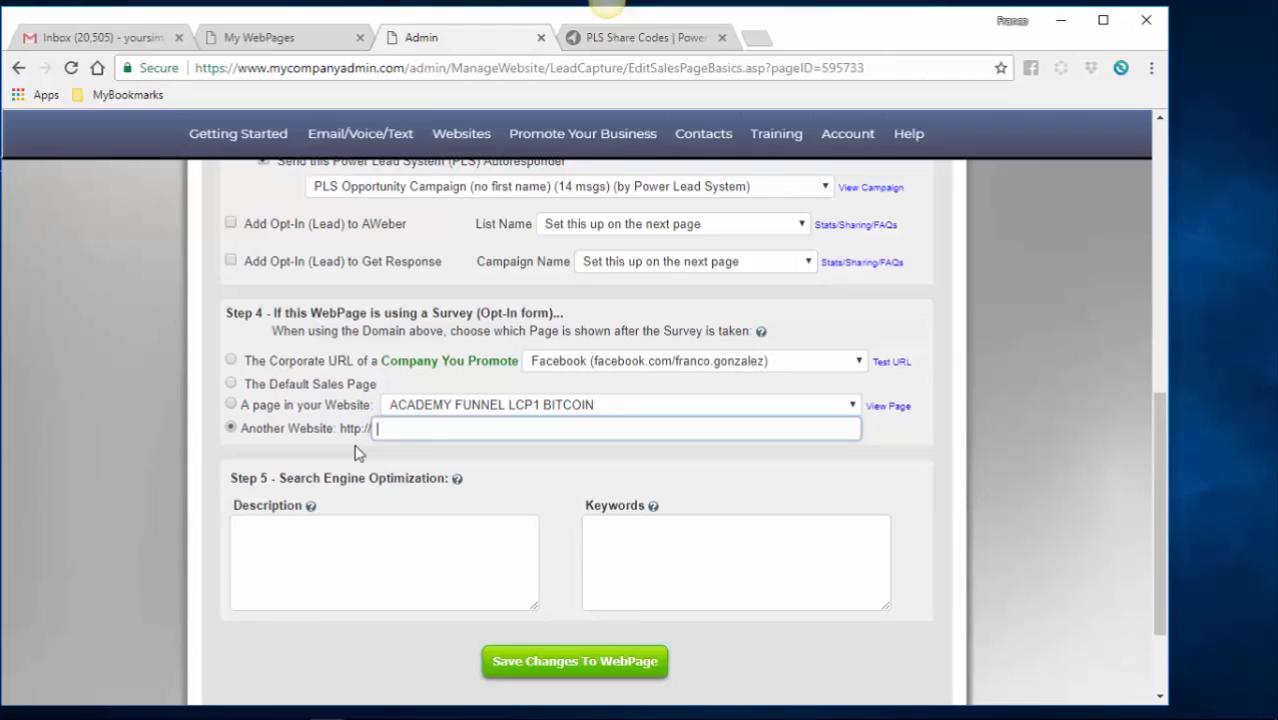
type("internetcashrocks")
key("BackSpace")
key("BackSpace")
key("BackSpace")
key("BackSpace")
key("BackSpace")
key("BackSpace")
key("BackSpace")
key("BackSpace")
key("BackSpace")
key("BackSpace")
key("BackSpace")
key("BackSpace")
key("BackSpace")
key("BackSpace")
key("BackSpace")
key("BackSpace")
key("BackSpace")
type("video")
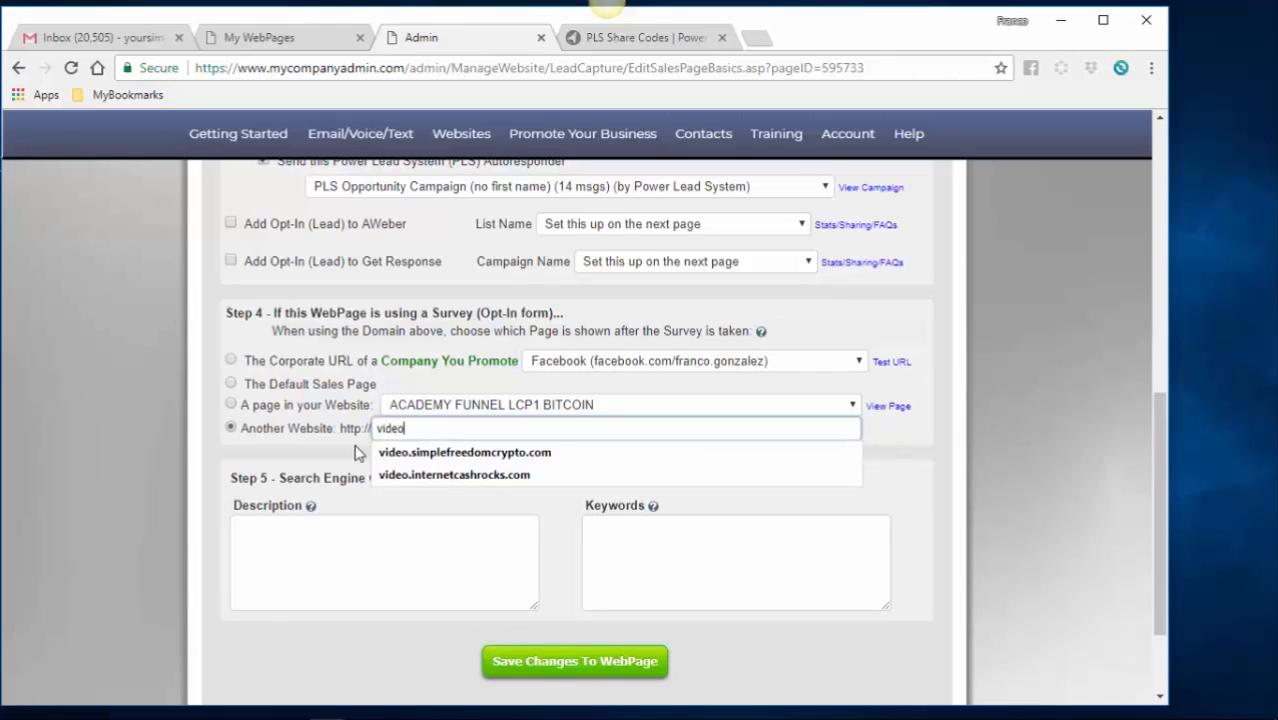
left_click(402, 474)
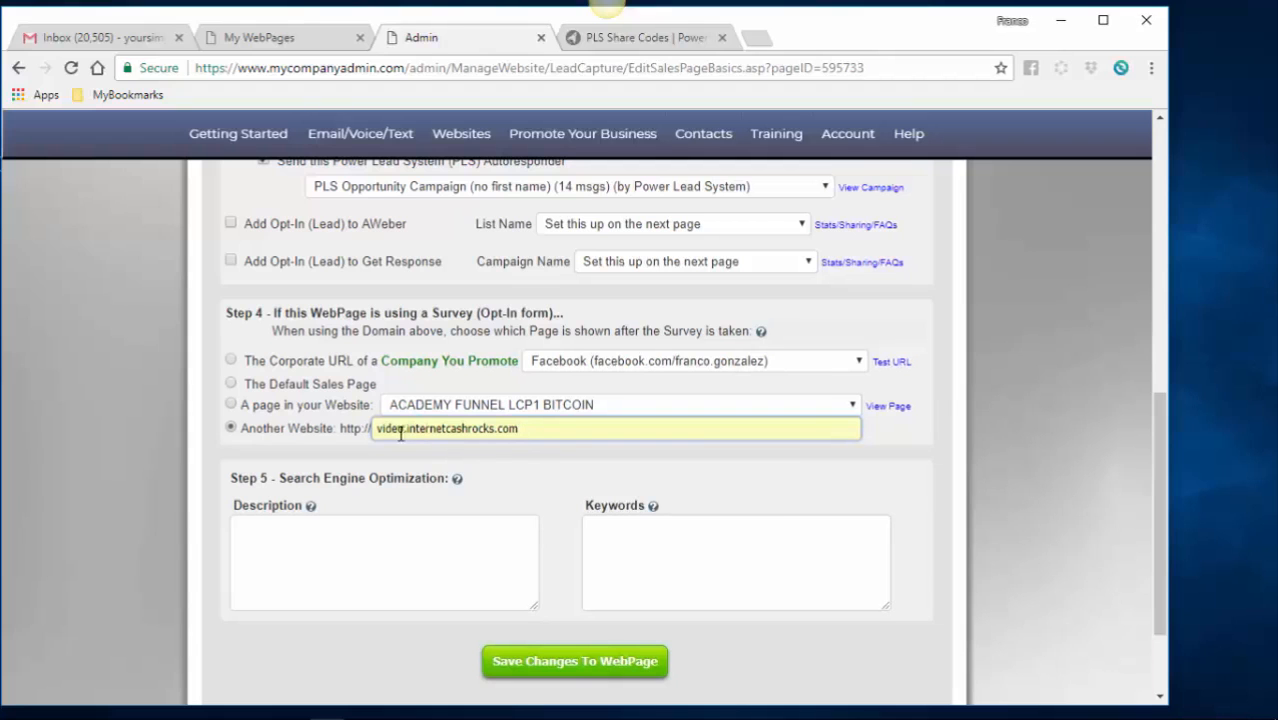
Step: Write the Step 5 description, 'THE TRUTH Quick and Easy Inernet Business System for Beginners...'
left_click(260, 528)
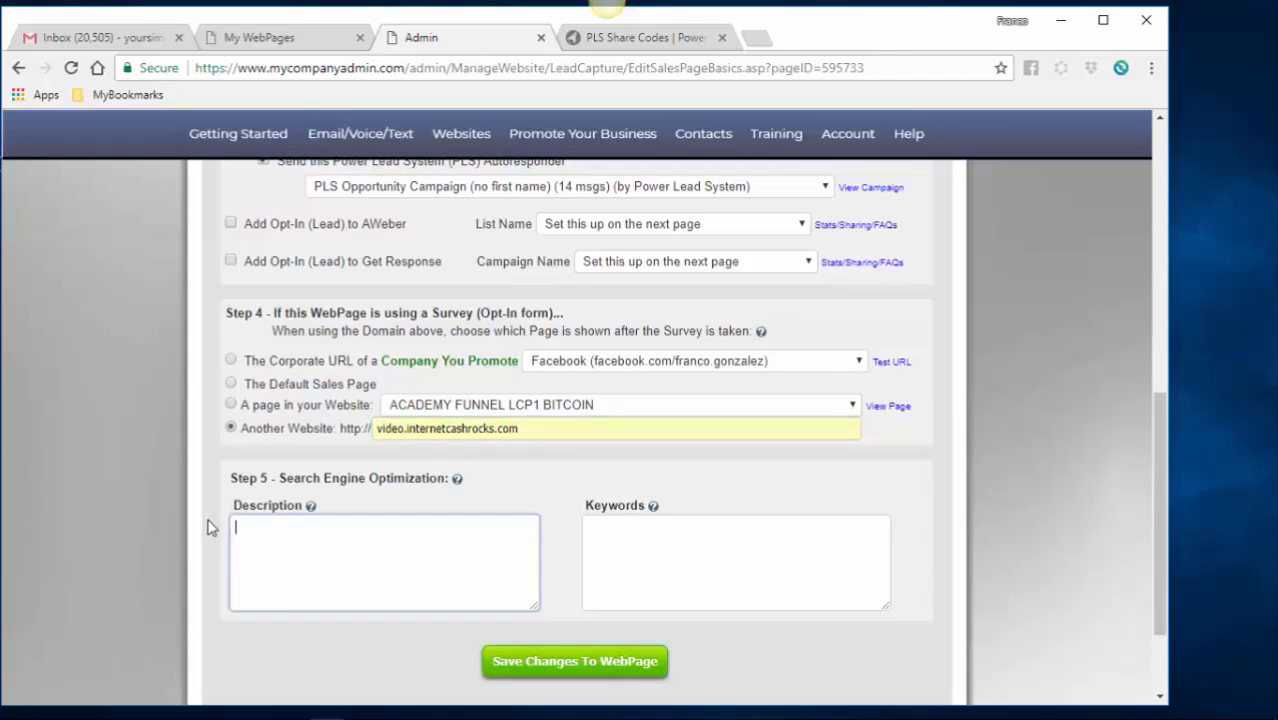
type("THE TRUTH Quick and Easy")
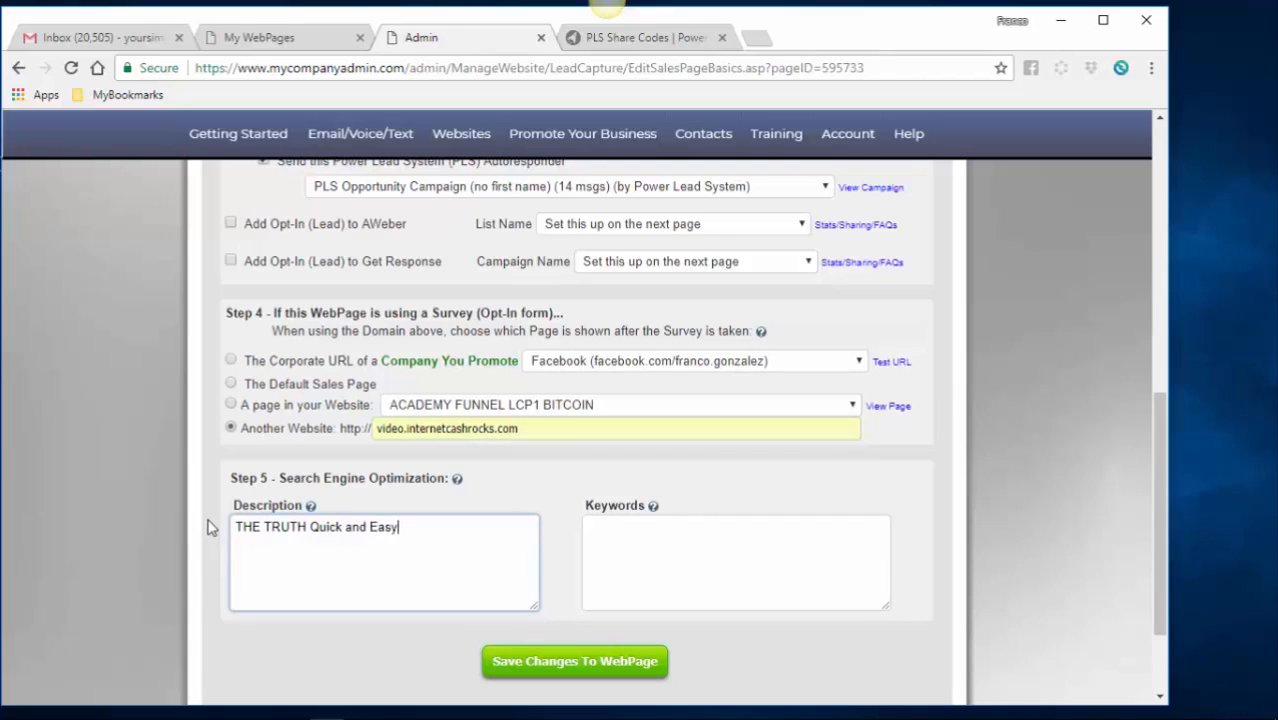
type(" Inernet Business System for Beginners is the fastest way to make money from home")
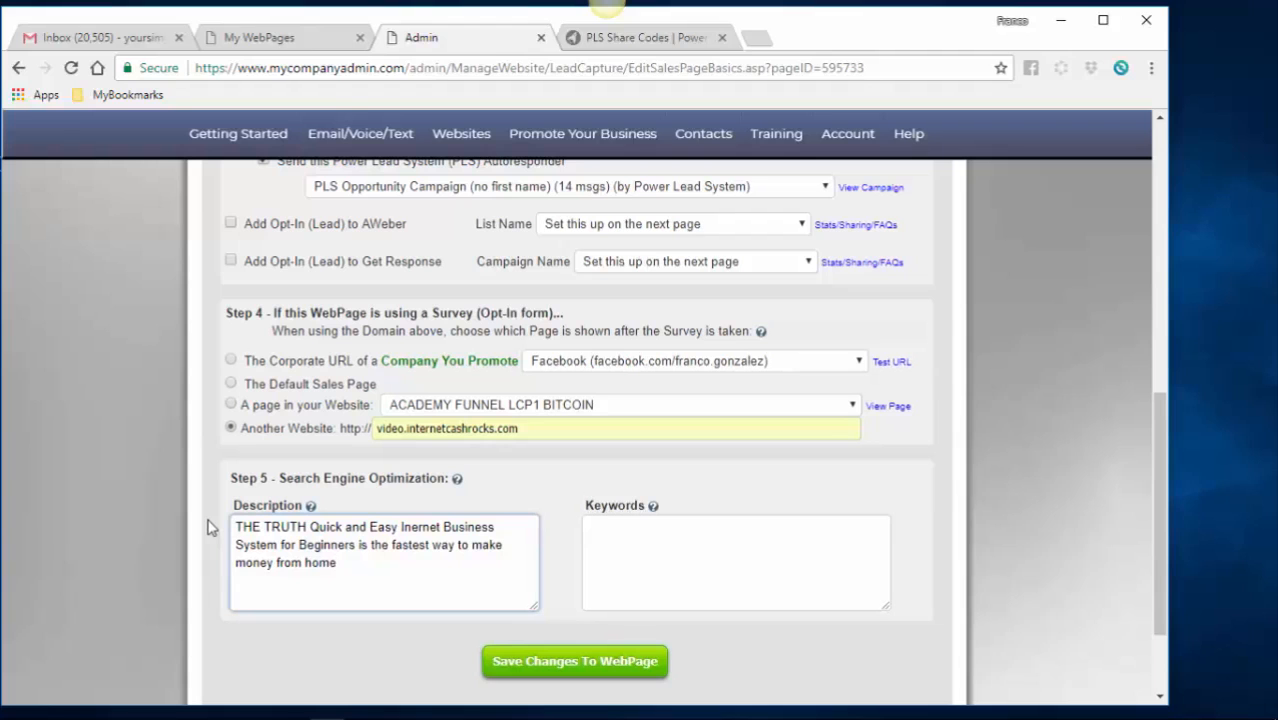
type("using the internet")
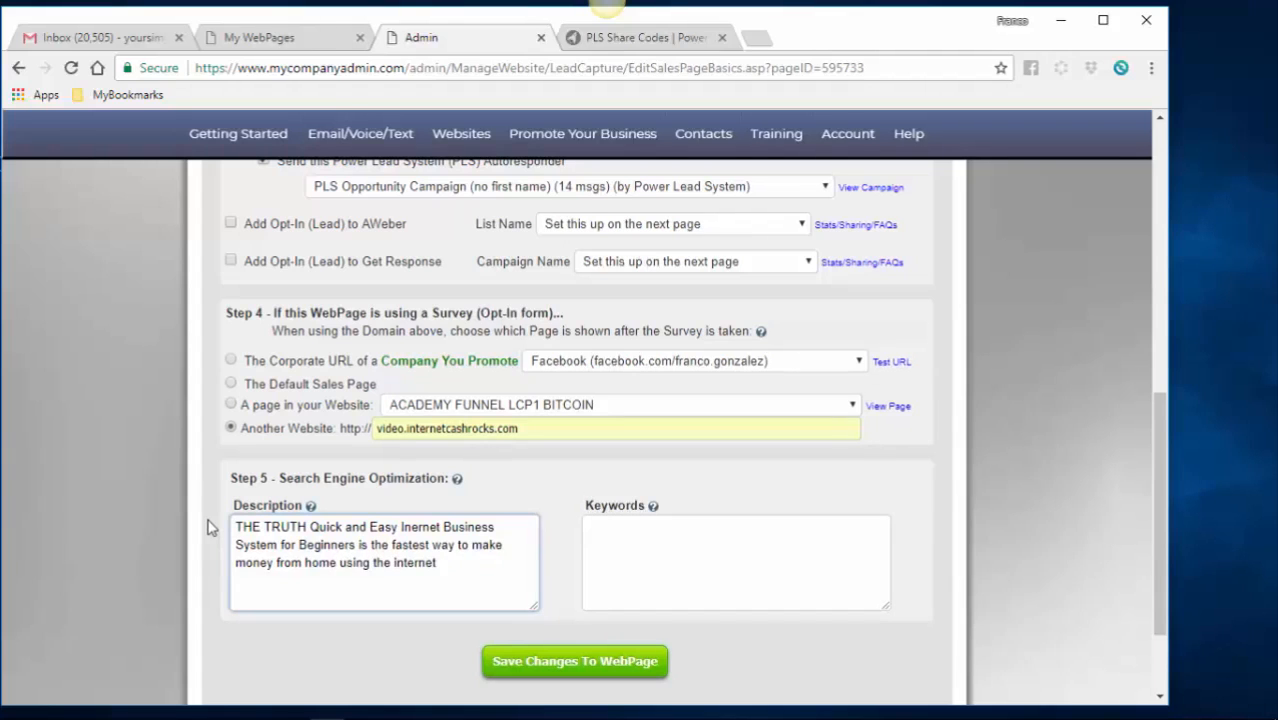
type(" - with power lead system")
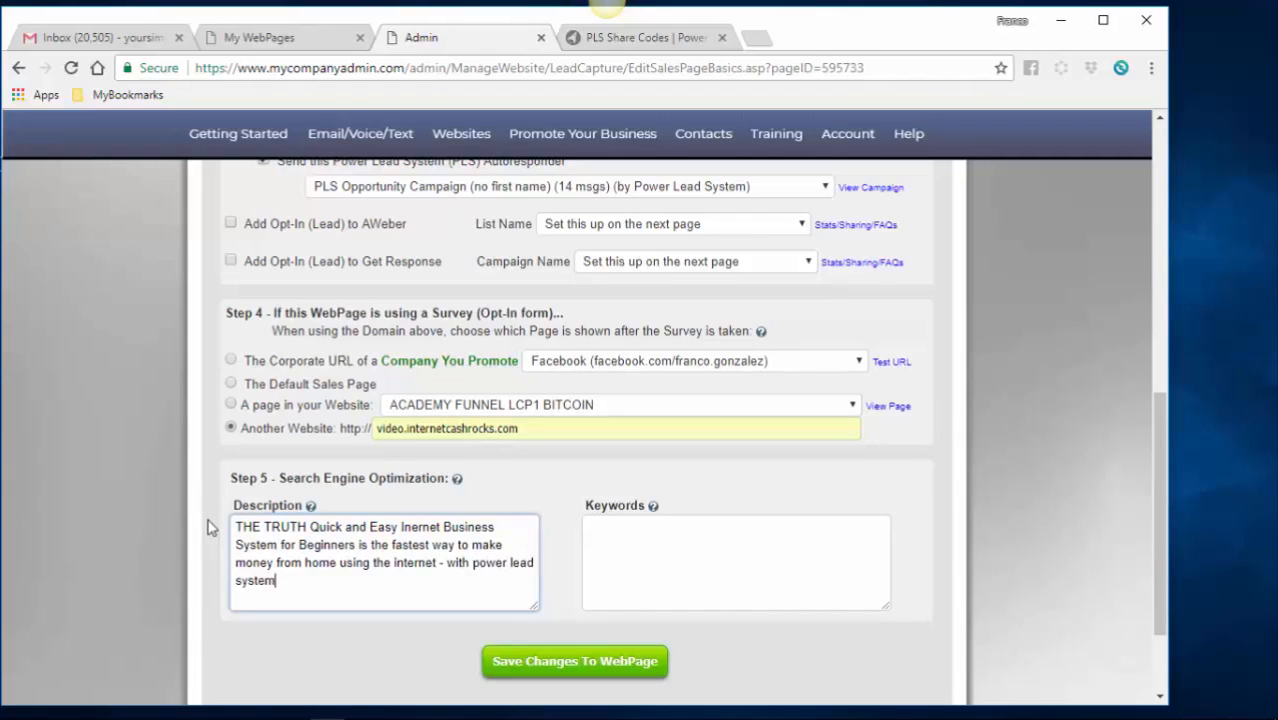
type(" you can build cash from")
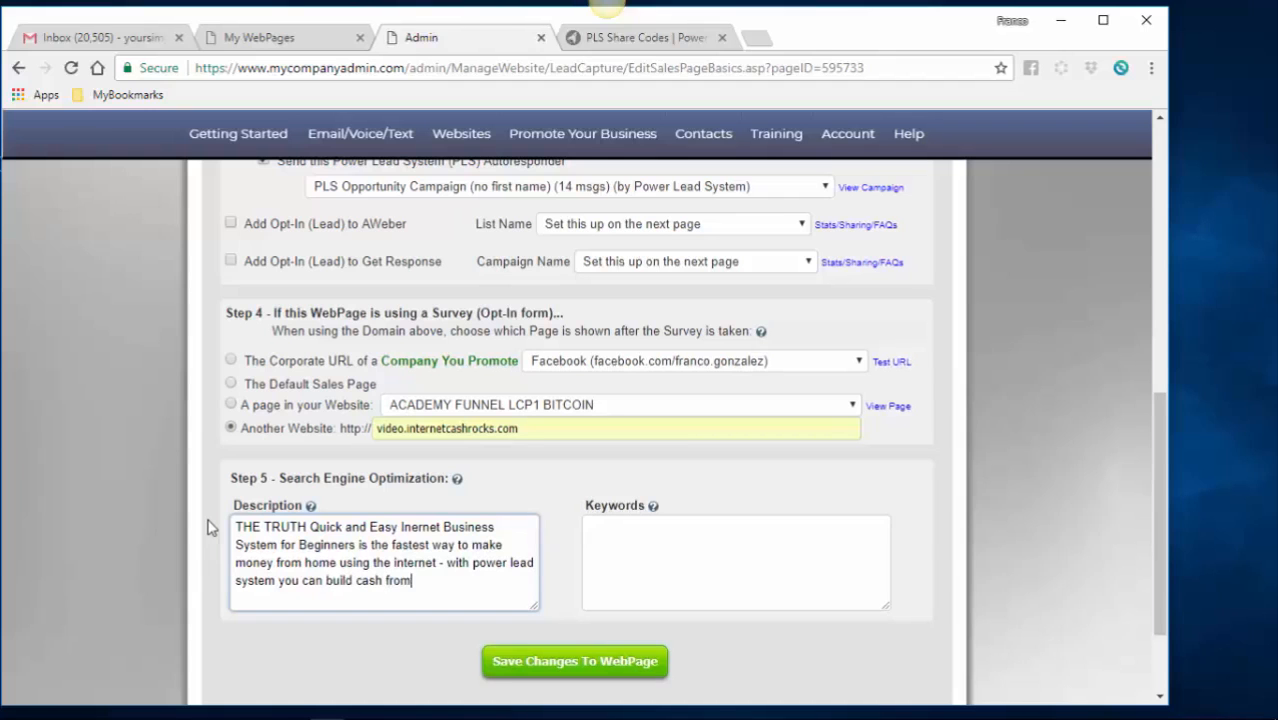
type(" scratch...")
Step: Type keywords like 'power lead system review, make money online, network marketing training'
left_click(604, 524)
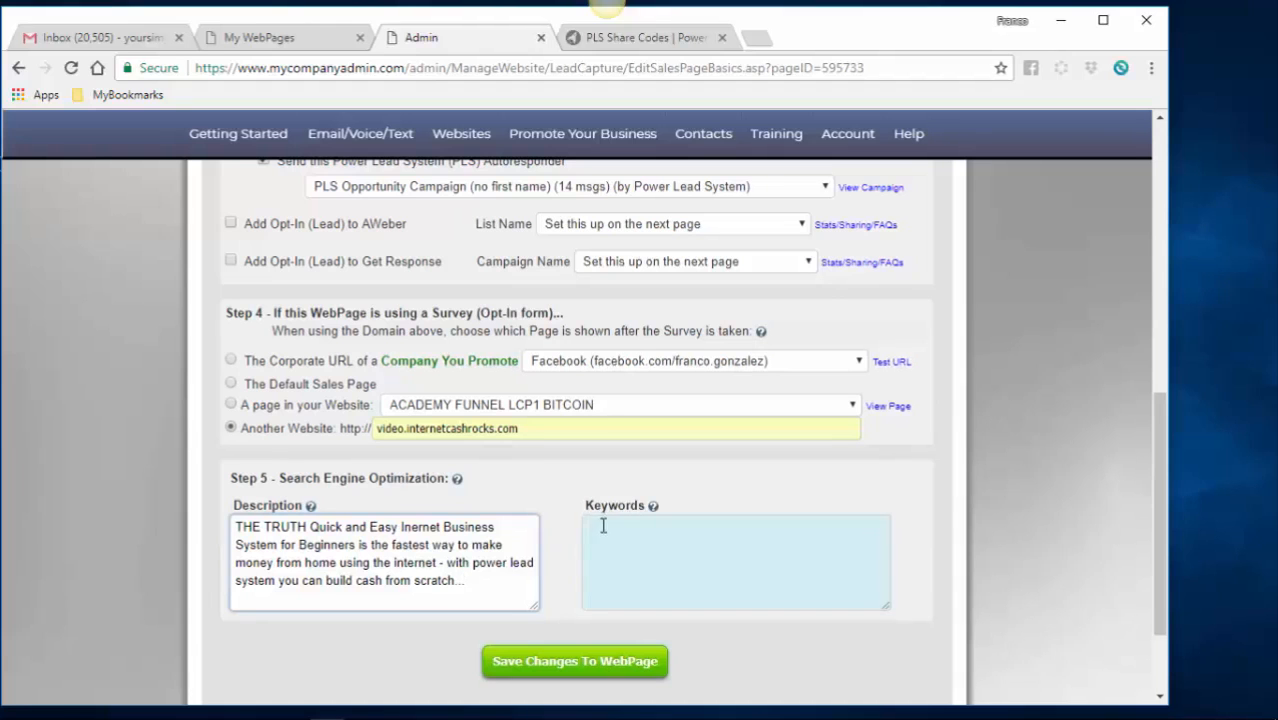
left_click(601, 524)
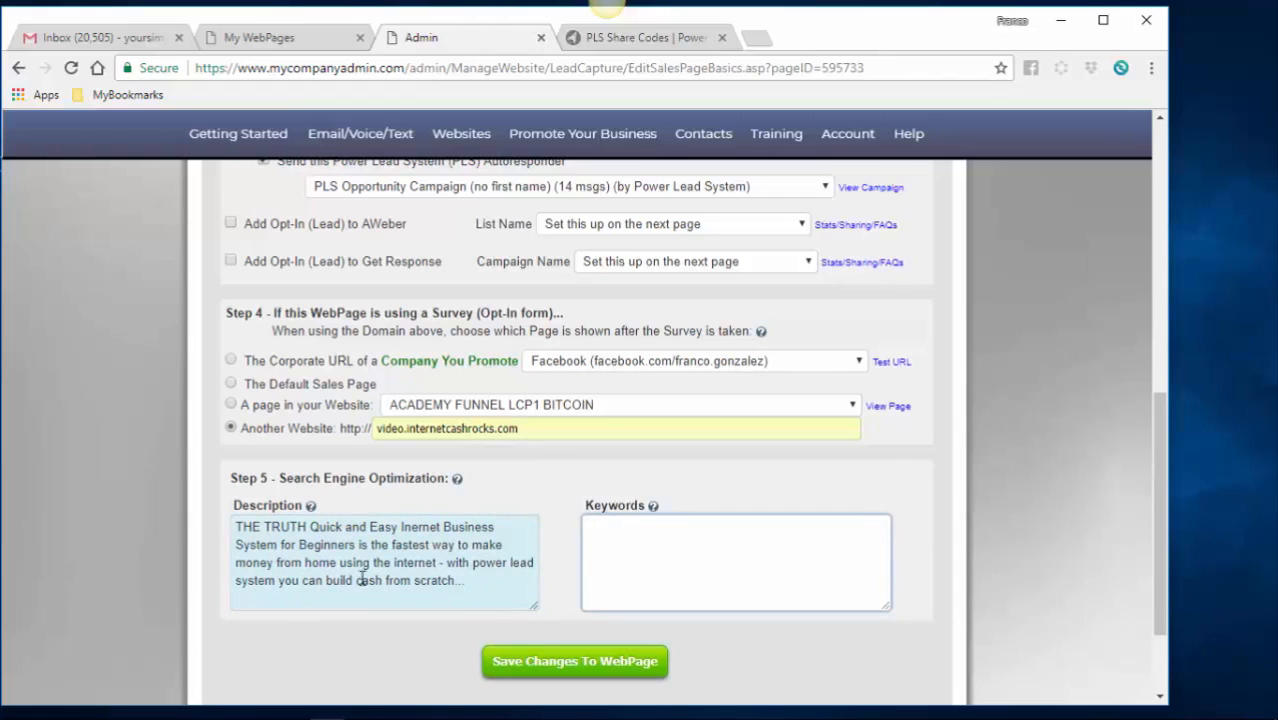
left_click(443, 565)
type("-")
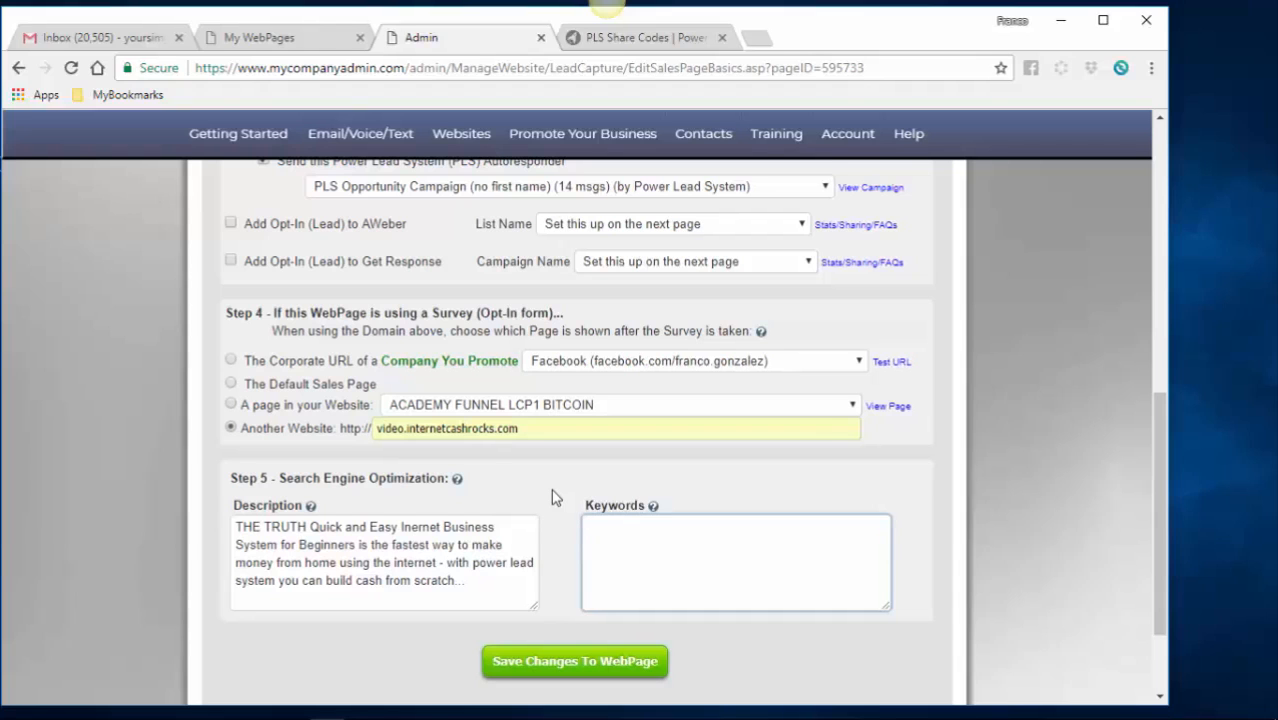
type("wer lead system, pls")
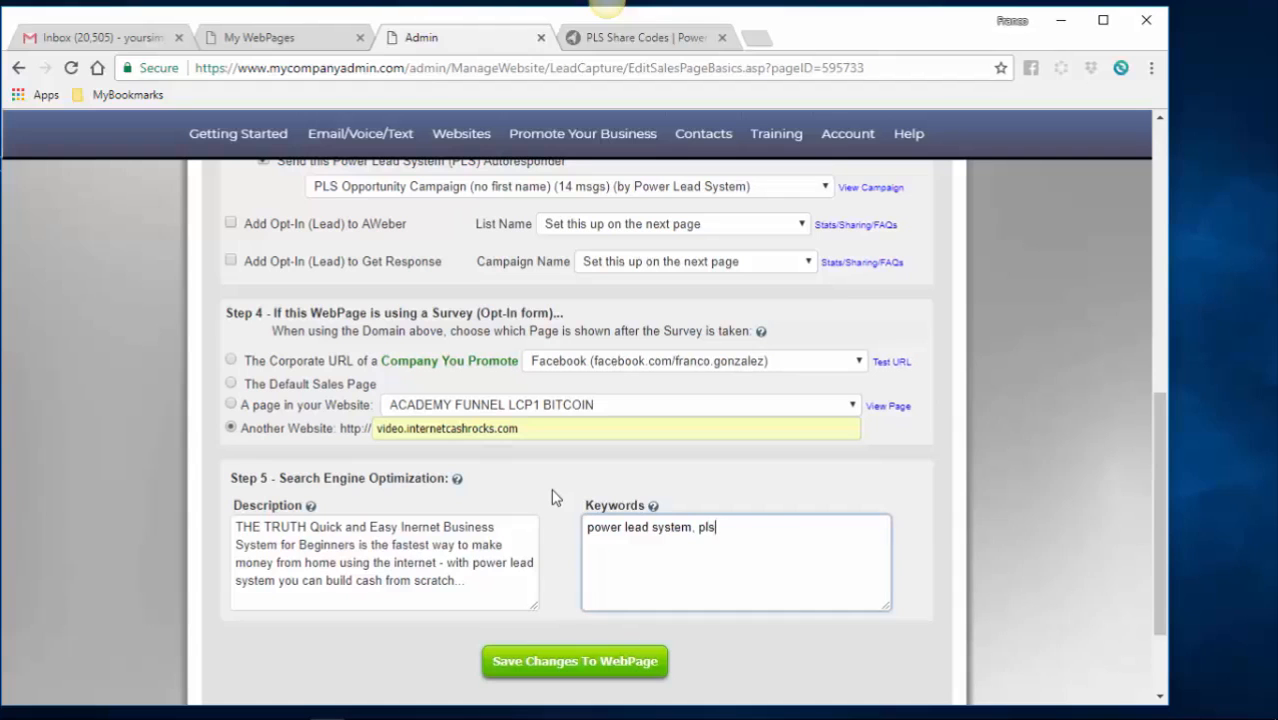
type("power lead system re")
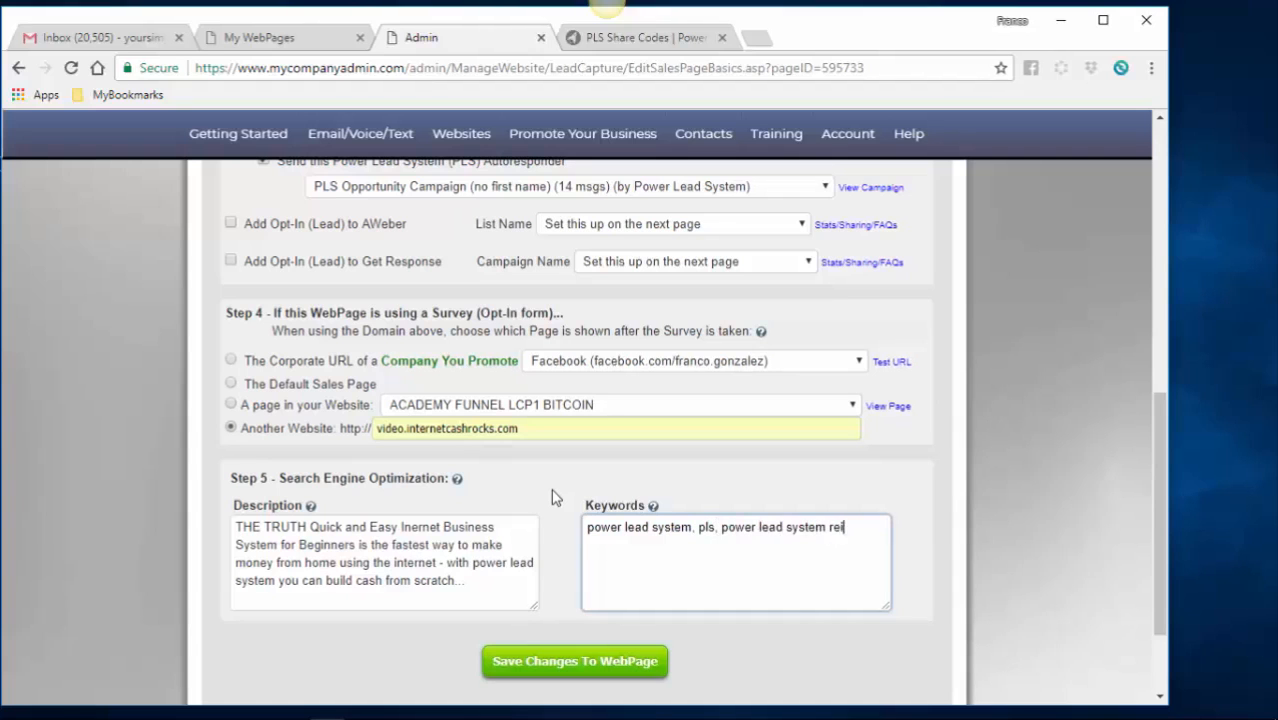
type("view, make money")
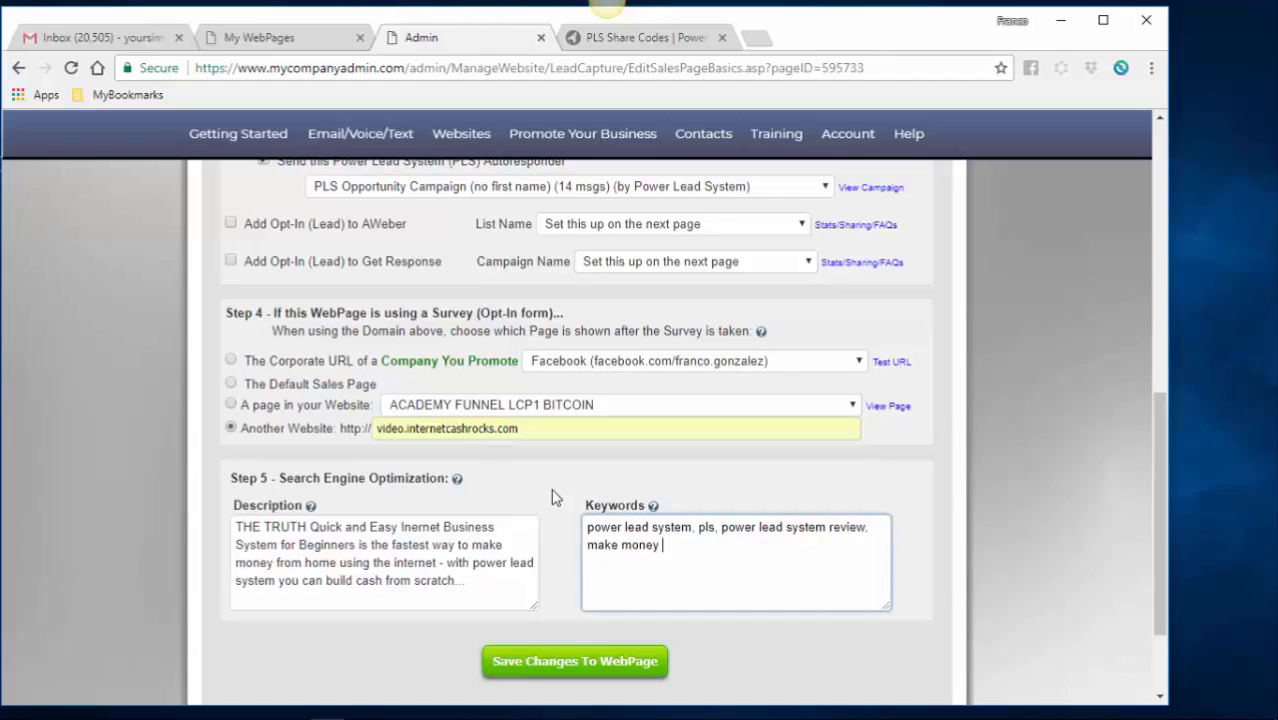
type(" from home, make money online")
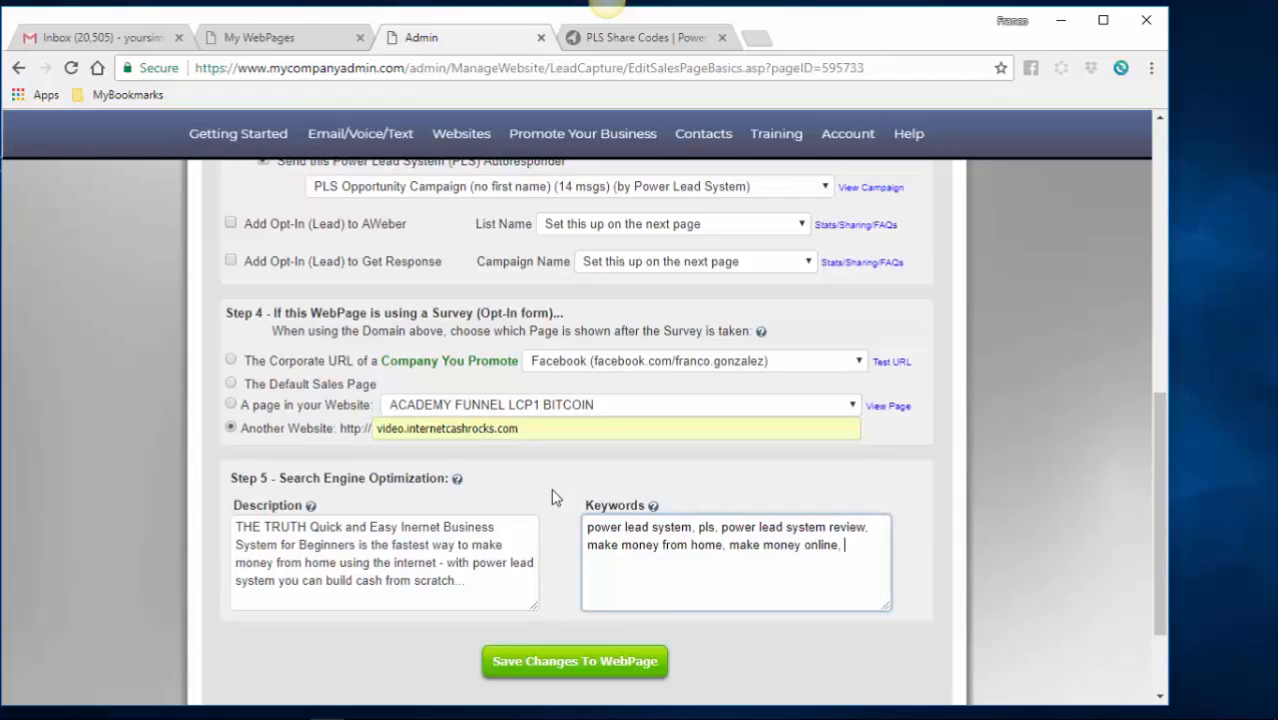
type(", network marketing training")
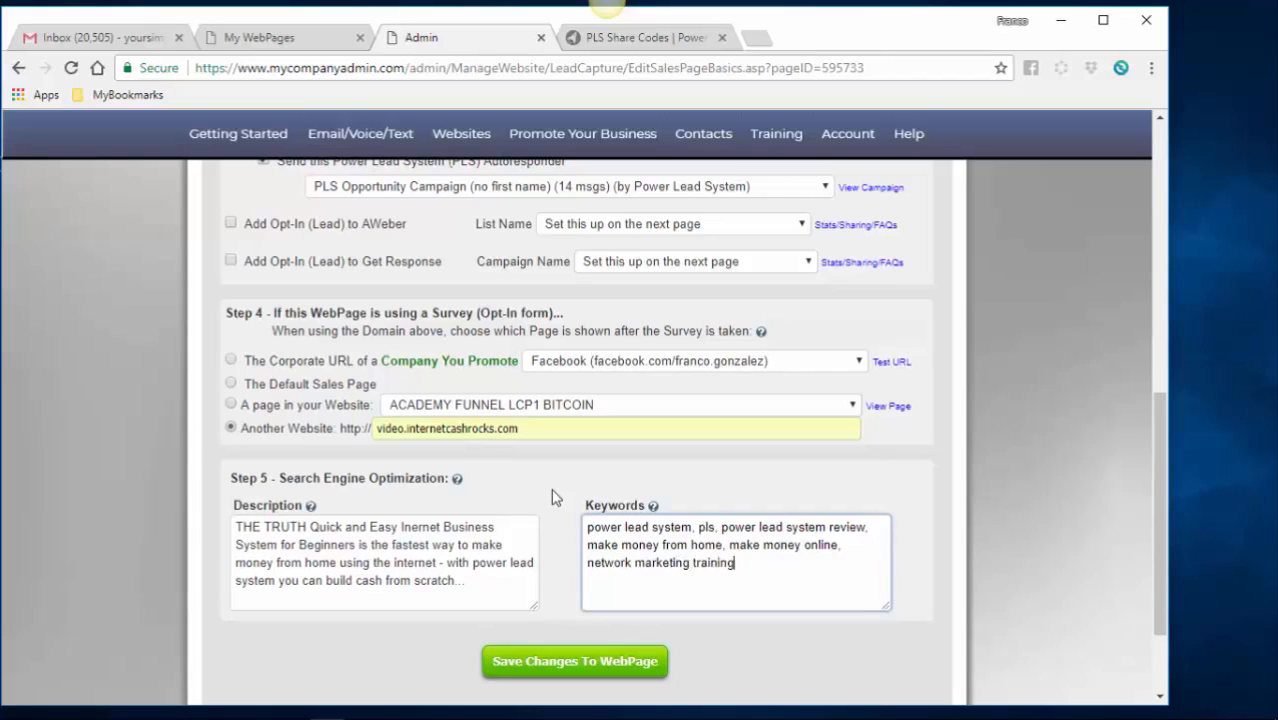
type(", online marketing")
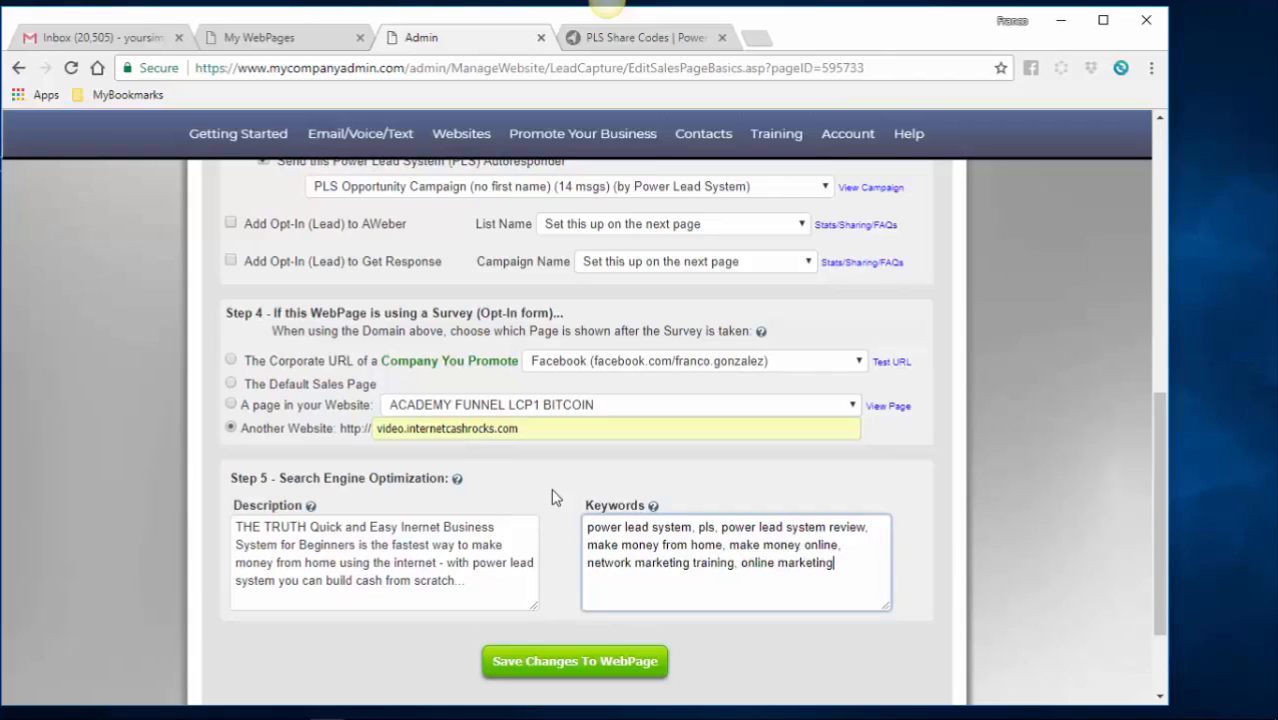
type(" for newbies, begi")
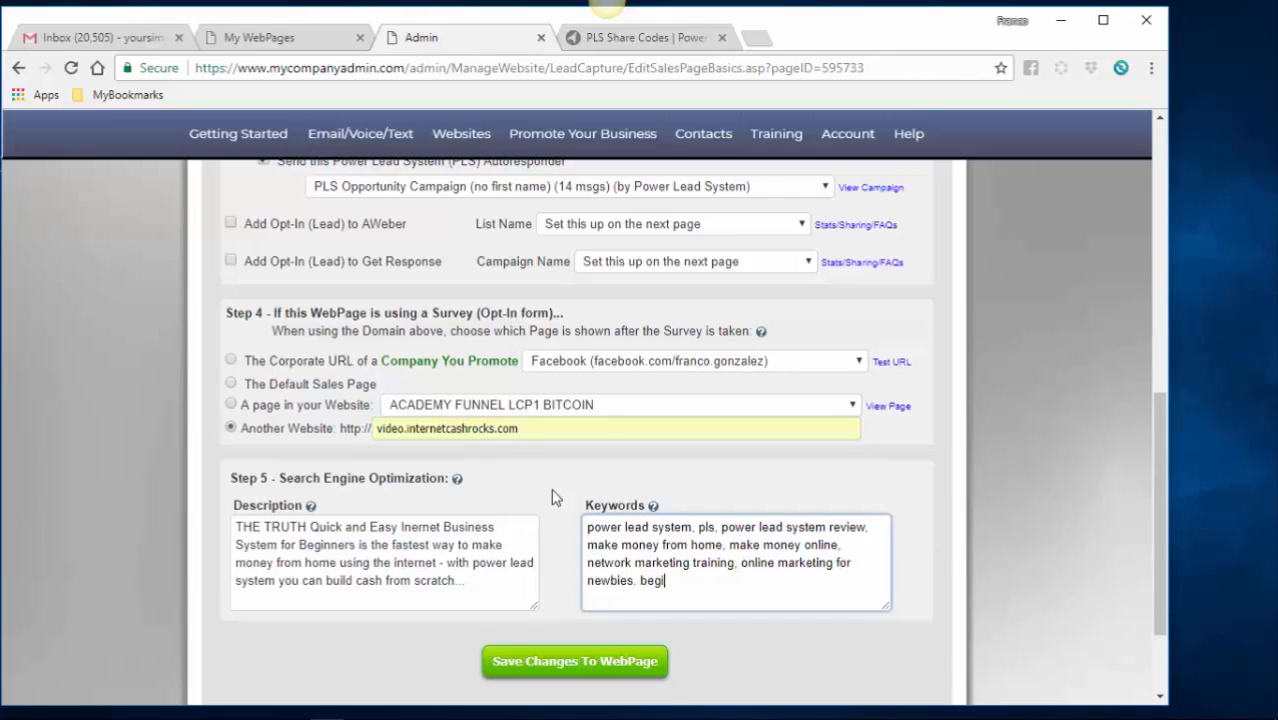
type("nners training internet marketing, ")
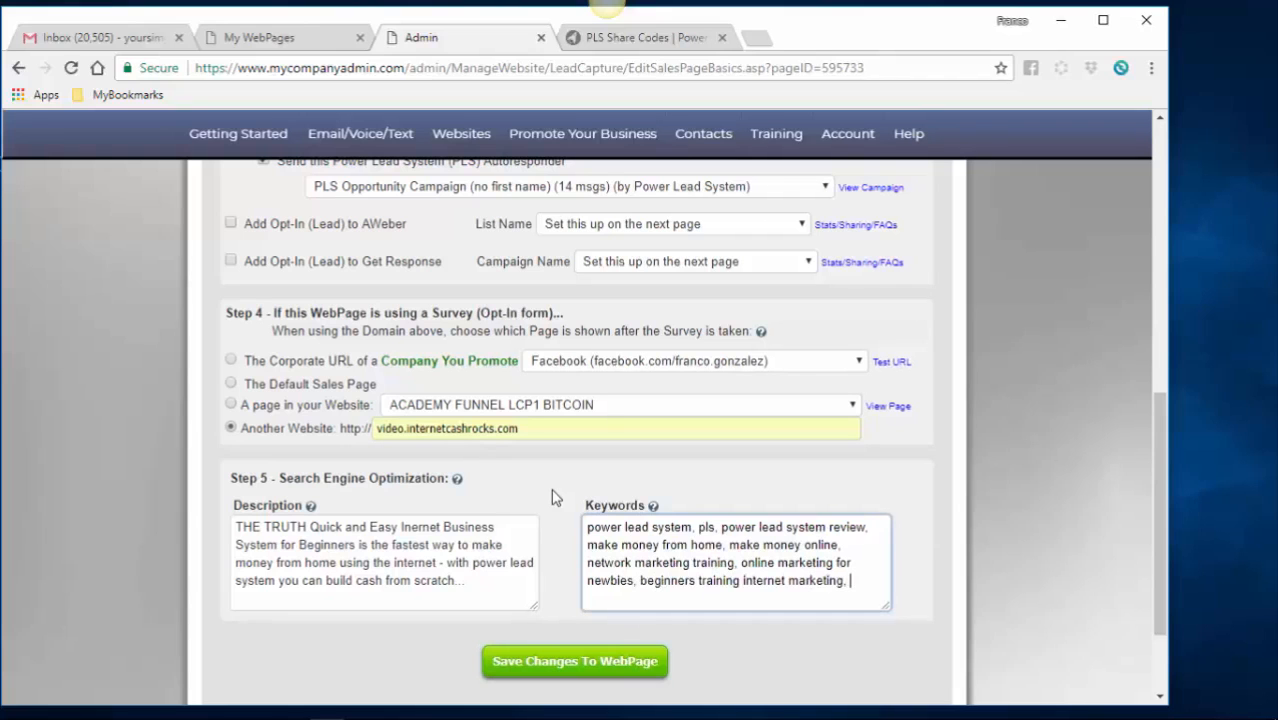
type("franco gonzalez,")
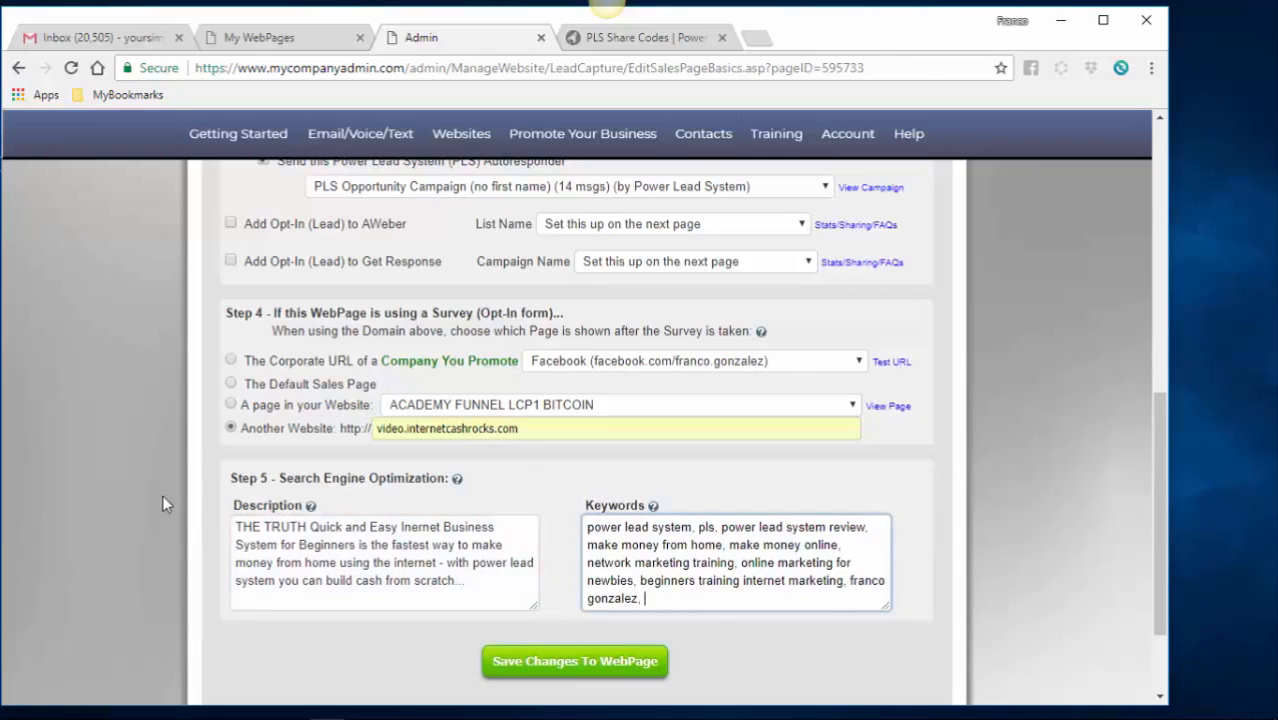
scroll(162, 495, "up", 6)
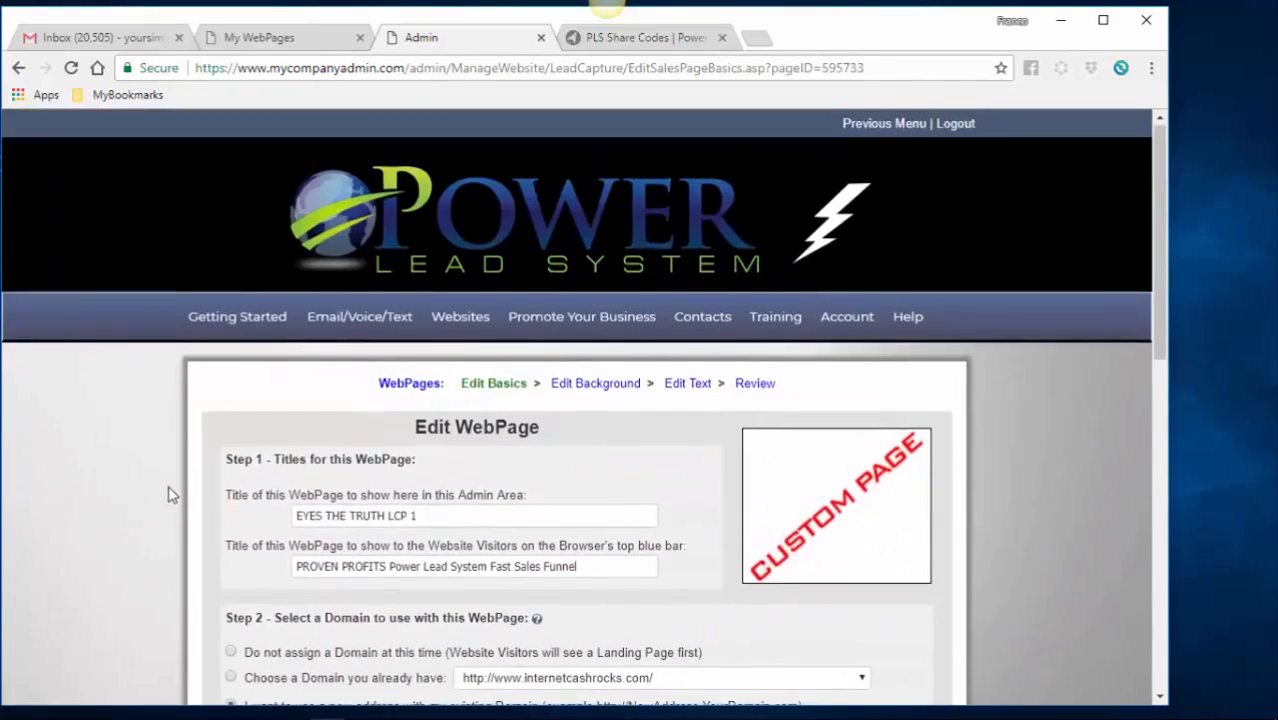
scroll(168, 495, "down", 2)
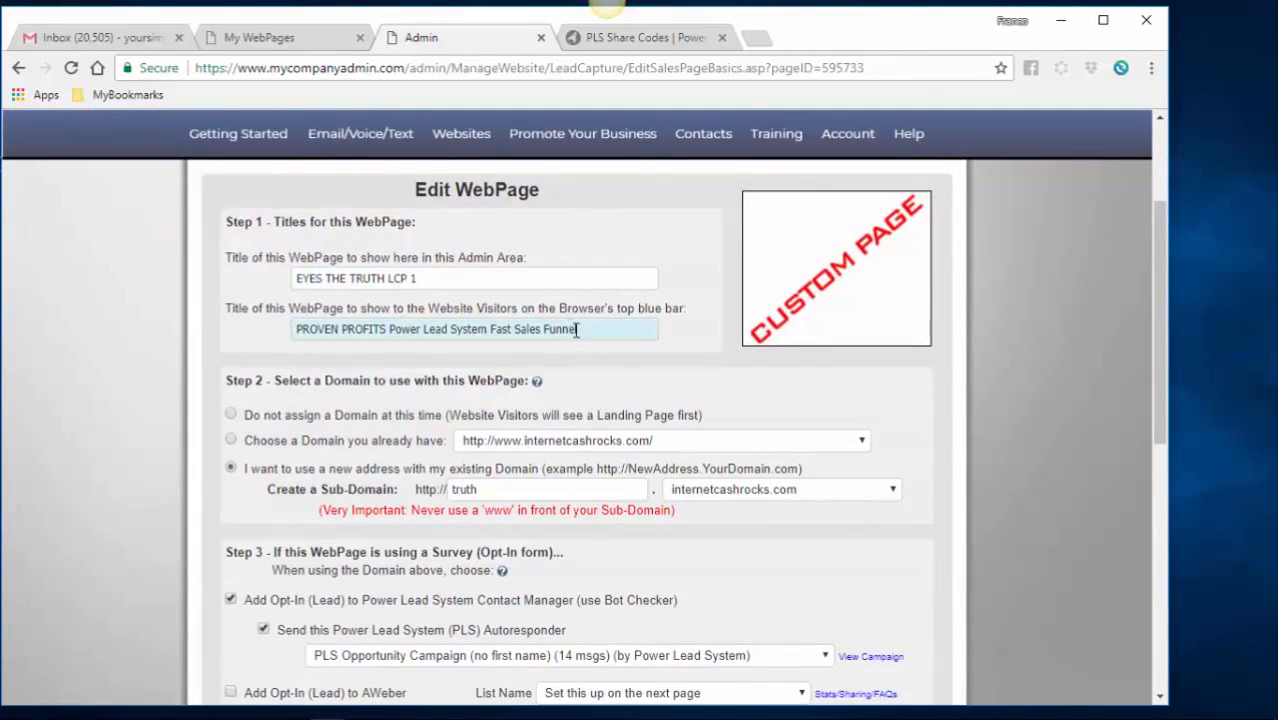
scroll(169, 423, "down", 2)
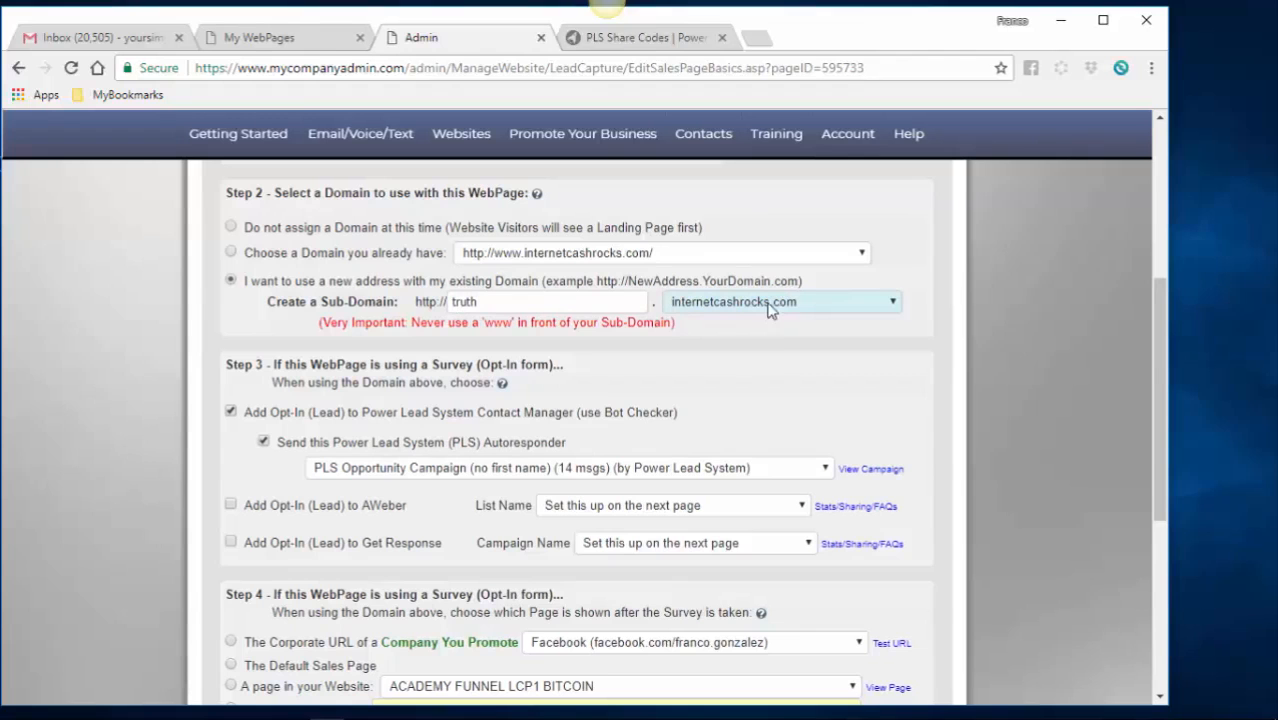
scroll(168, 375, "down", 1)
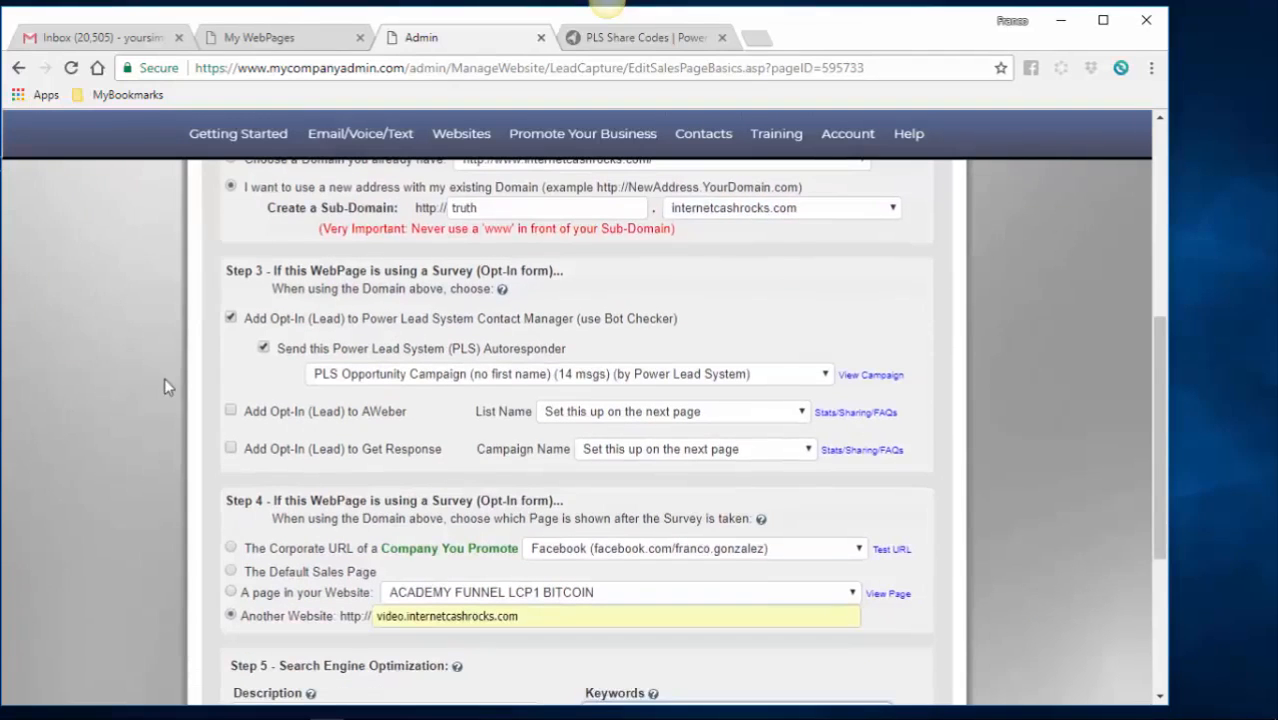
scroll(160, 395, "down", 1)
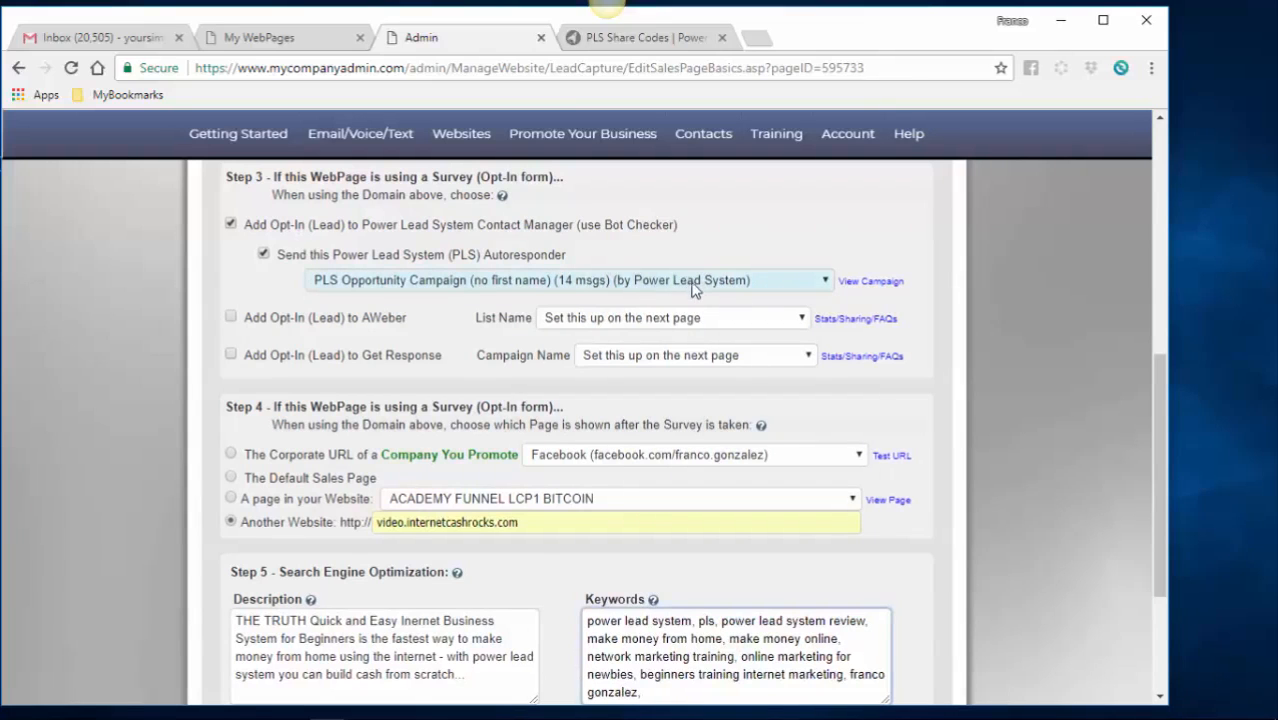
scroll(148, 392, "down", 2)
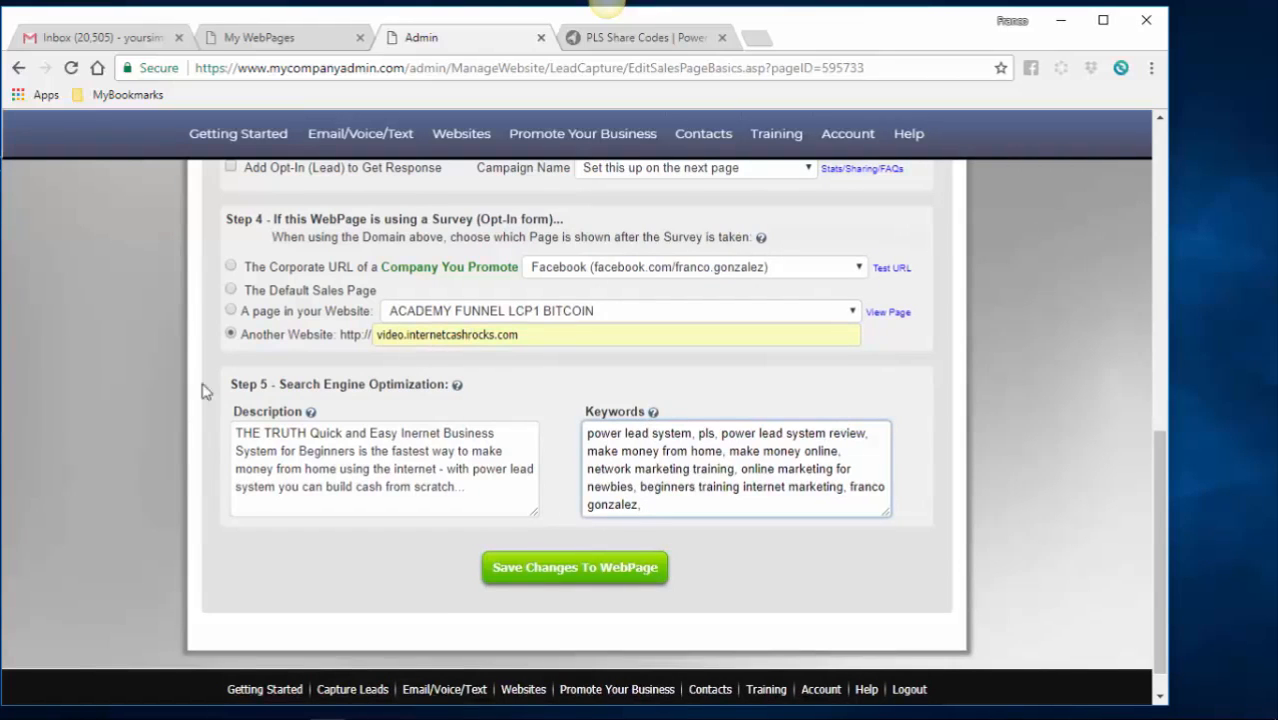
scroll(167, 408, "down", 1)
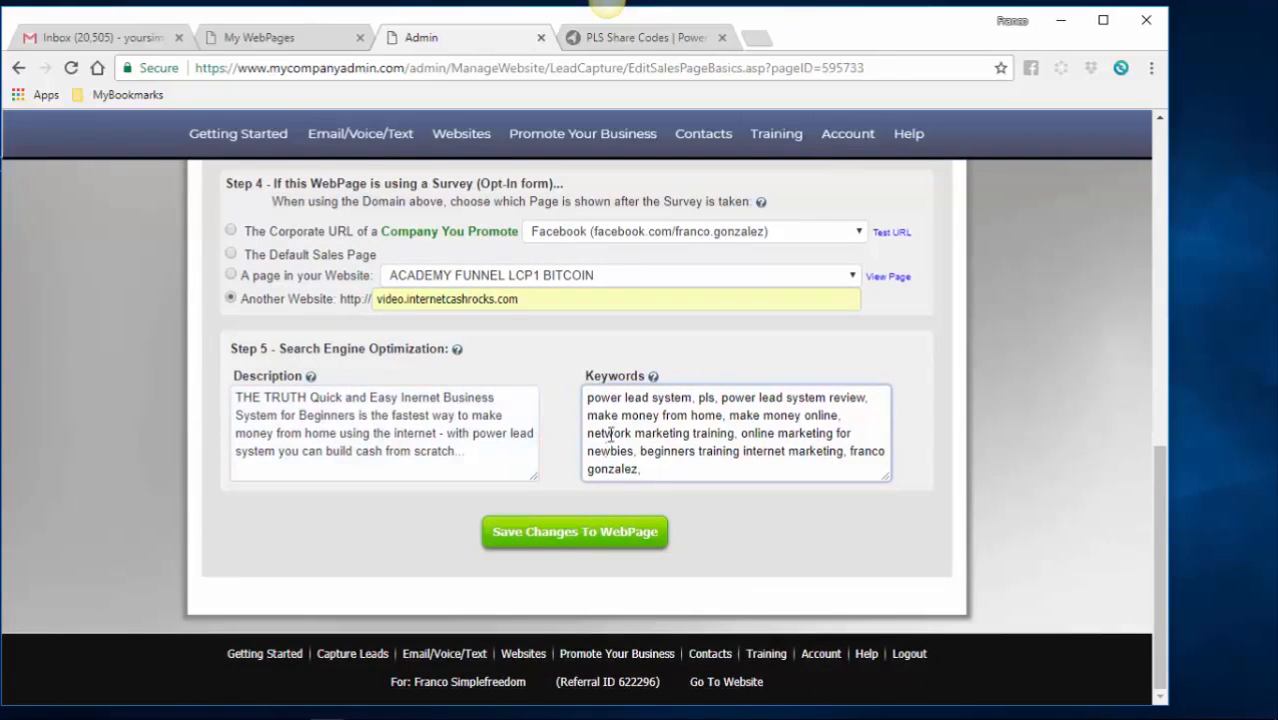
Step: Save the webpage changes and submit with 'Leave it the way it is' as the background
left_click(565, 540)
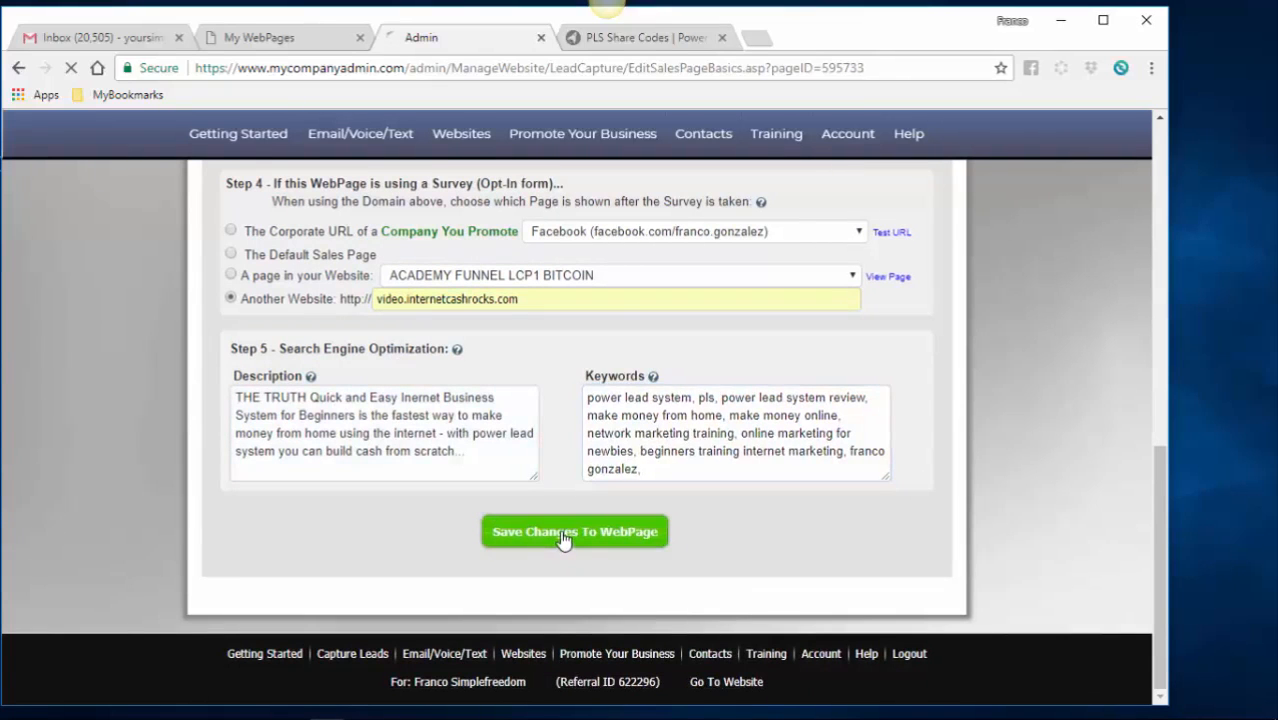
scroll(78, 497, "down", 3)
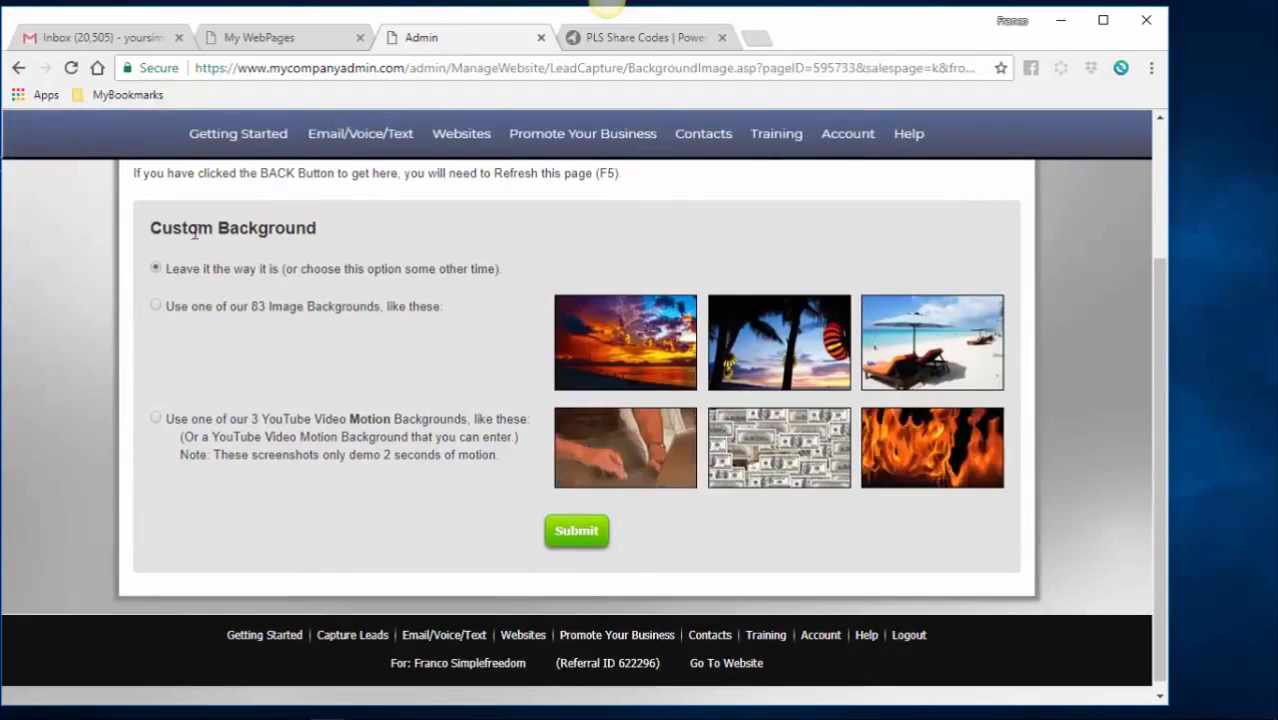
left_click(577, 530)
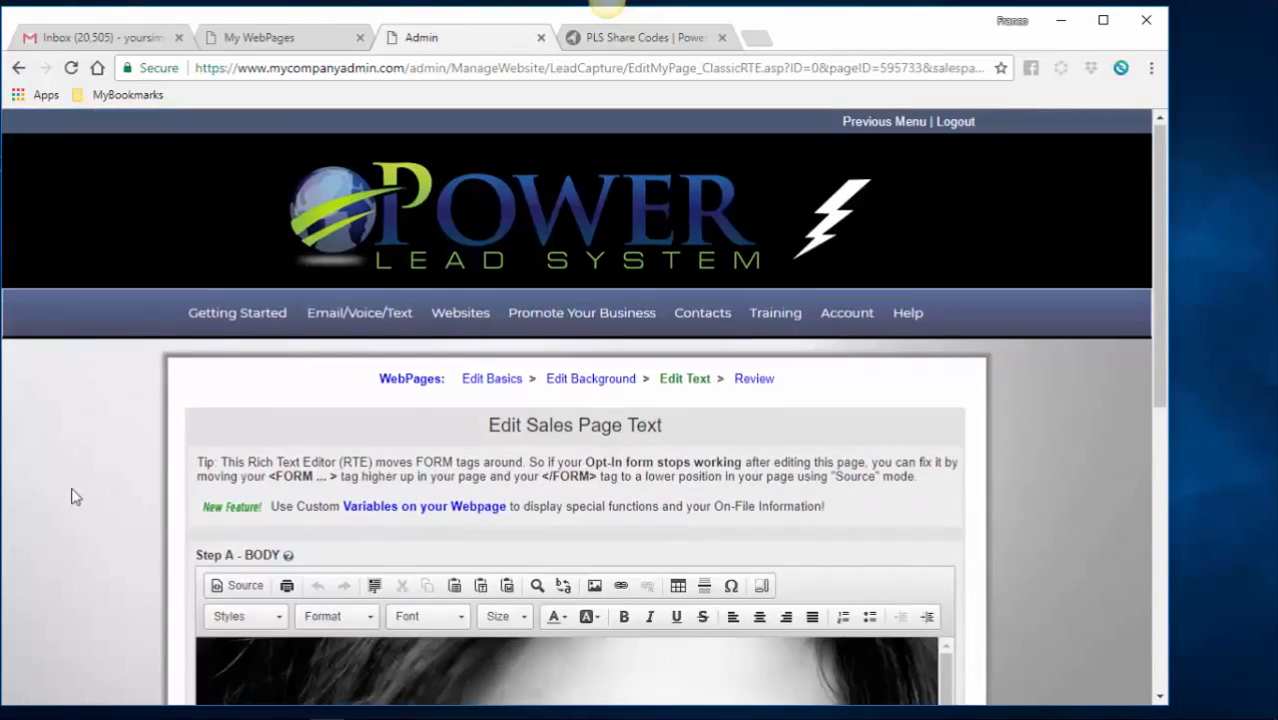
scroll(72, 495, "down", 2)
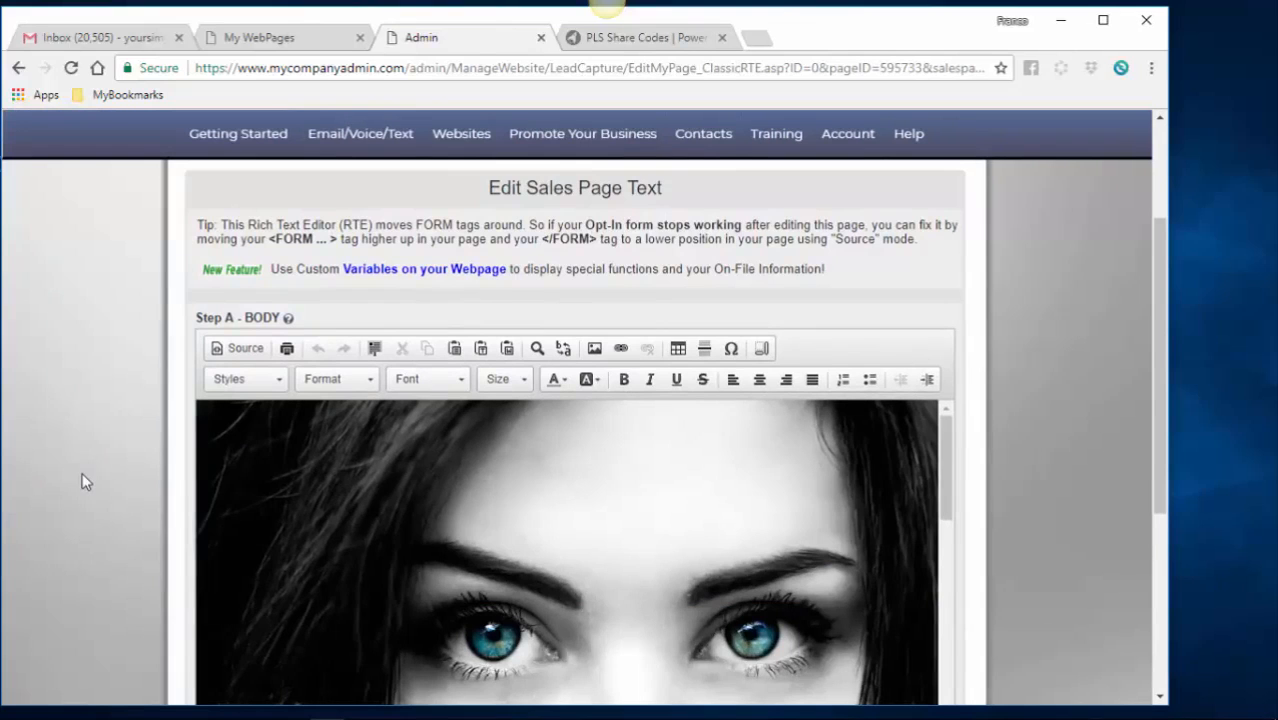
scroll(82, 472, "down", 2)
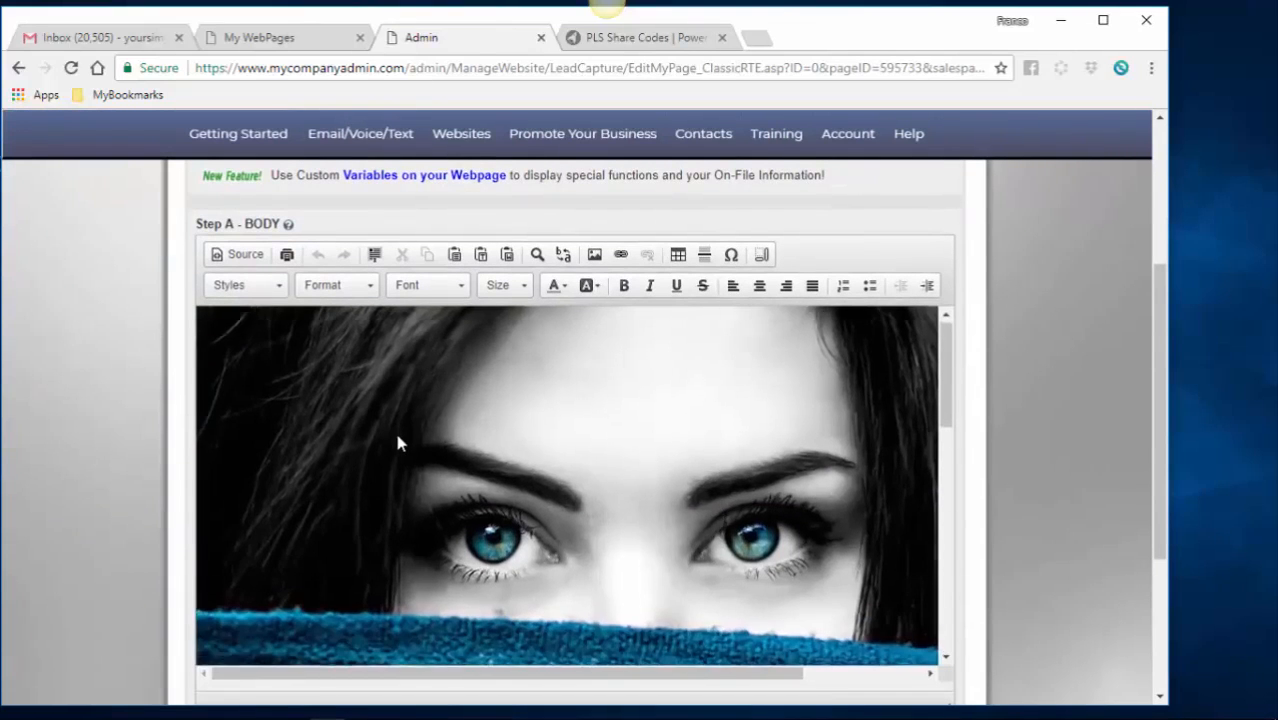
scroll(397, 443, "down", 2)
scroll(397, 443, "down", 6)
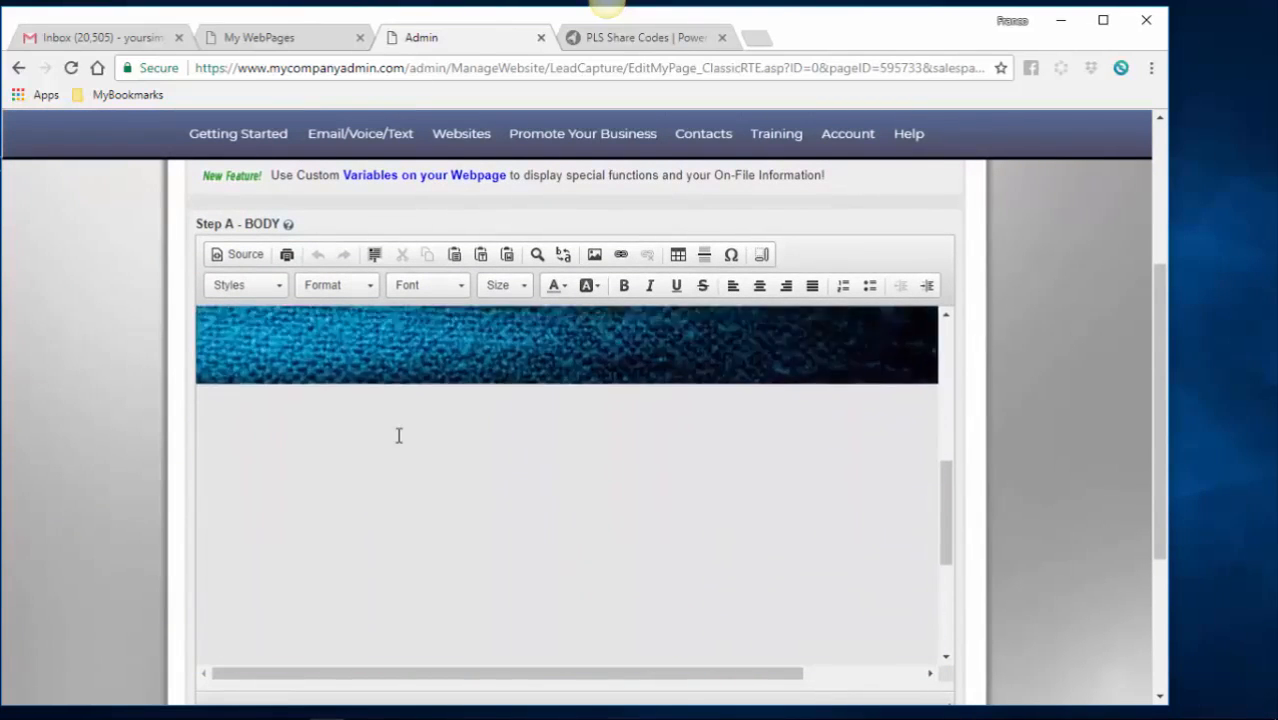
scroll(400, 432, "down", 2)
scroll(405, 433, "up", 8)
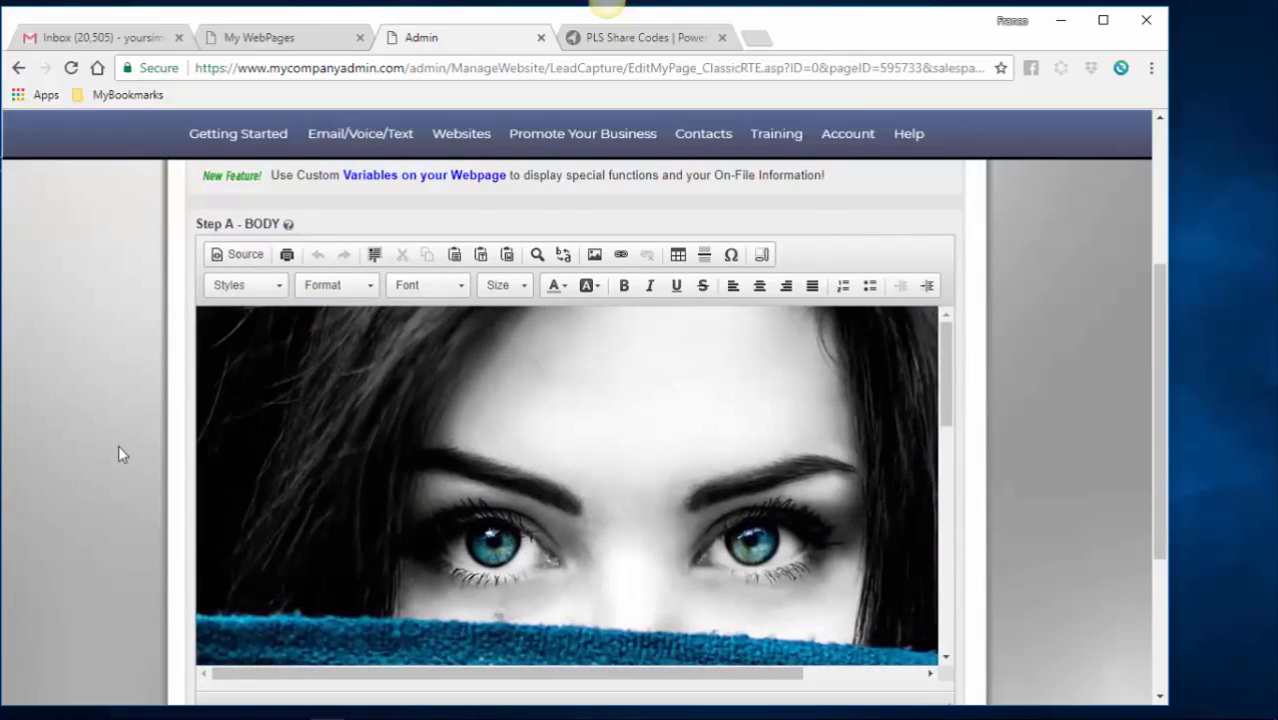
scroll(409, 400, "down", 10)
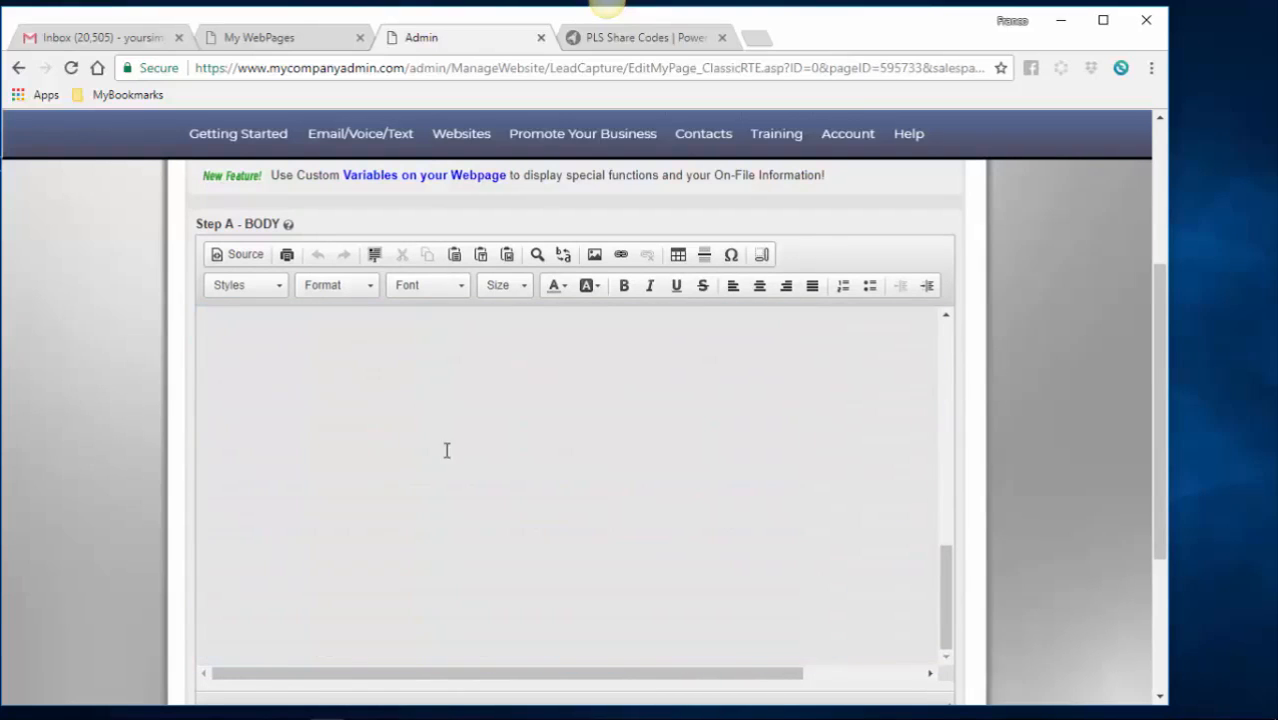
scroll(451, 465, "up", 5)
scroll(452, 464, "up", 3)
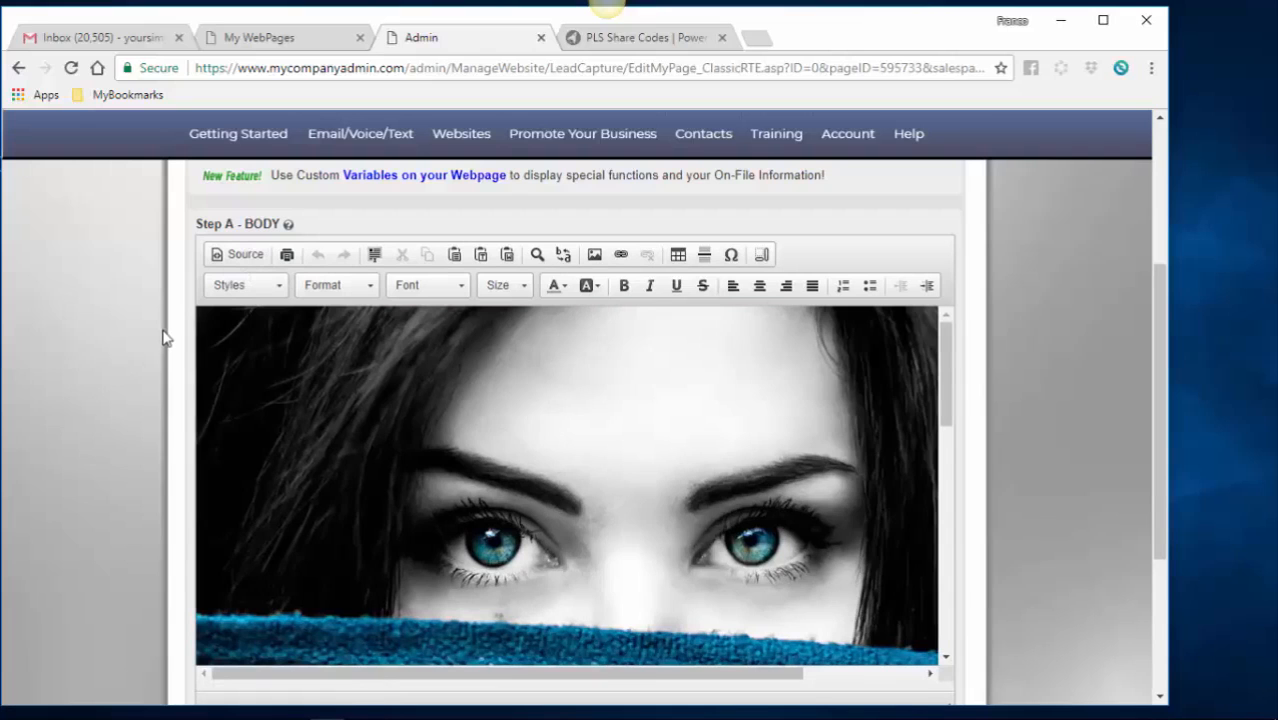
Step: Switch the Step A body editor to Source mode and scroll through the page's HTML code
left_click(243, 256)
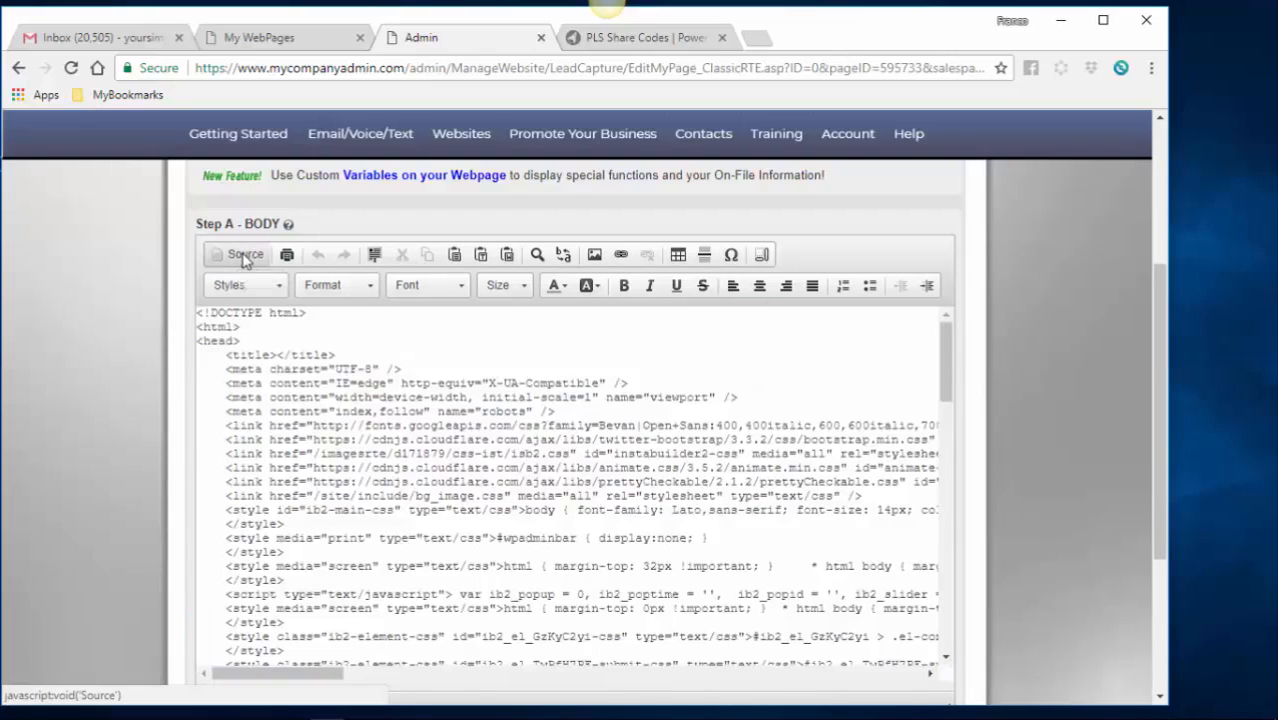
left_click(365, 450)
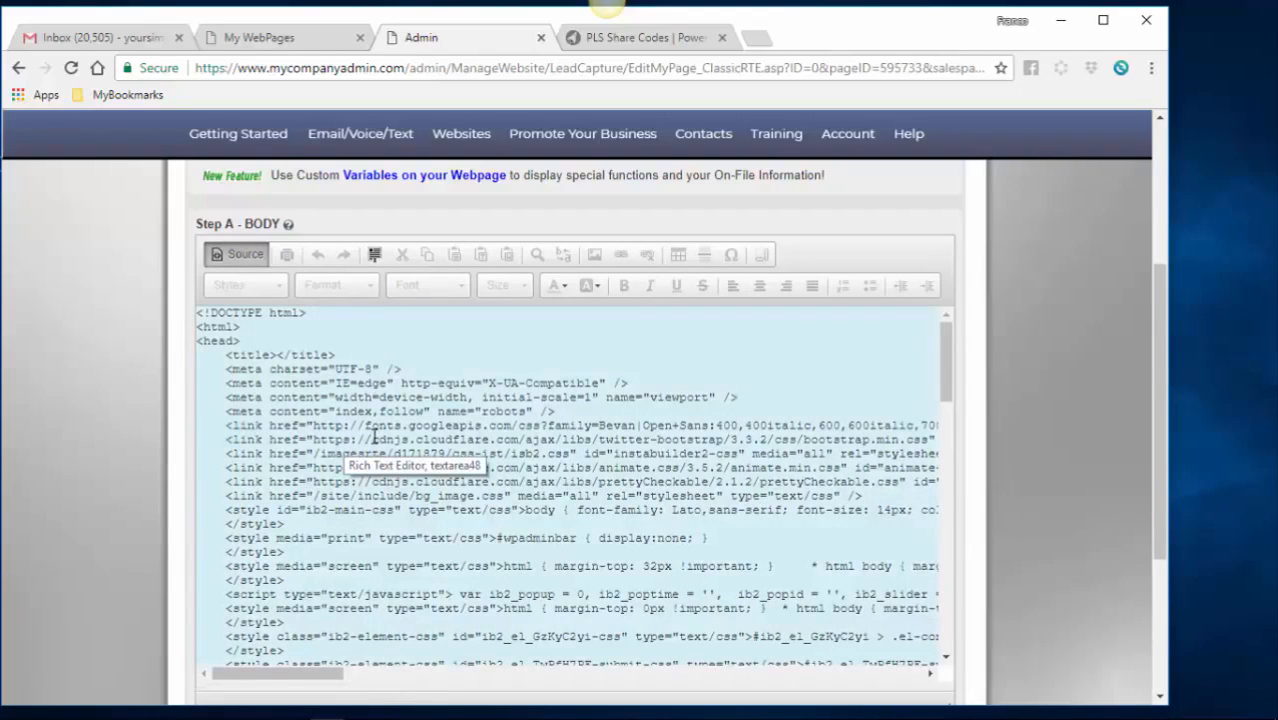
scroll(373, 440, "down", 5)
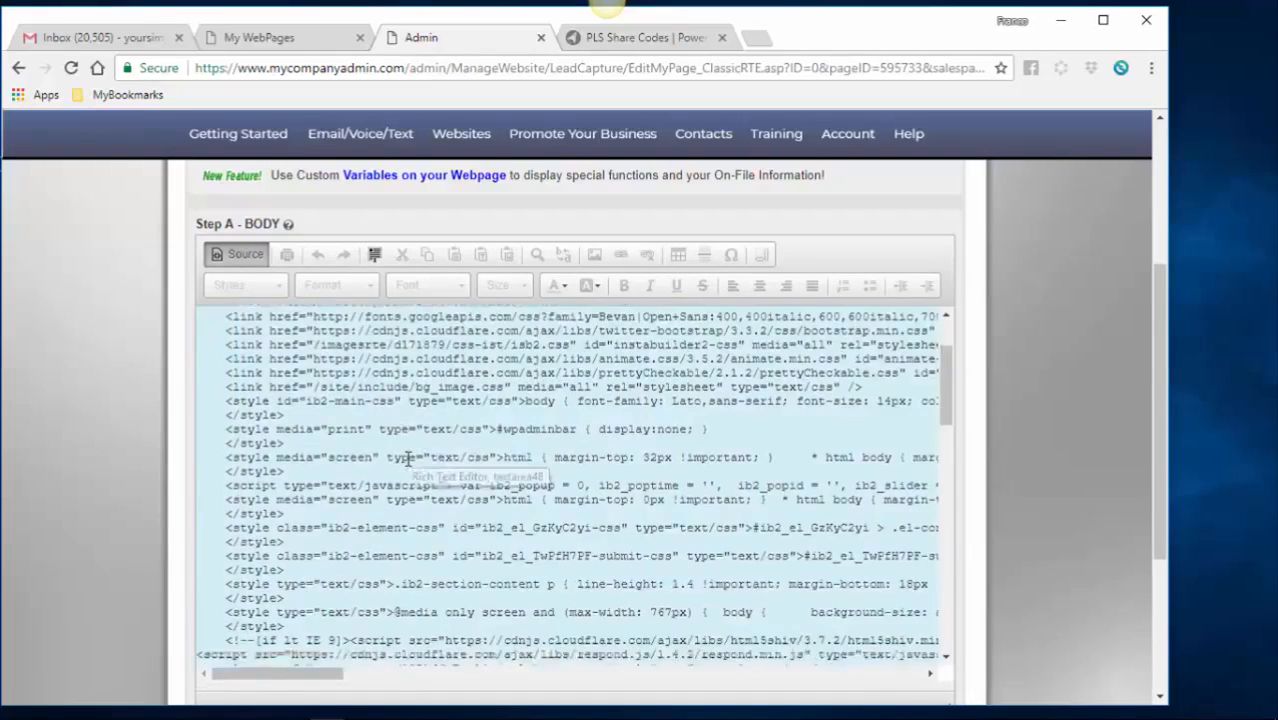
scroll(463, 484, "down", 3)
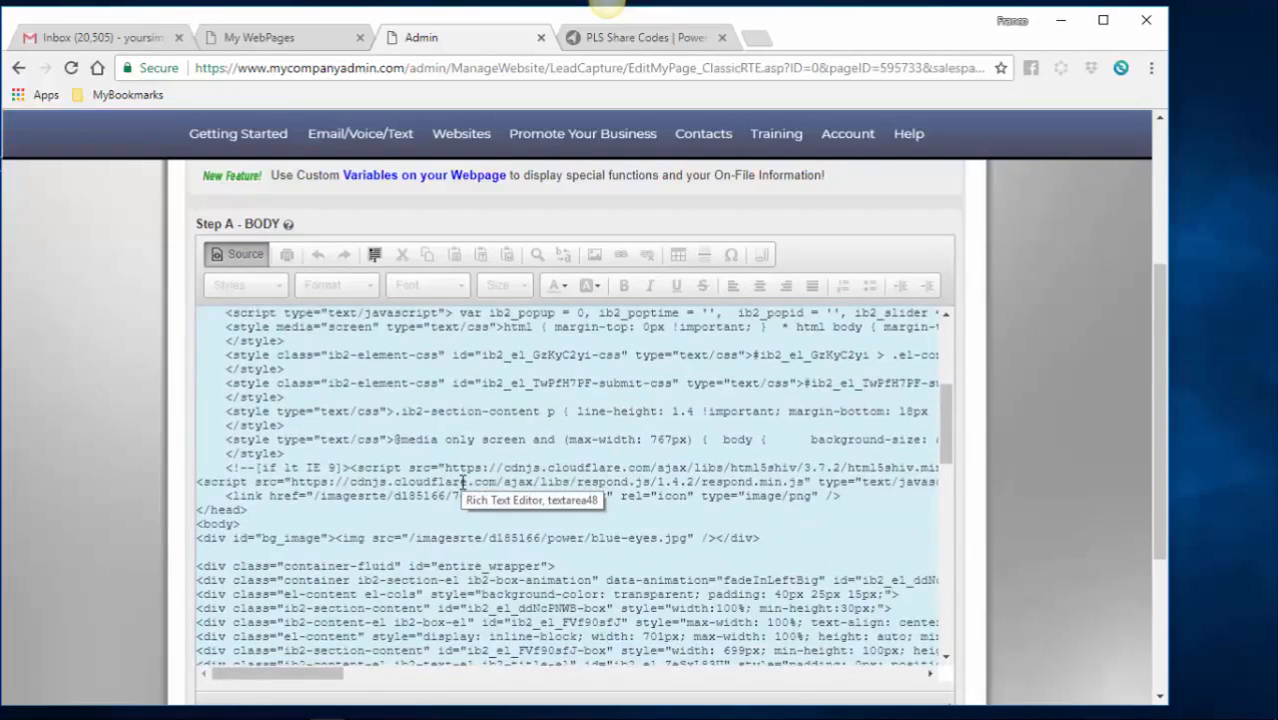
scroll(463, 484, "down", 3)
scroll(463, 484, "down", 3)
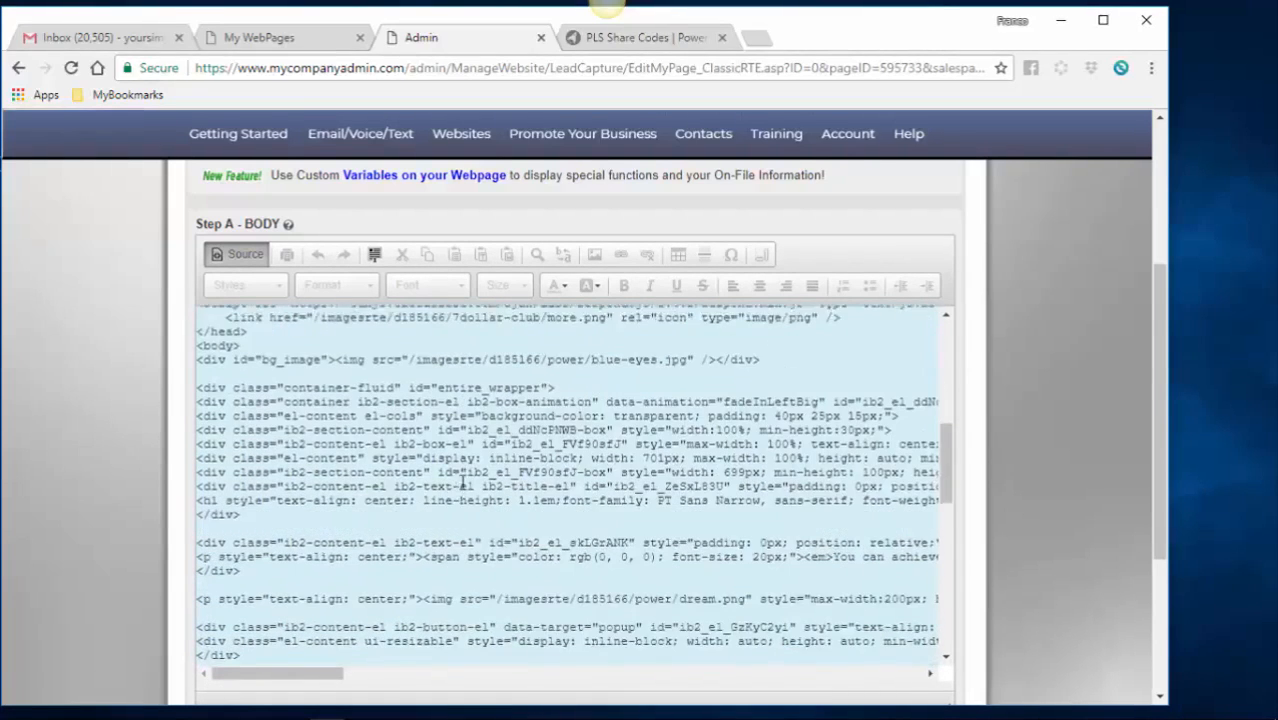
scroll(567, 468, "down", 3)
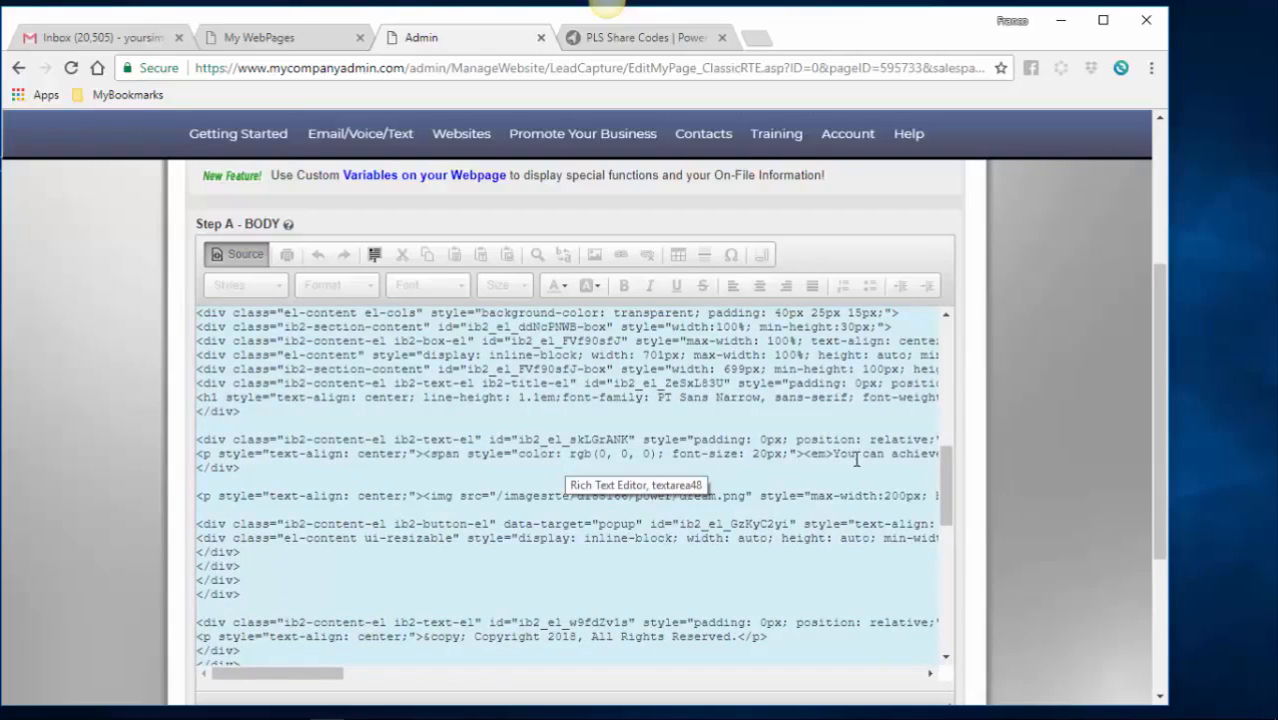
Step: Look over the HTML source, briefly selecting the 'You can achieve your Dreams' headline
left_click(928, 676)
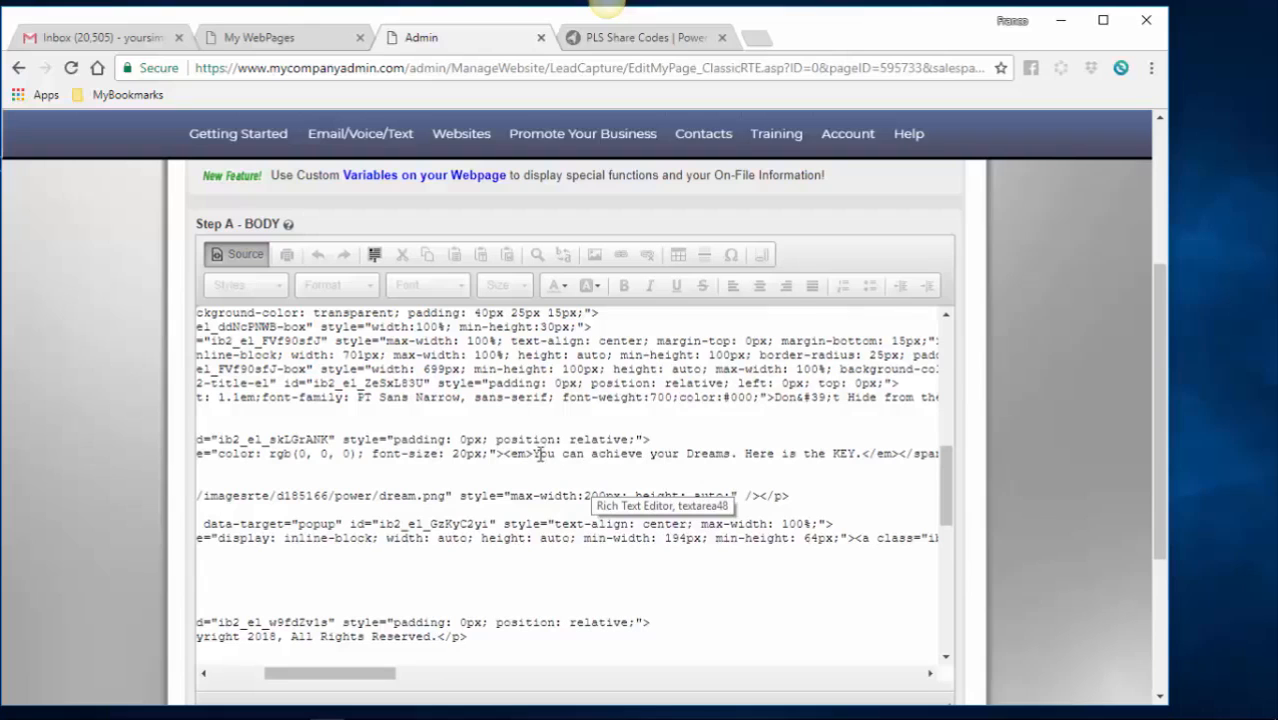
left_click_drag(534, 453, 726, 459)
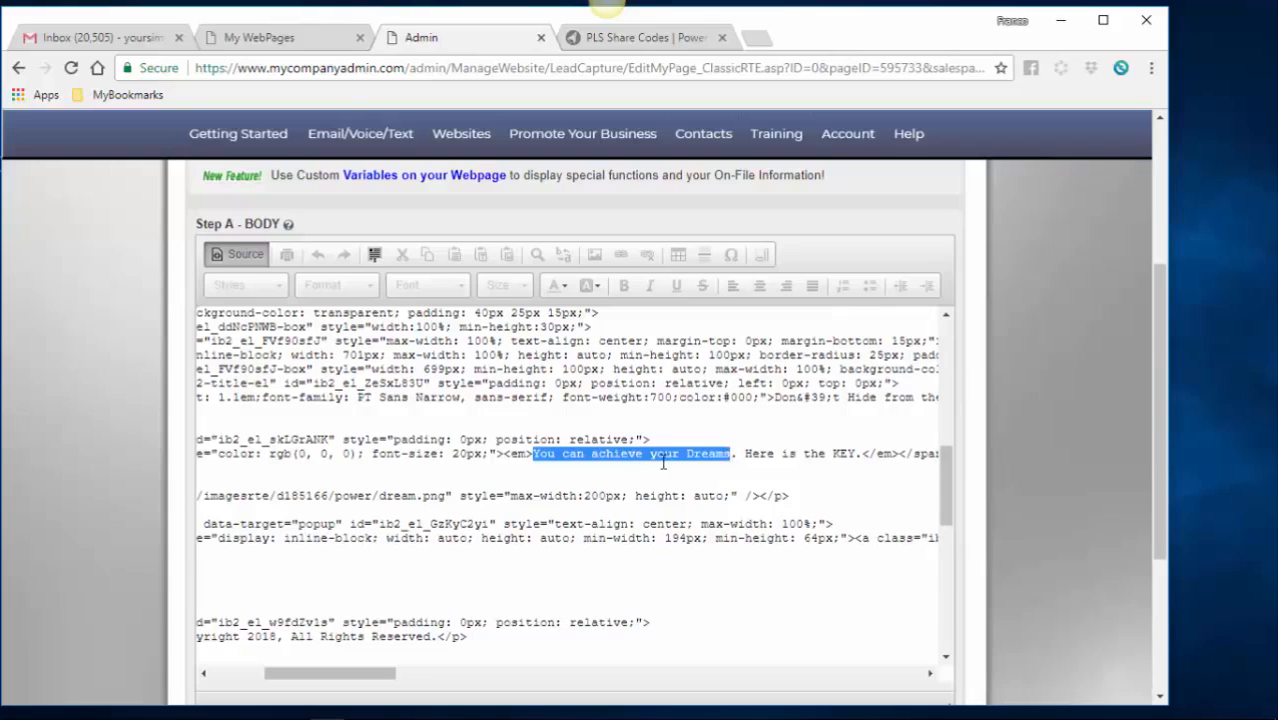
left_click(556, 453)
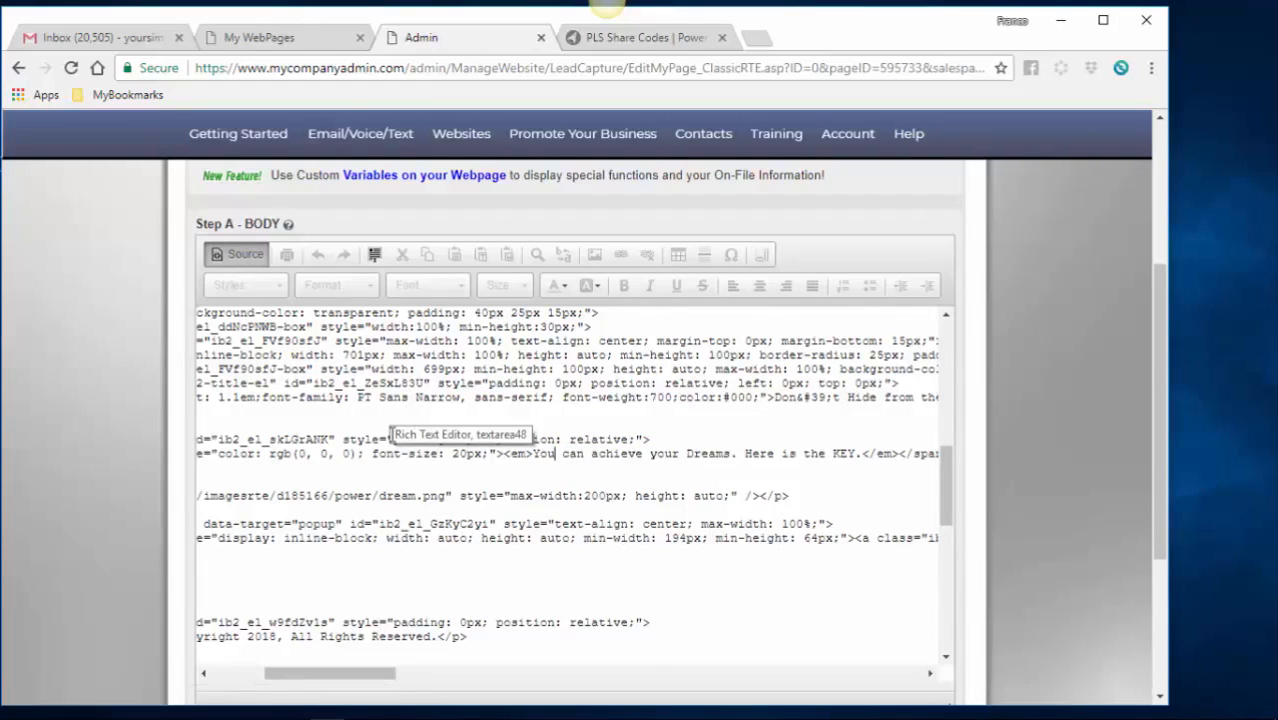
scroll(392, 414, "down", 3)
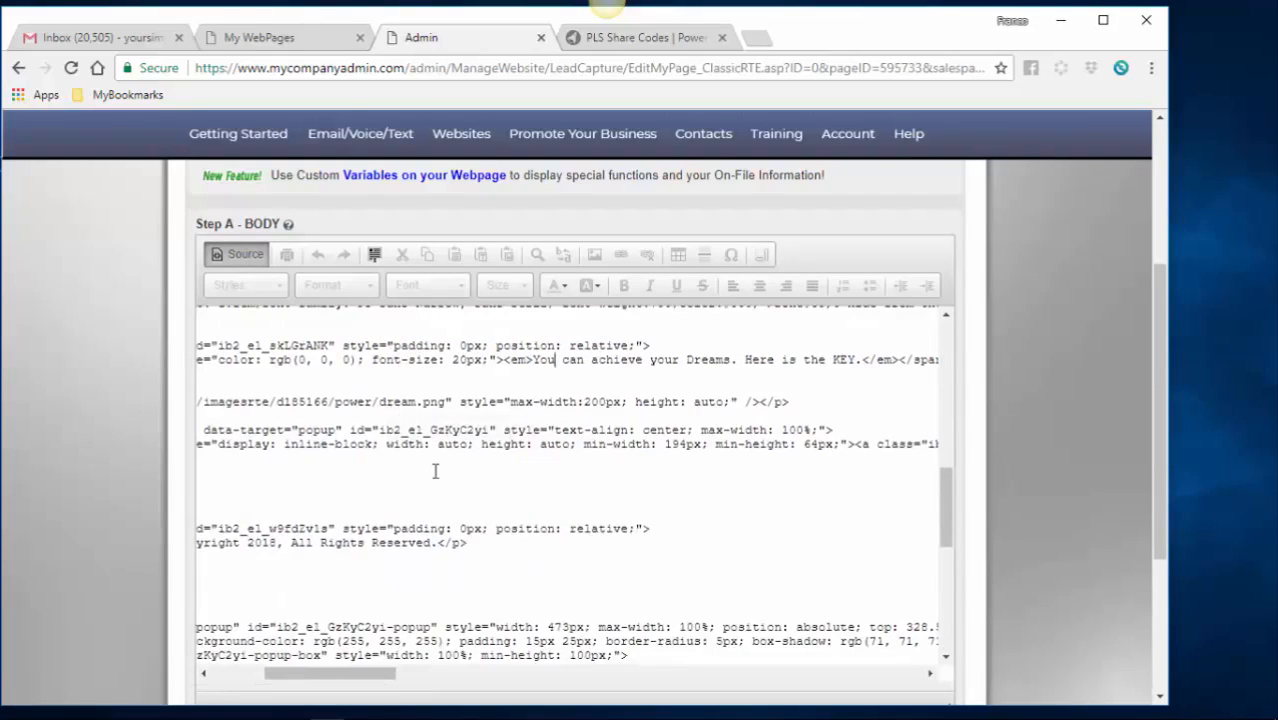
scroll(455, 478, "down", 1)
scroll(455, 478, "down", 2)
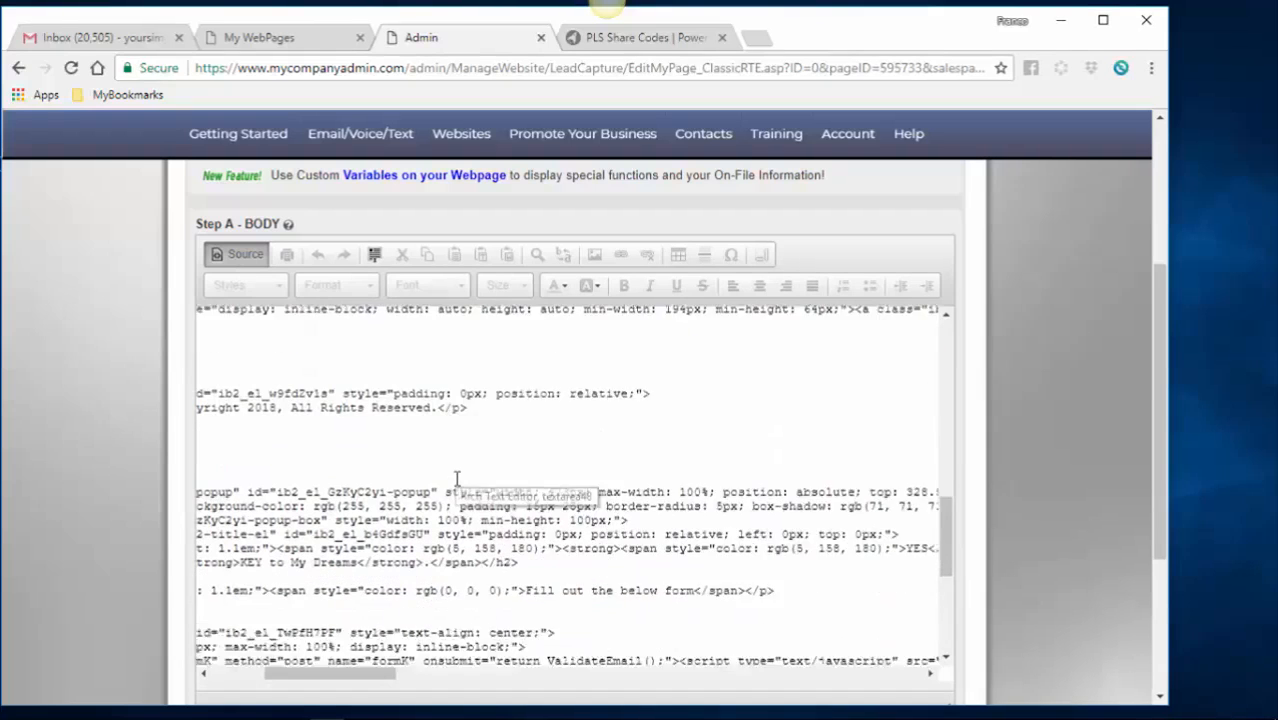
scroll(457, 480, "down", 2)
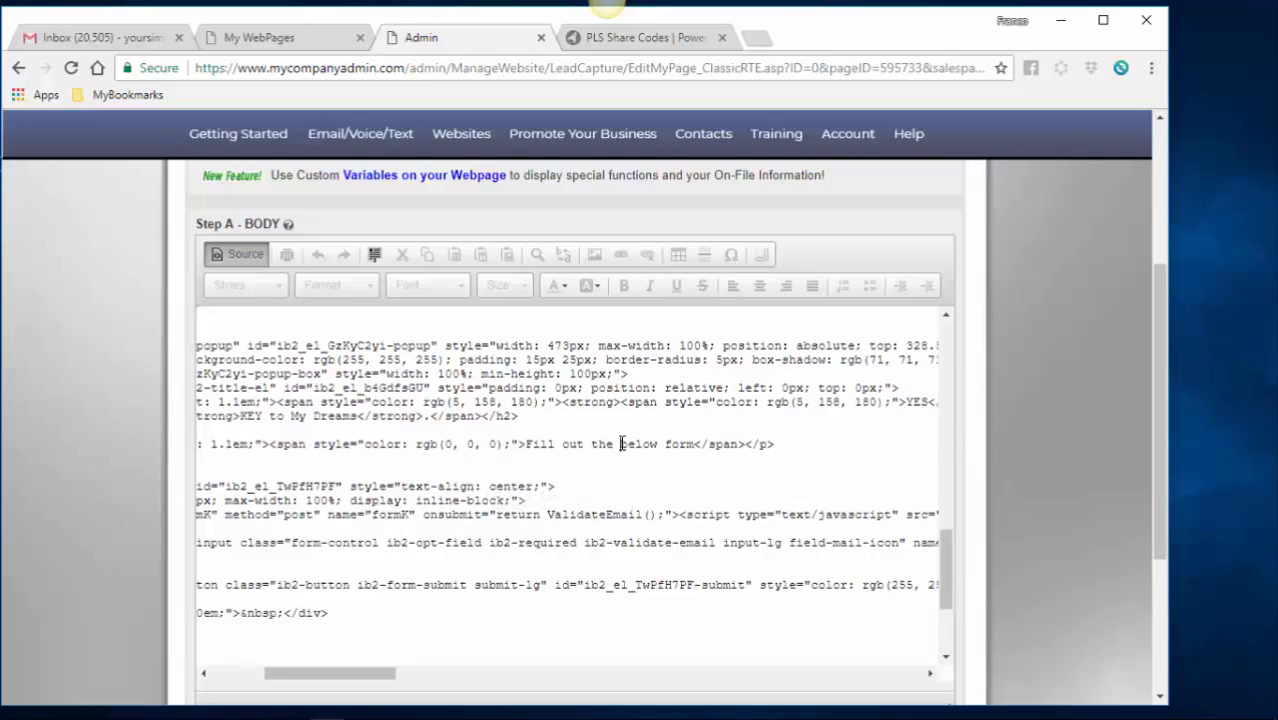
Step: Replace 'below form' with 'form below' in the popup paragraph
left_click_drag(621, 446, 694, 446)
type("form below")
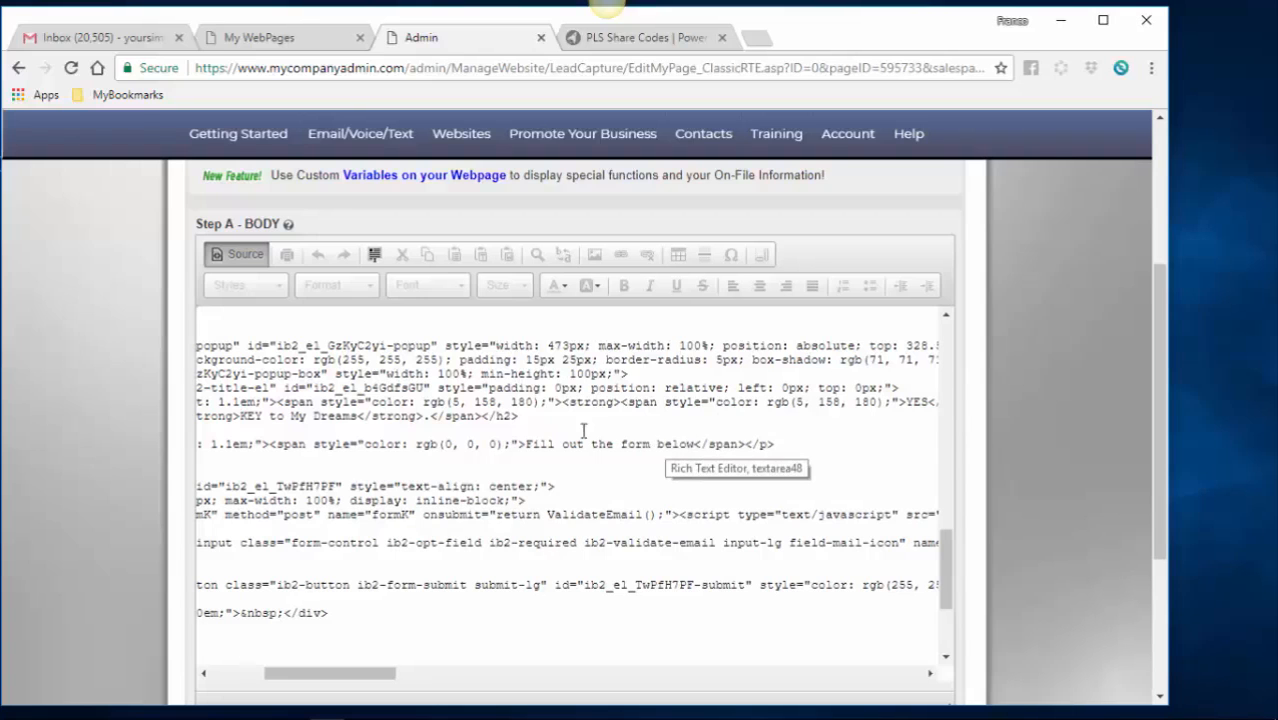
scroll(584, 508, "down", 1)
scroll(584, 508, "down", 2)
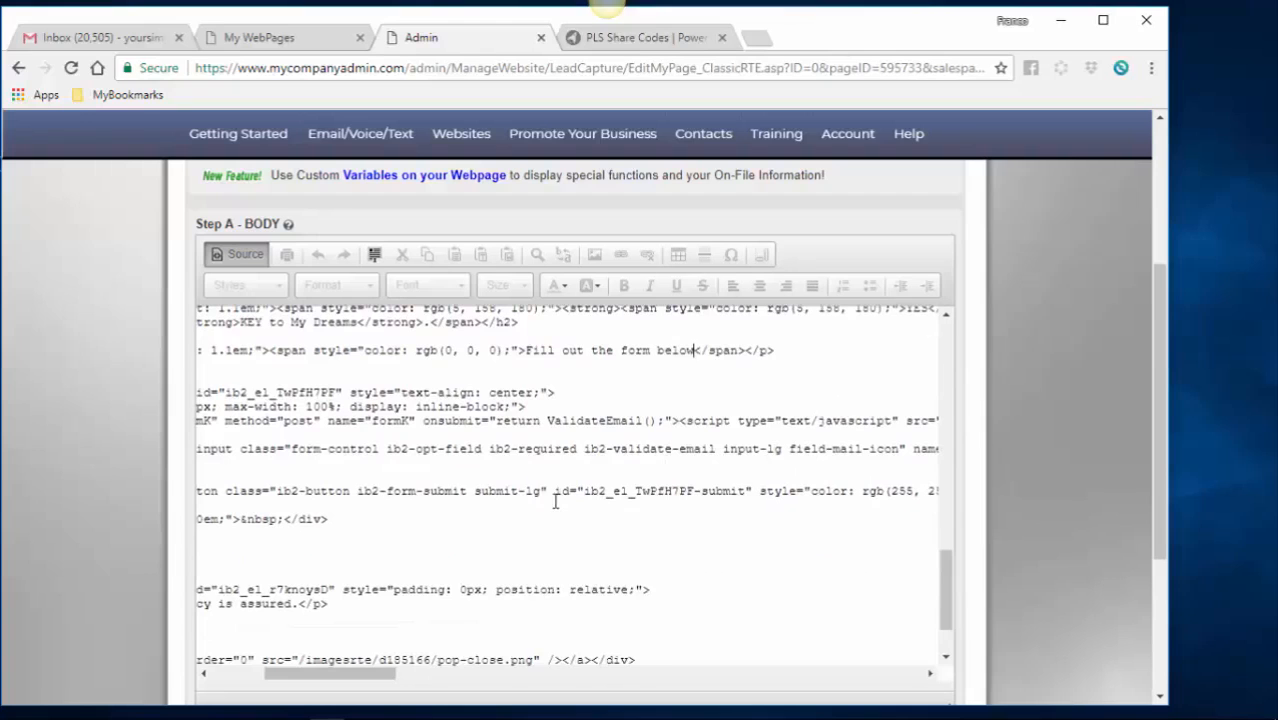
scroll(535, 518, "down", 1)
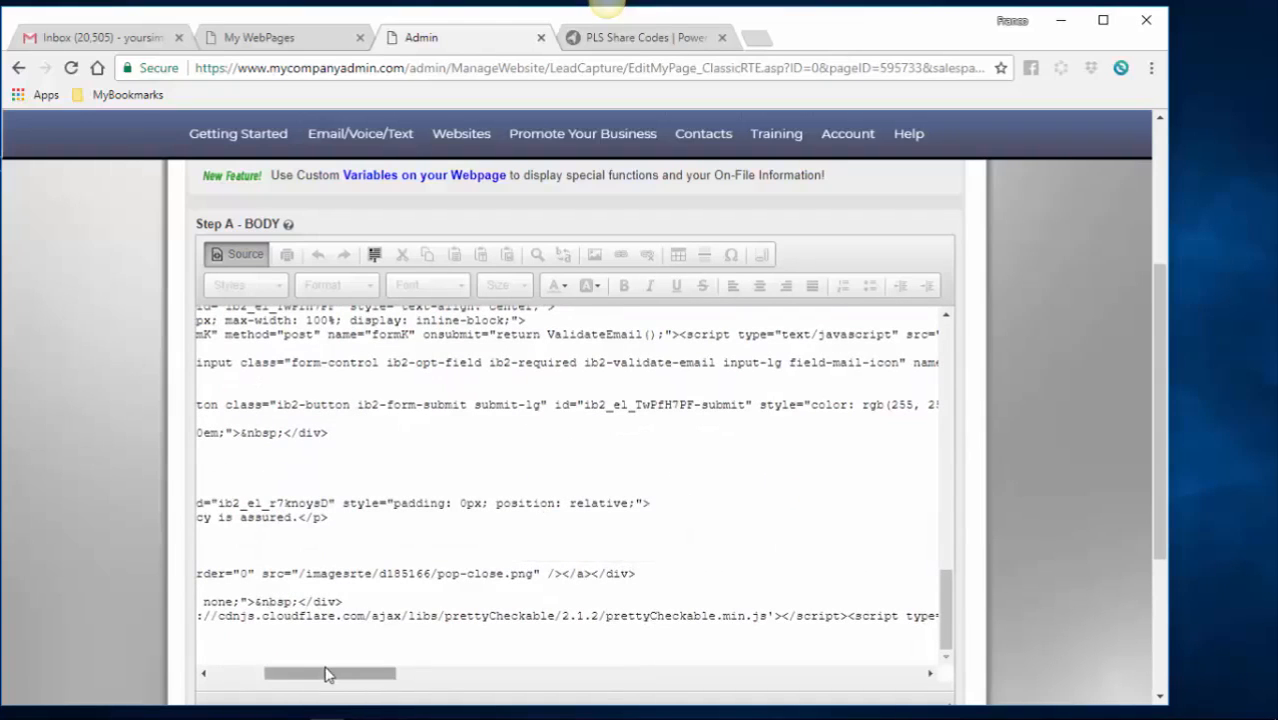
left_click_drag(325, 676, 245, 679)
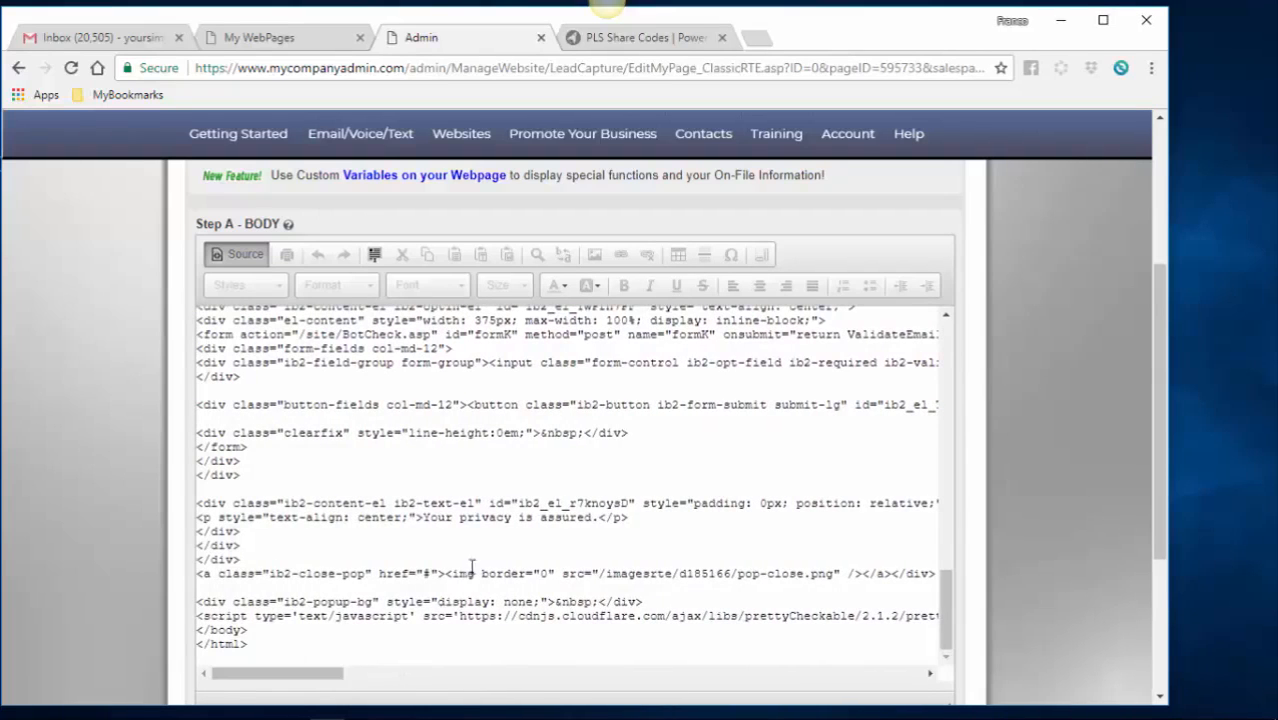
scroll(568, 537, "down", 1)
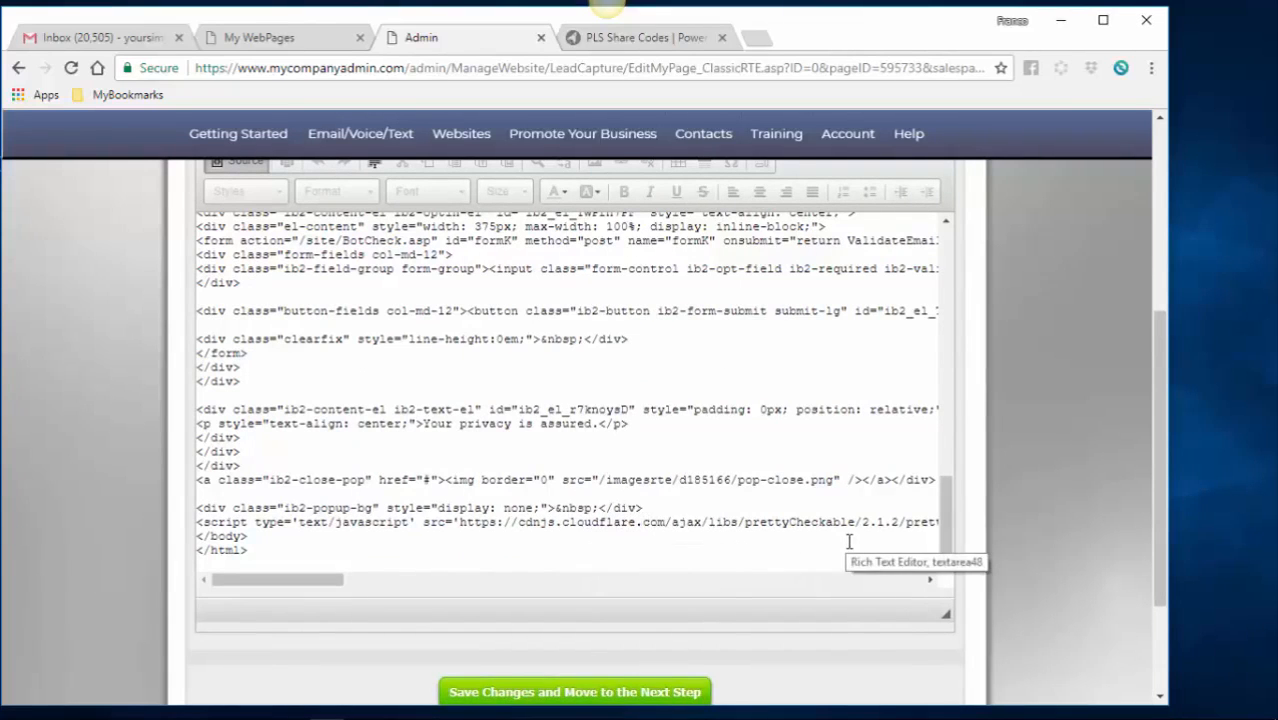
mouse_move(308, 585)
left_mouse_down()
mouse_move(516, 605)
mouse_move(301, 585)
left_mouse_up()
scroll(476, 489, "up", 3)
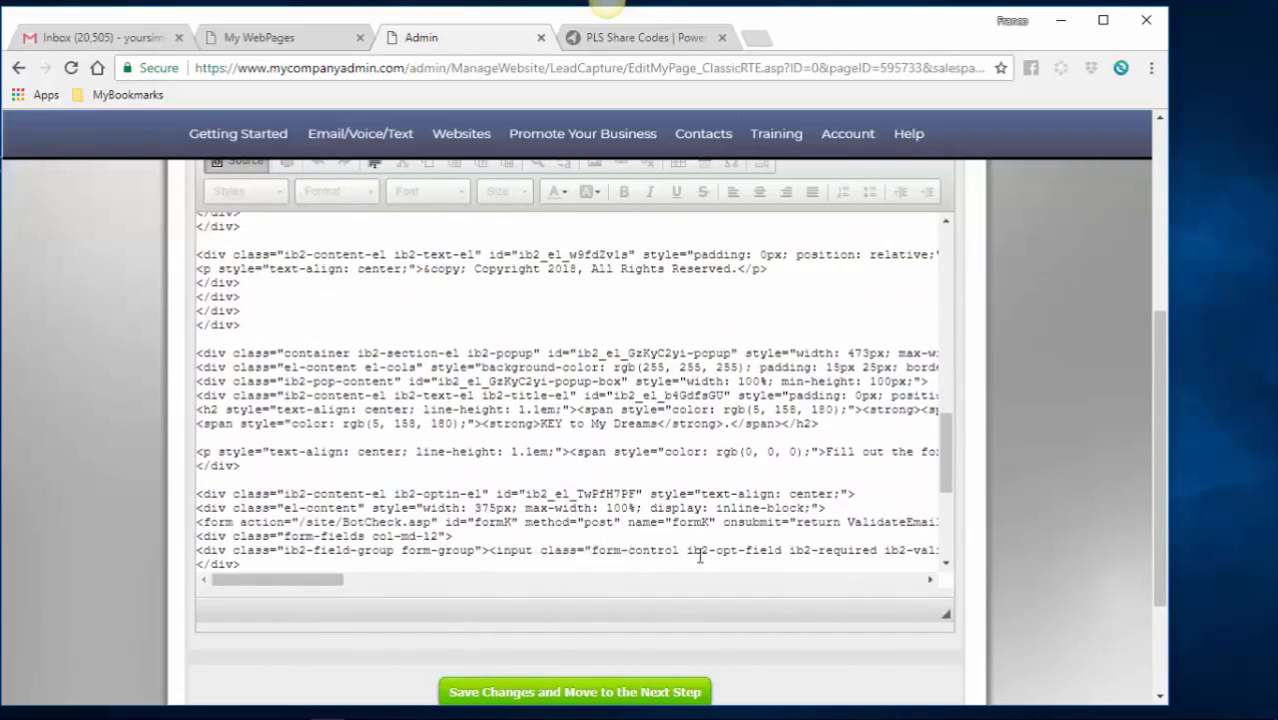
scroll(716, 545, "up", 2)
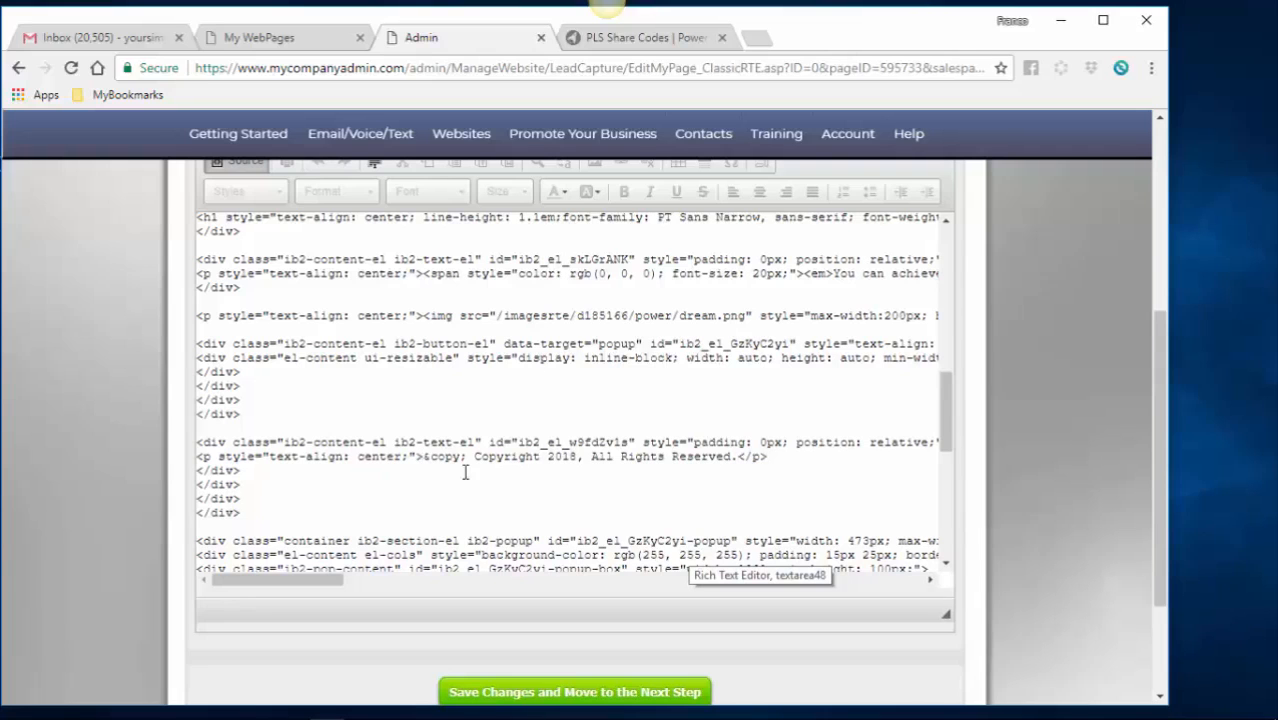
Step: Add 'Simple Freedom Media LLC' to the copyright line before the year 2018
left_click_drag(476, 458, 513, 458)
left_click(546, 458)
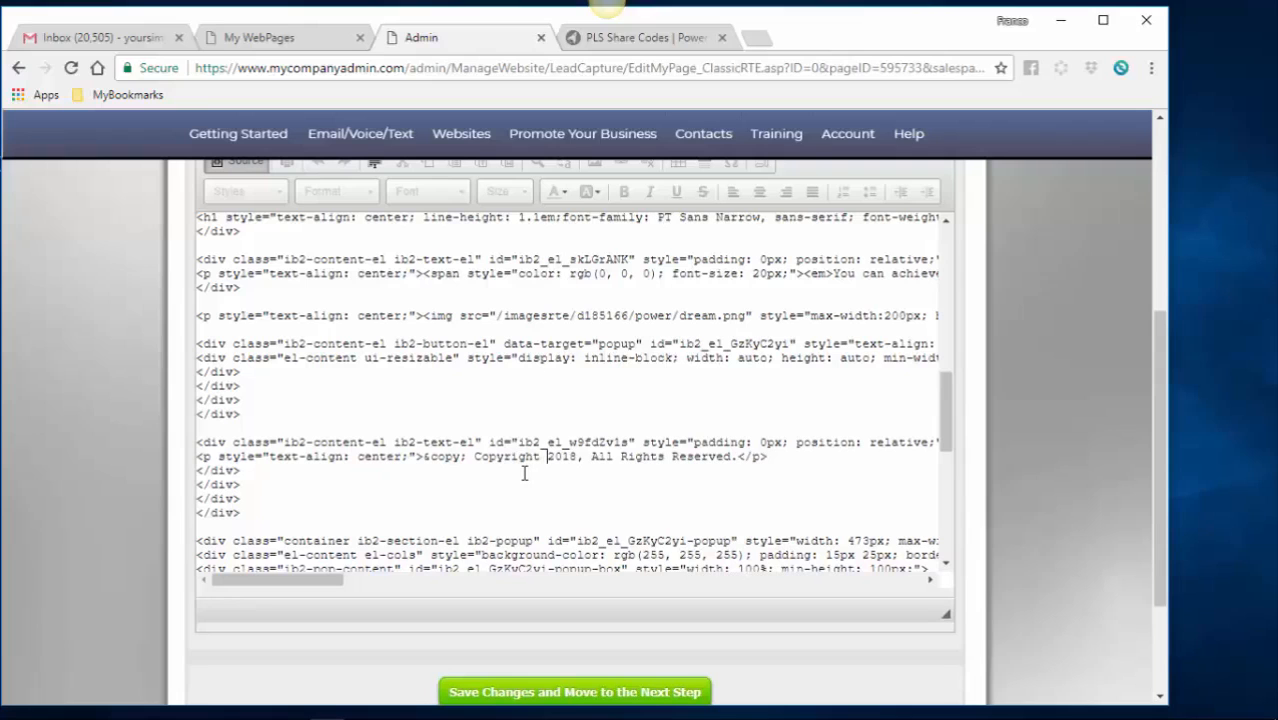
type("Simple Freed")
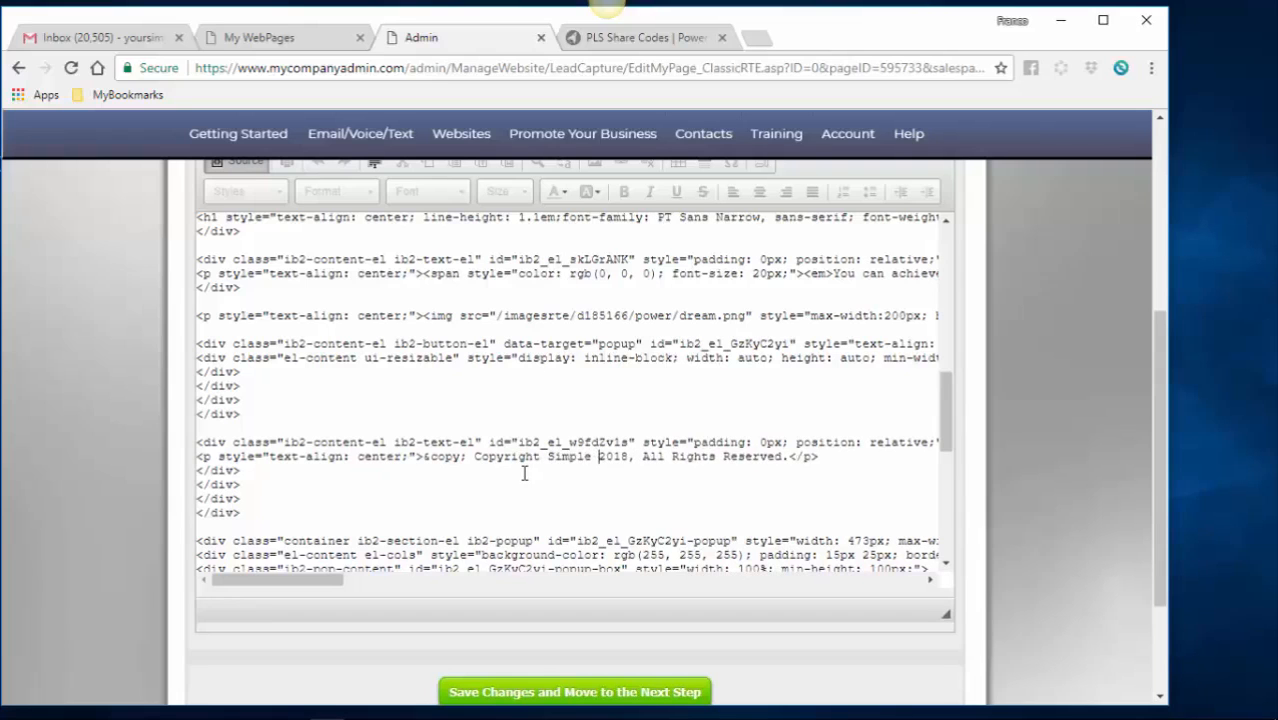
type("om Media")
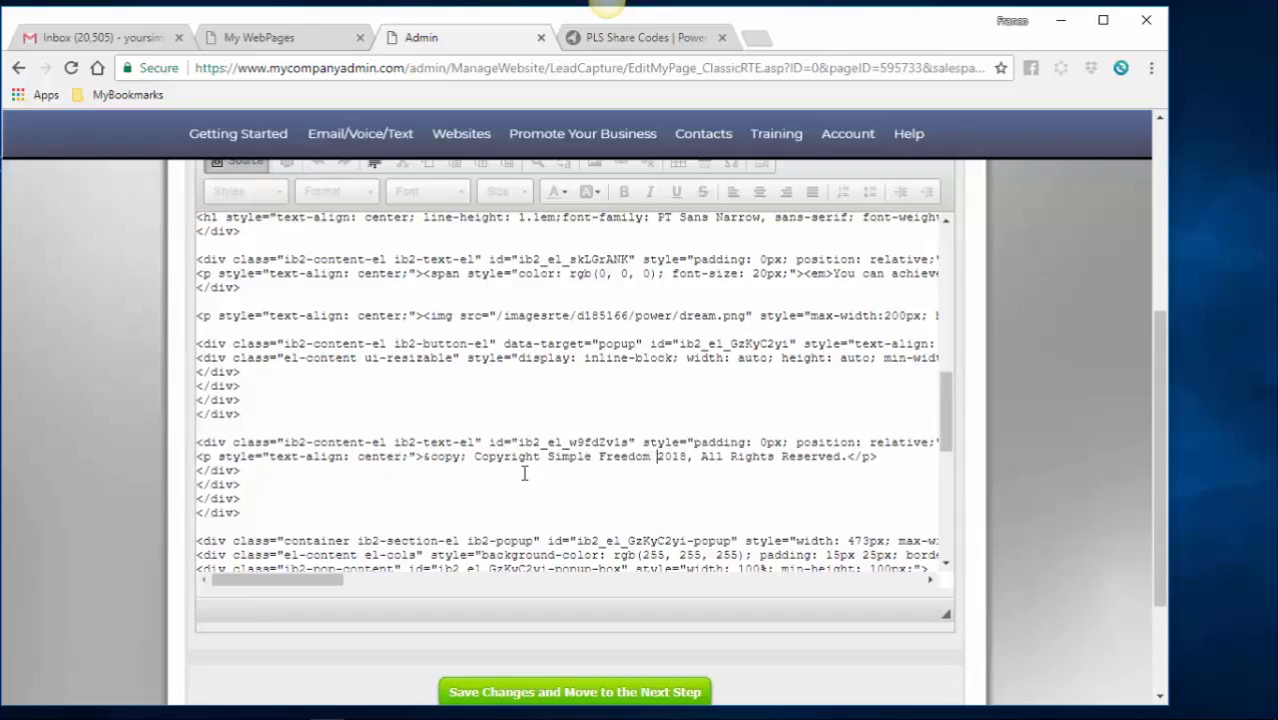
type(" LLC")
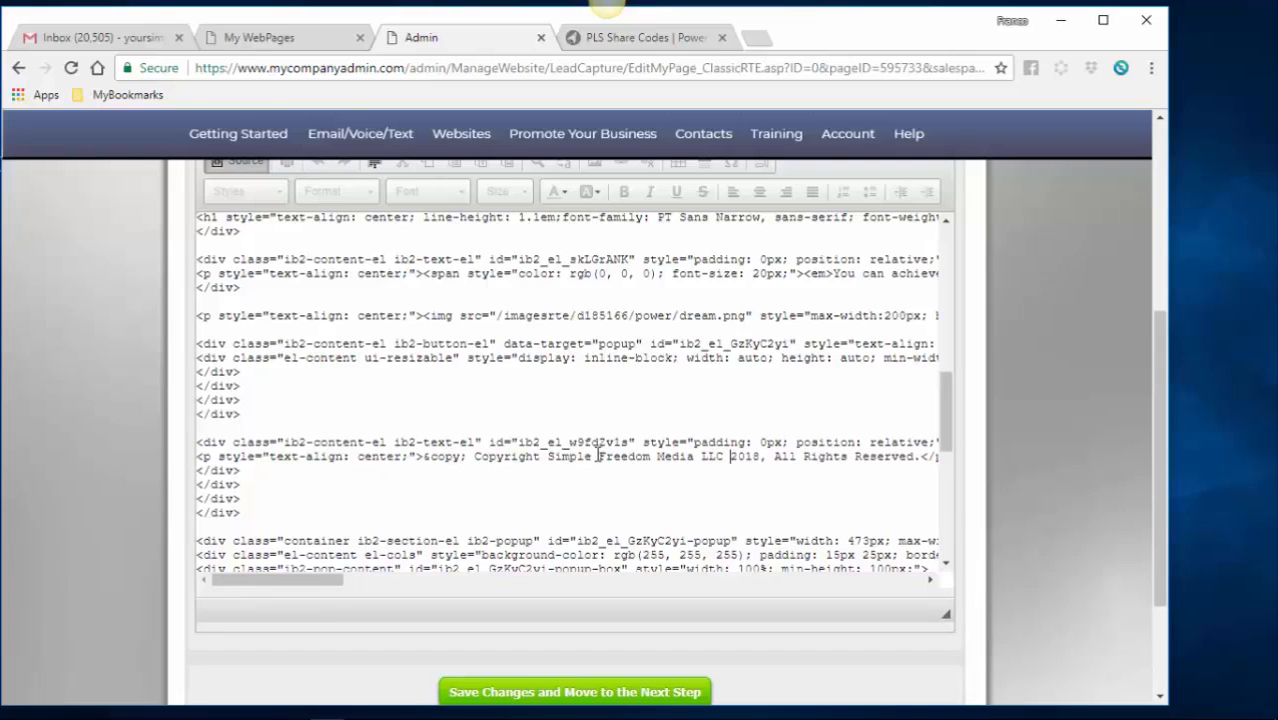
Step: Scroll back up through the HTML source, highlighting a line of code to review it
scroll(499, 447, "up", 2)
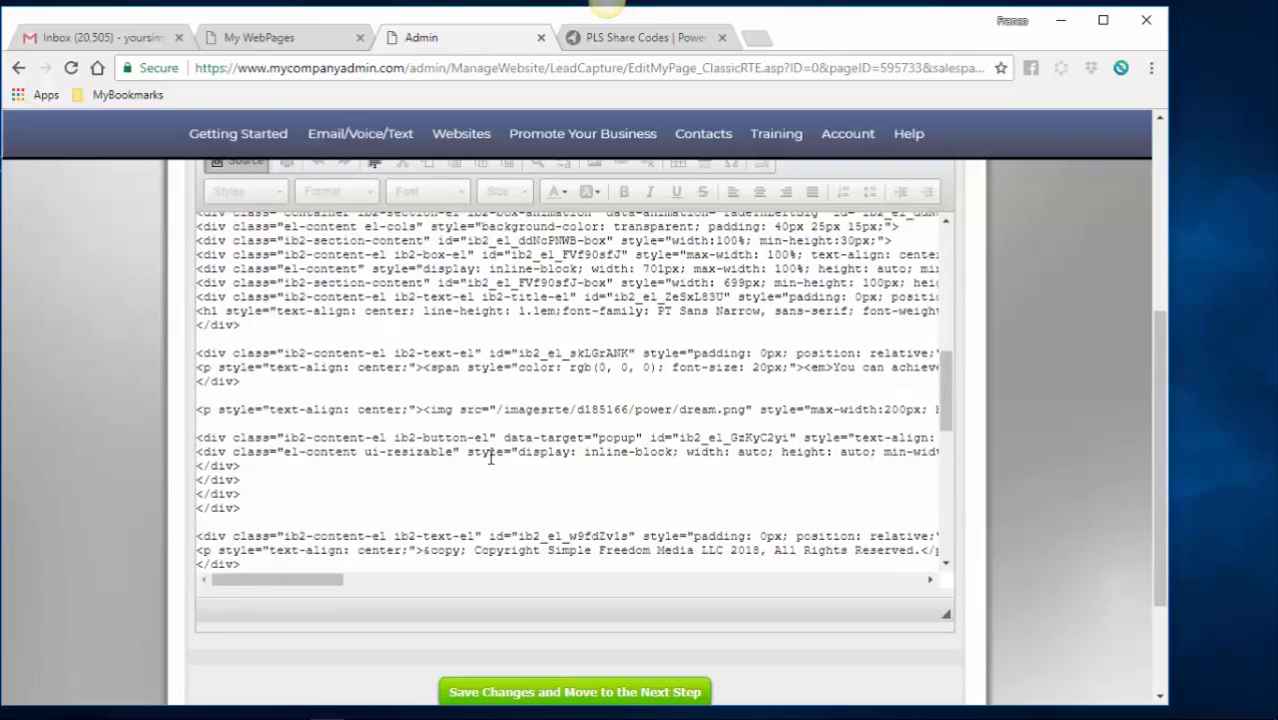
scroll(490, 462, "up", 2)
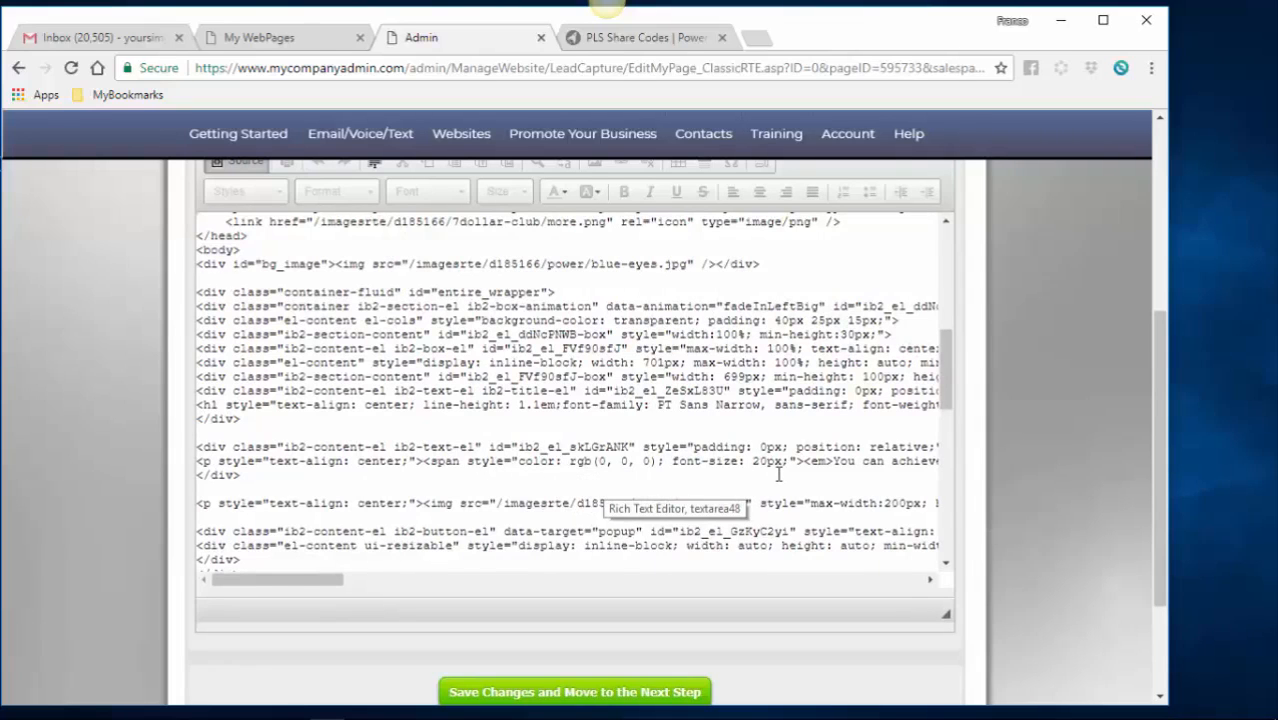
scroll(779, 474, "up", 2)
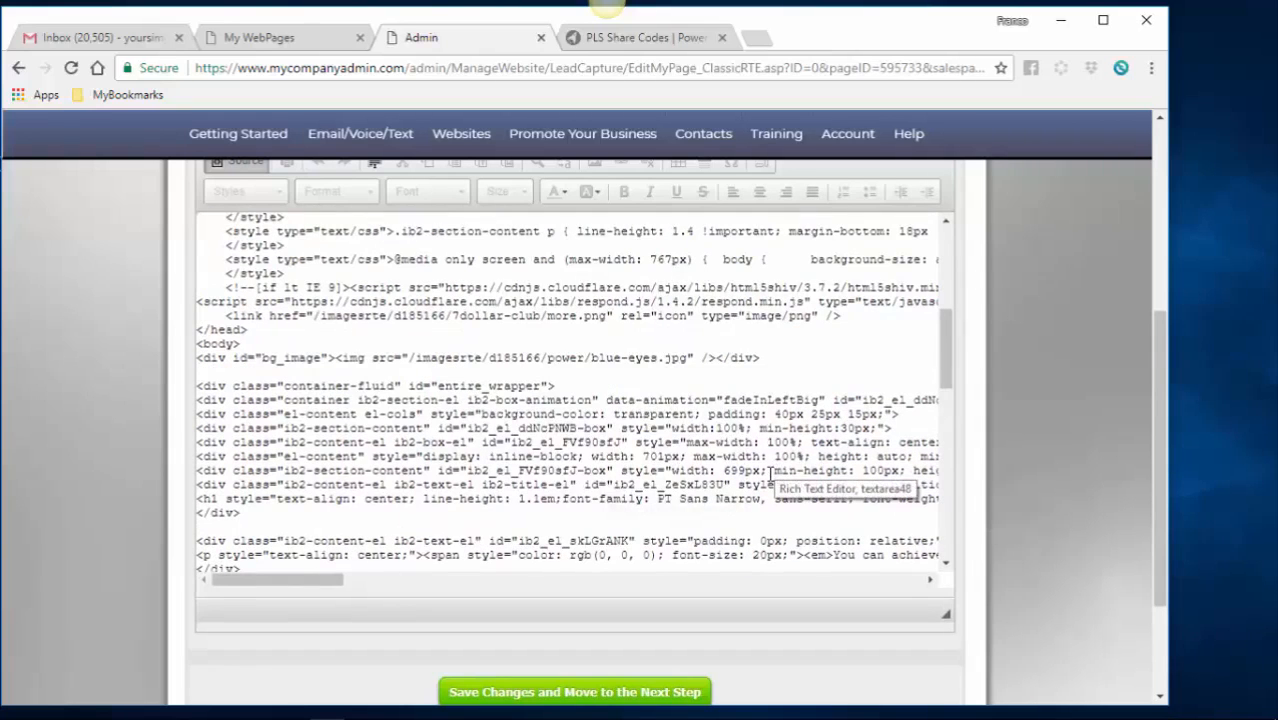
scroll(769, 478, "up", 2)
scroll(728, 480, "up", 1)
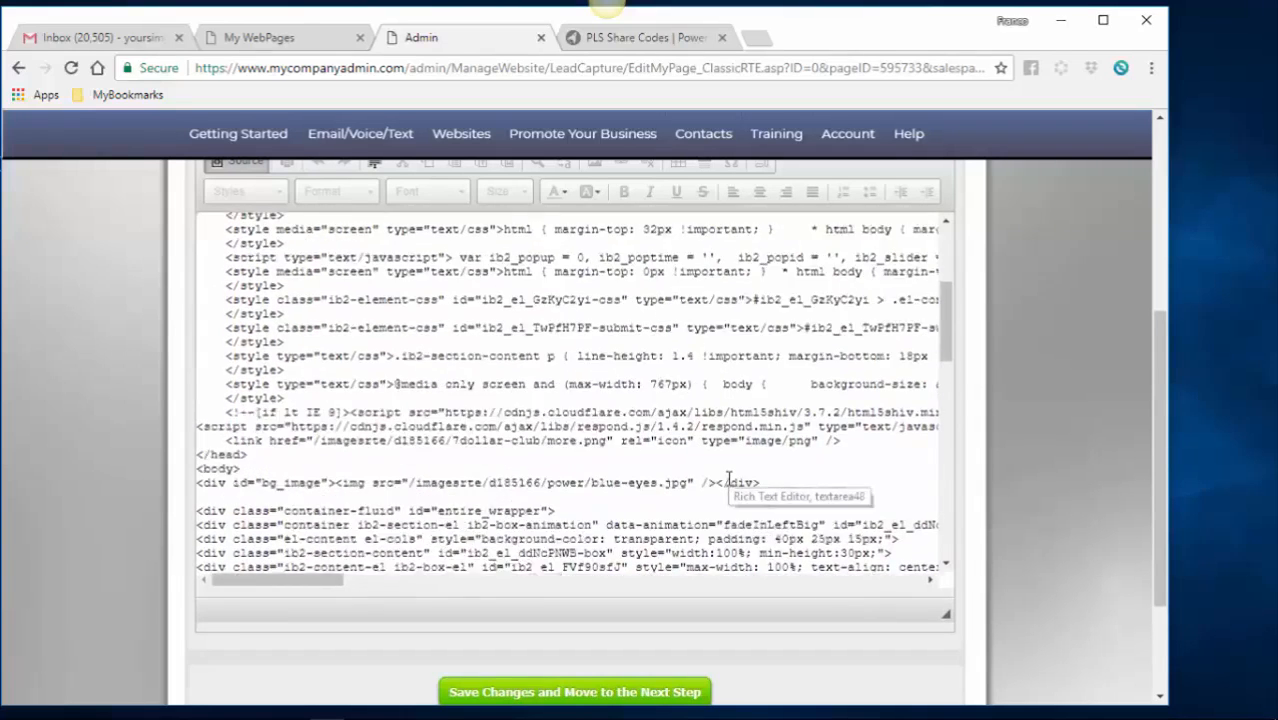
scroll(728, 480, "up", 1)
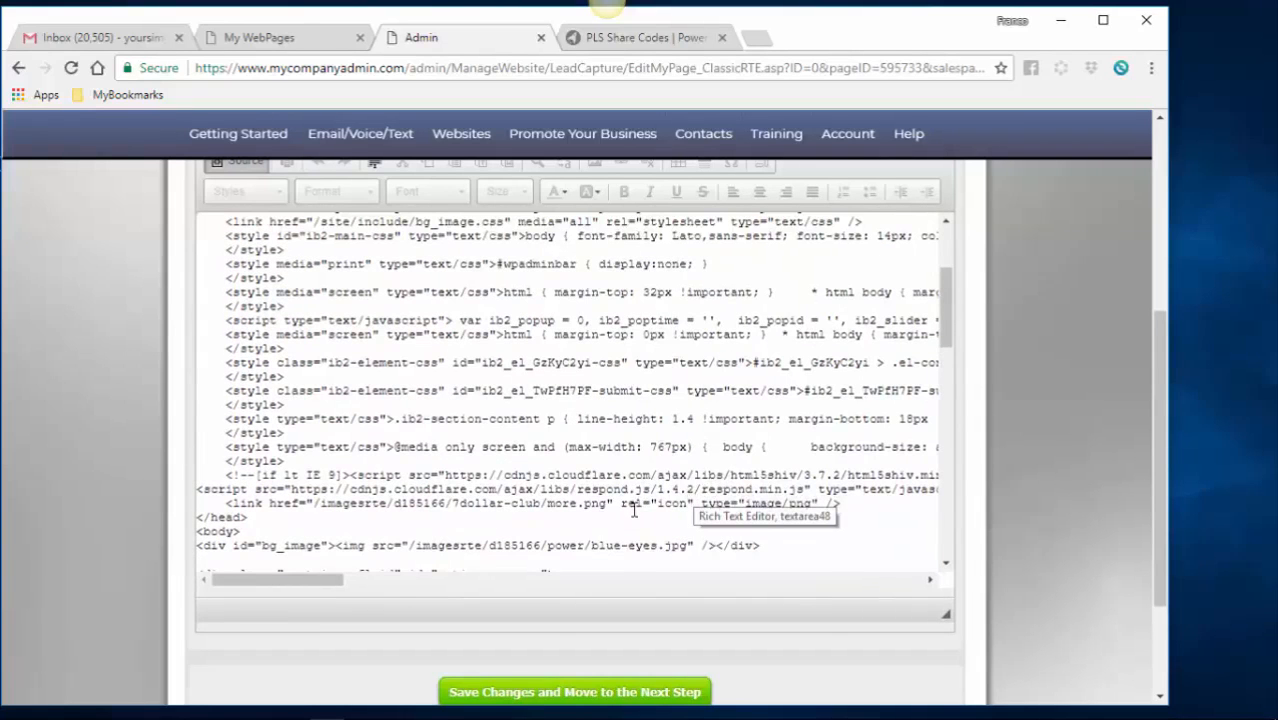
scroll(634, 510, "up", 2)
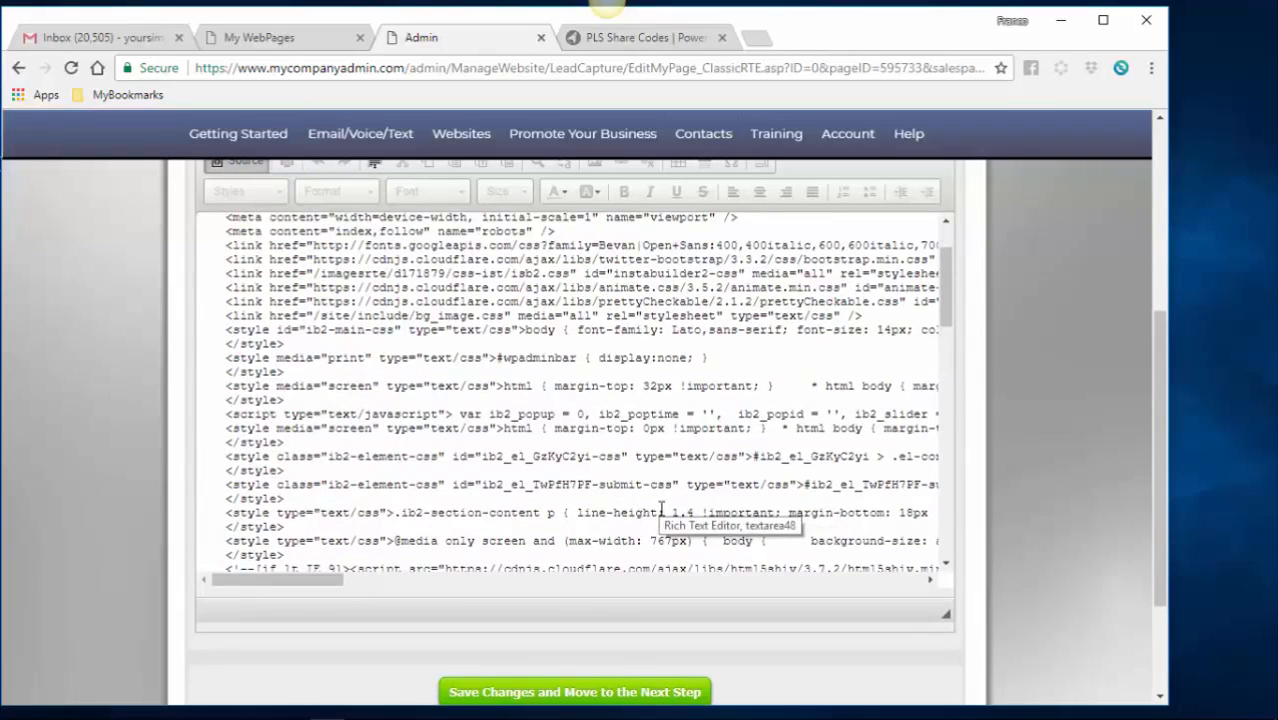
left_click_drag(281, 589, 588, 590)
left_click_drag(607, 588, 265, 585)
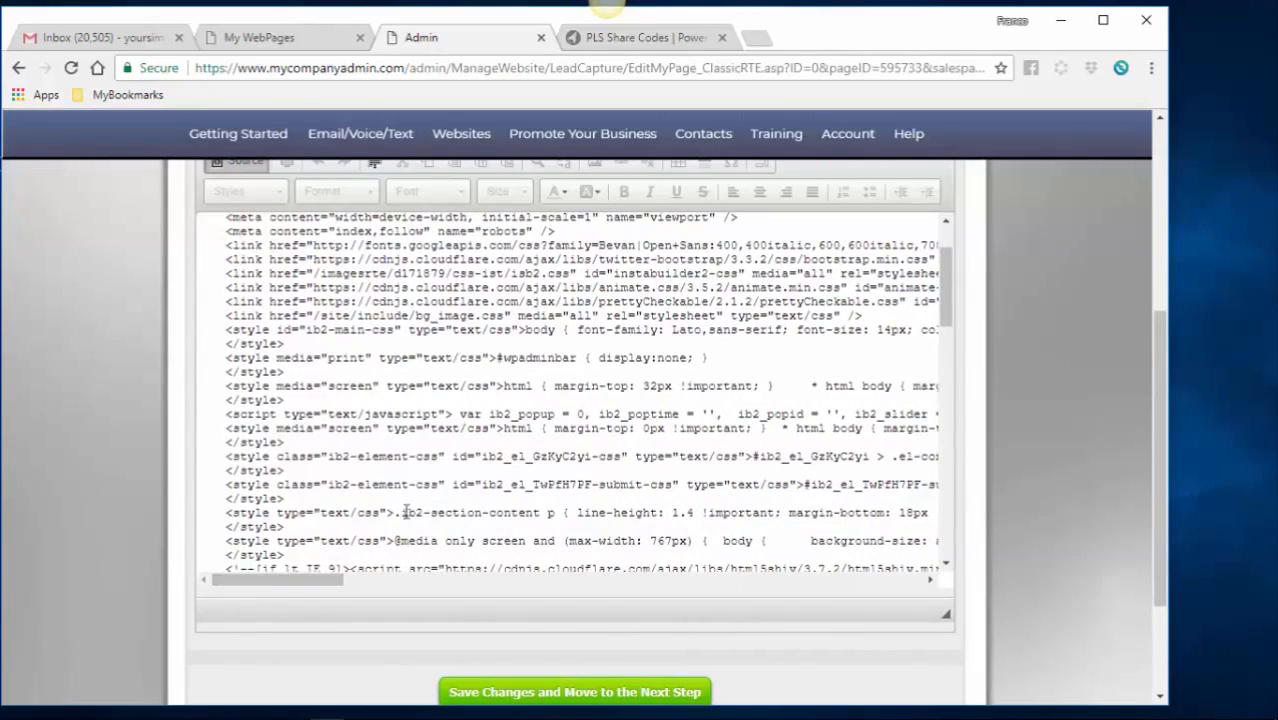
scroll(437, 480, "up", 5)
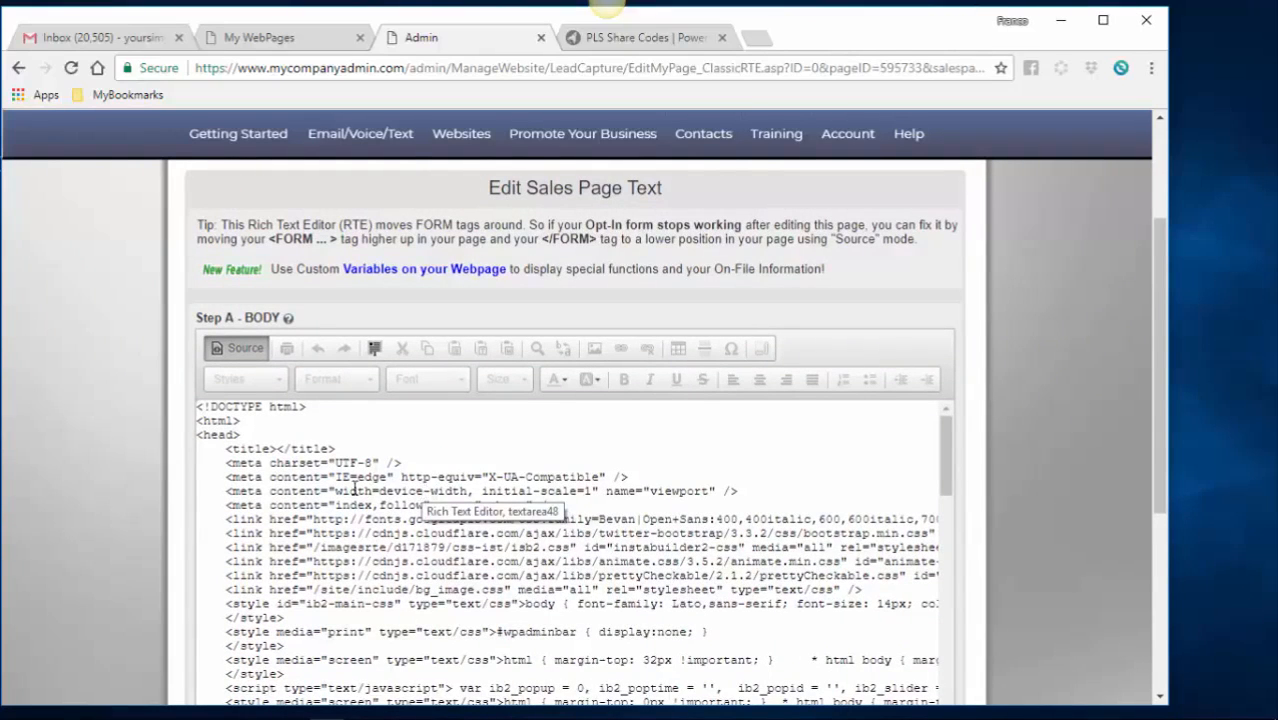
Step: Switch the body editor from Source back to the visual view of the eyes image
left_click(238, 350)
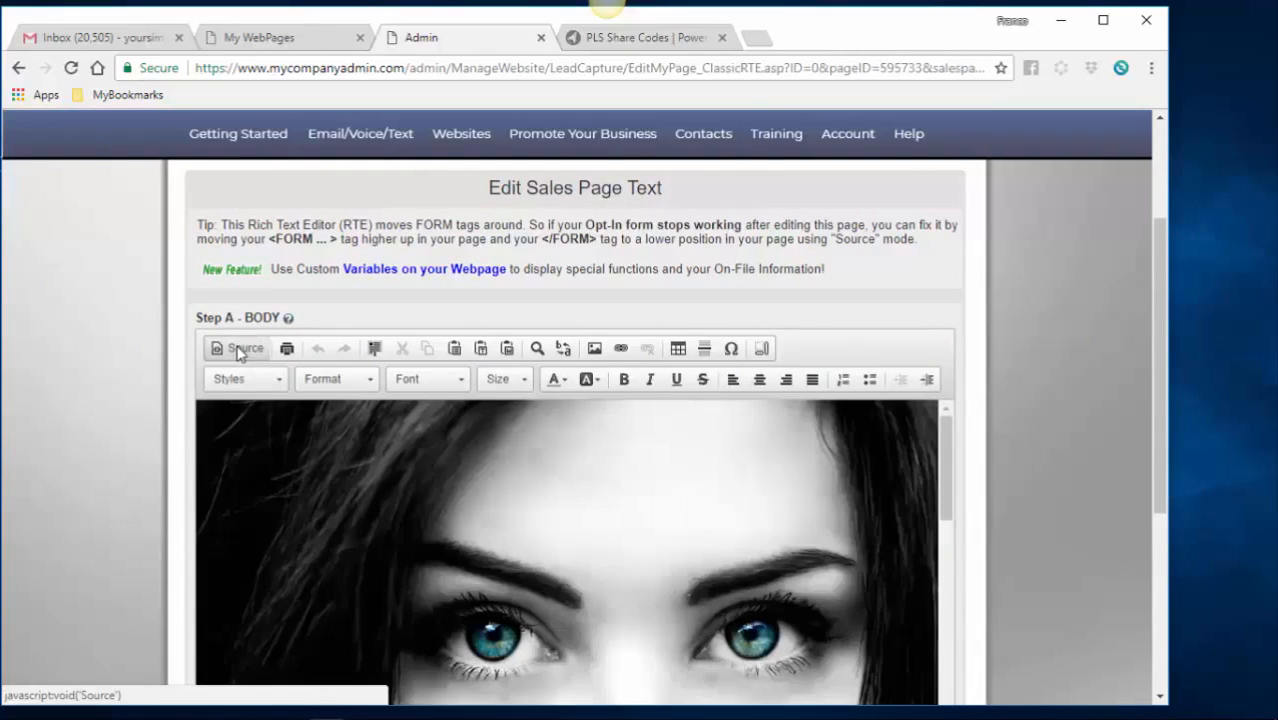
scroll(103, 468, "down", 1)
scroll(333, 470, "down", 6)
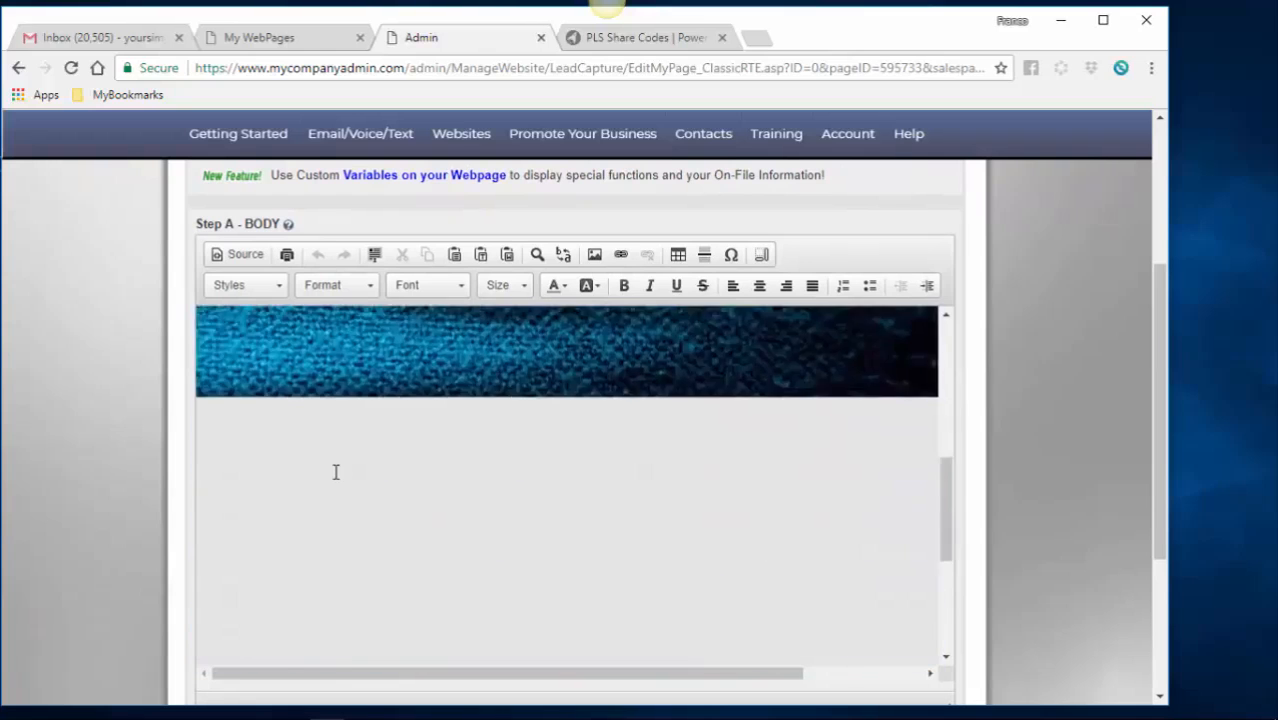
Step: Save the page edits with 'Save Changes and Move to the Next Step' to reach Review WebPage
scroll(333, 476, "up", 10)
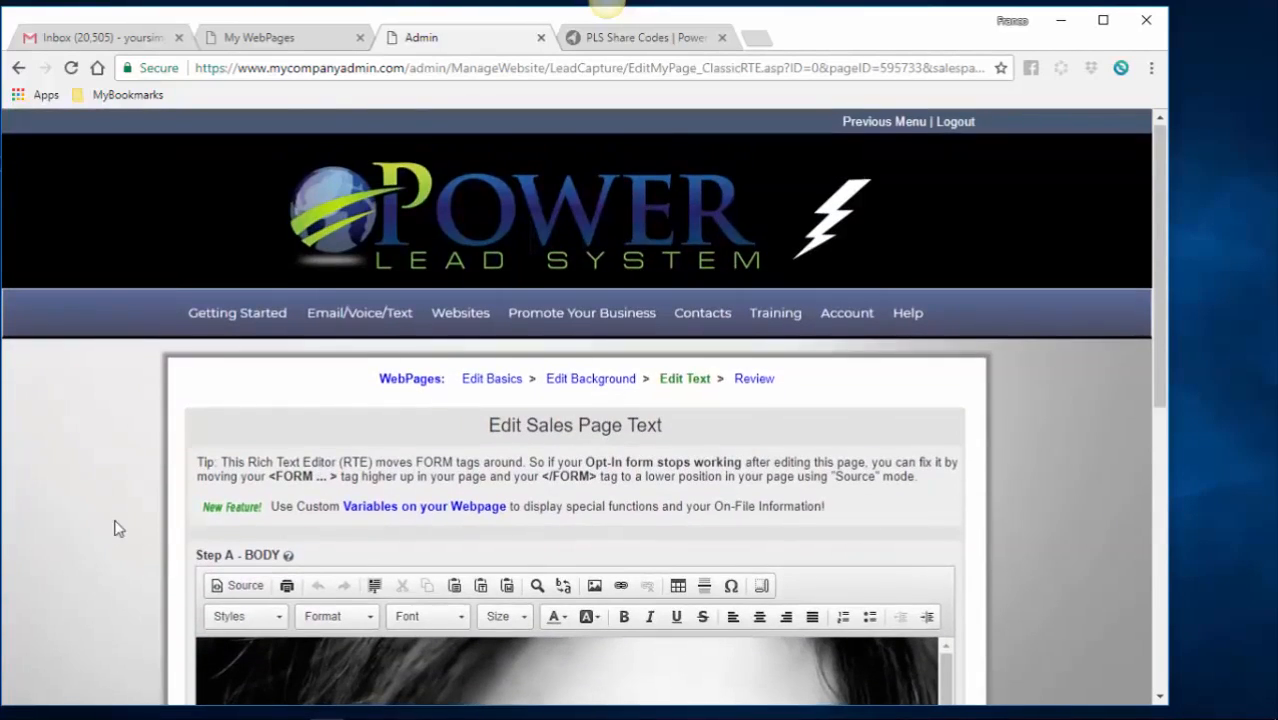
scroll(117, 528, "down", 1)
scroll(108, 490, "down", 7)
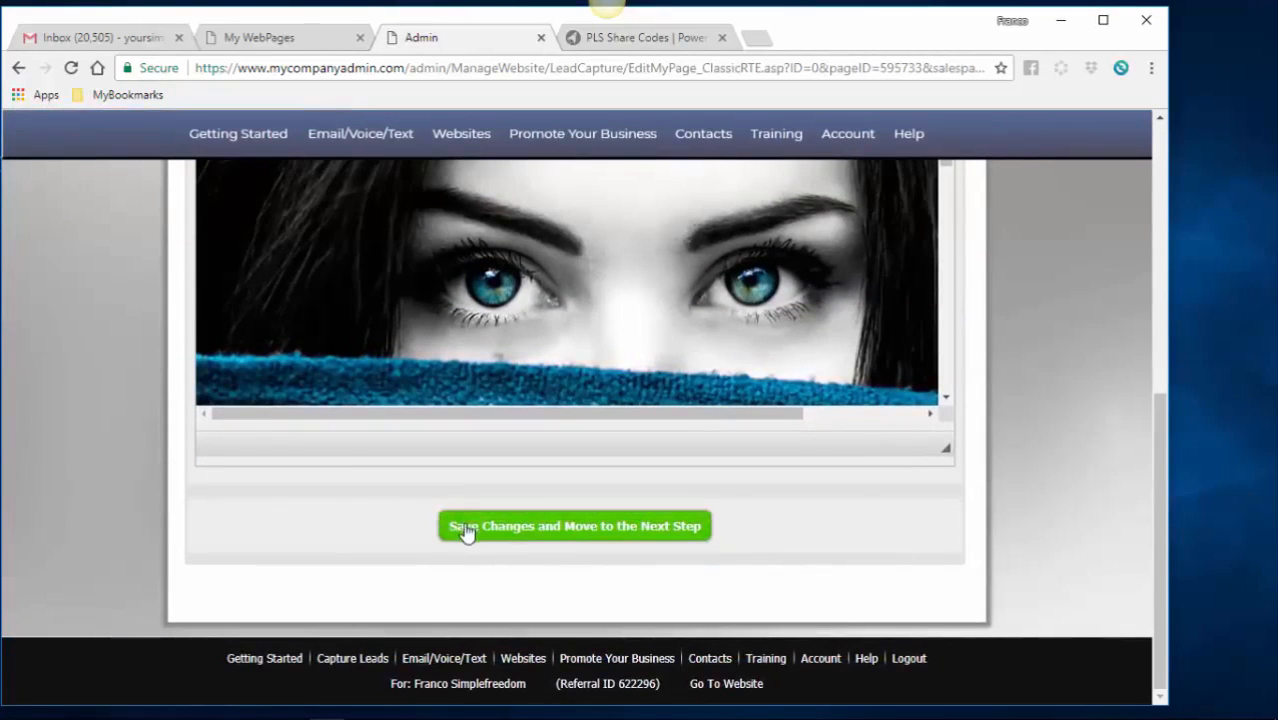
left_click(578, 530)
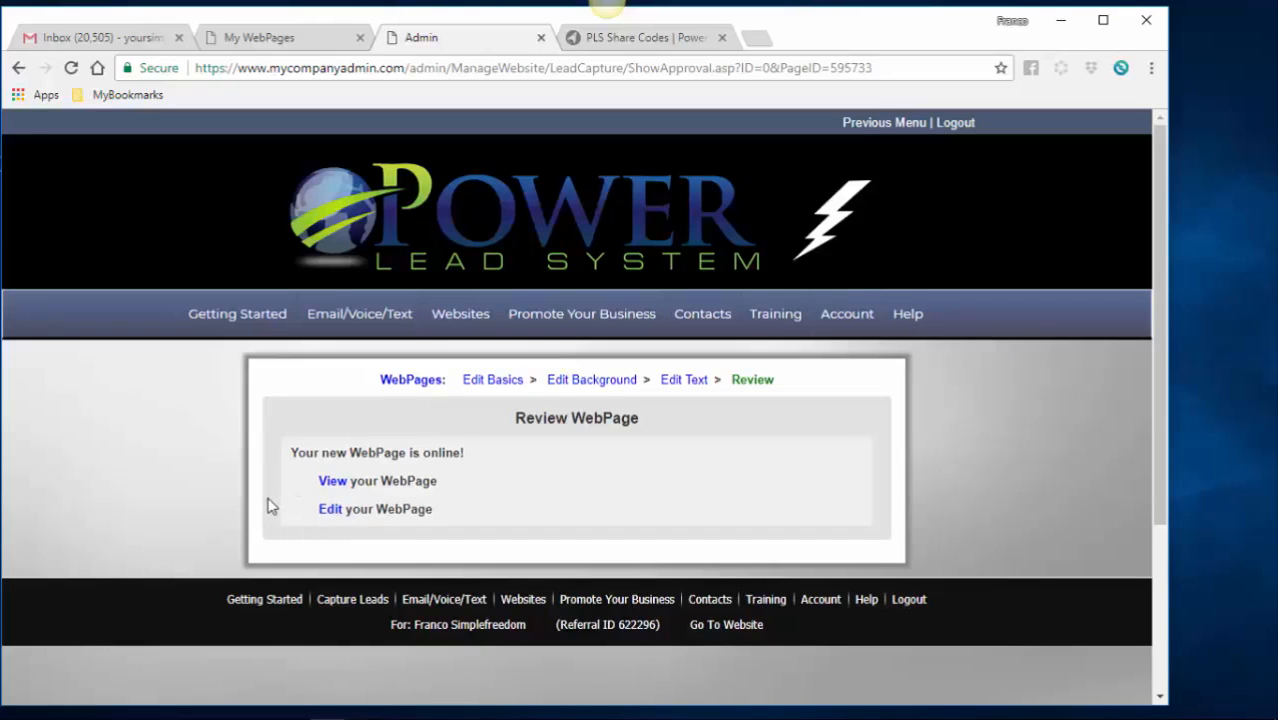
Step: View the live truth.internetcashrocks.com page, select its URL, and bring up the GET THE KEY popup
left_click(331, 484)
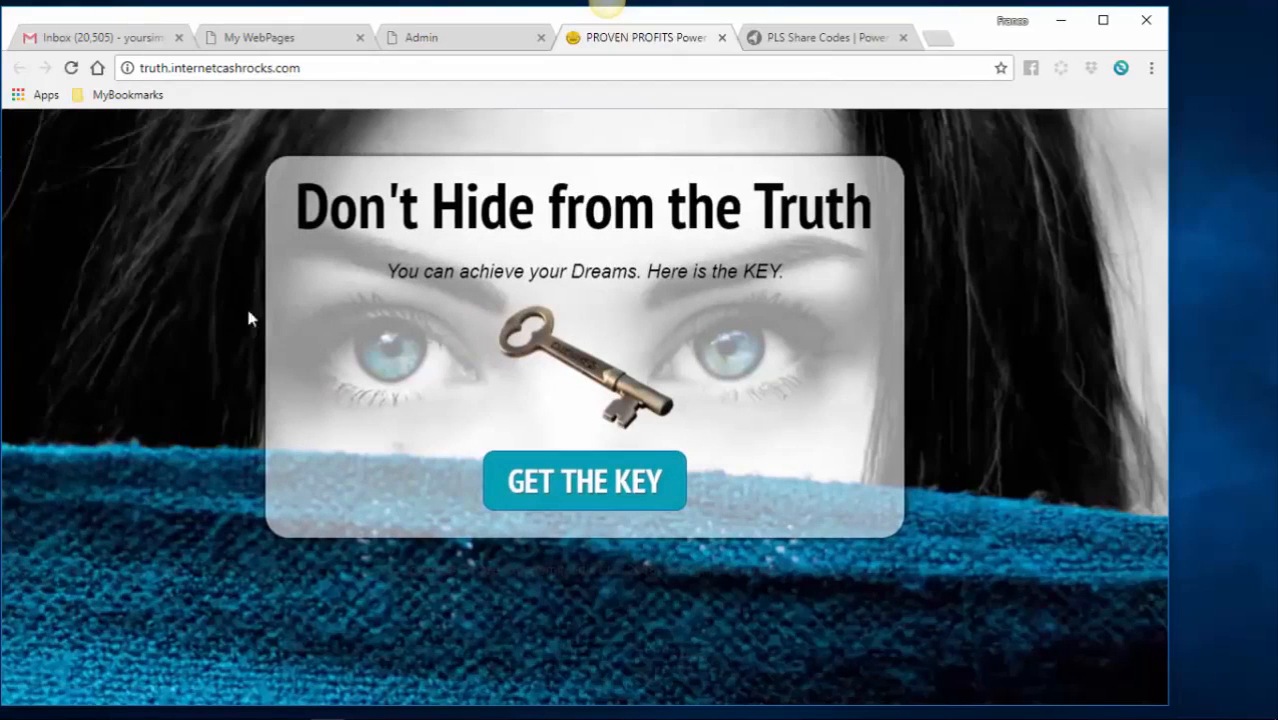
left_click(179, 68)
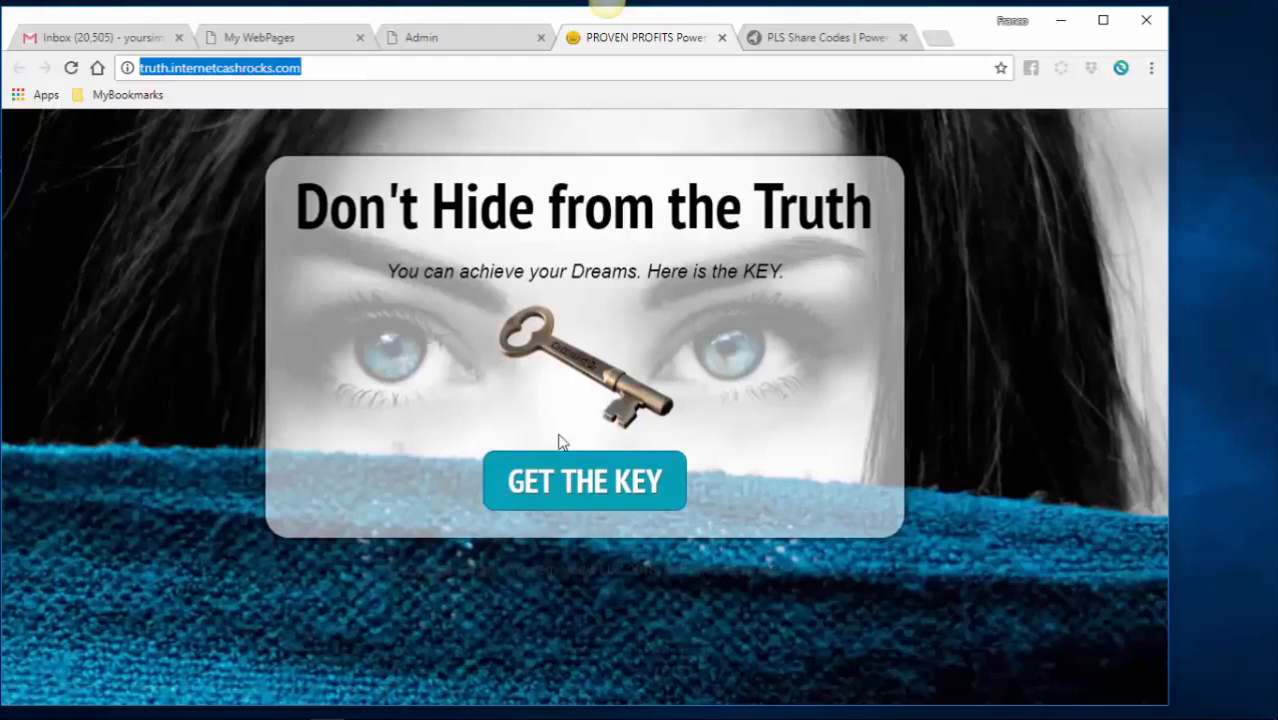
left_click(583, 482)
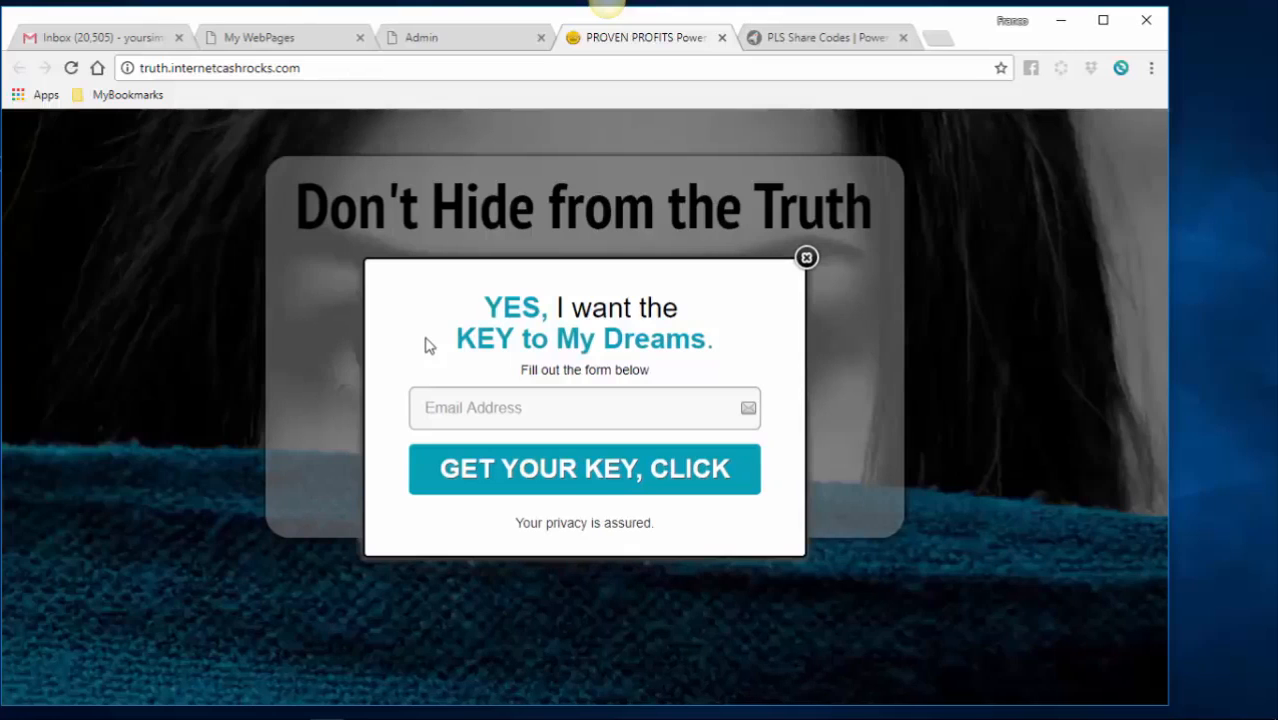
Step: Submit a saved test email through the opt-in form and enter the bot-check code
left_click(467, 407)
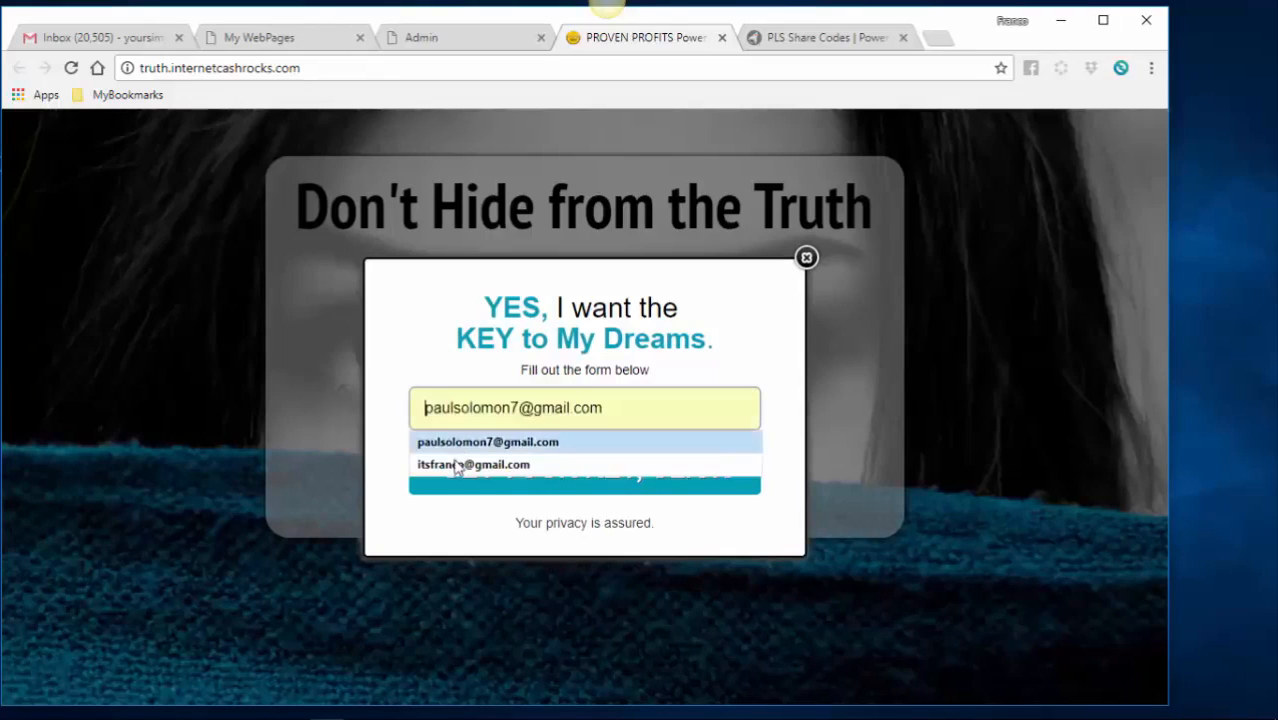
left_click(455, 466)
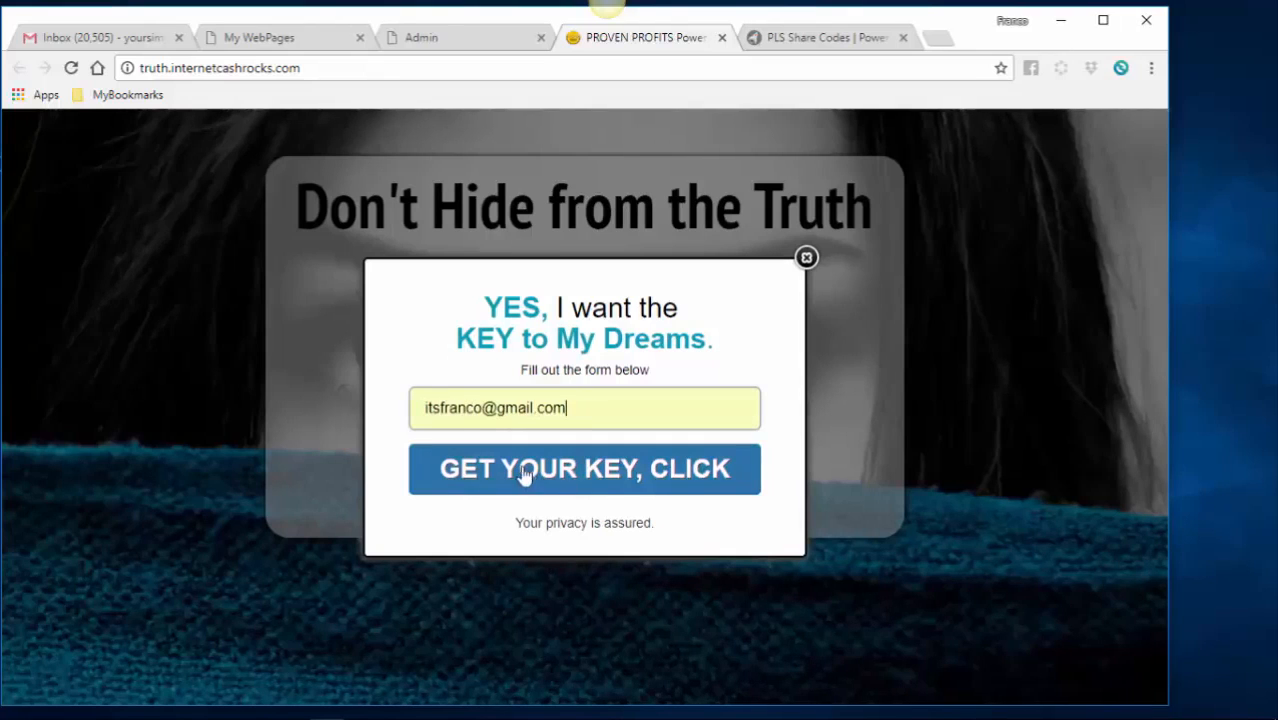
left_click(590, 470)
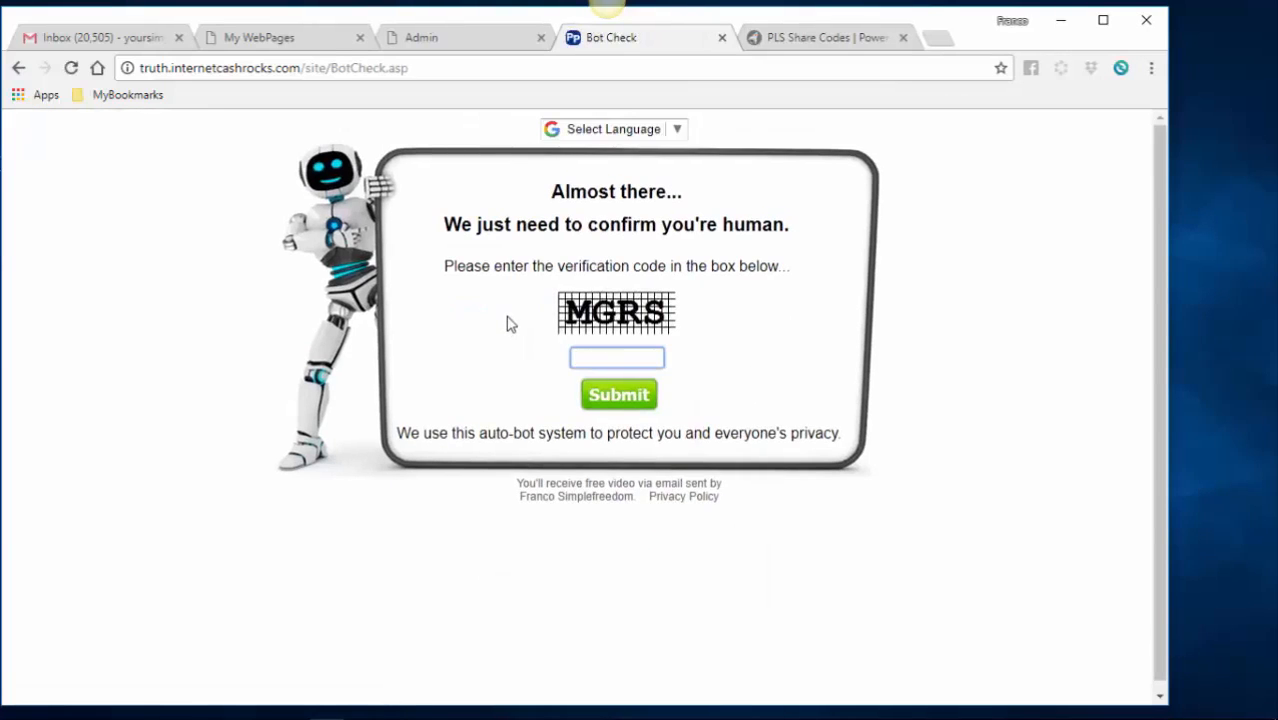
type("mgrs")
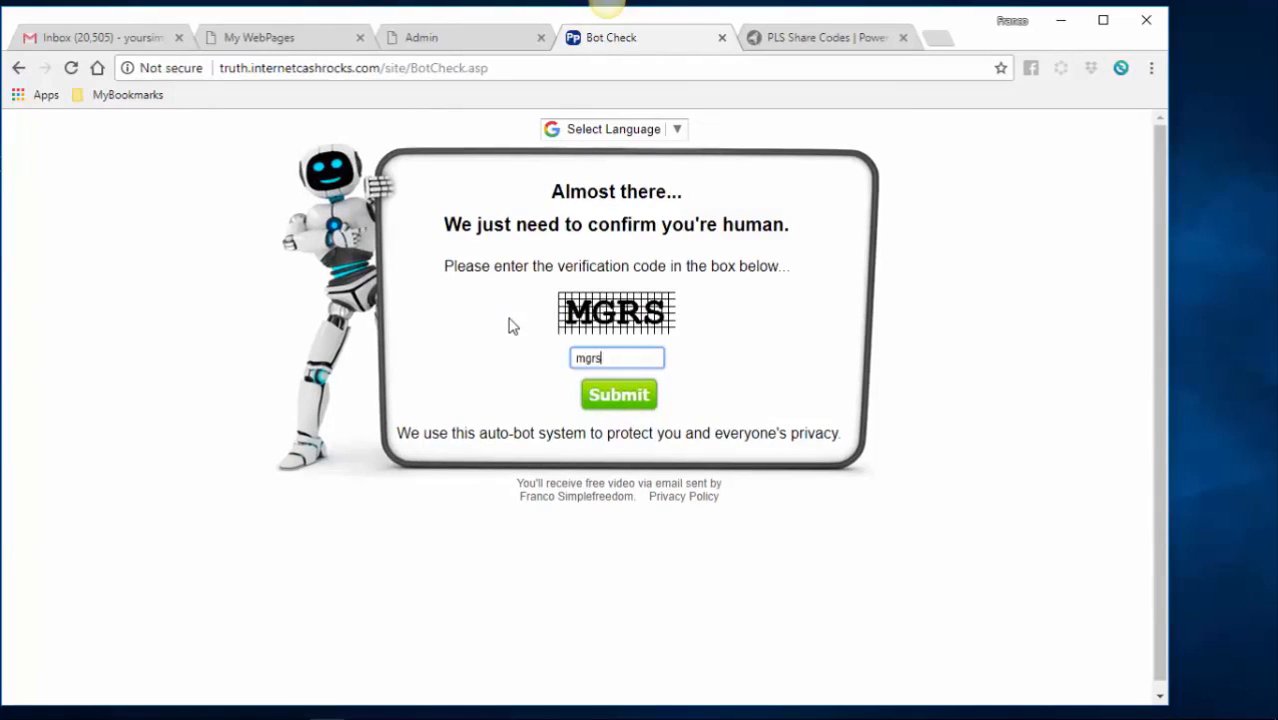
left_click(621, 398)
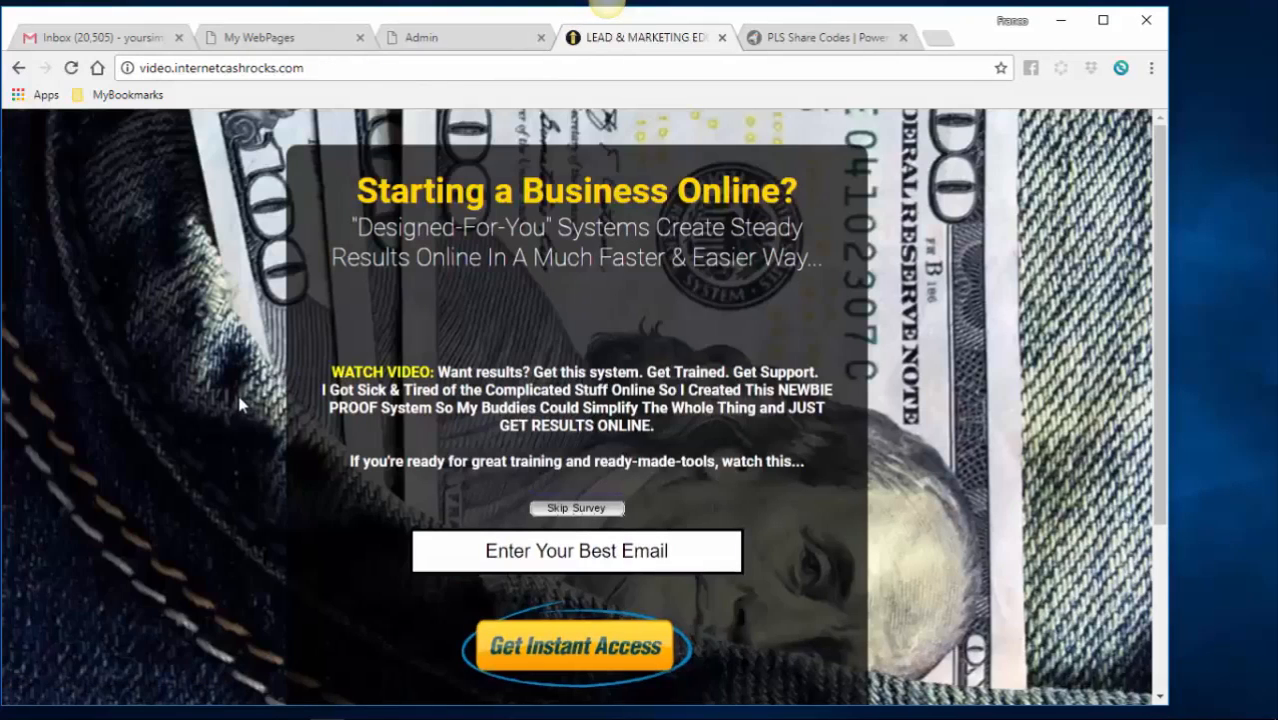
Step: Select the resulting video.internetcashrocks.com sales page URL in the address bar
scroll(320, 321, "down", 3)
scroll(312, 314, "up", 3)
left_click(176, 68)
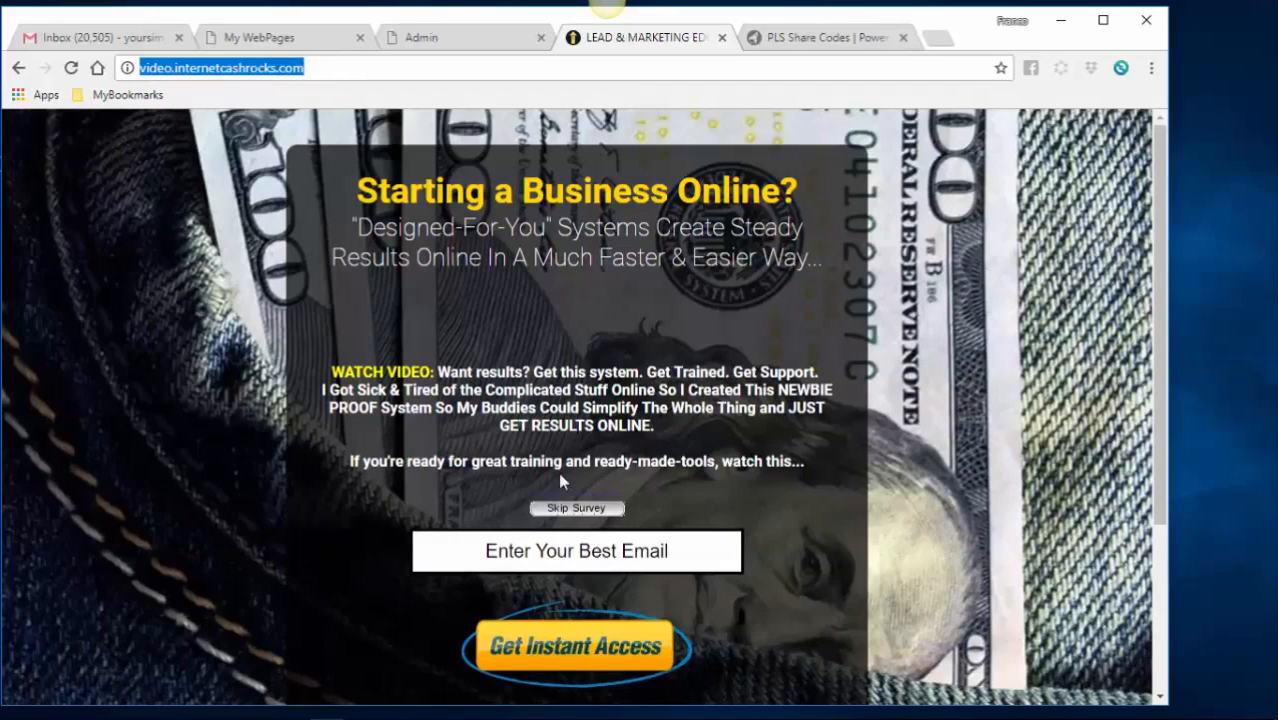
scroll(626, 443, "down", 3)
scroll(626, 443, "up", 3)
Step: Go back twice to return from the sales page to the truth capture page
left_click(19, 68)
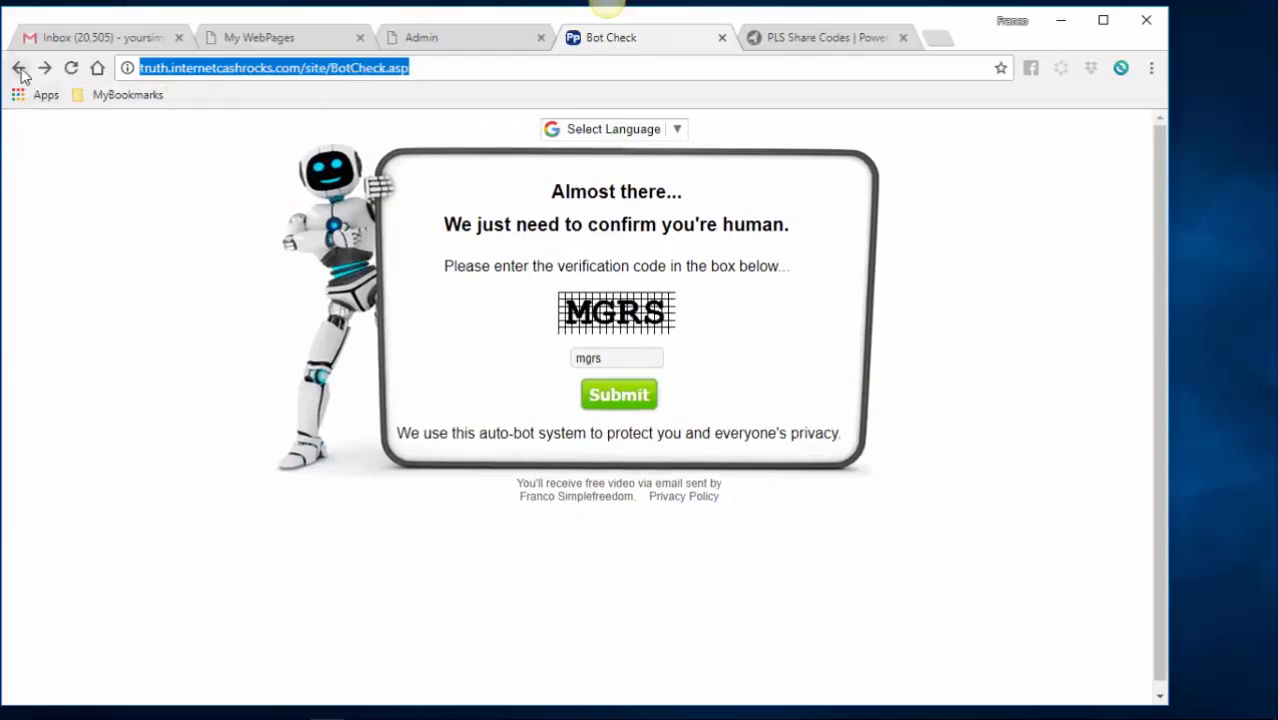
left_click(21, 68)
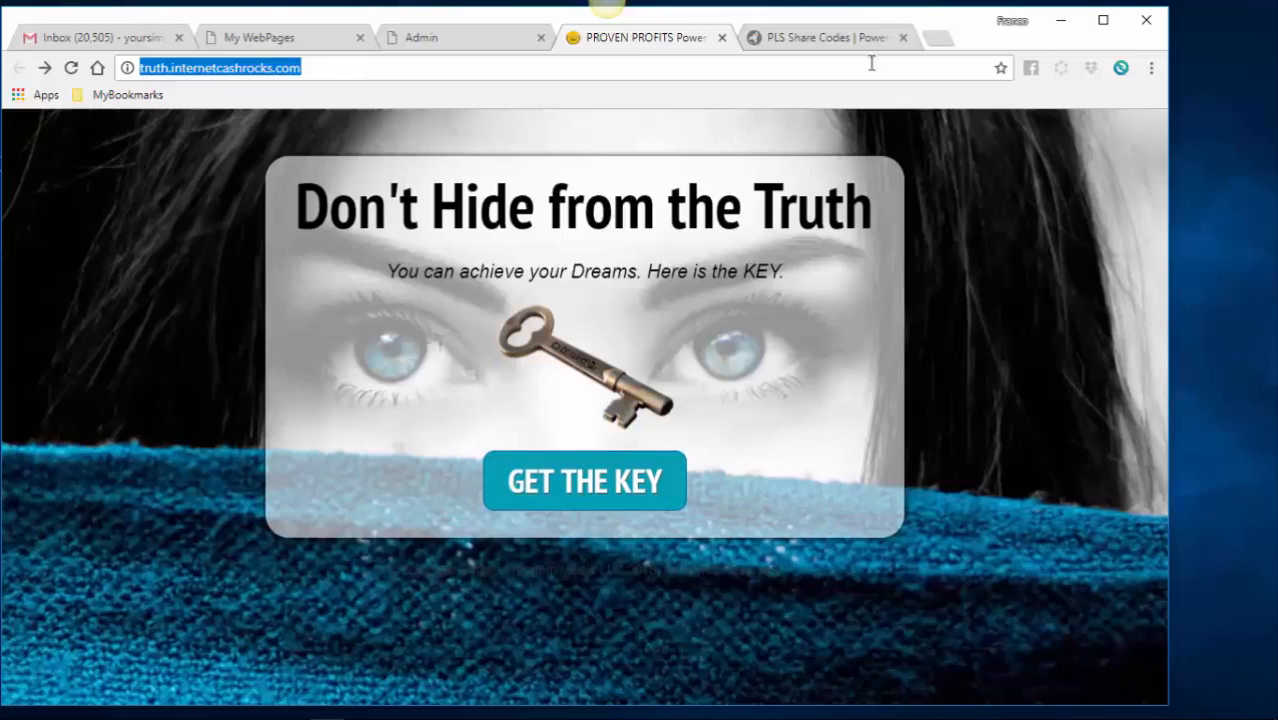
Step: Close the capture page tab and return to the main account dashboard
left_click(723, 38)
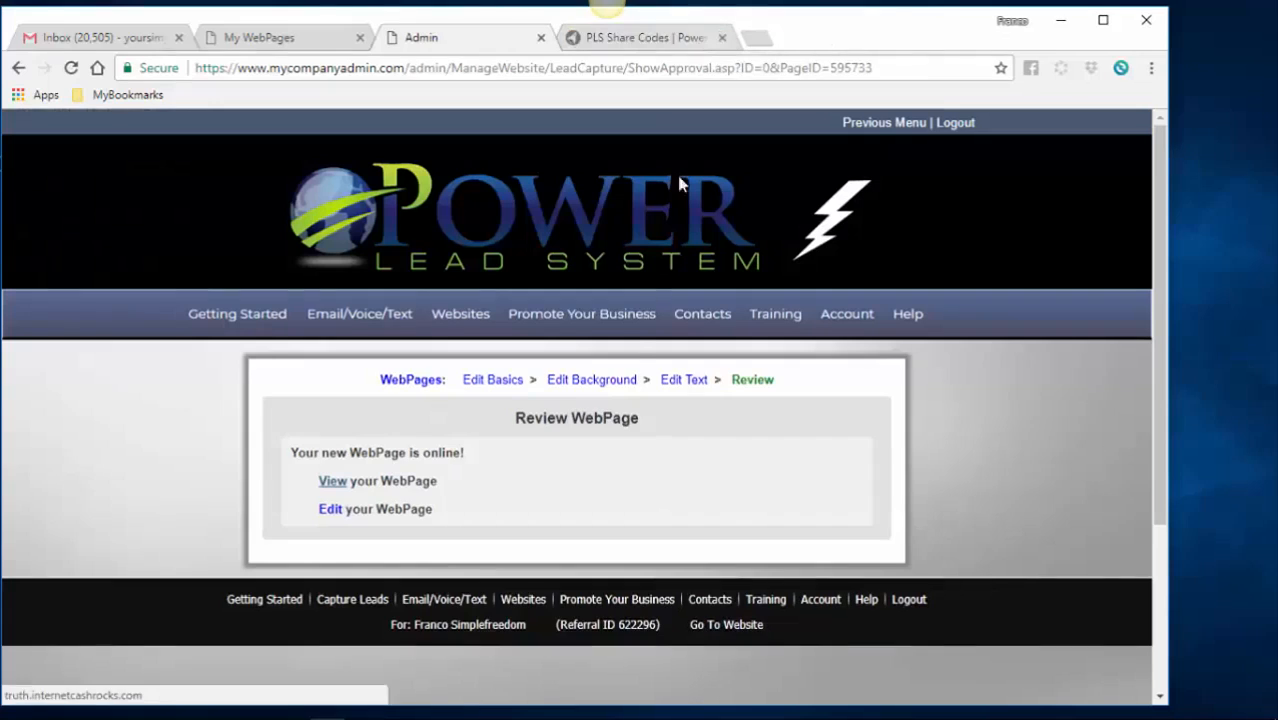
left_click(213, 312)
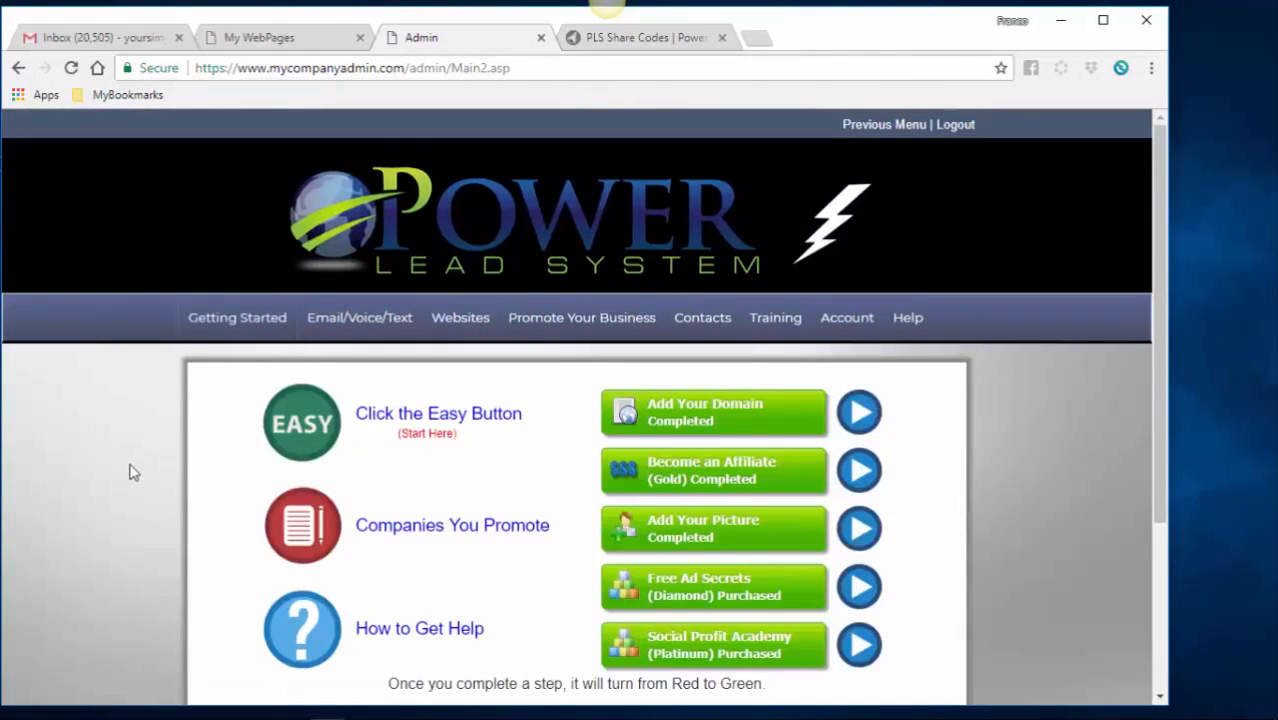
scroll(130, 470, "down", 1)
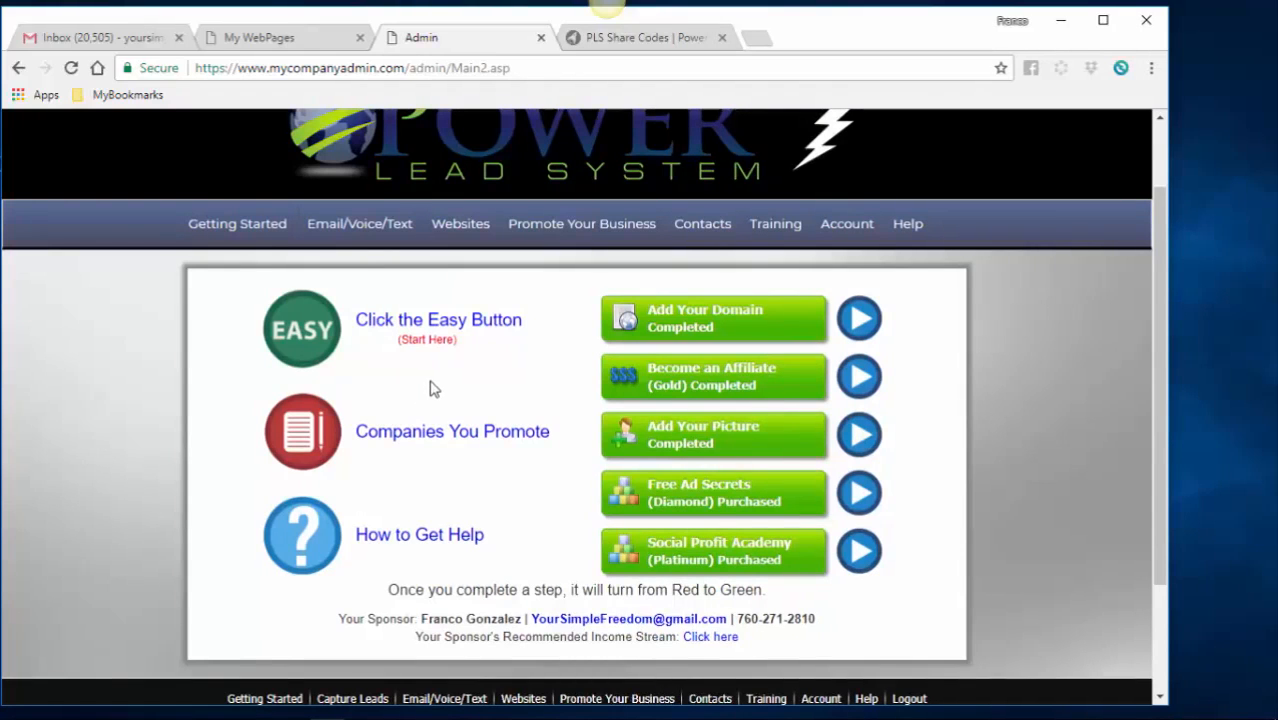
scroll(556, 478, "up", 1)
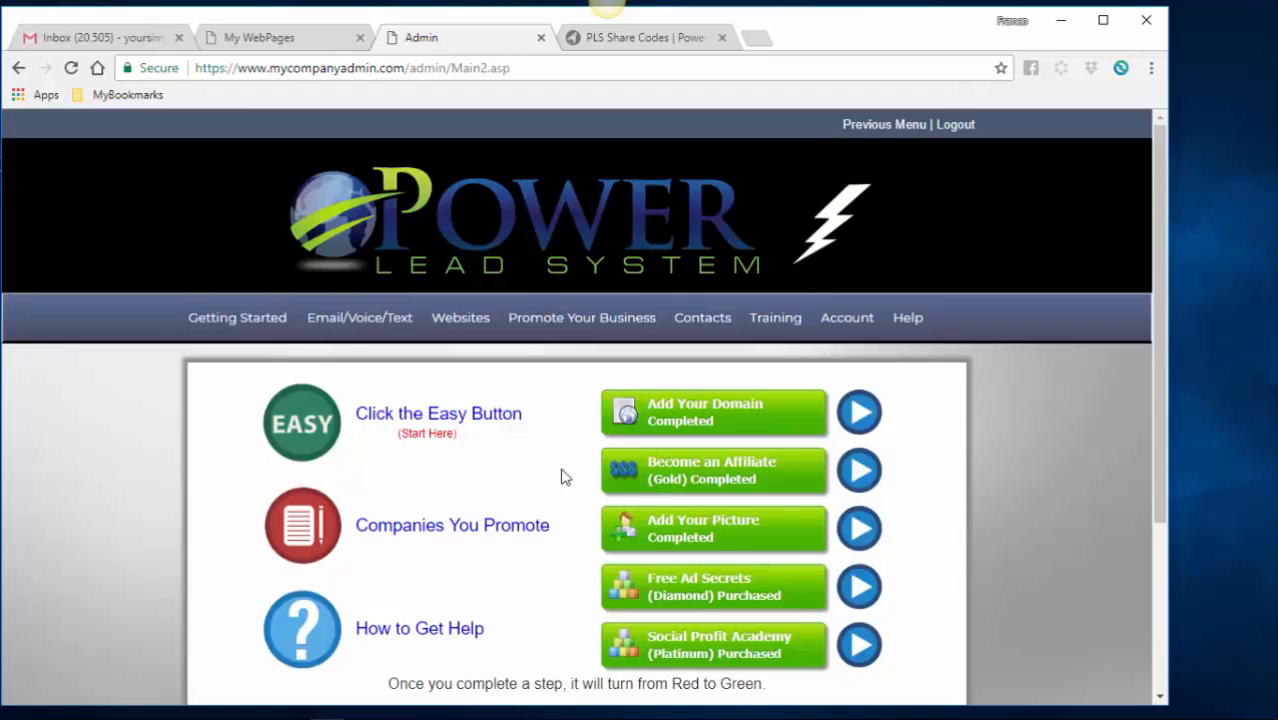
mouse_move(457, 316)
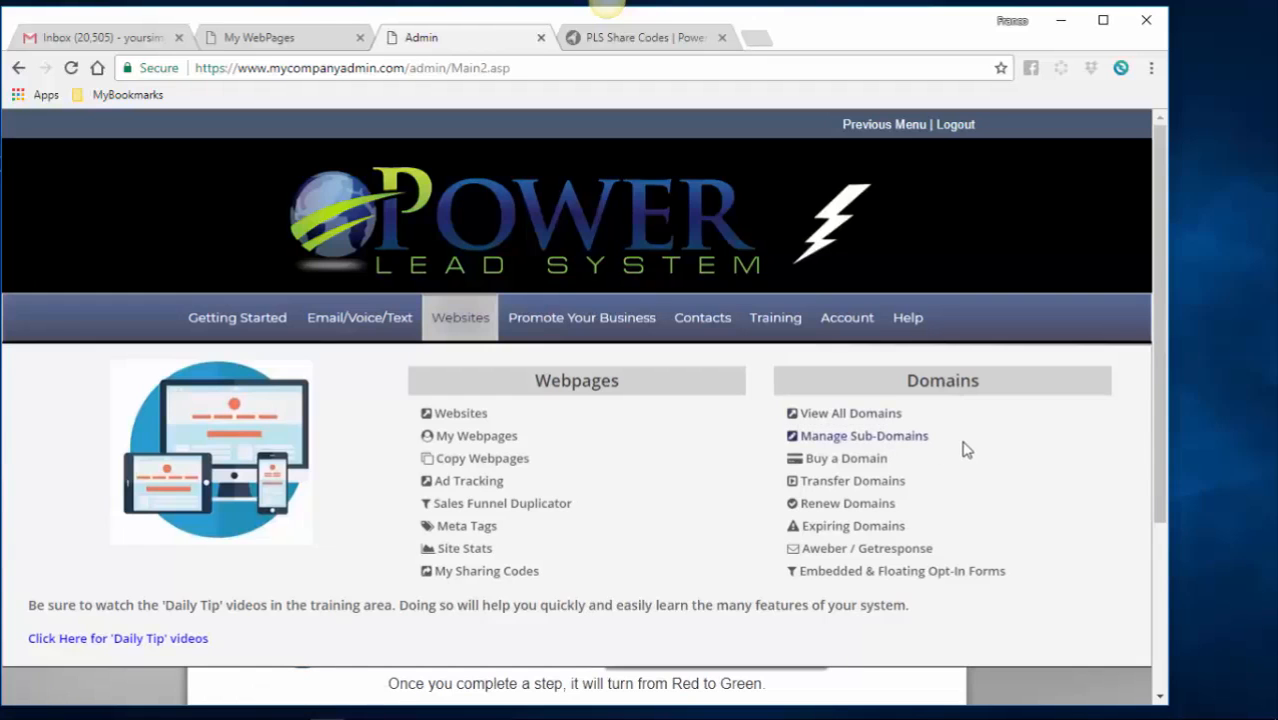
Step: Open Manage Sub-Domains and enter 'video' as the new sub-domain name in the Create New Sub-Domain form
left_click(866, 441)
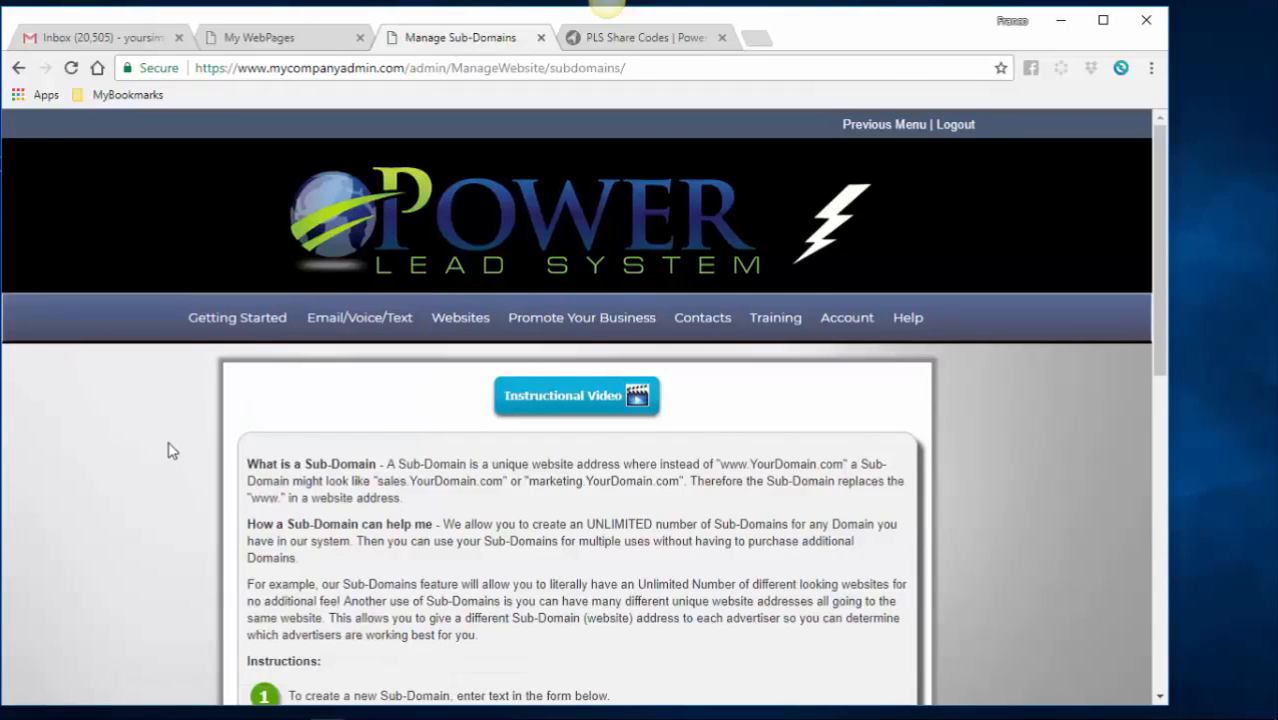
scroll(168, 451, "down", 3)
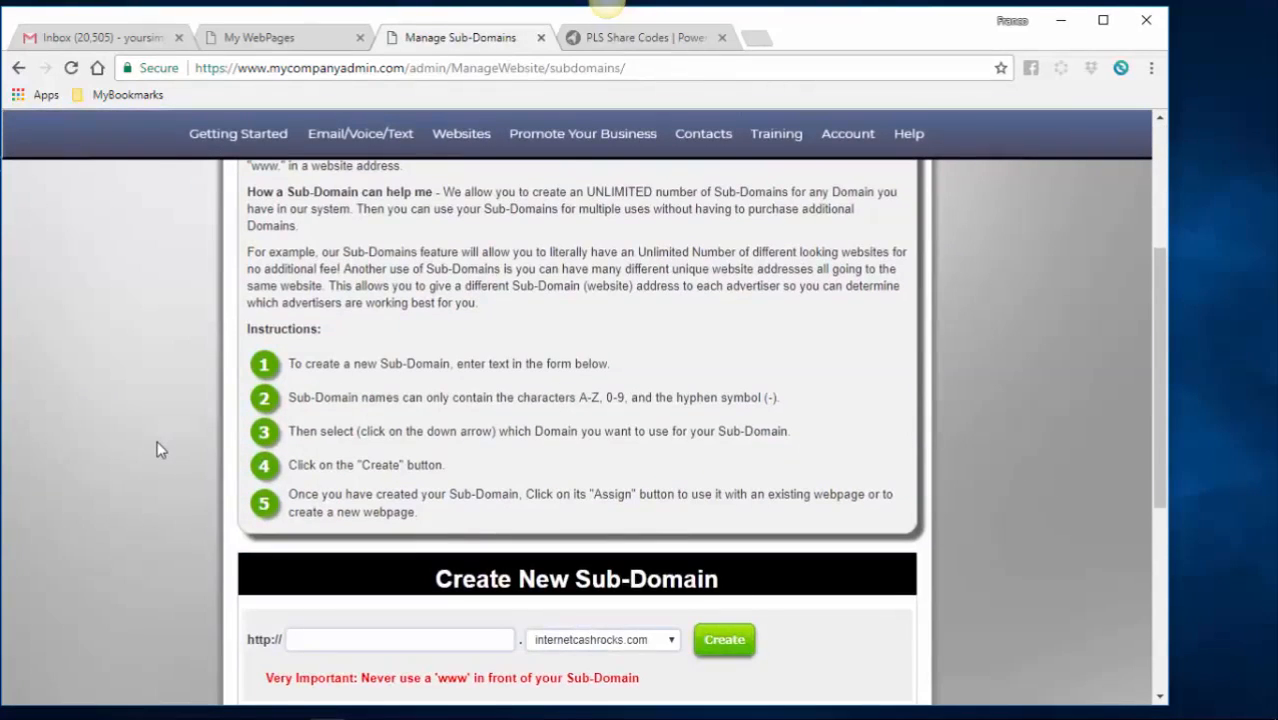
scroll(150, 440, "down", 3)
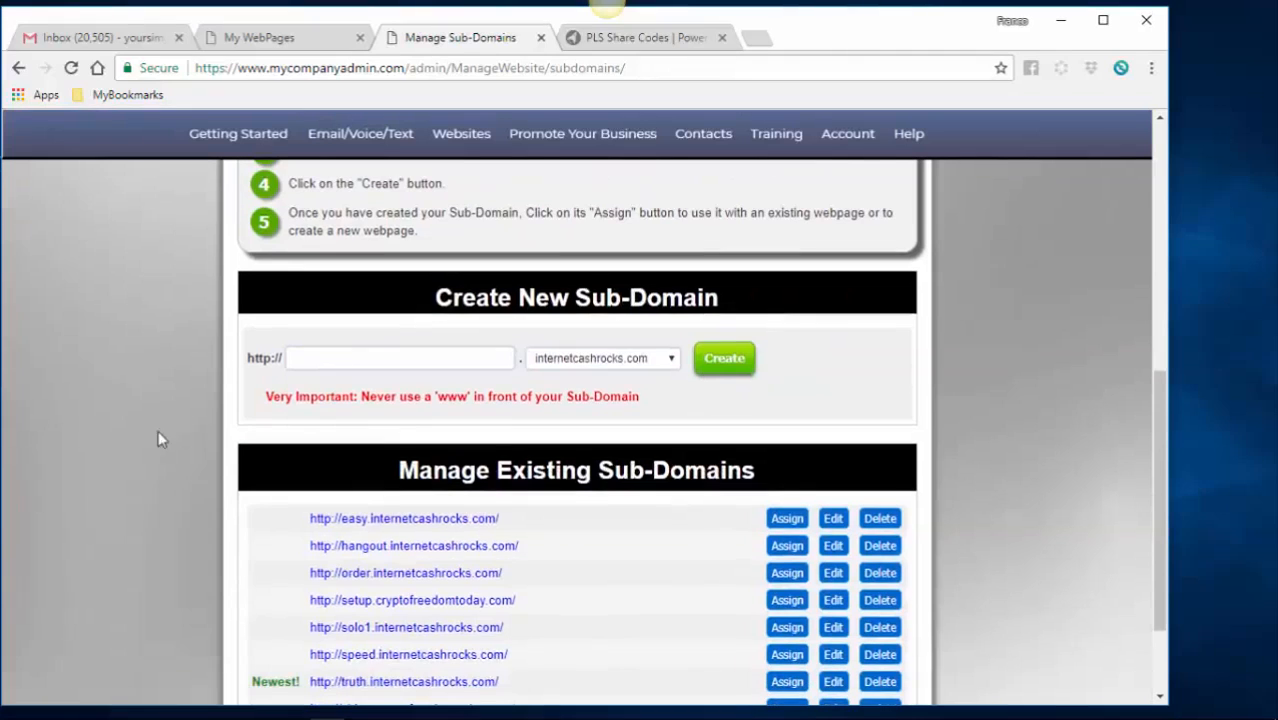
scroll(162, 420, "down", 2)
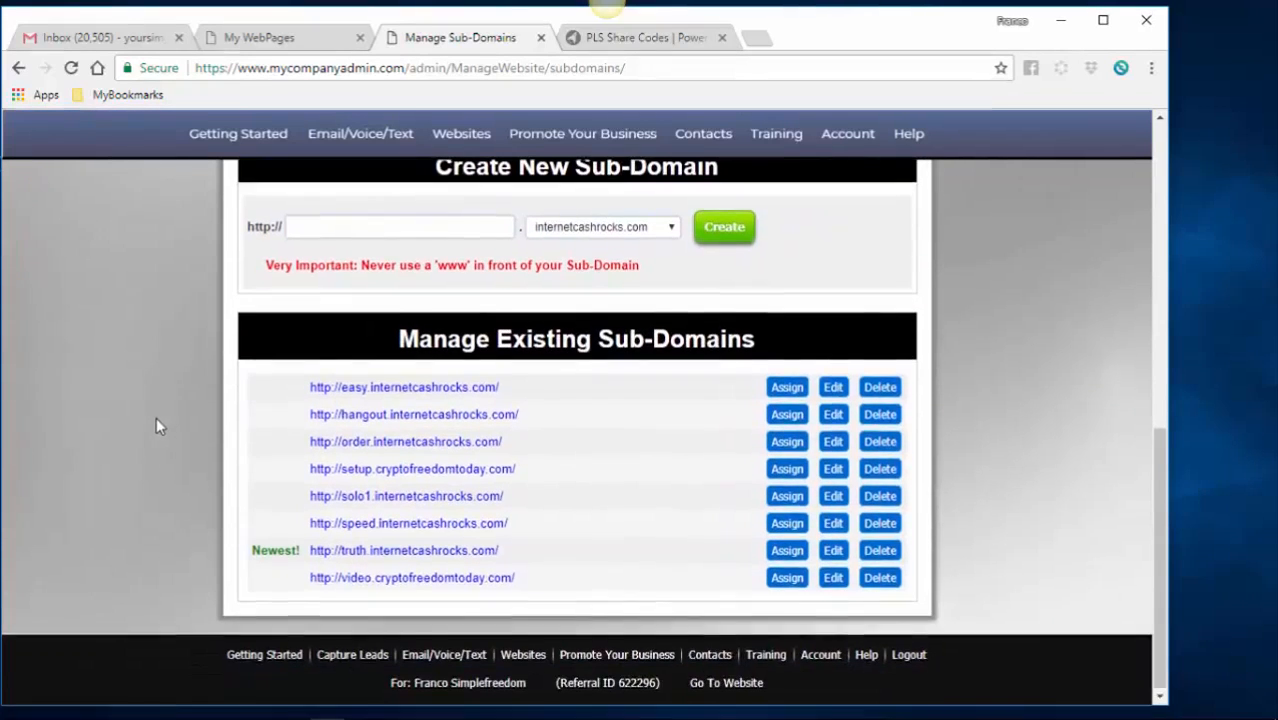
scroll(224, 436, "up", 3)
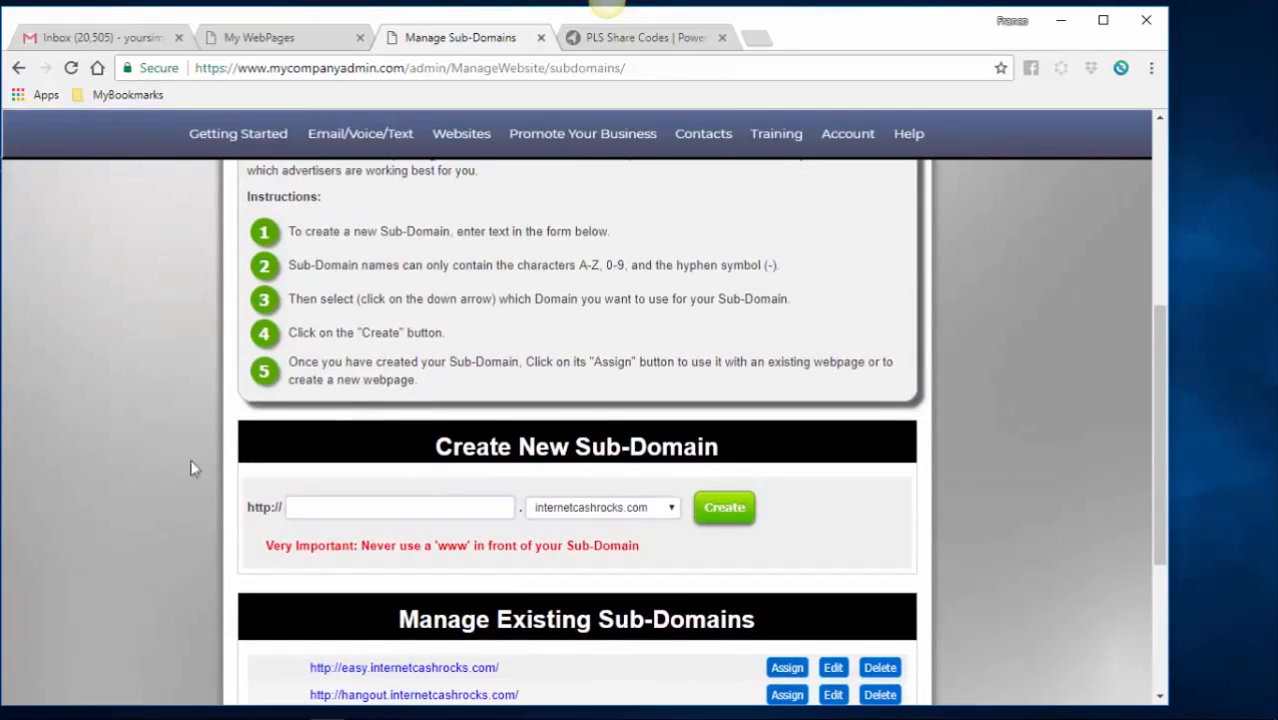
scroll(170, 450, "down", 1)
scroll(166, 441, "down", 3)
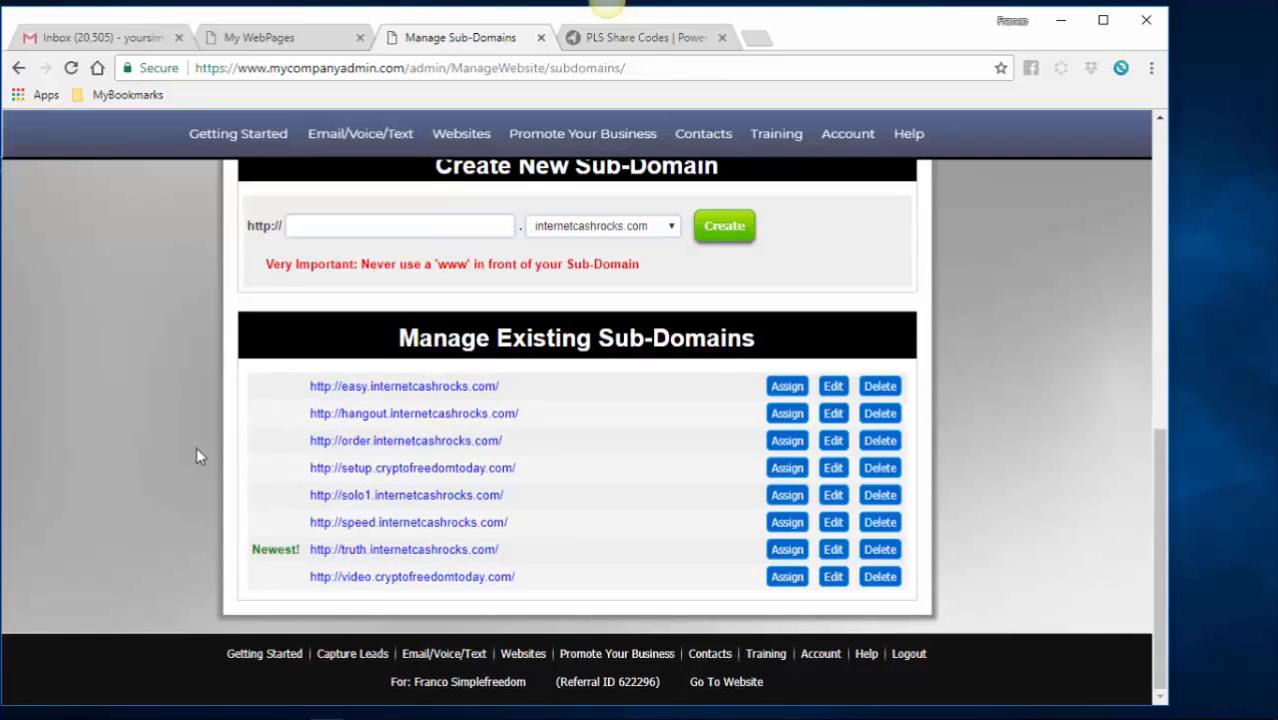
scroll(198, 443, "up", 1)
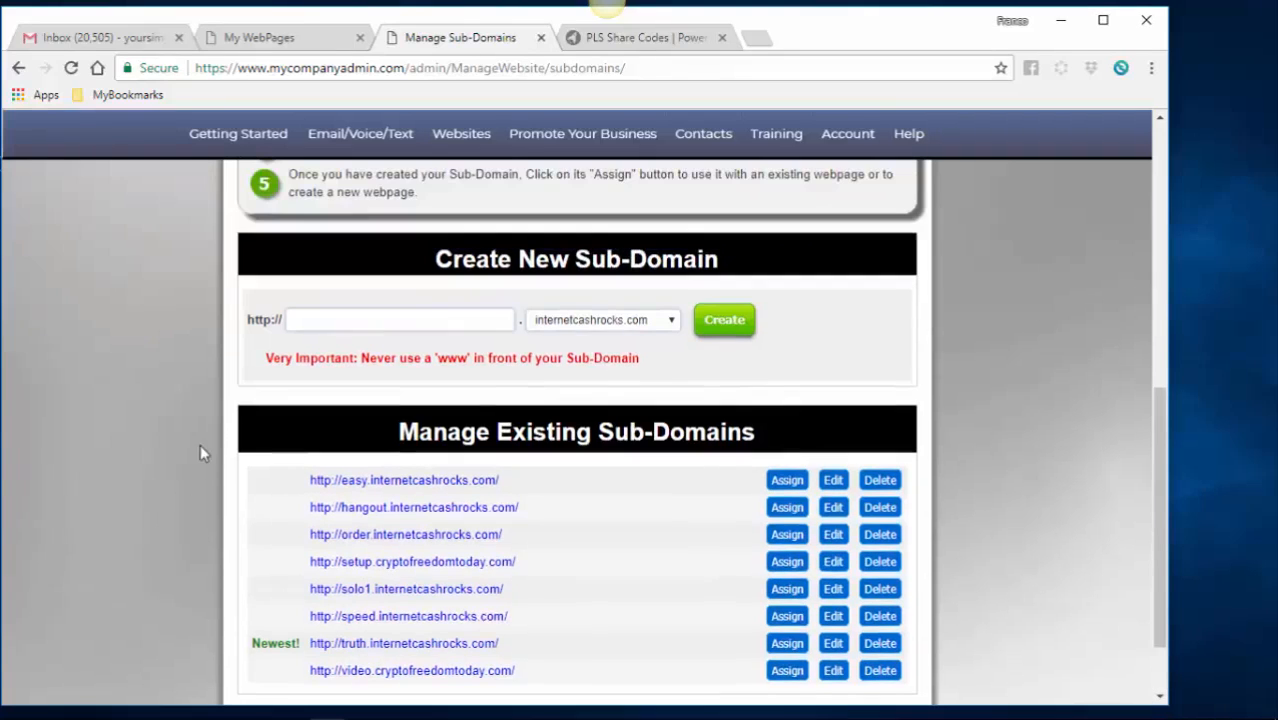
left_click(311, 319)
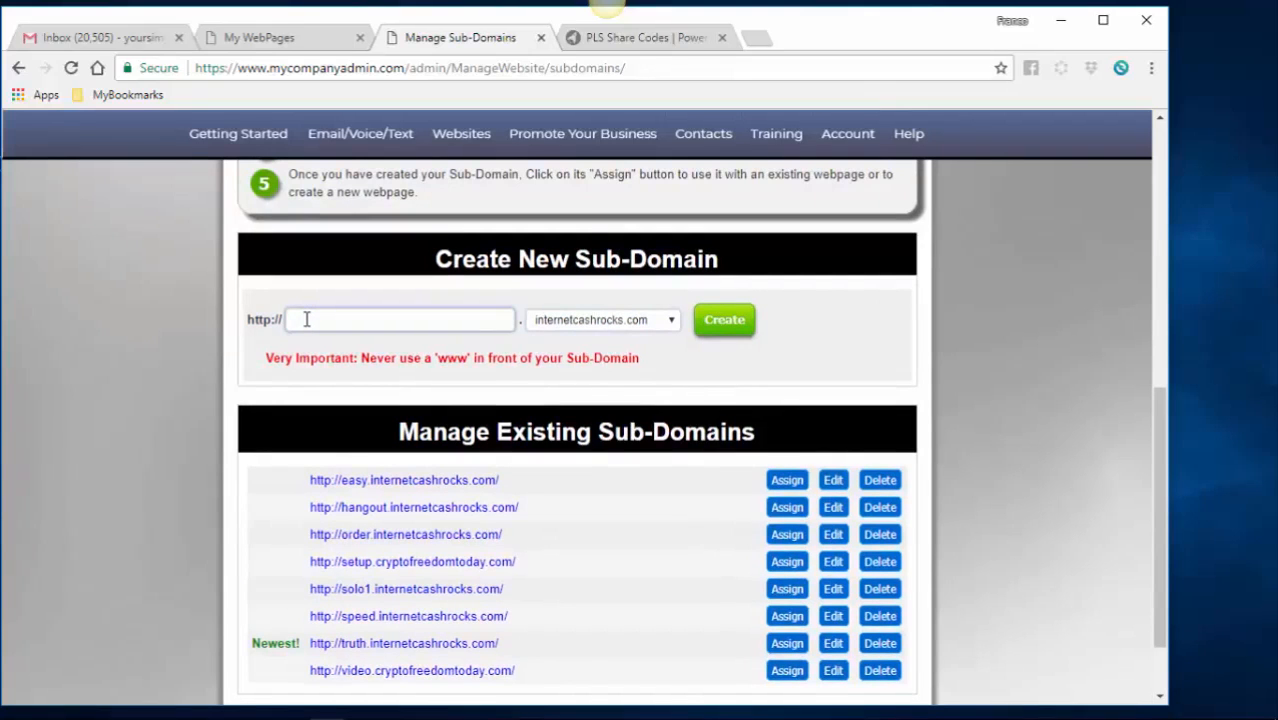
type("video")
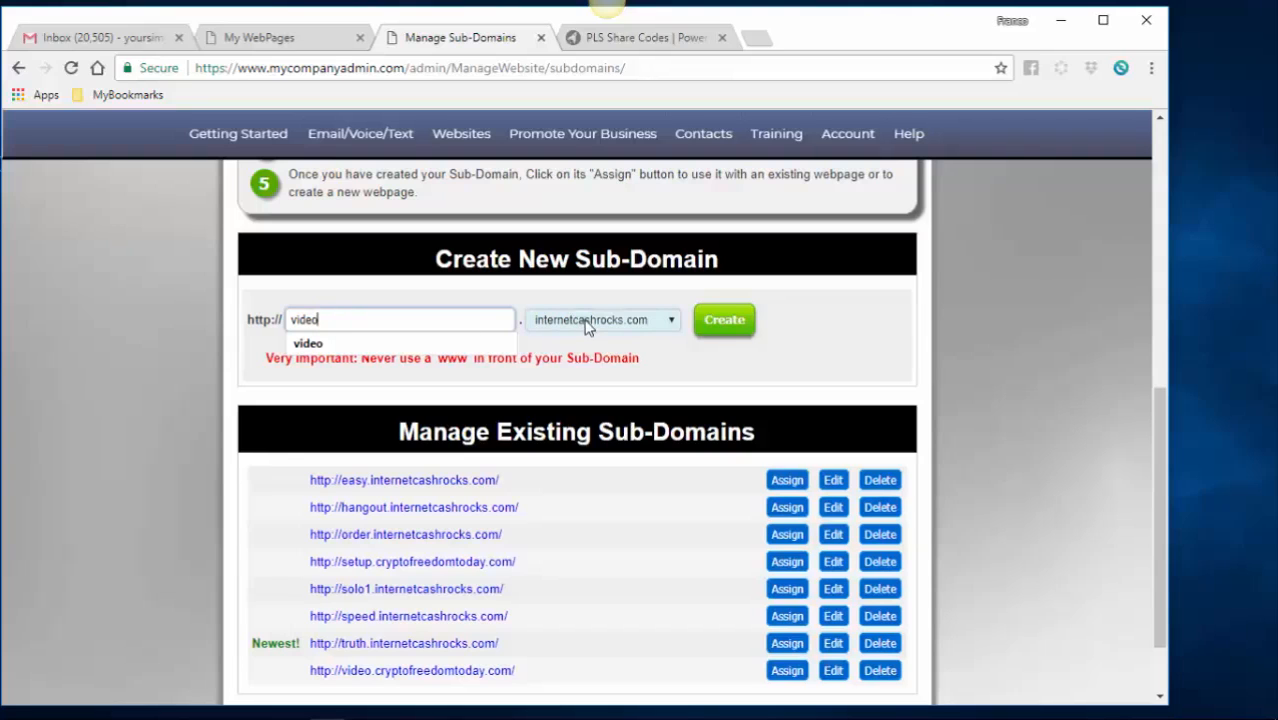
Step: Create video.internetcashrocks.com with the green Create button
left_click(724, 321)
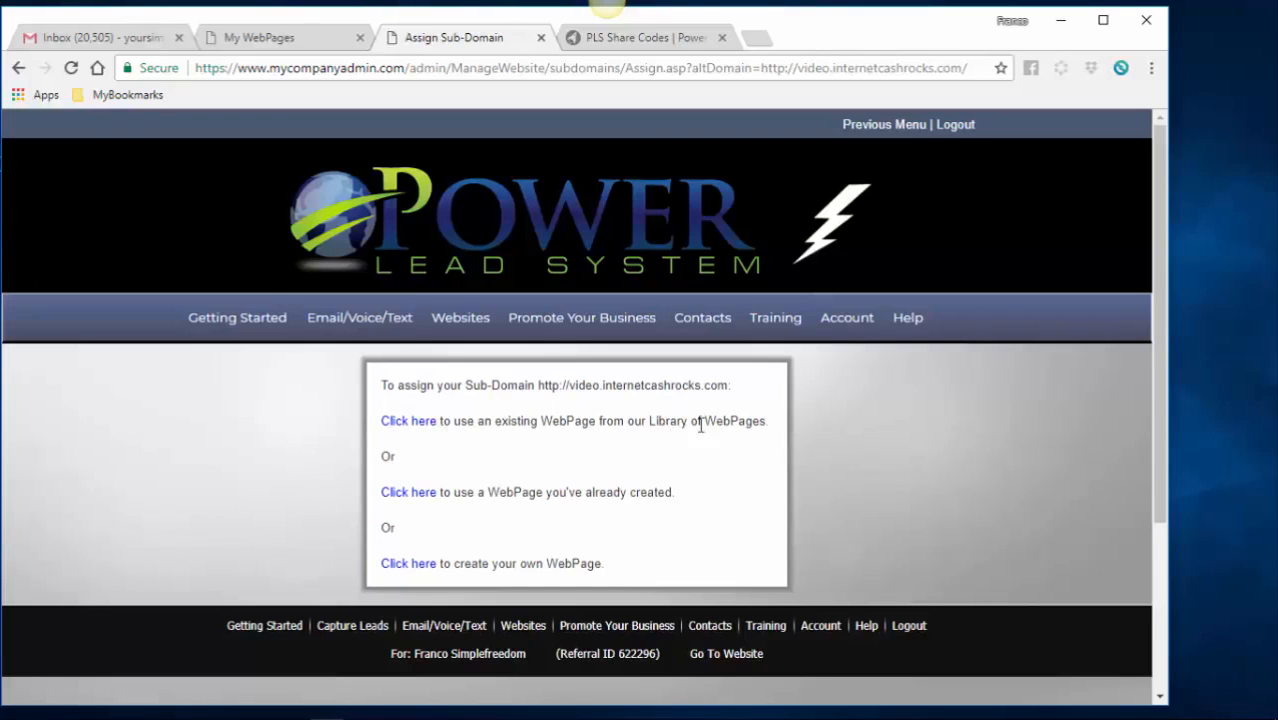
left_click(408, 426)
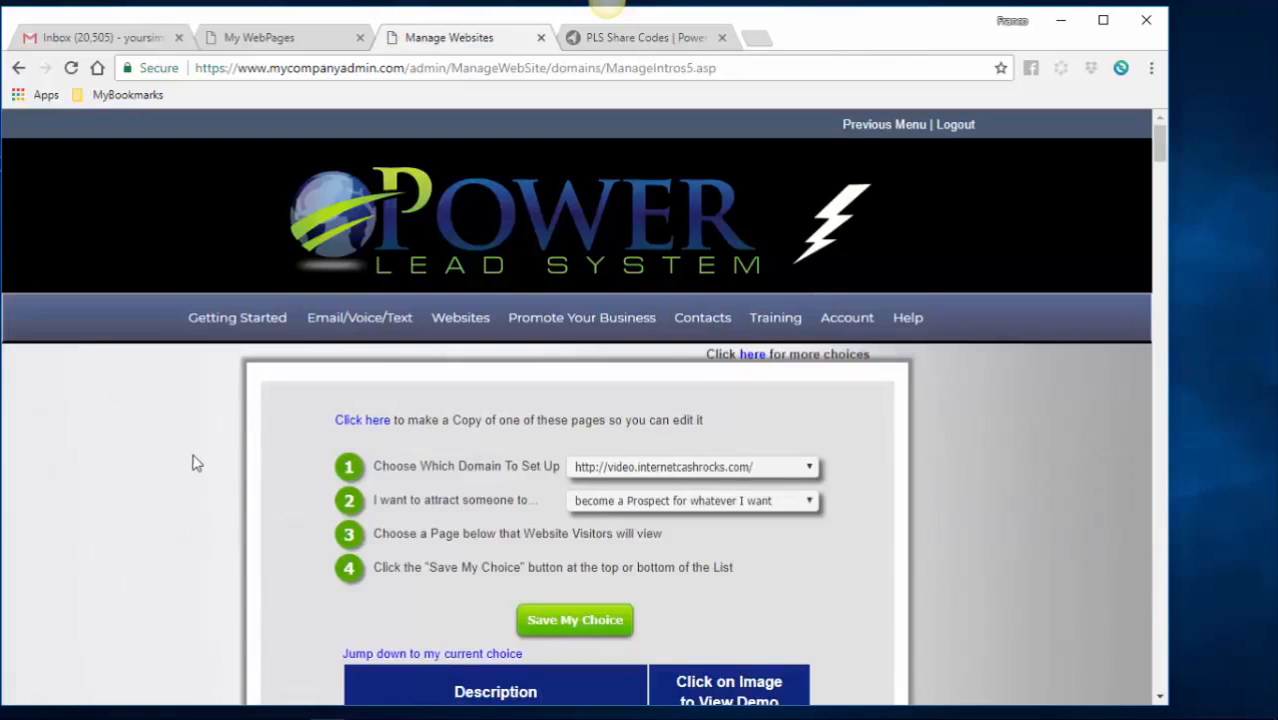
scroll(196, 463, "down", 3)
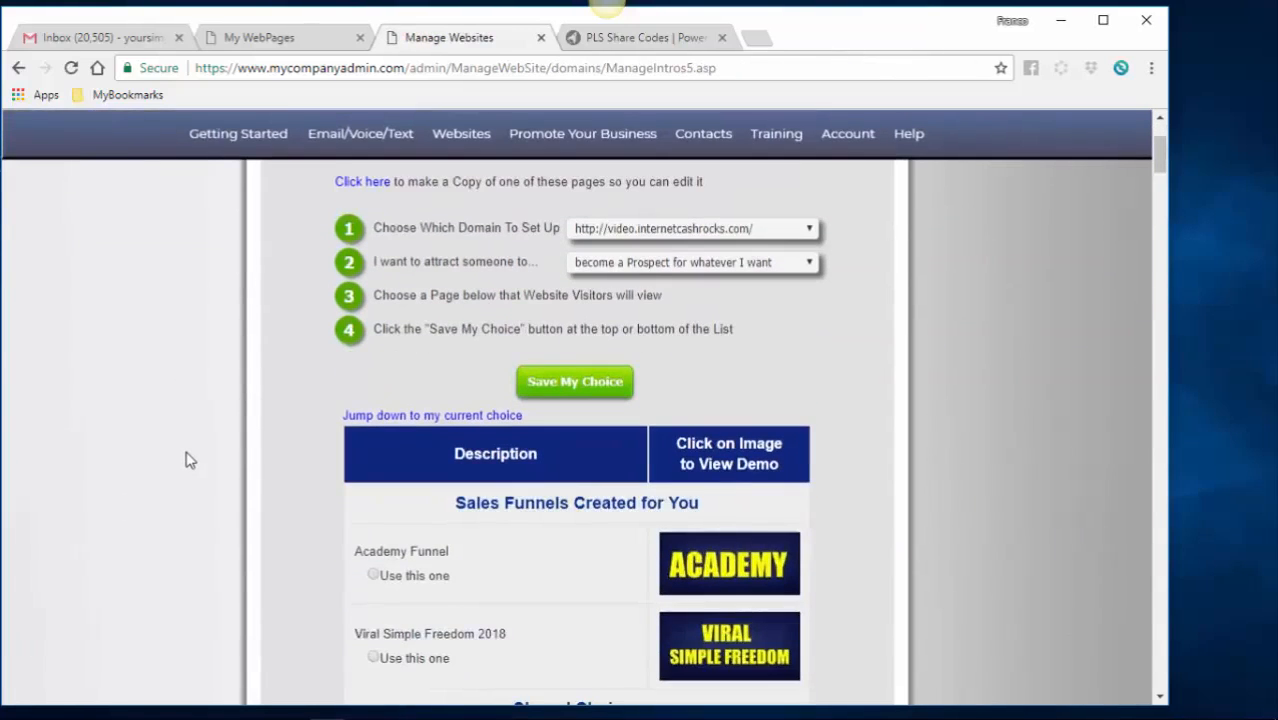
scroll(189, 460, "up", 2)
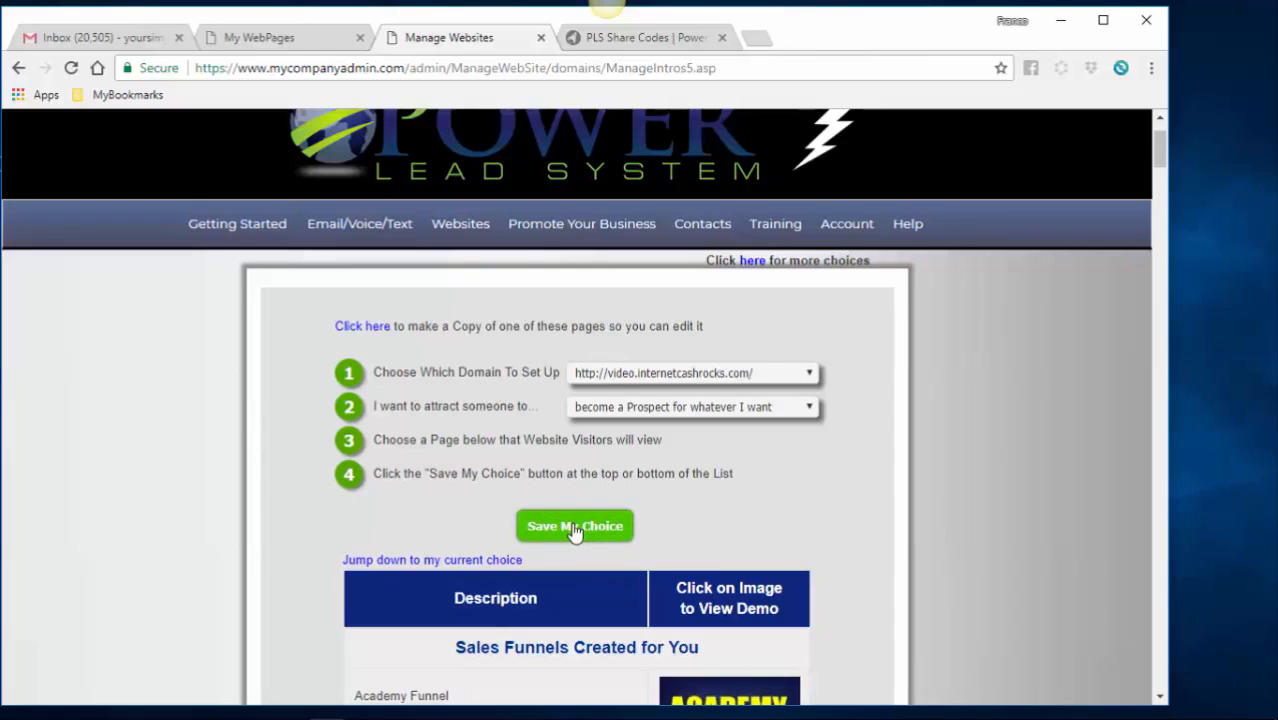
scroll(250, 417, "down", 2)
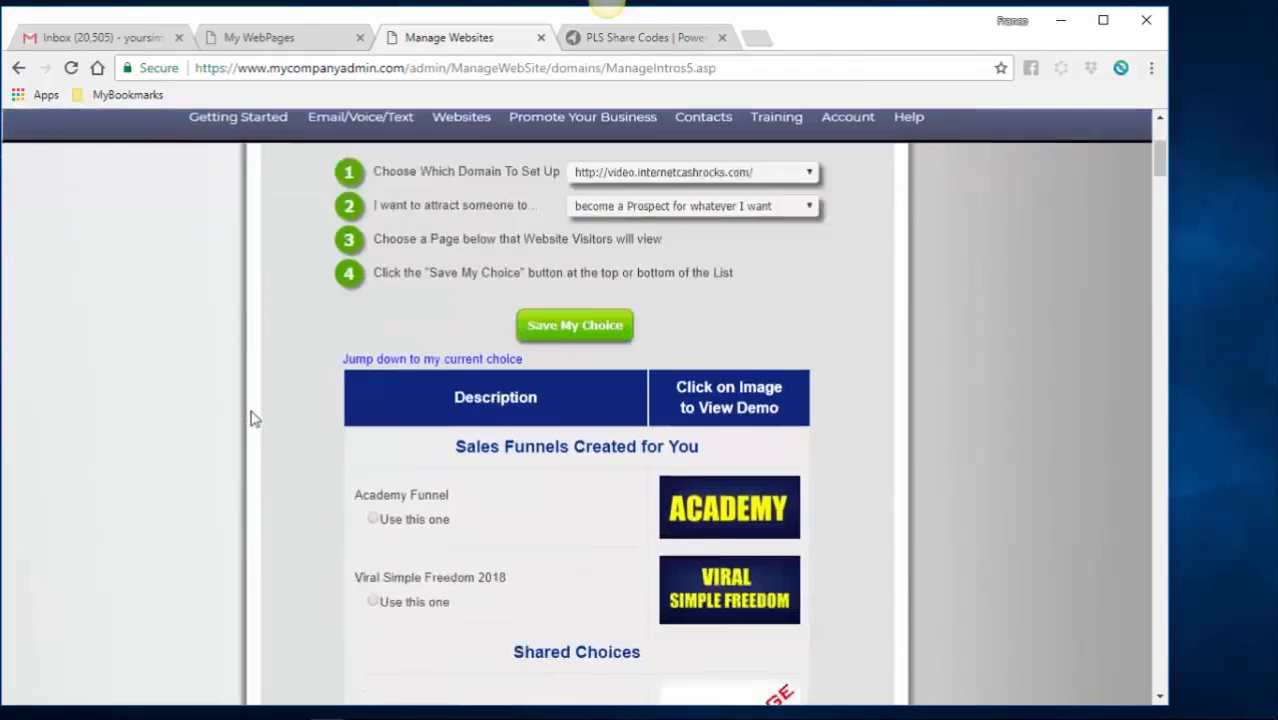
scroll(255, 420, "down", 1)
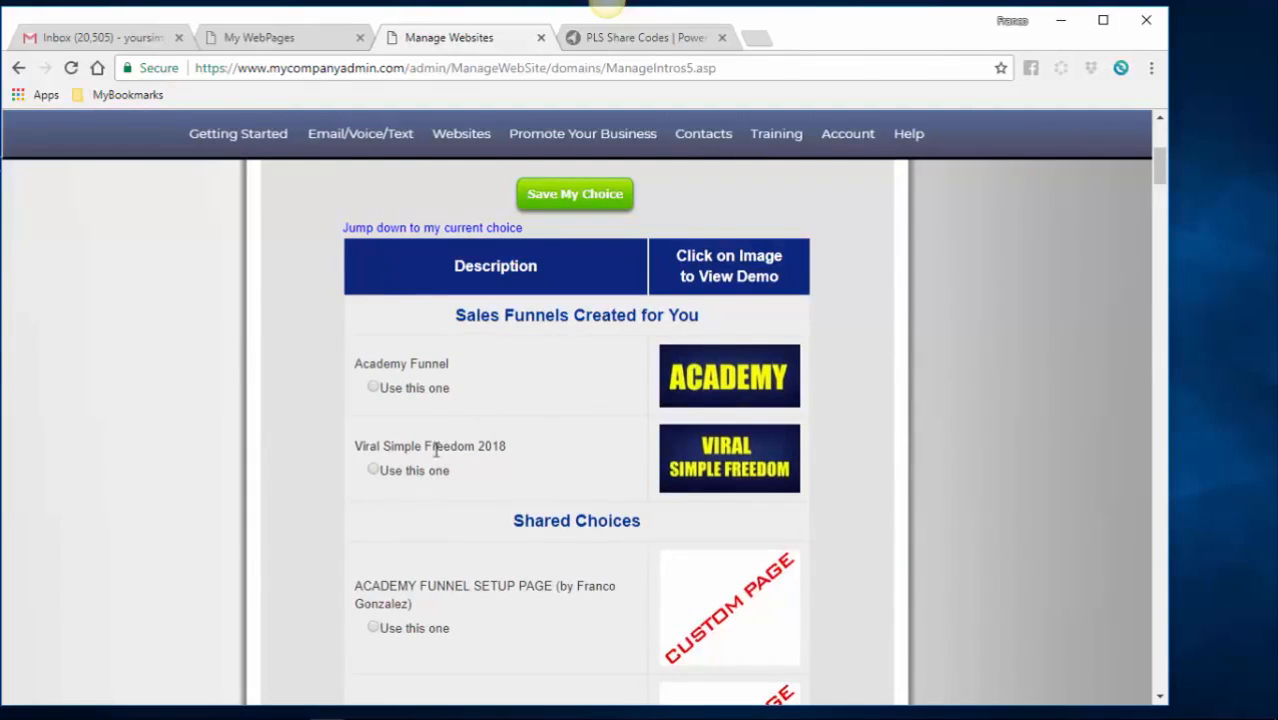
scroll(305, 468, "down", 3)
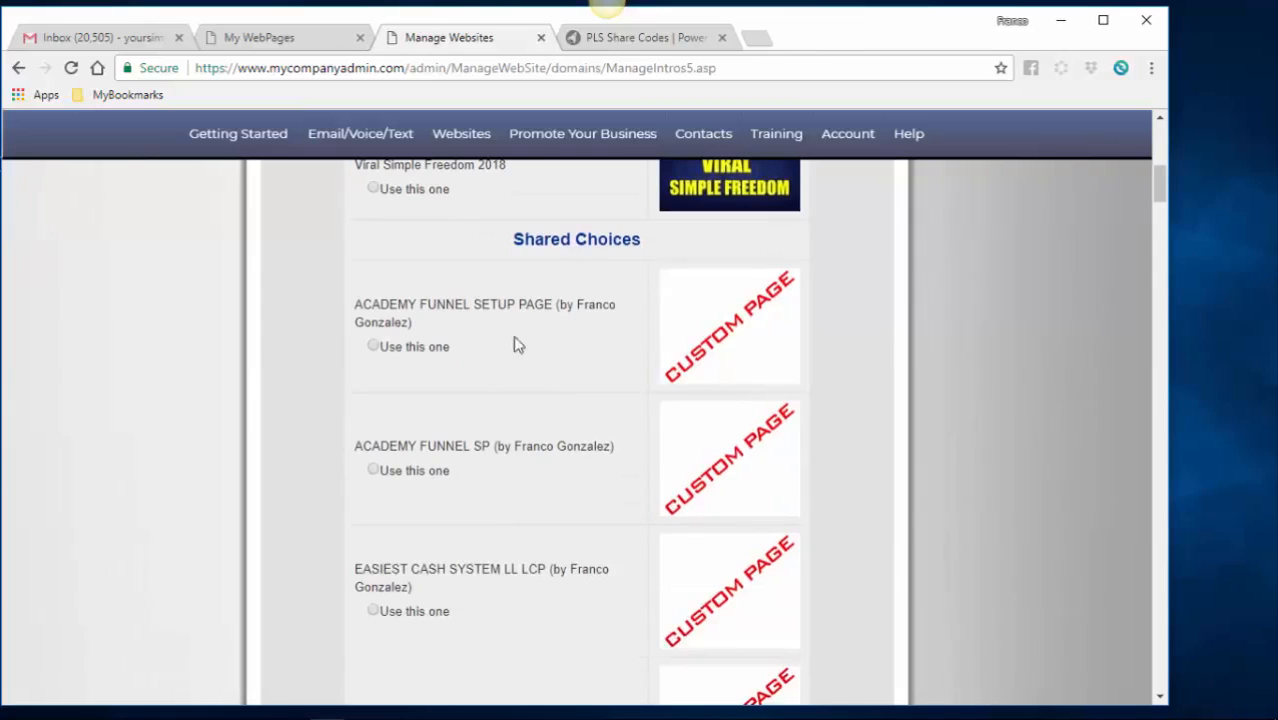
scroll(294, 462, "down", 3)
scroll(290, 468, "down", 3)
scroll(290, 468, "down", 4)
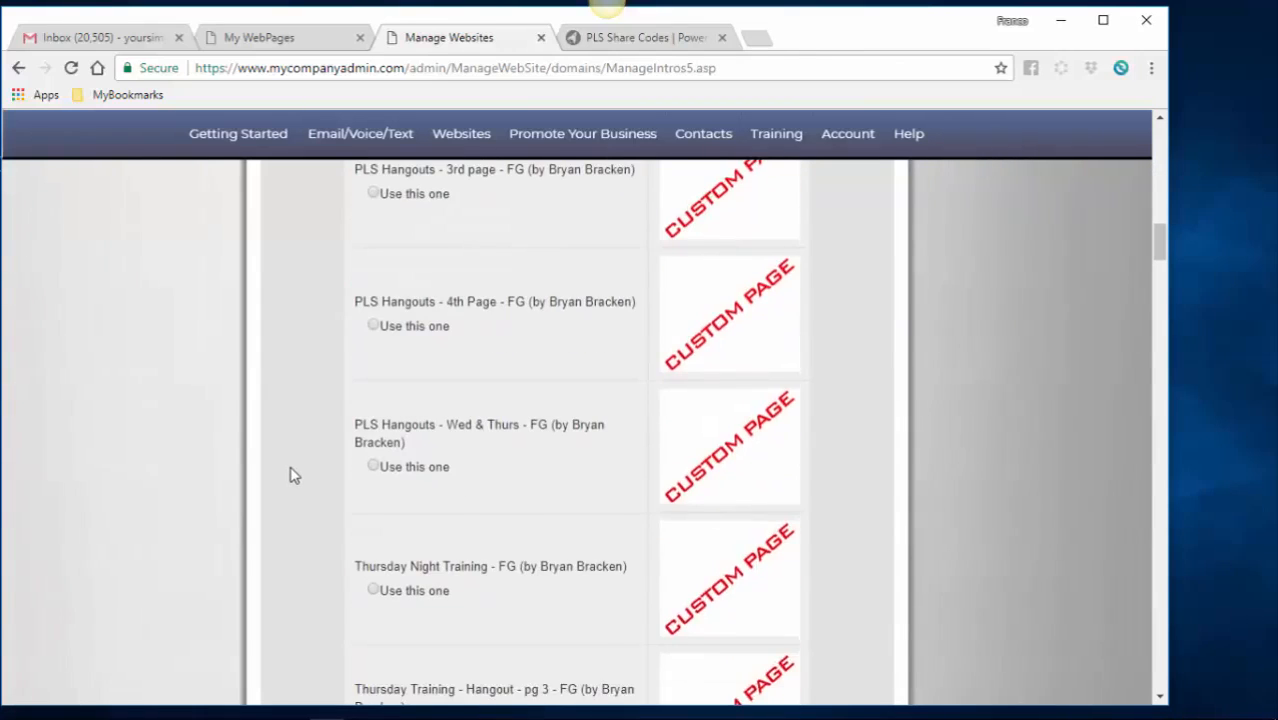
scroll(291, 472, "down", 1)
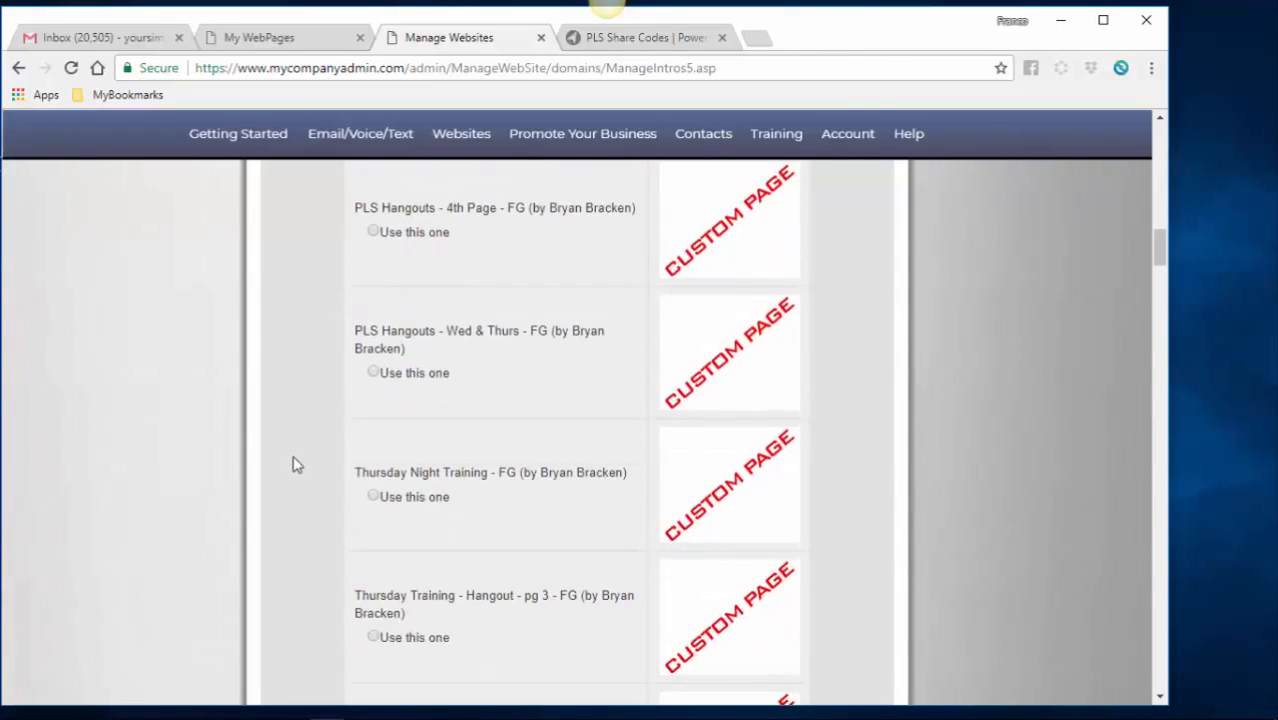
scroll(310, 463, "down", 3)
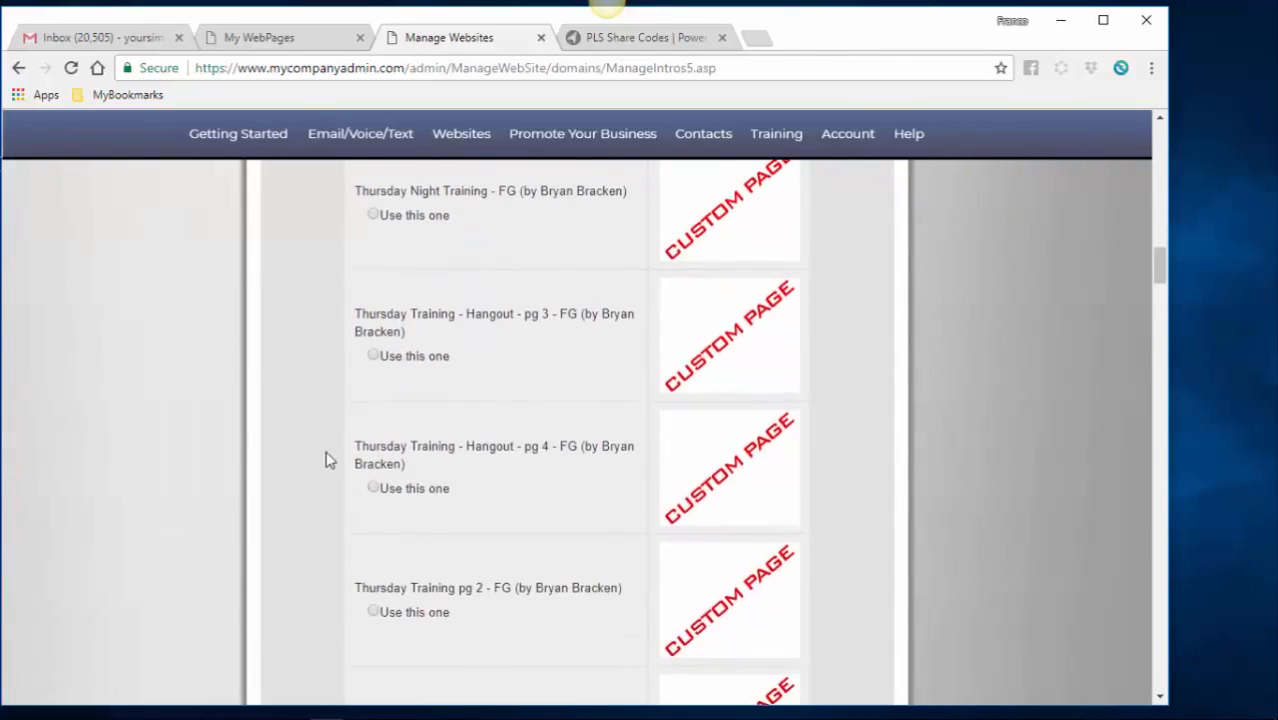
scroll(325, 460, "down", 6)
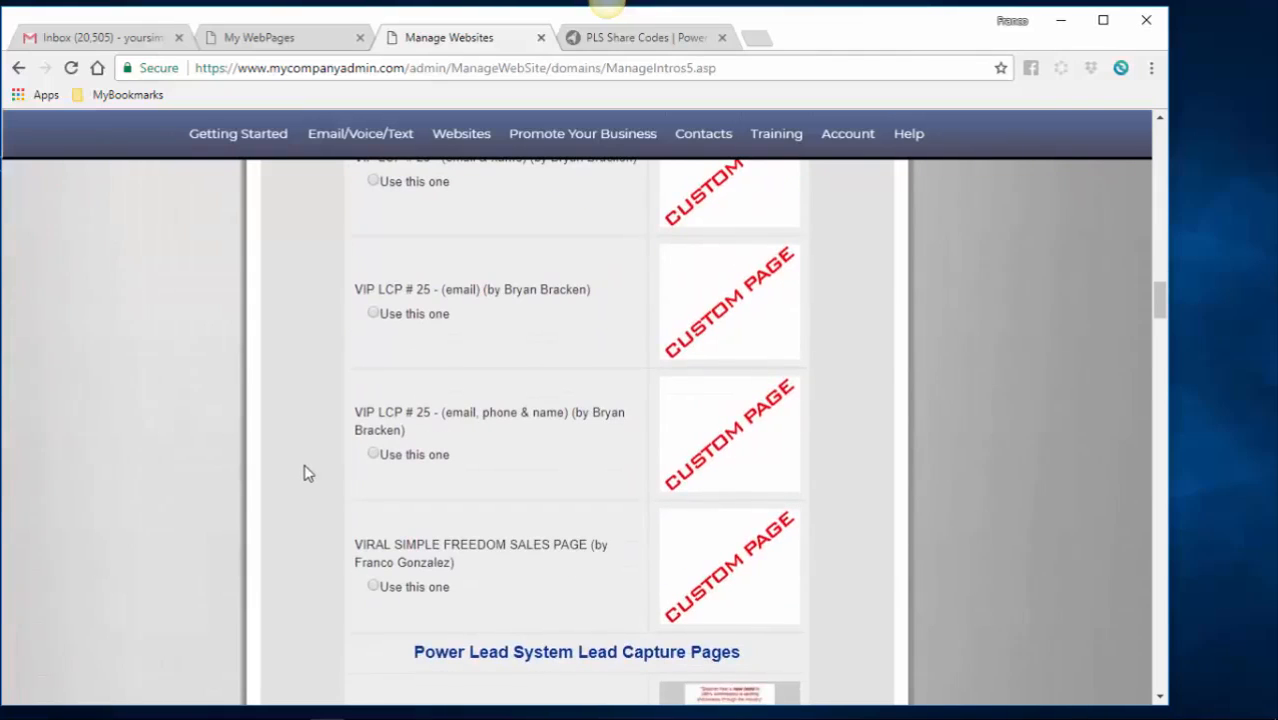
scroll(304, 470, "down", 1)
scroll(287, 466, "down", 2)
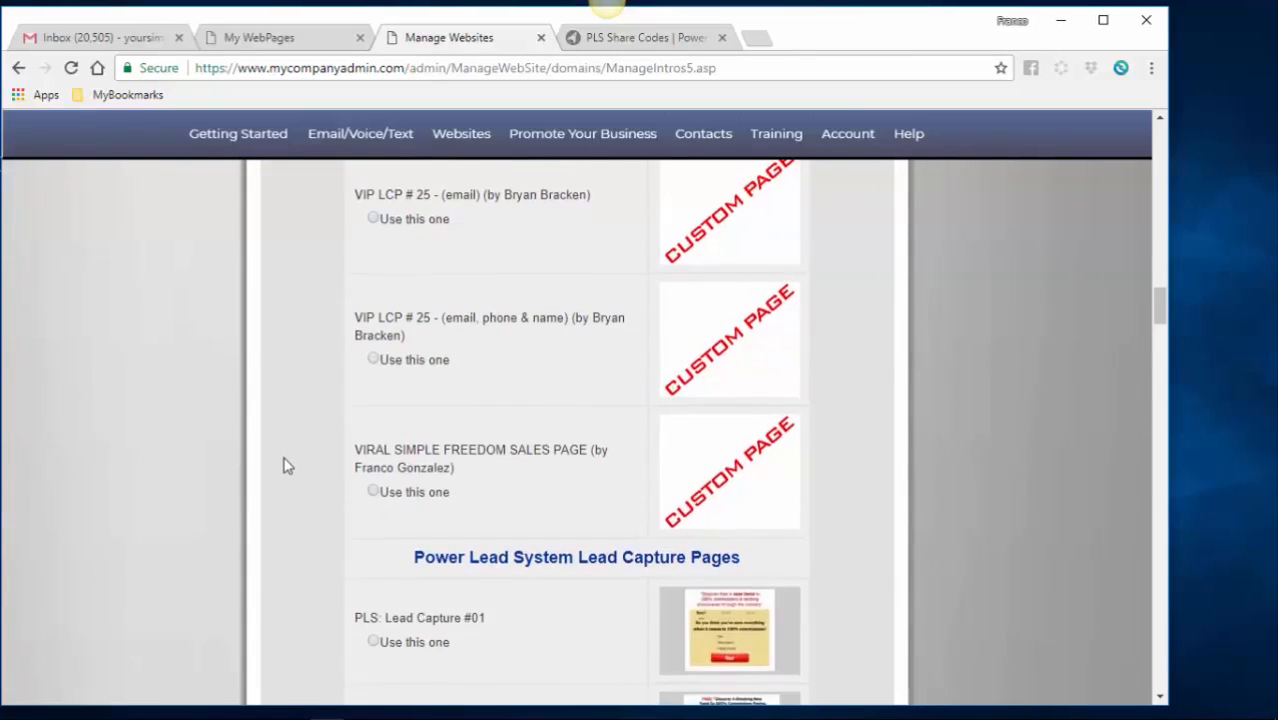
scroll(280, 458, "down", 1)
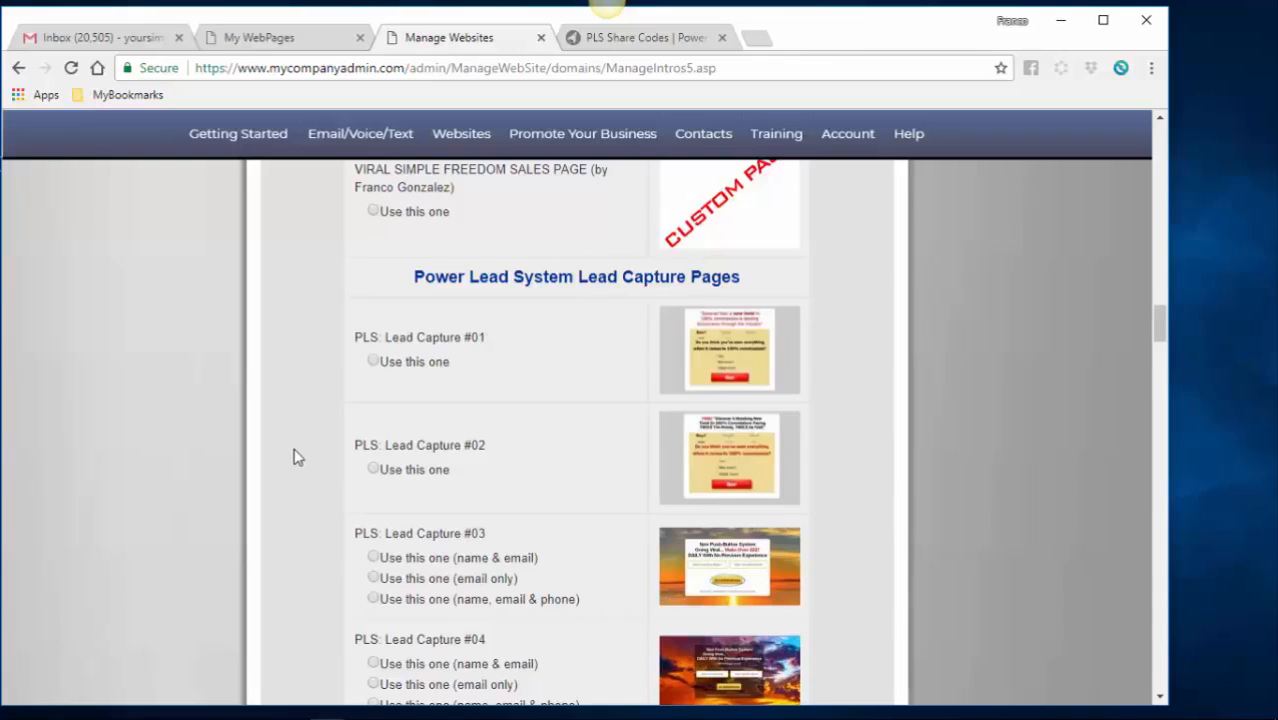
scroll(293, 457, "down", 3)
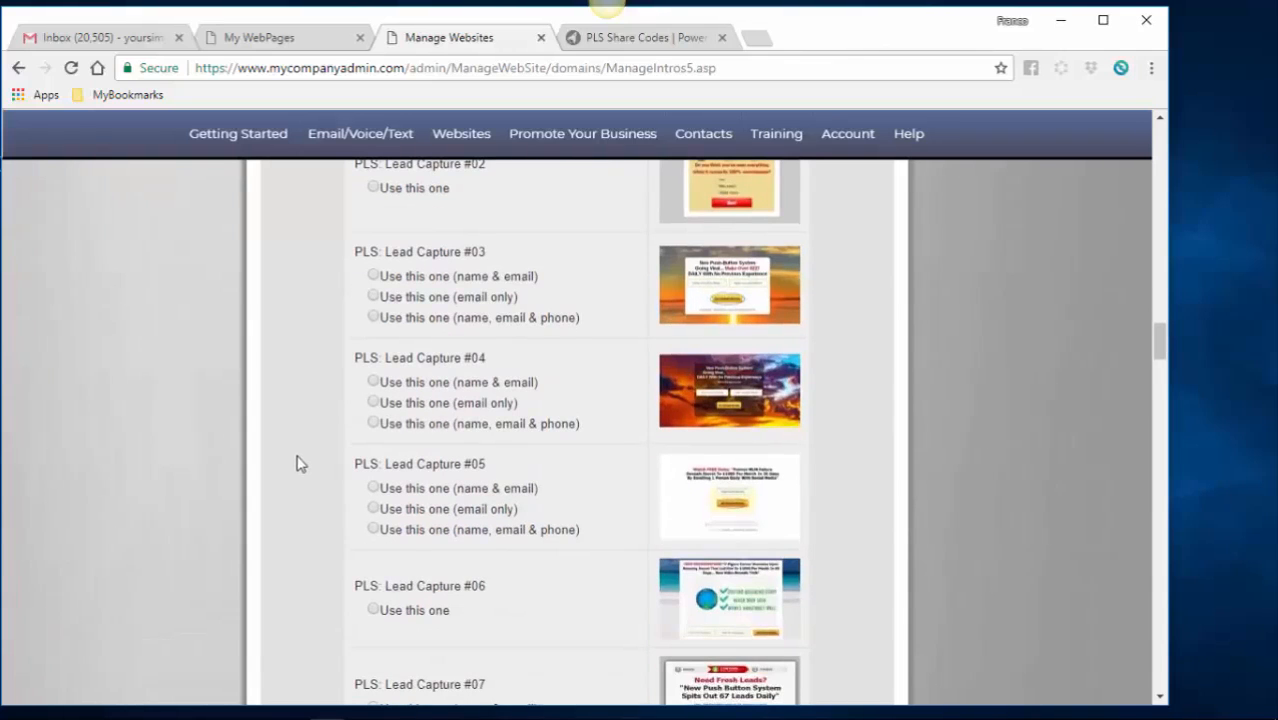
scroll(296, 462, "down", 6)
scroll(298, 460, "down", 4)
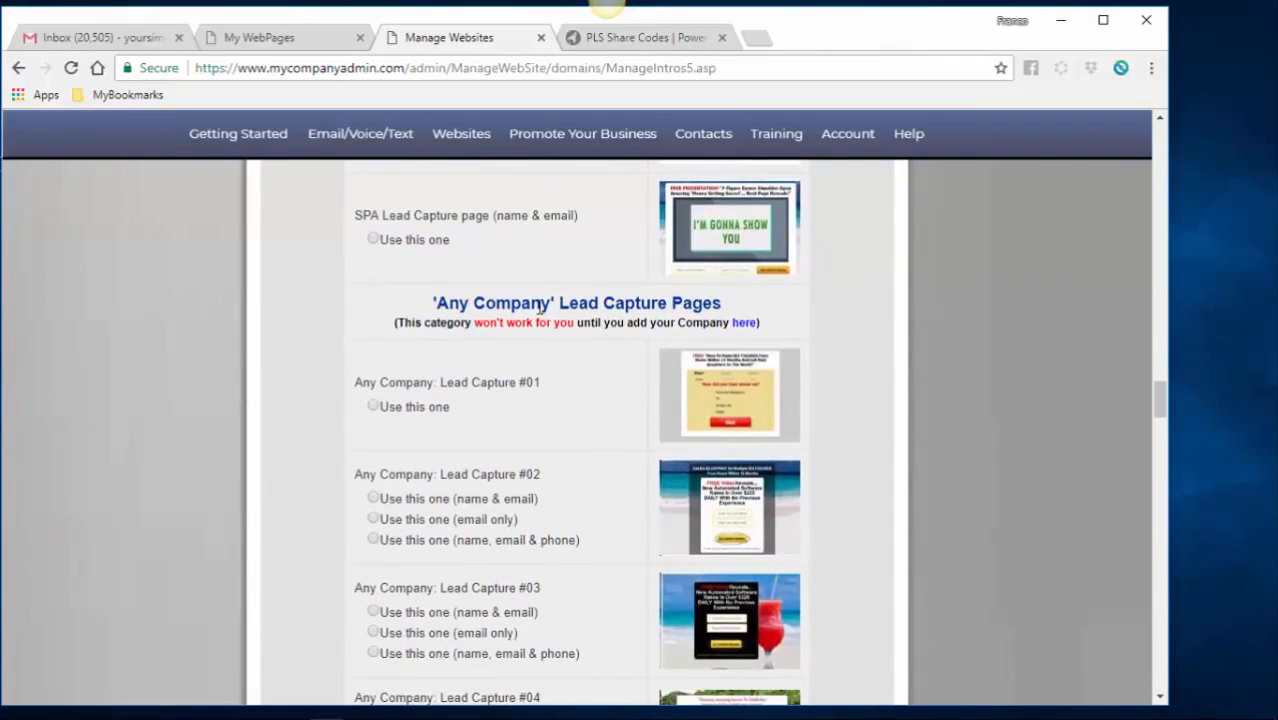
scroll(362, 498, "down", 2)
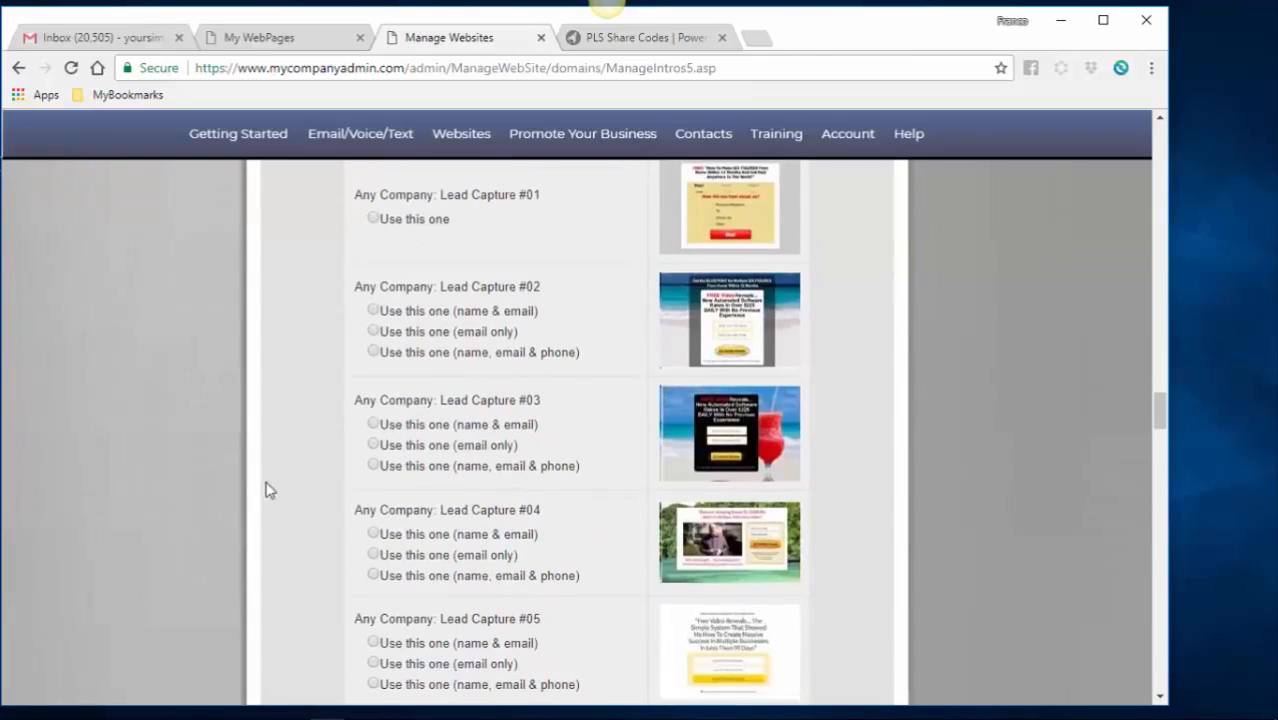
scroll(280, 447, "down", 3)
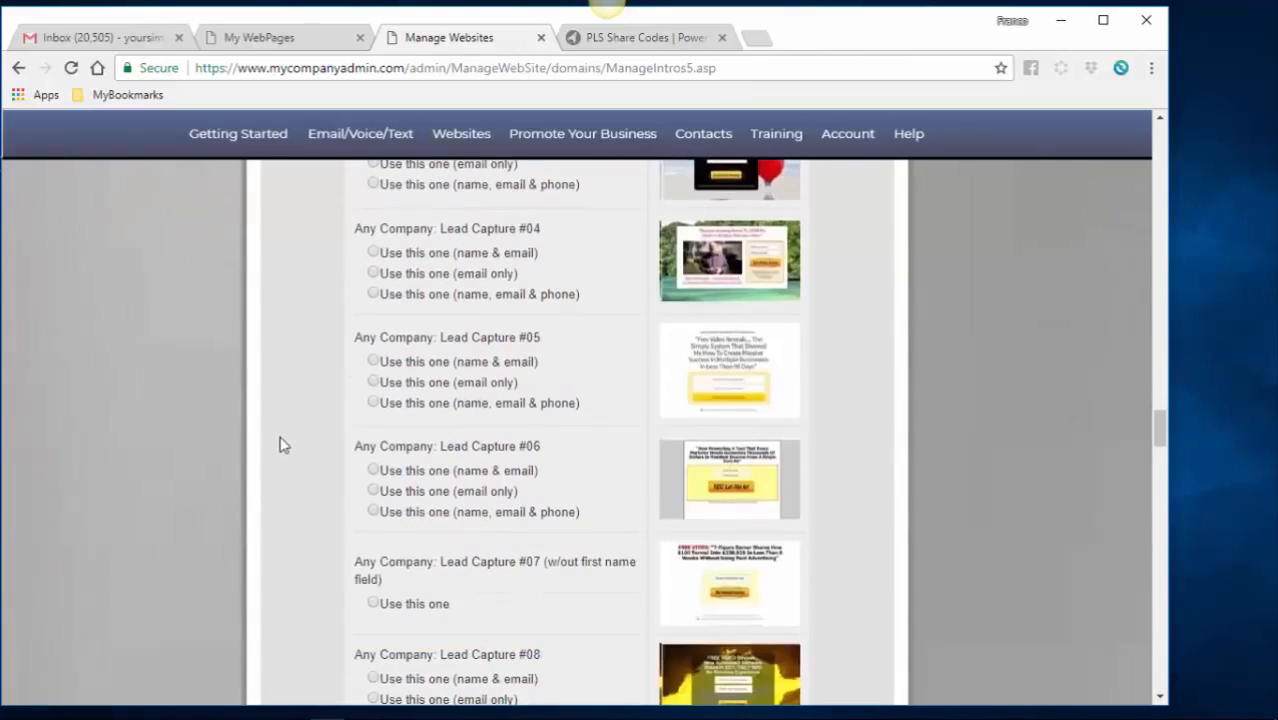
scroll(280, 445, "down", 3)
scroll(280, 445, "down", 3)
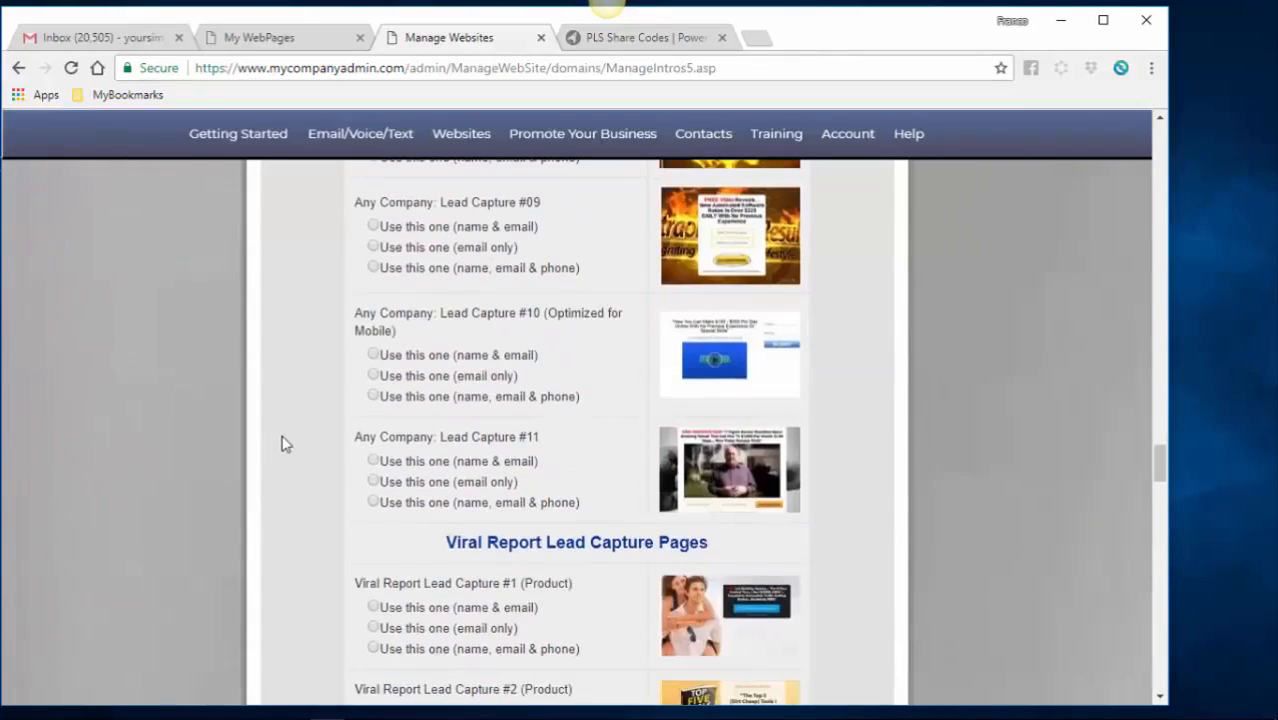
scroll(285, 442, "down", 3)
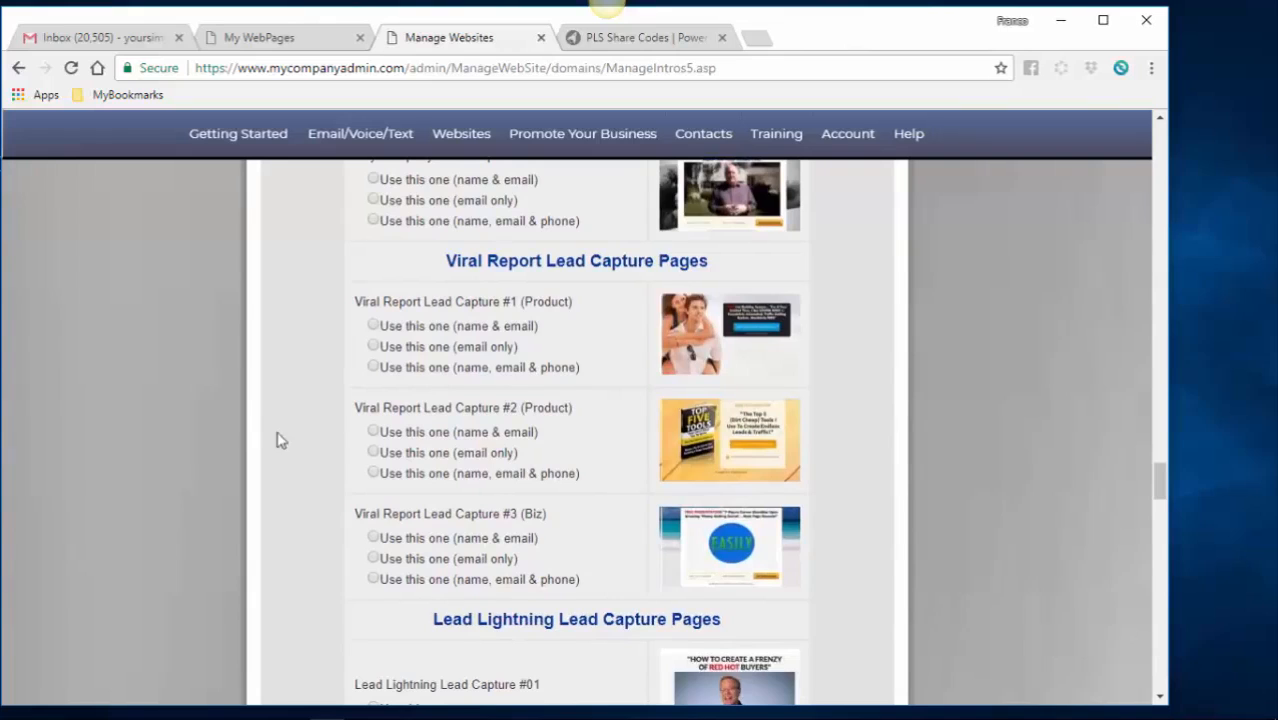
scroll(277, 437, "down", 3)
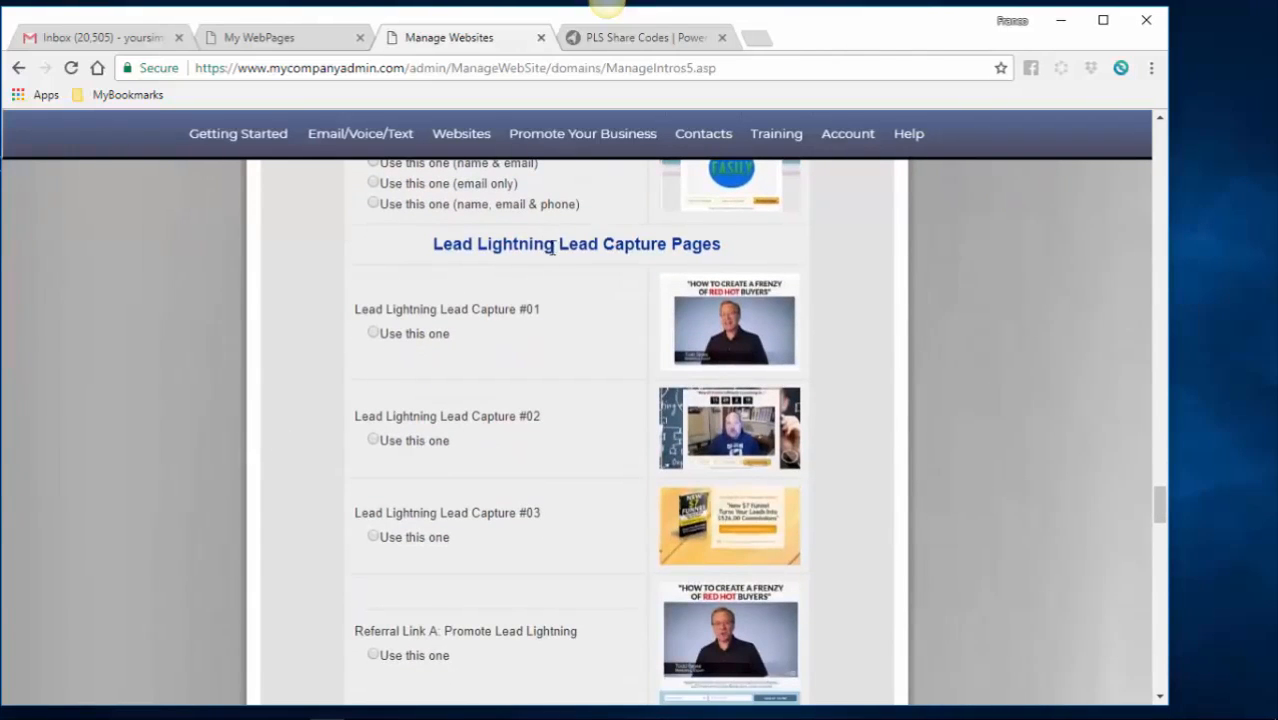
scroll(297, 400, "down", 3)
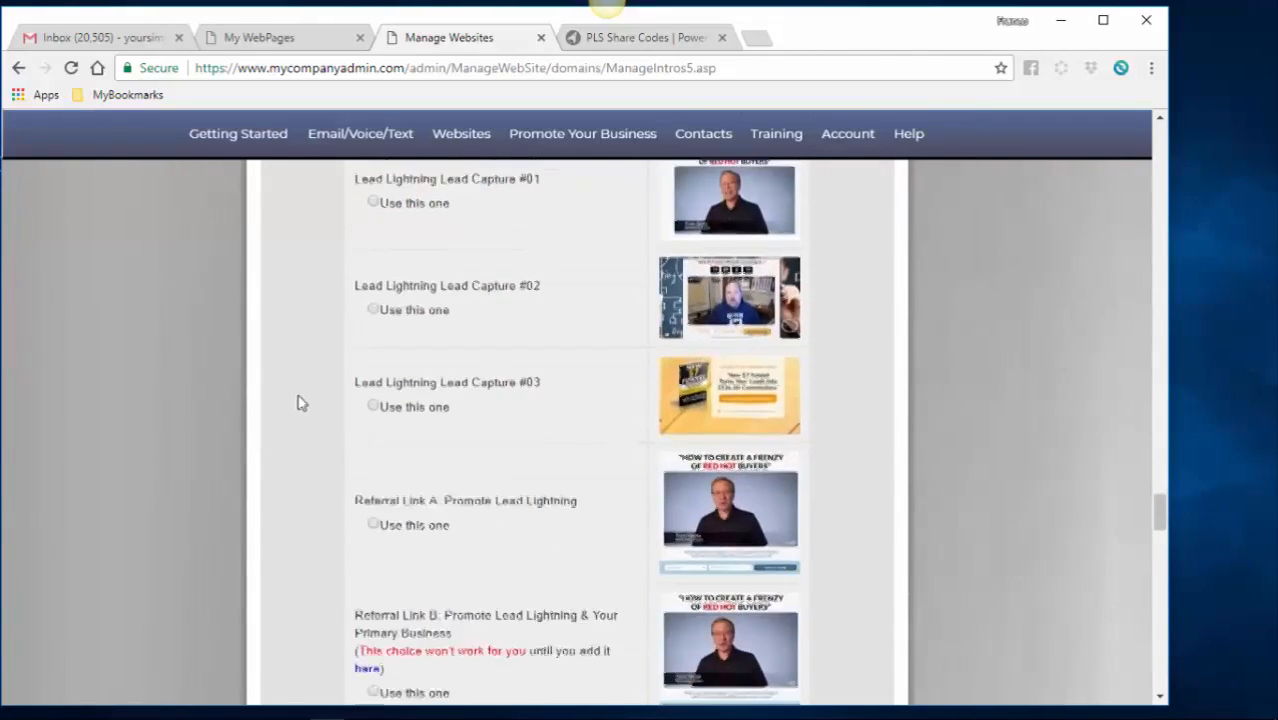
Step: Under Bypass Lead Capture Pages, tick 'Use this one' for Sales Page (SPA)
scroll(266, 413, "down", 2)
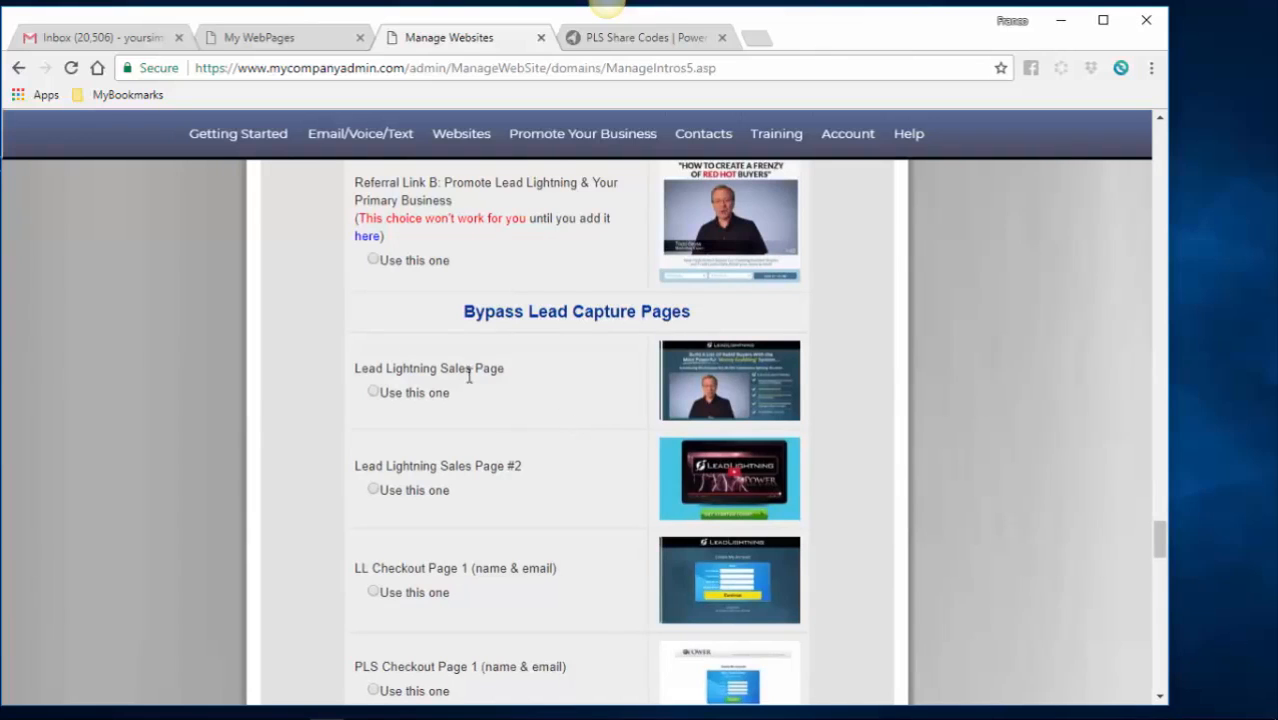
scroll(298, 448, "down", 1)
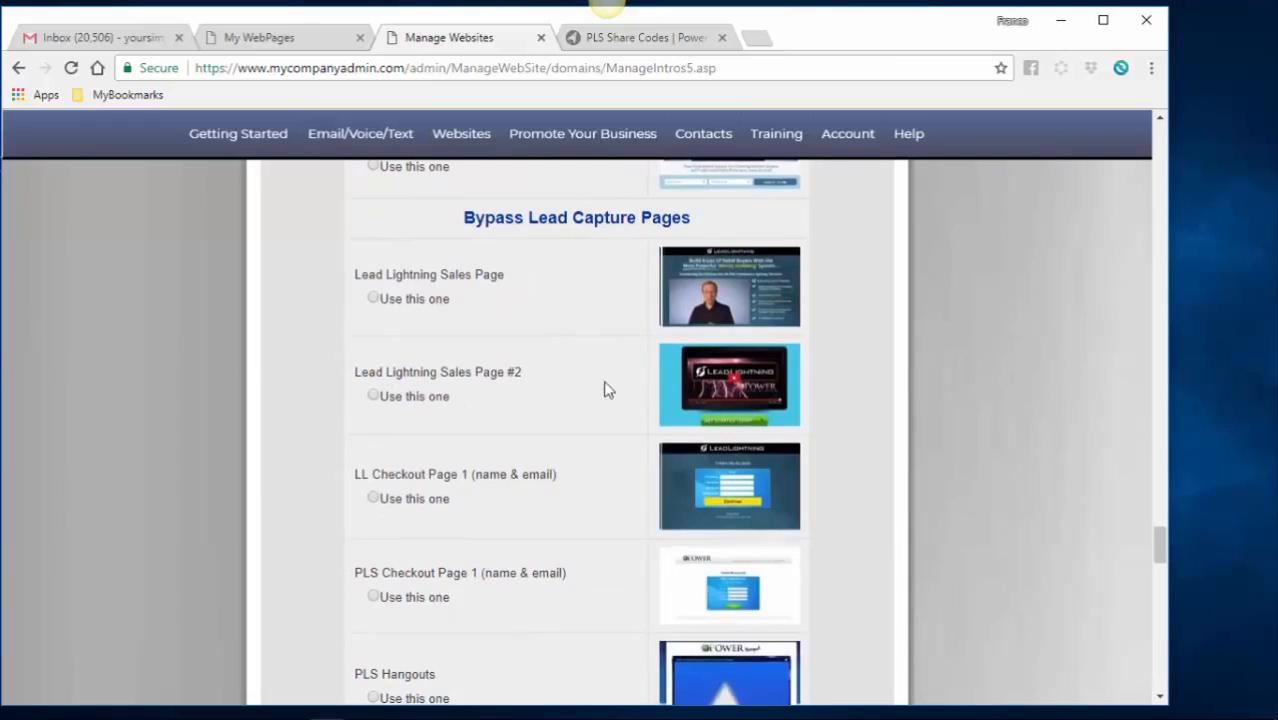
scroll(262, 484, "down", 2)
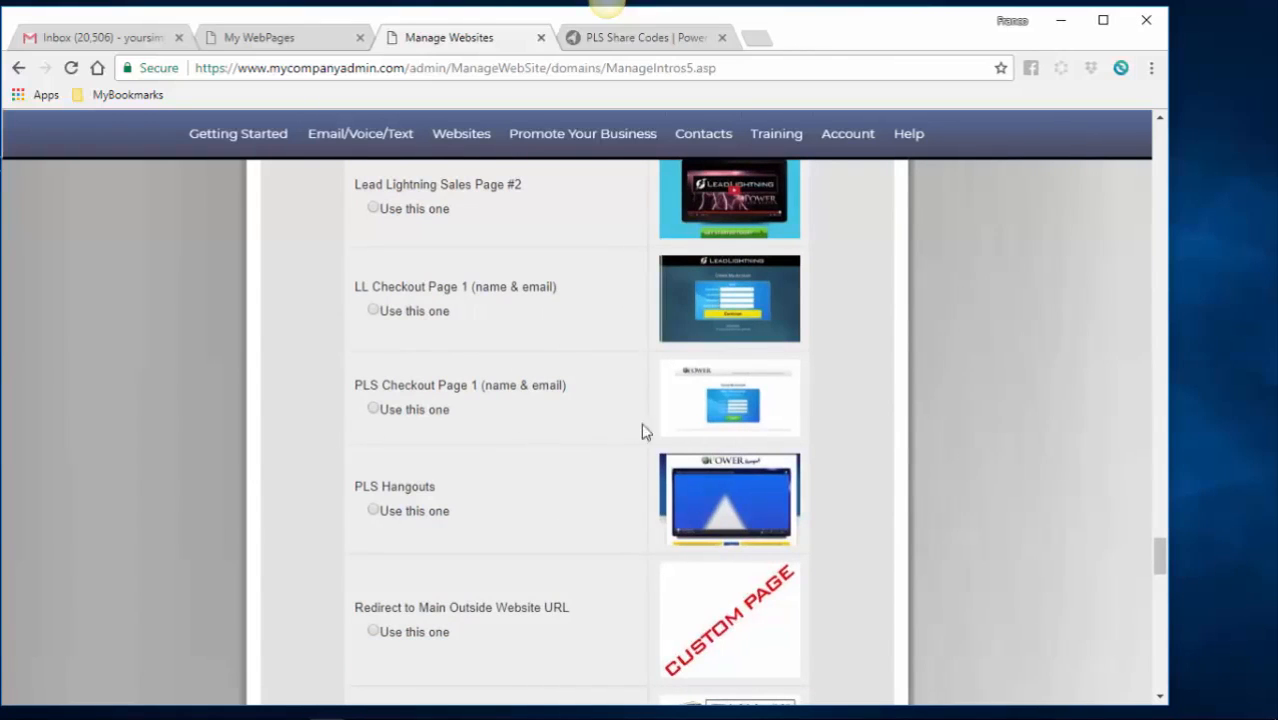
scroll(335, 440, "down", 1)
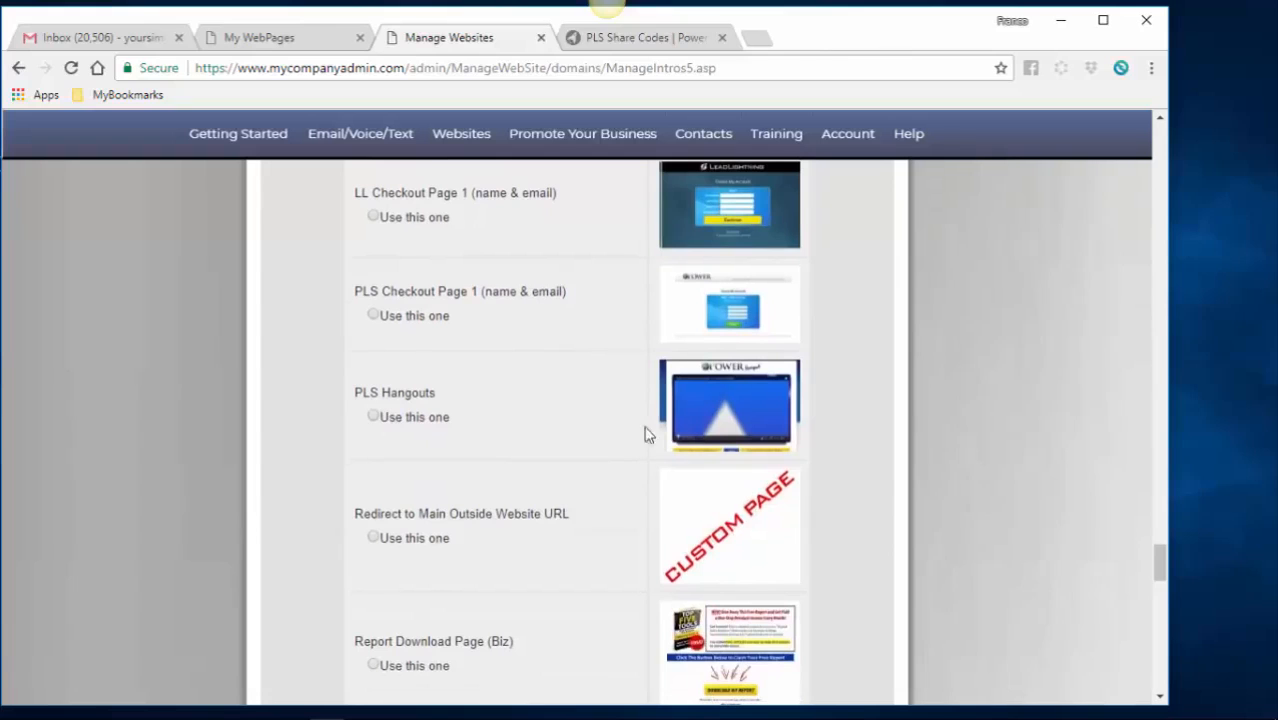
scroll(310, 482, "down", 1)
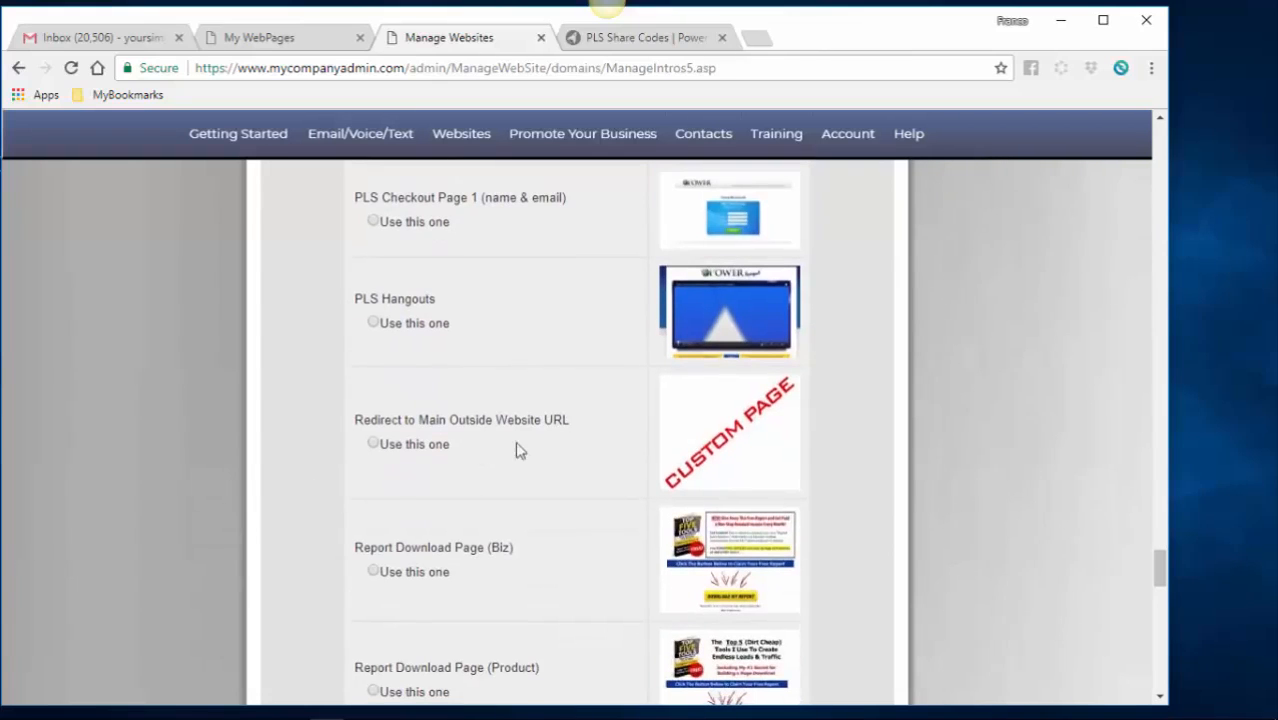
scroll(300, 478, "down", 2)
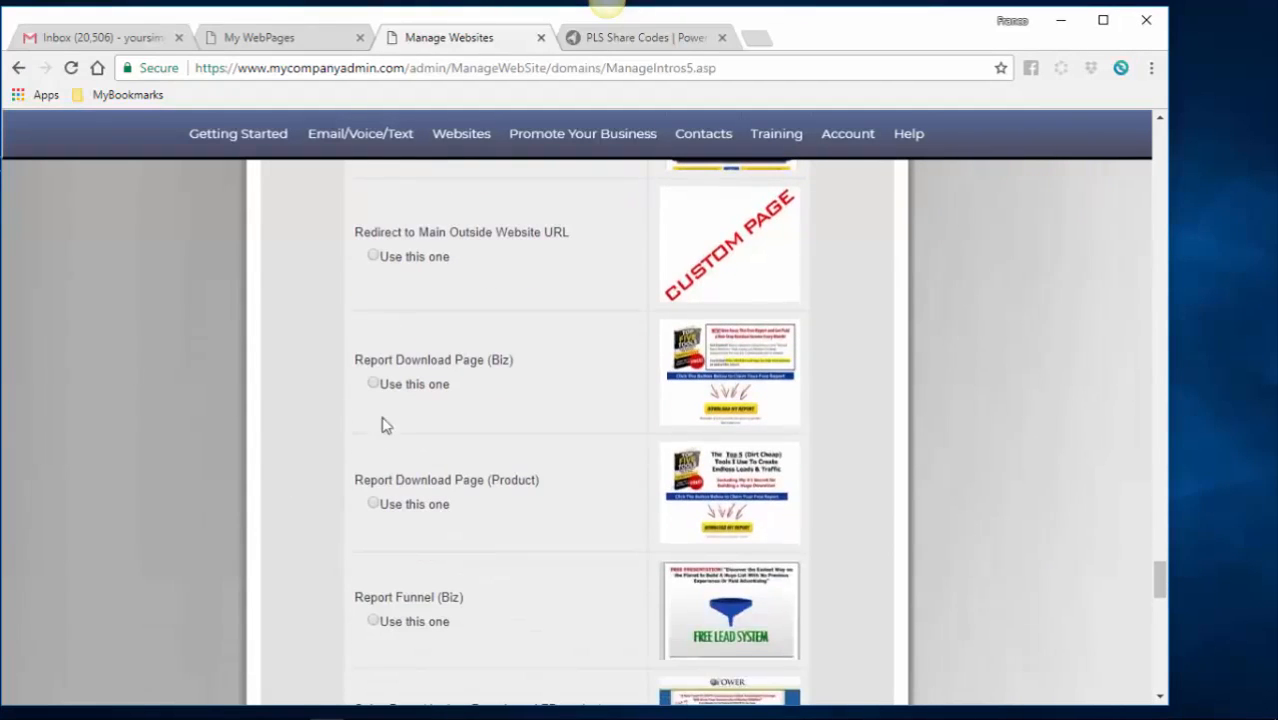
scroll(330, 445, "down", 2)
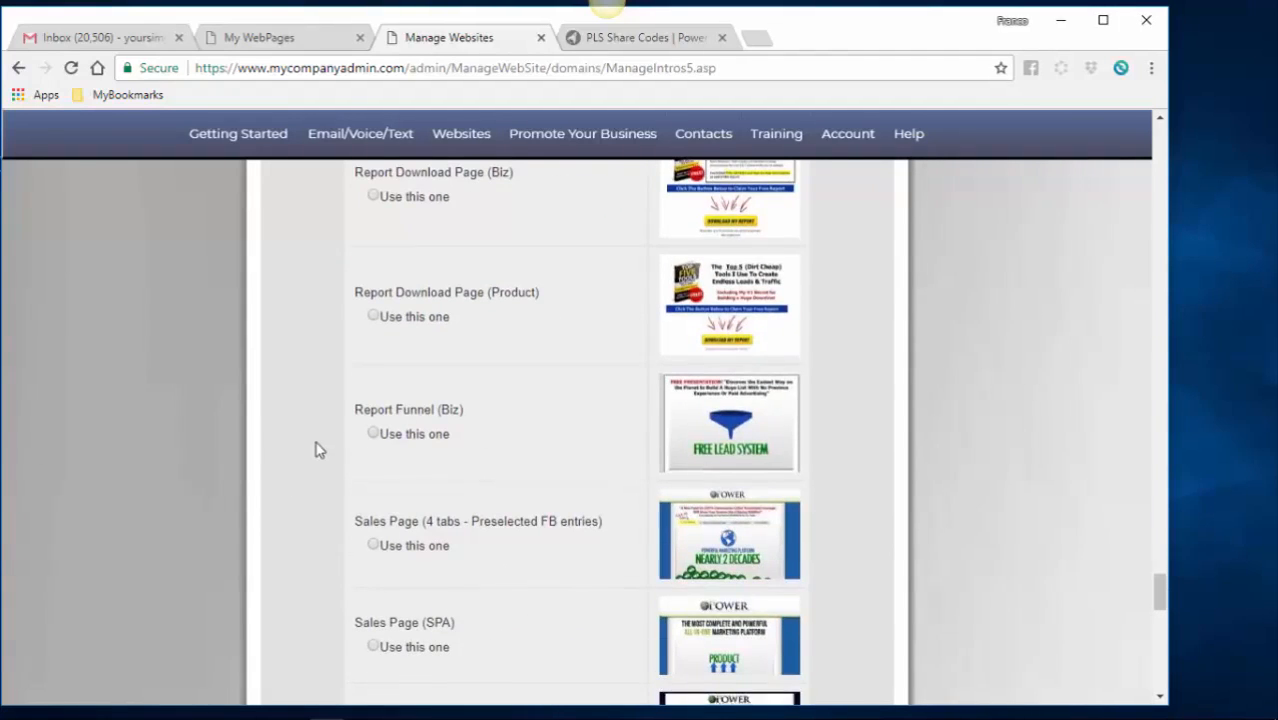
scroll(310, 450, "down", 2)
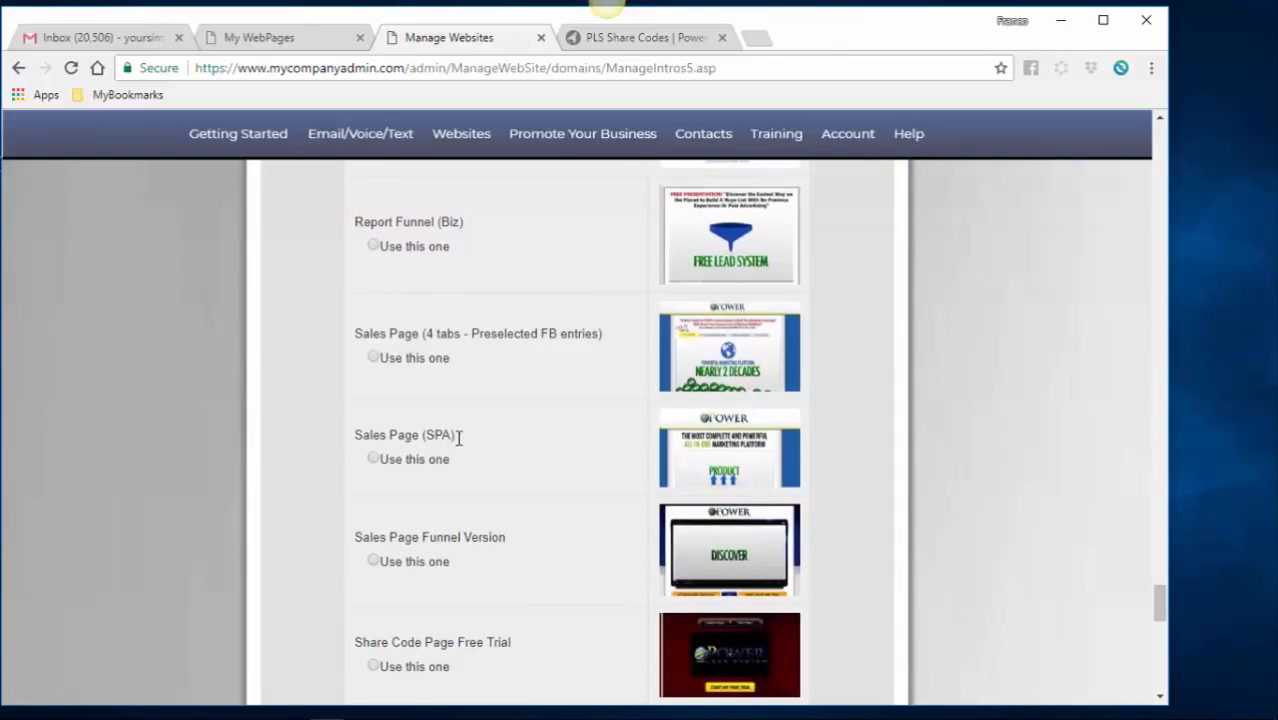
scroll(553, 459, "down", 1)
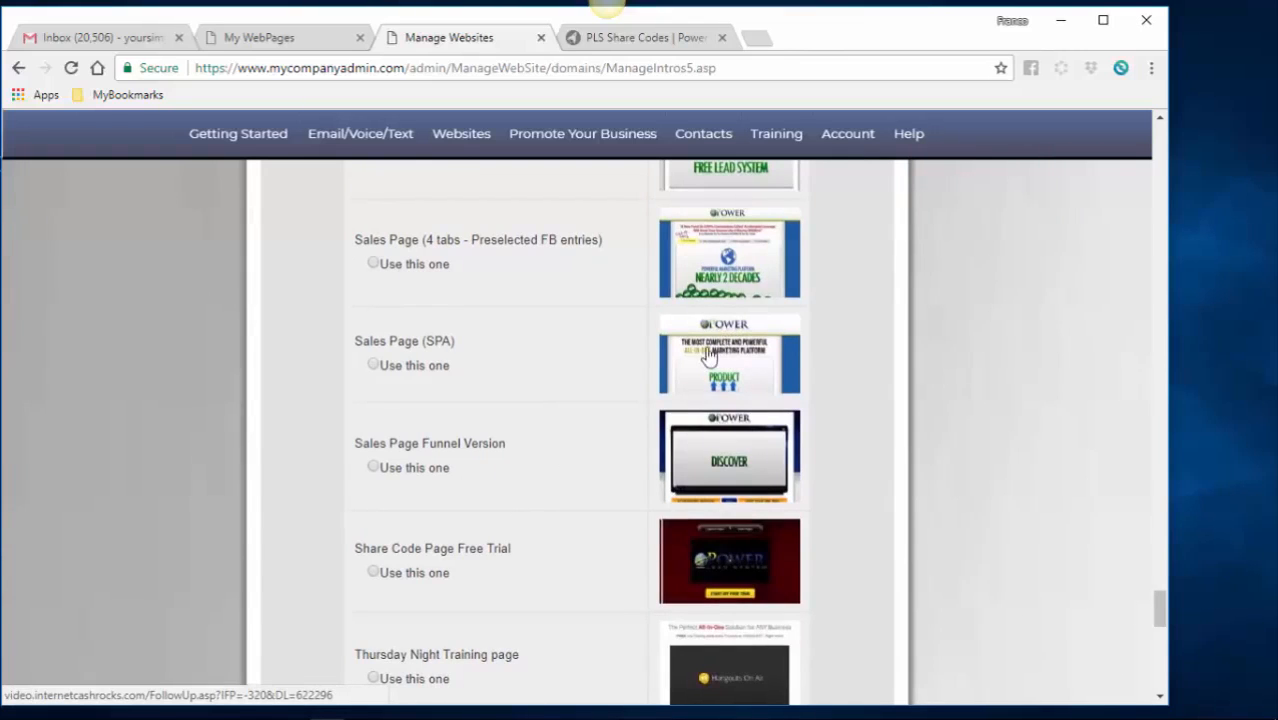
left_click(373, 366)
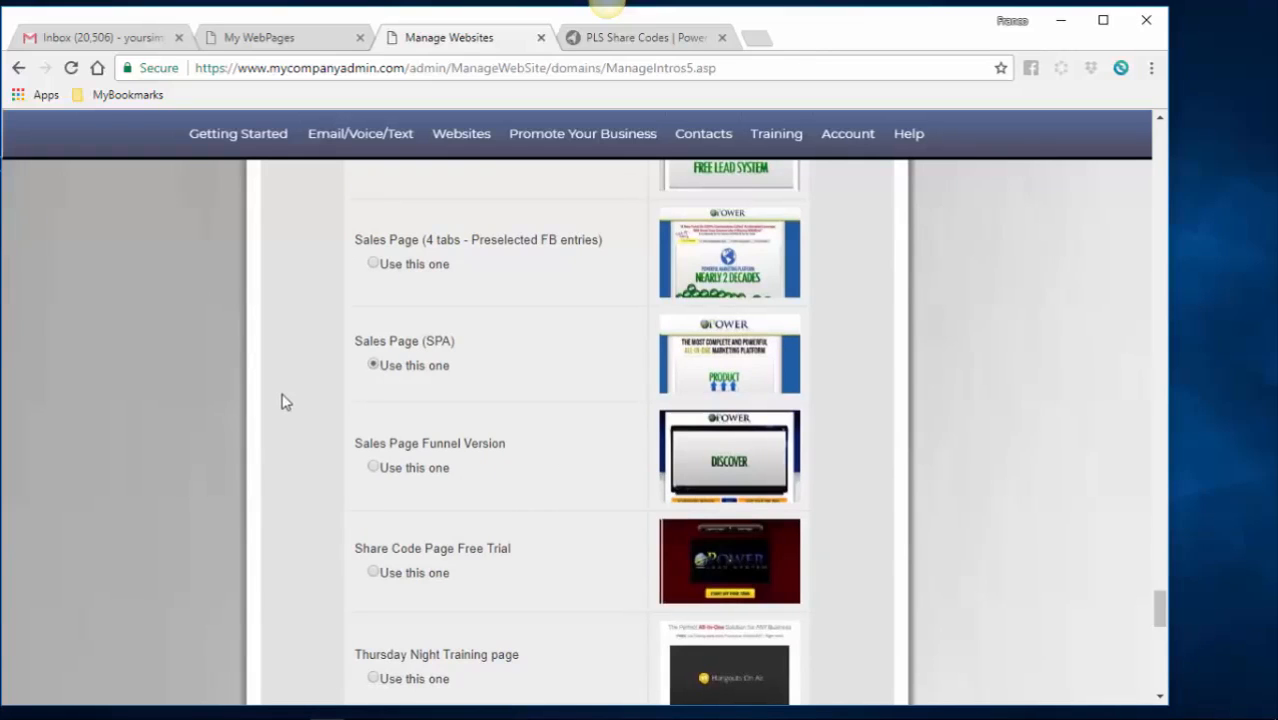
Step: Save the Sales Page (SPA) choice with Save My Choice for video.internetcashrocks.com
scroll(281, 401, "down", 5)
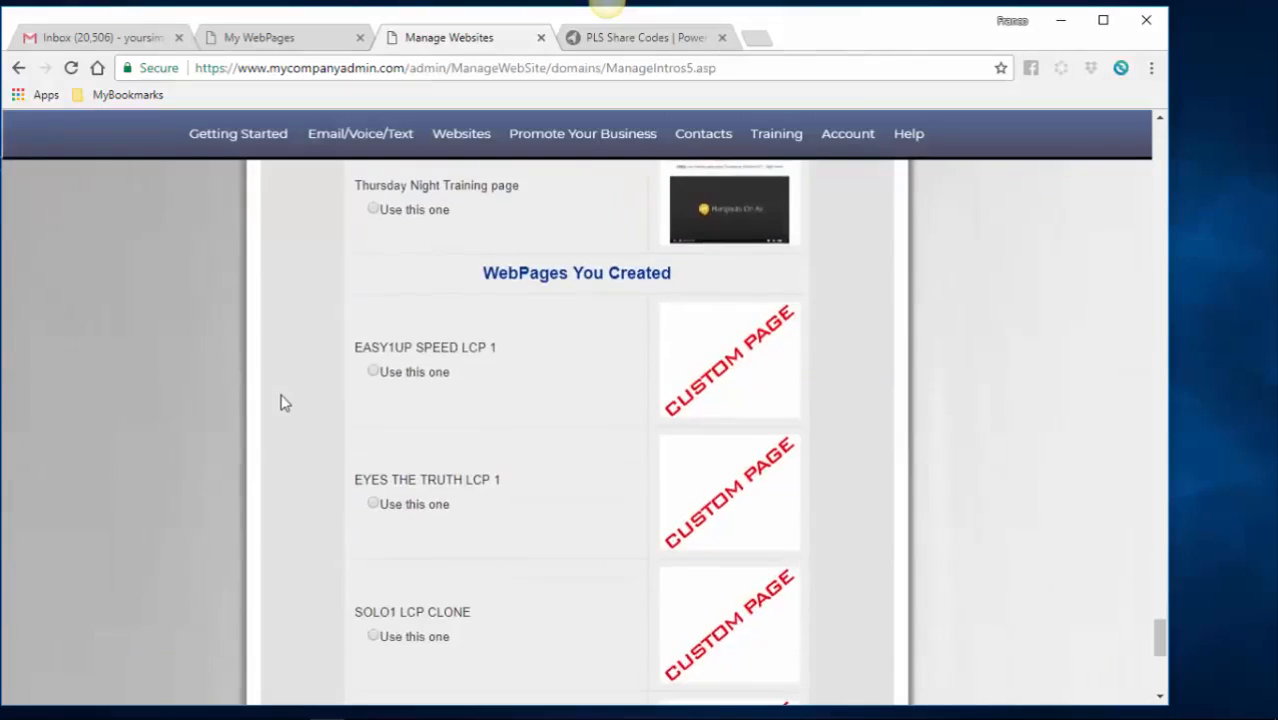
scroll(281, 404, "down", 3)
scroll(281, 404, "down", 3)
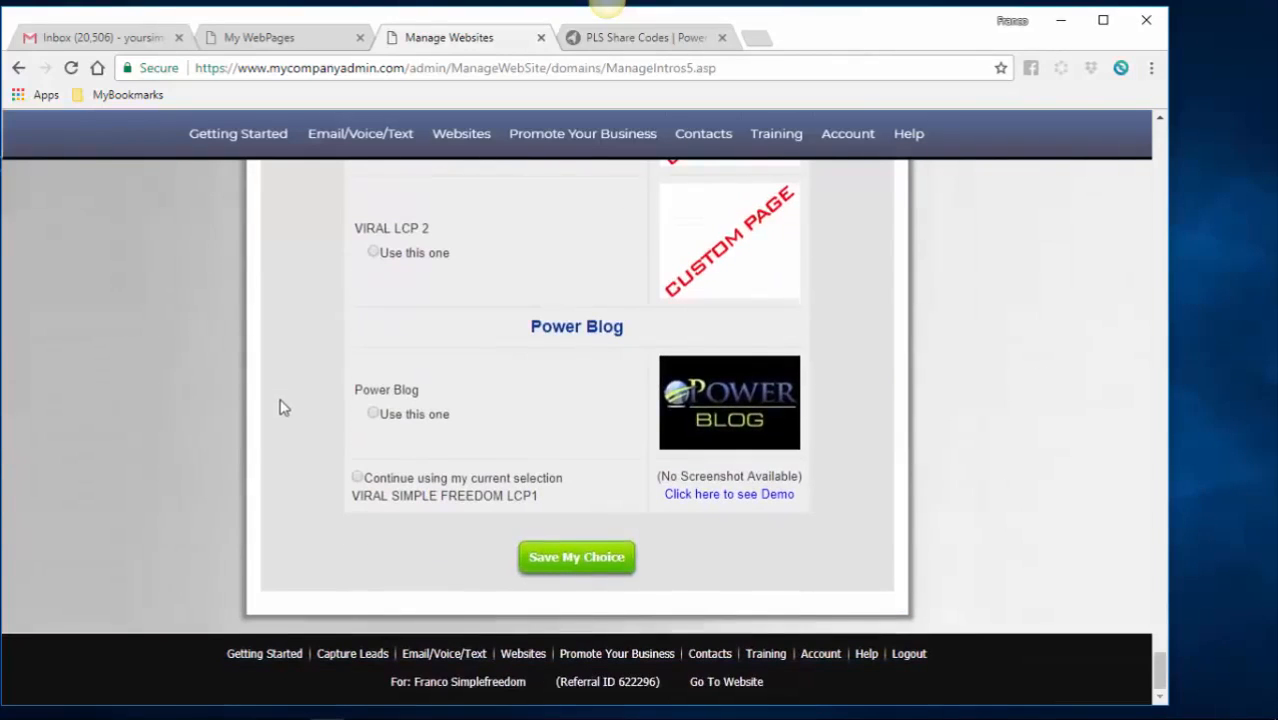
left_click(572, 560)
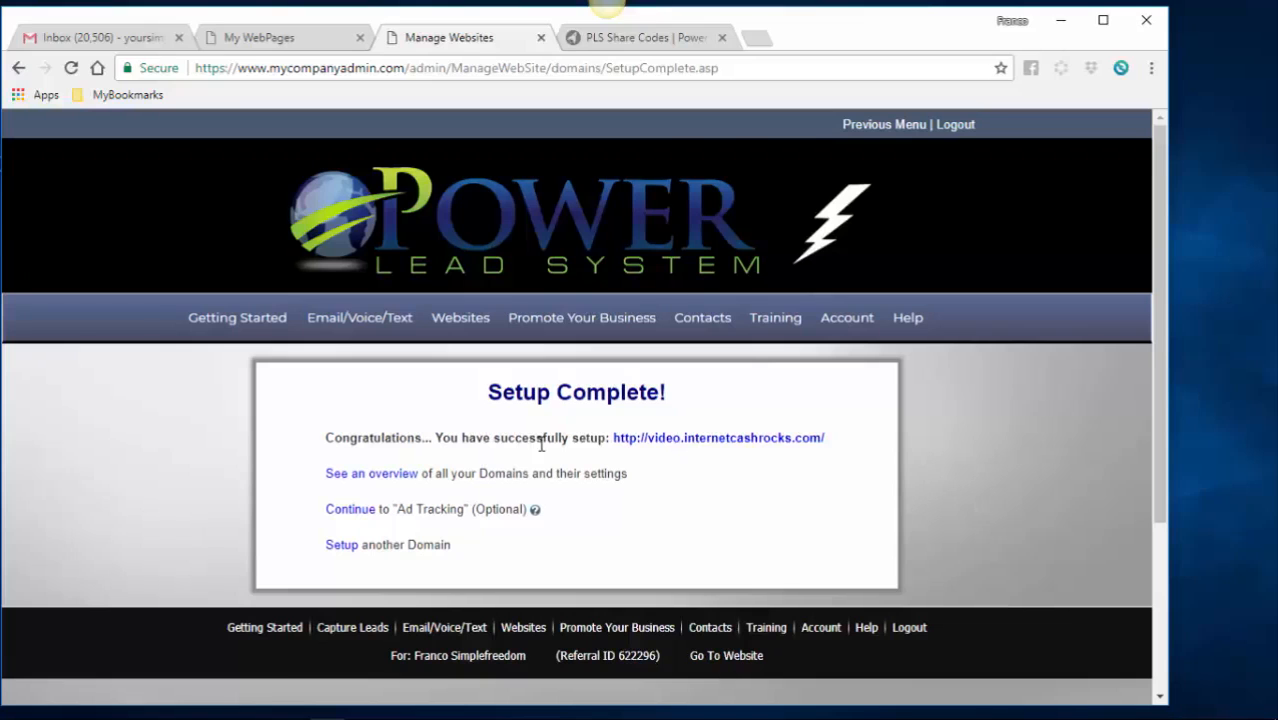
left_click(689, 440)
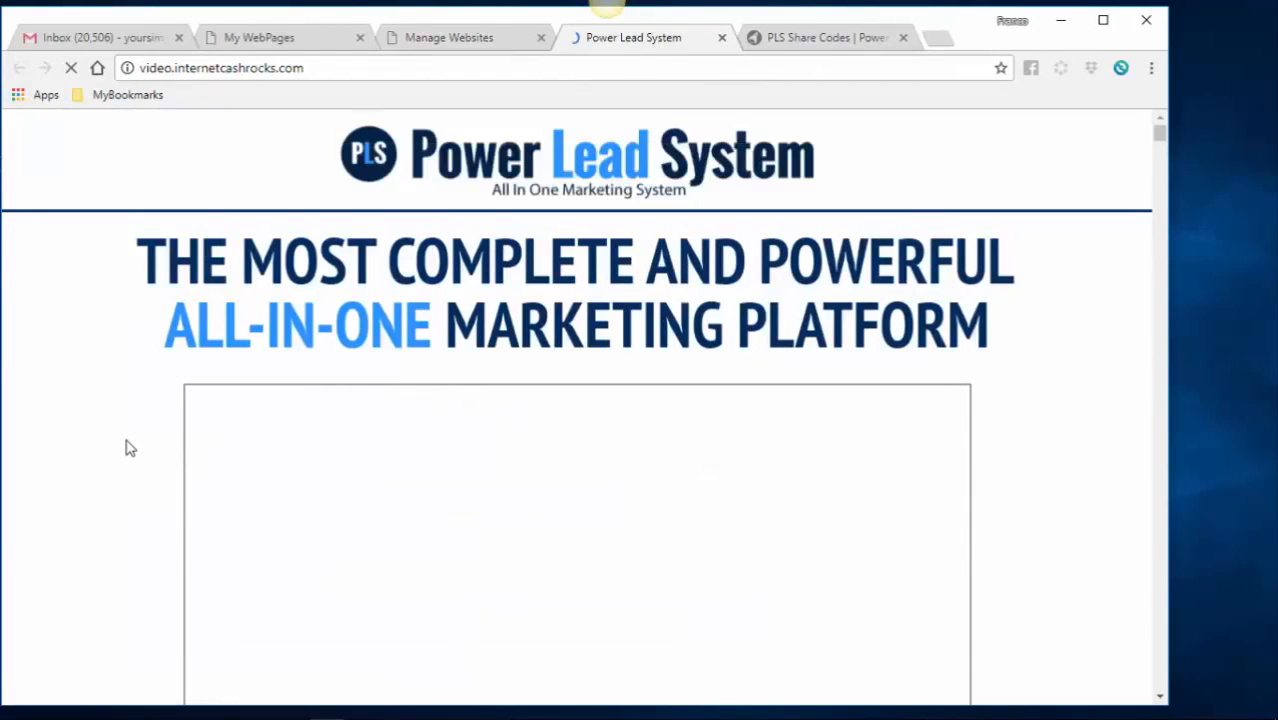
Step: Review the video.internetcashrocks.com sales page, then select its URL in the address bar
scroll(300, 444, "down", 2)
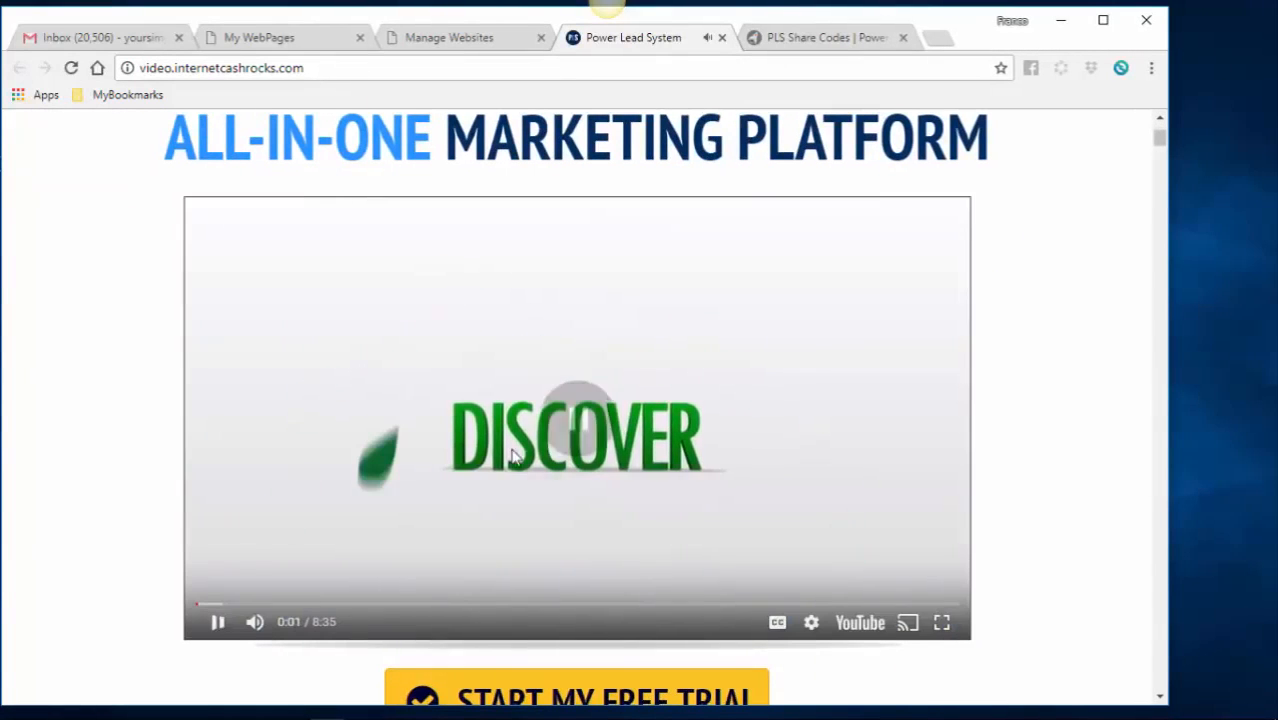
scroll(140, 551, "up", 2)
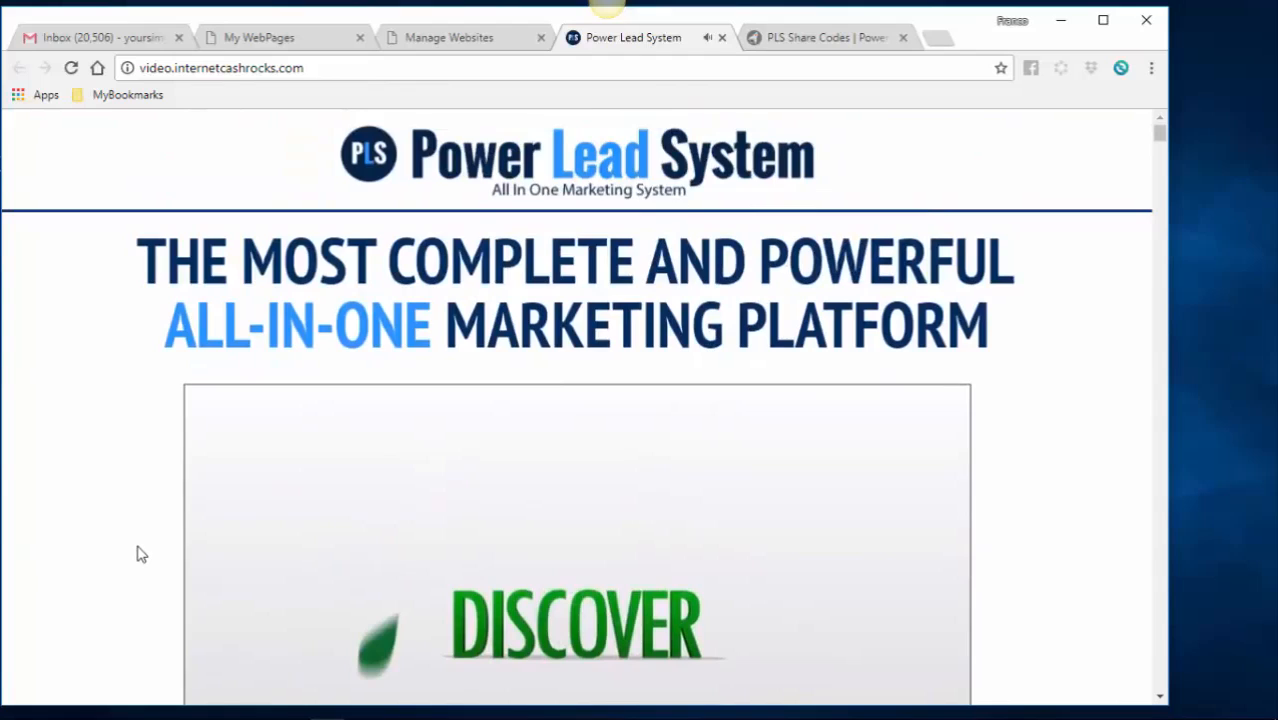
scroll(140, 554, "down", 12)
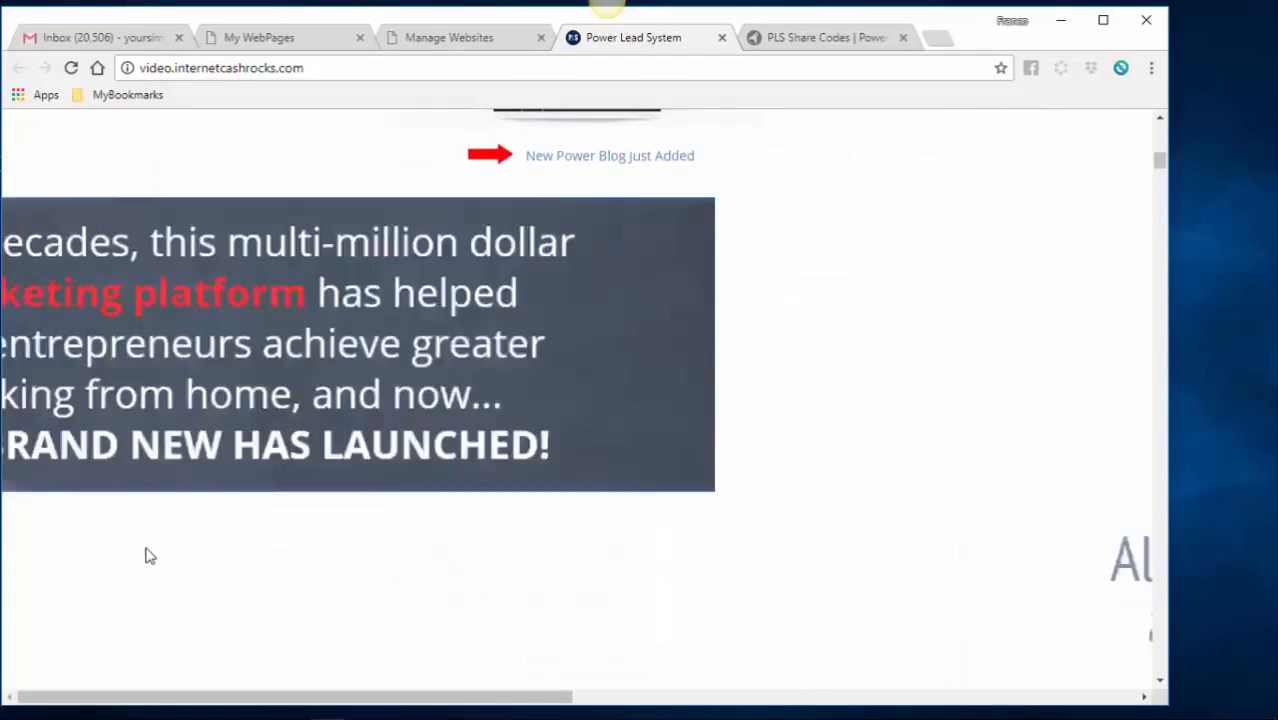
scroll(146, 557, "down", 13)
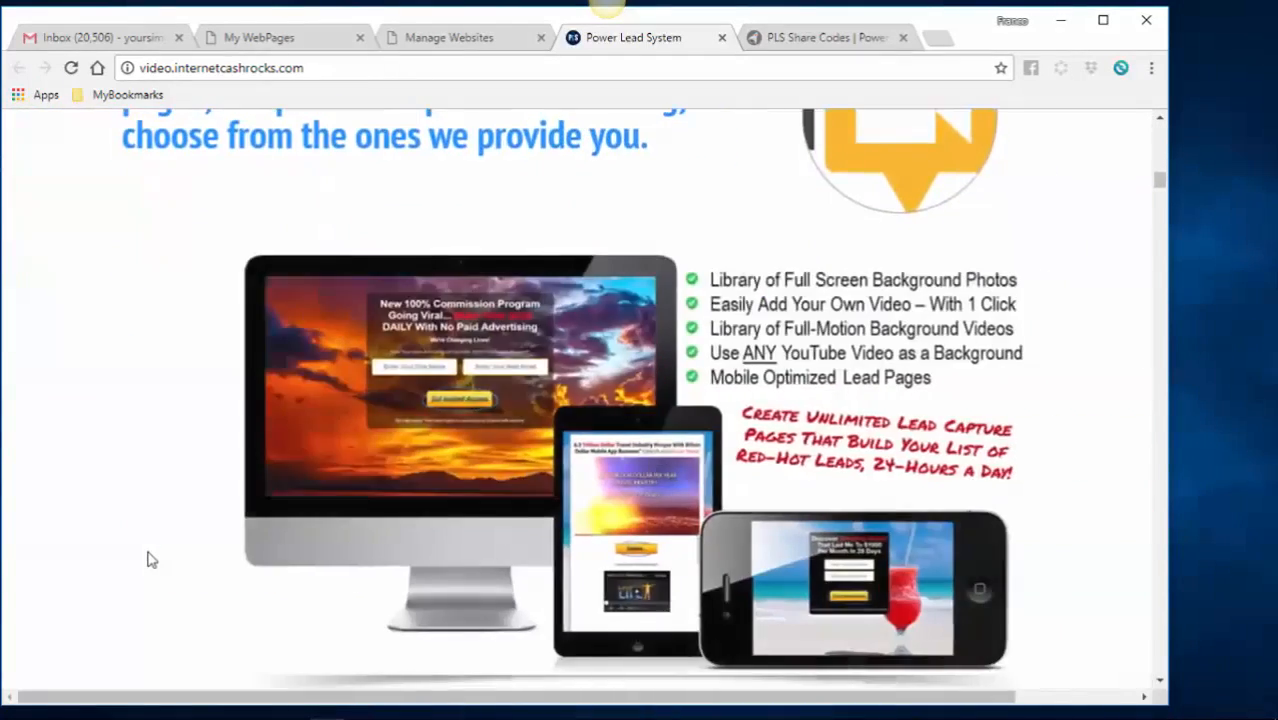
scroll(147, 560, "down", 5)
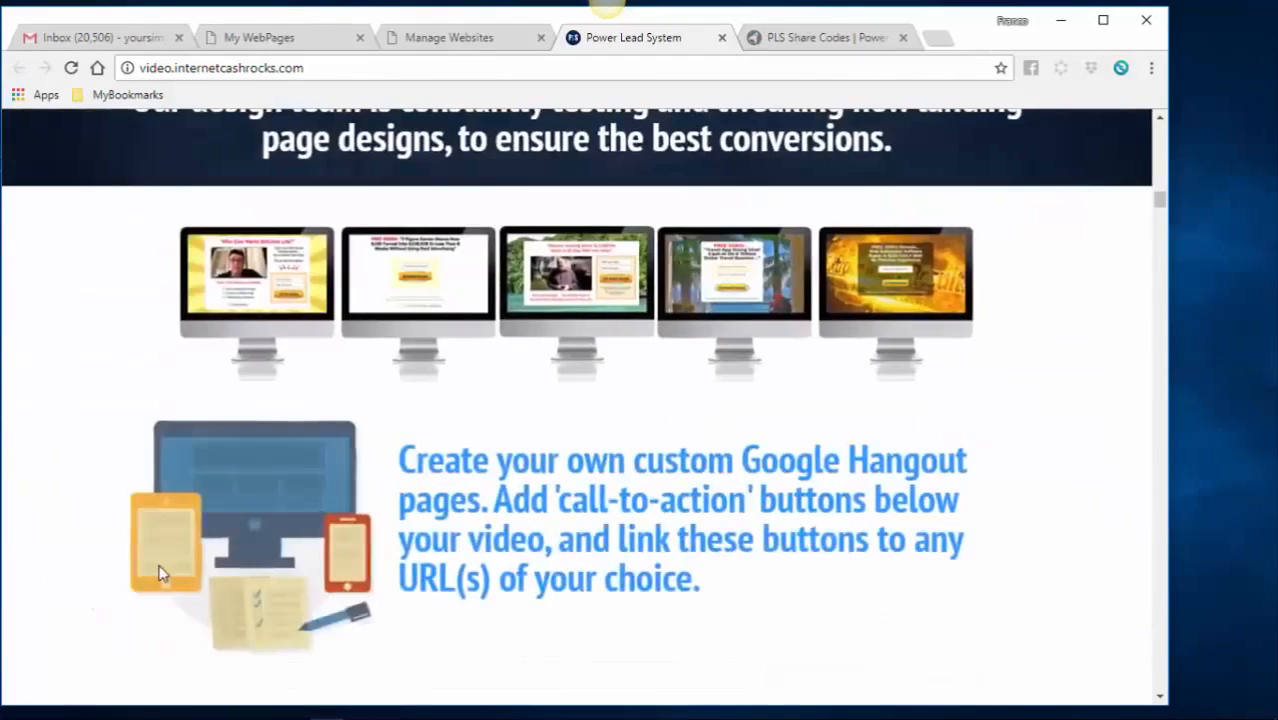
scroll(142, 578, "up", 8)
scroll(140, 580, "up", 15)
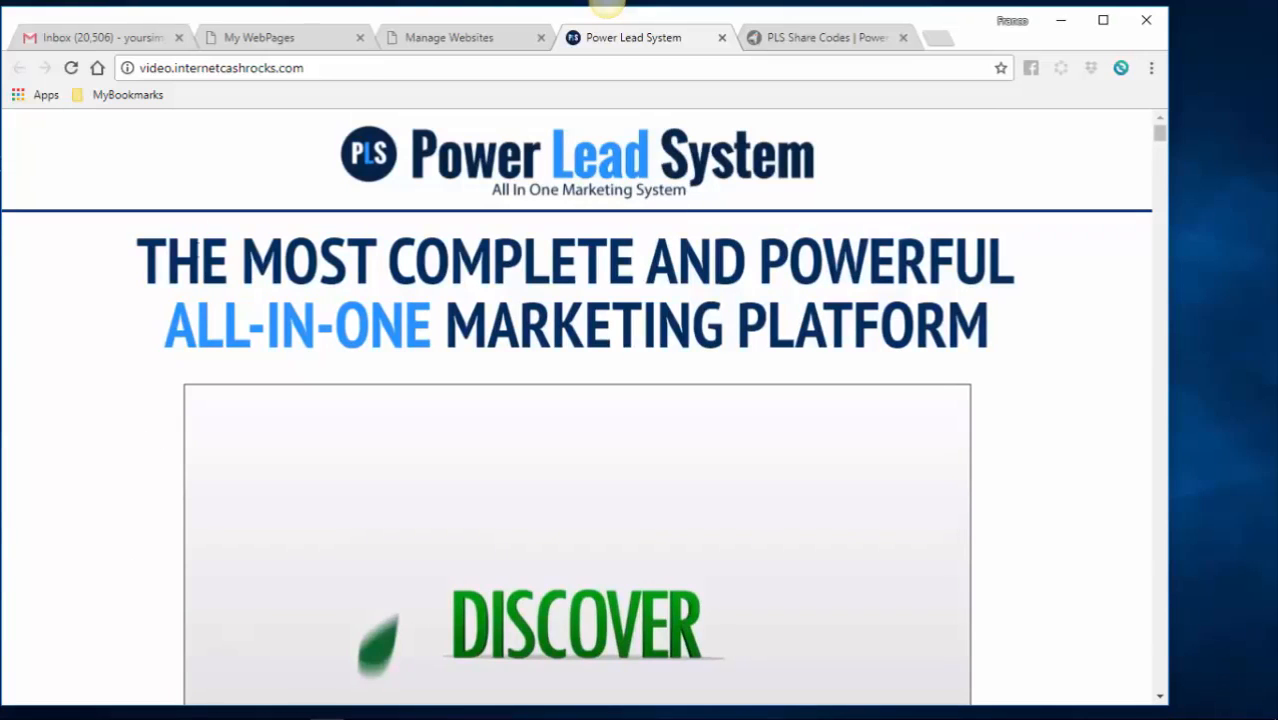
left_click(176, 67)
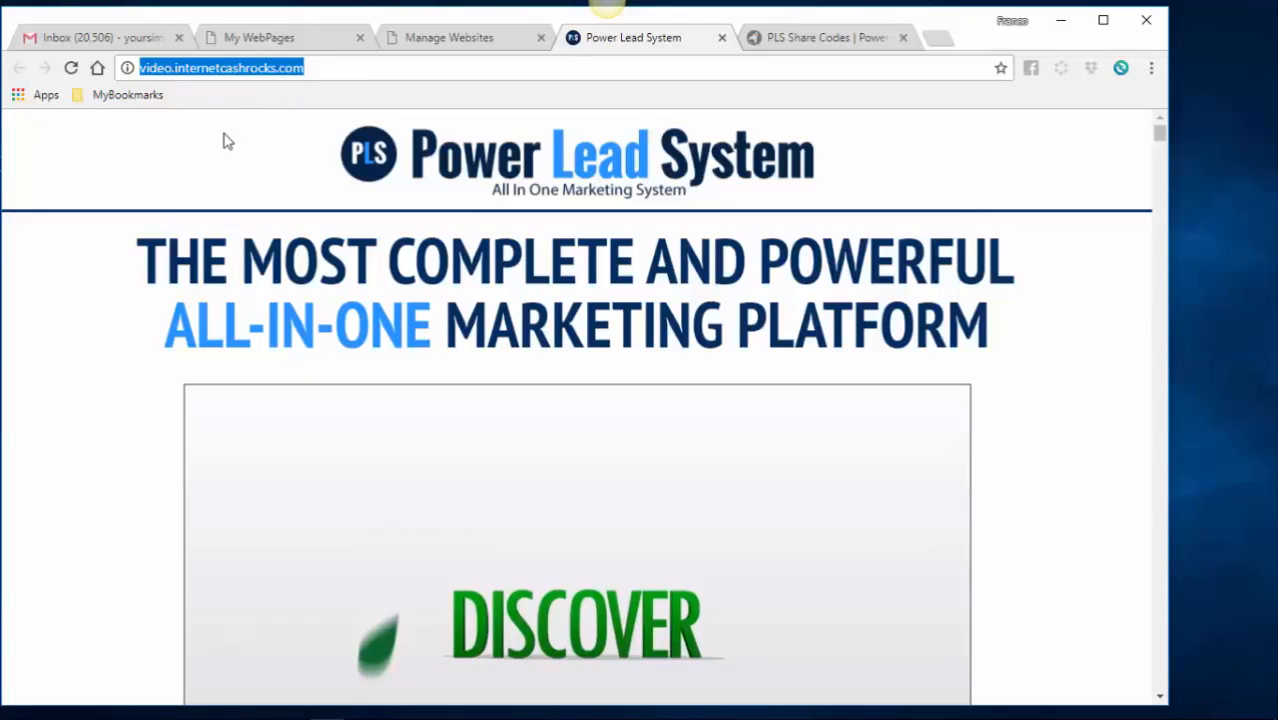
Step: Load truth.internetcashrocks.com, open the GET THE KEY form and enter the subscriber's email address
type("truth")
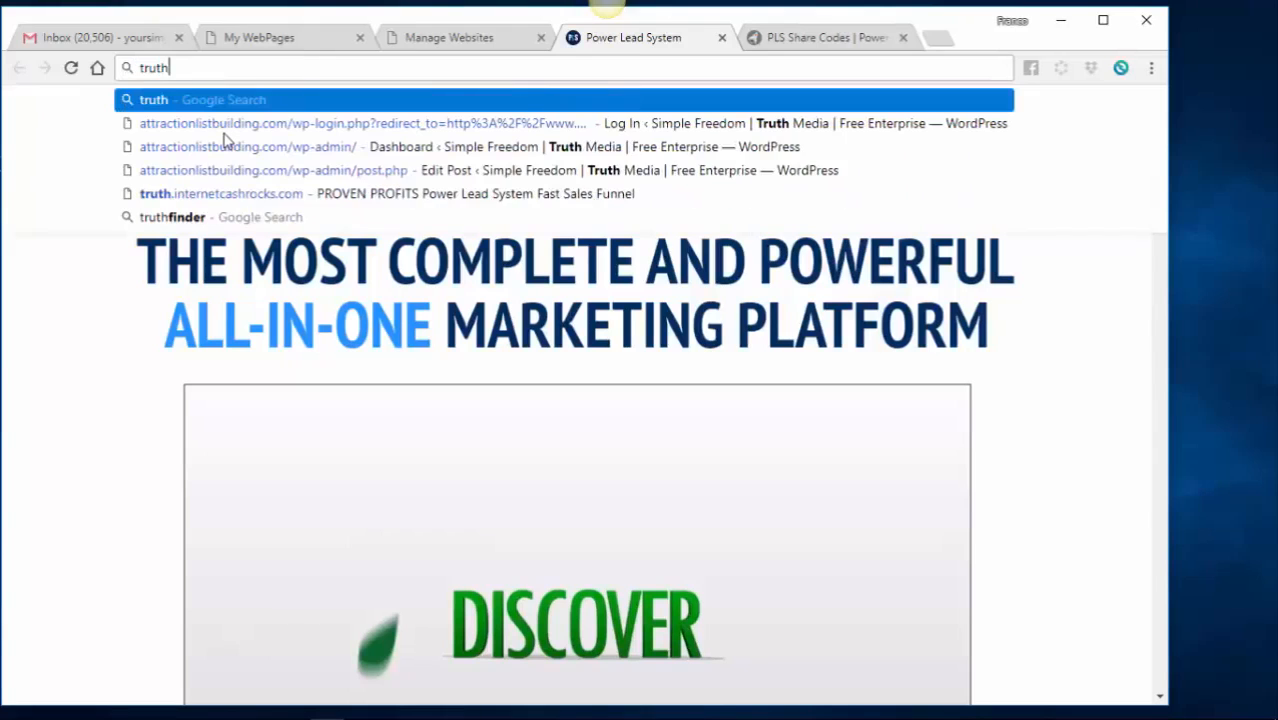
type(".")
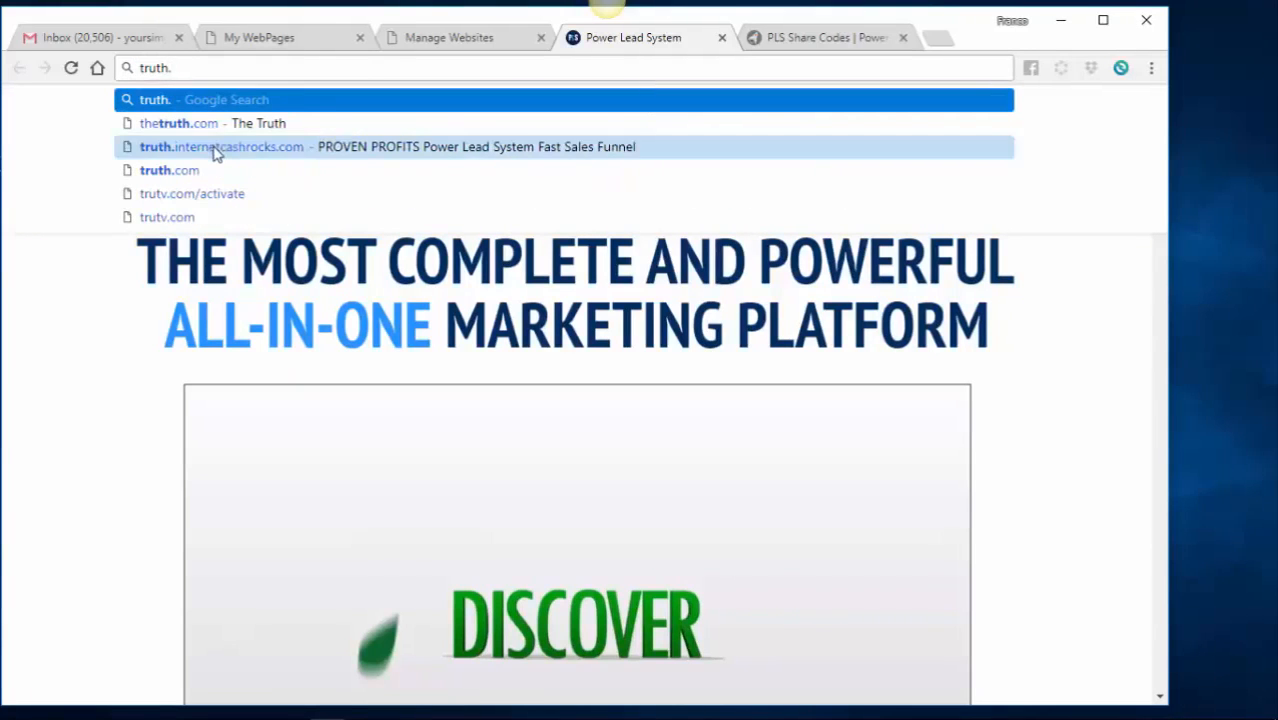
left_click(214, 148)
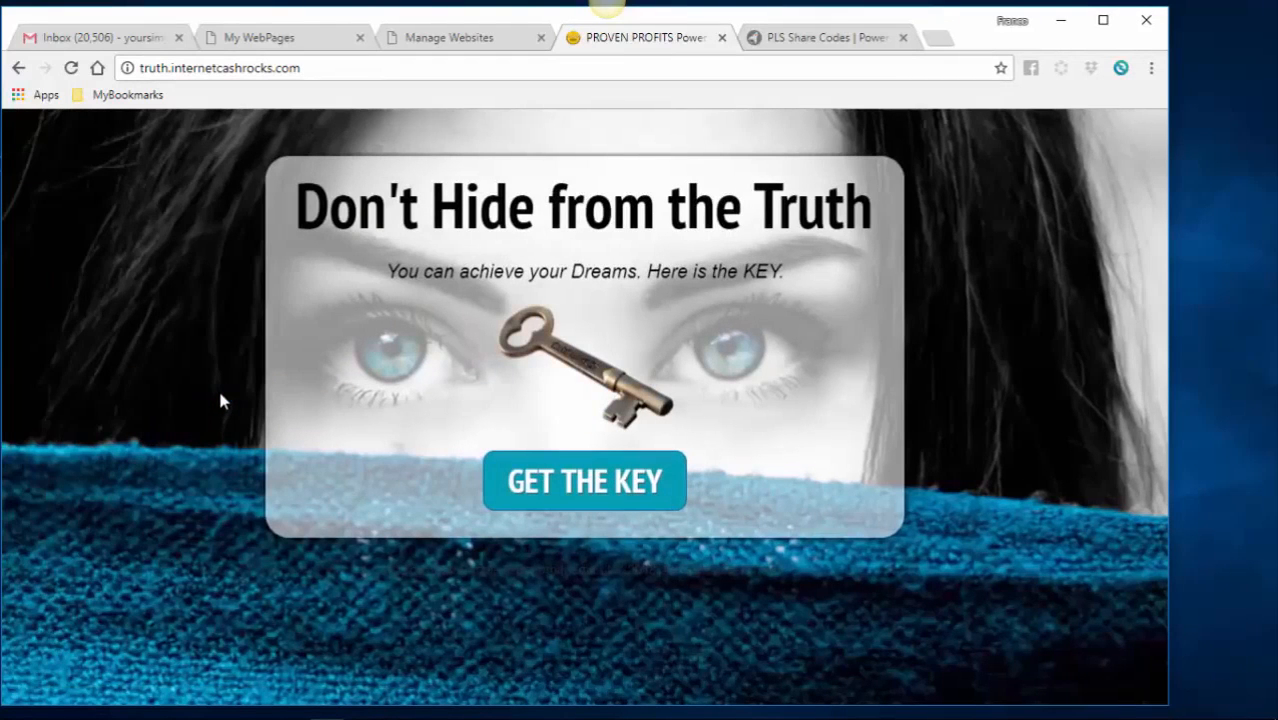
left_click(595, 482)
left_click(470, 423)
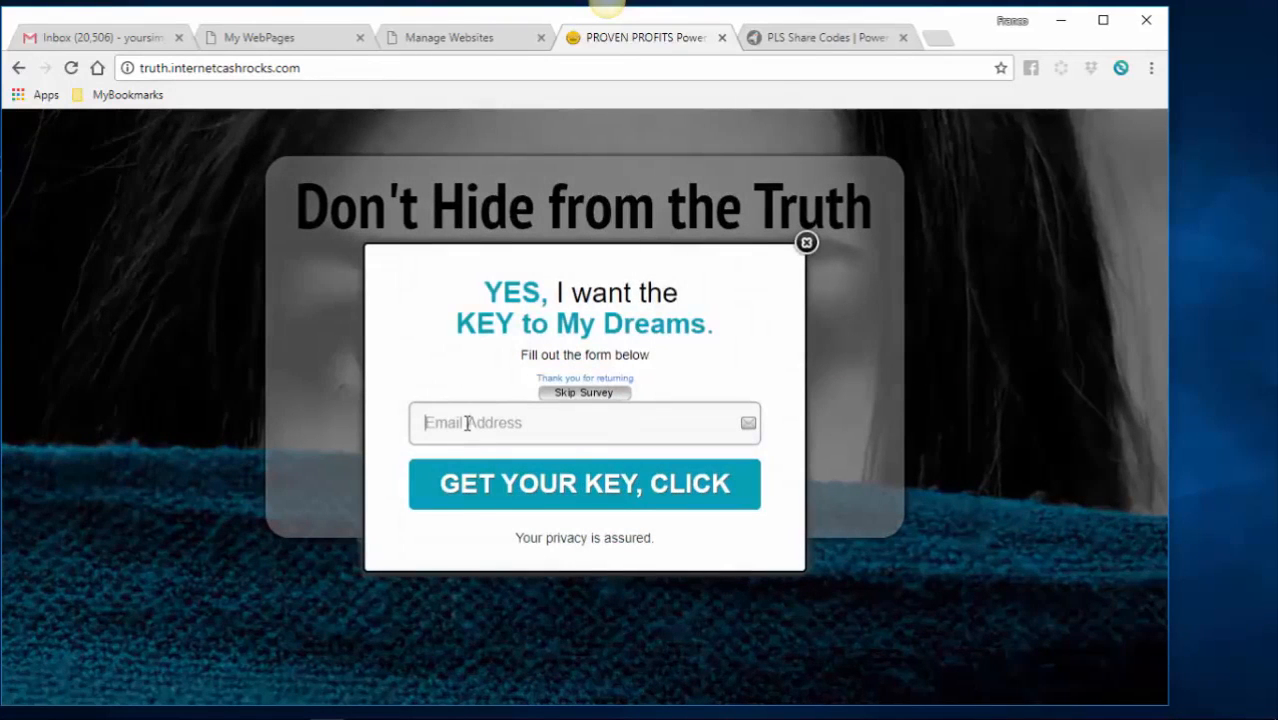
left_click(467, 423)
left_click(457, 472)
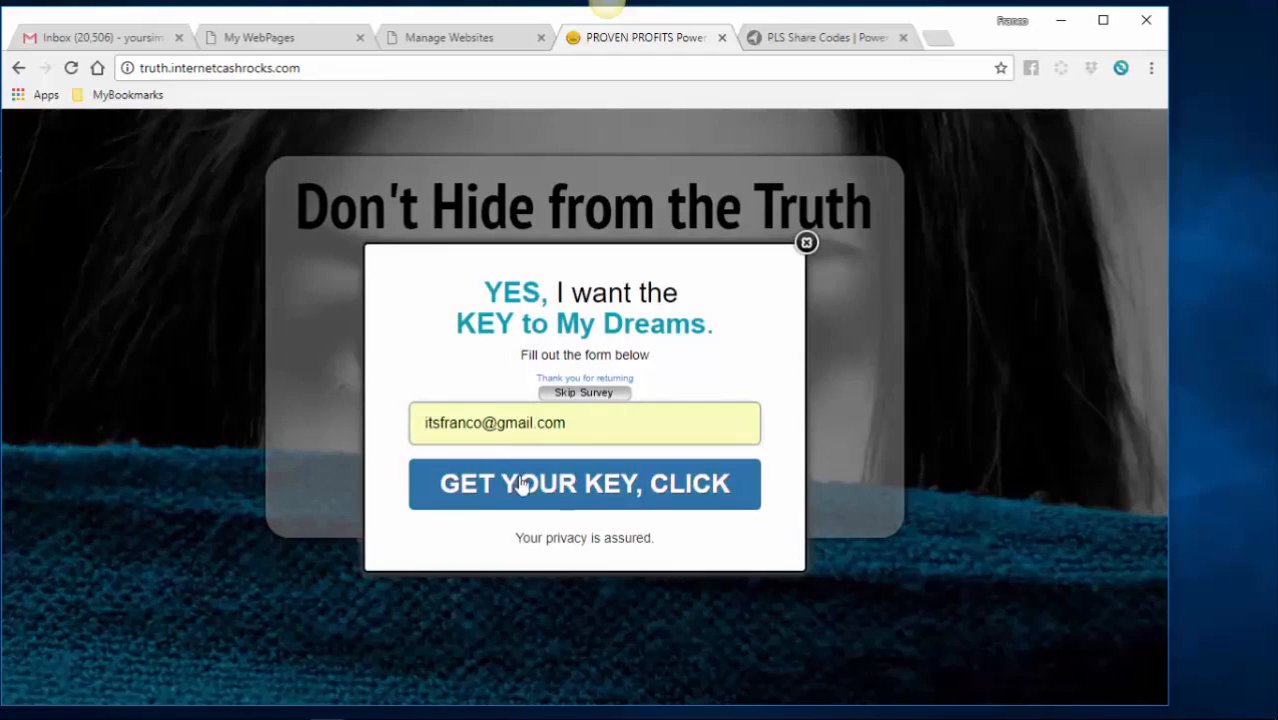
Step: Submit GET YOUR KEY and pass the human check with the displayed verification code
left_click(575, 486)
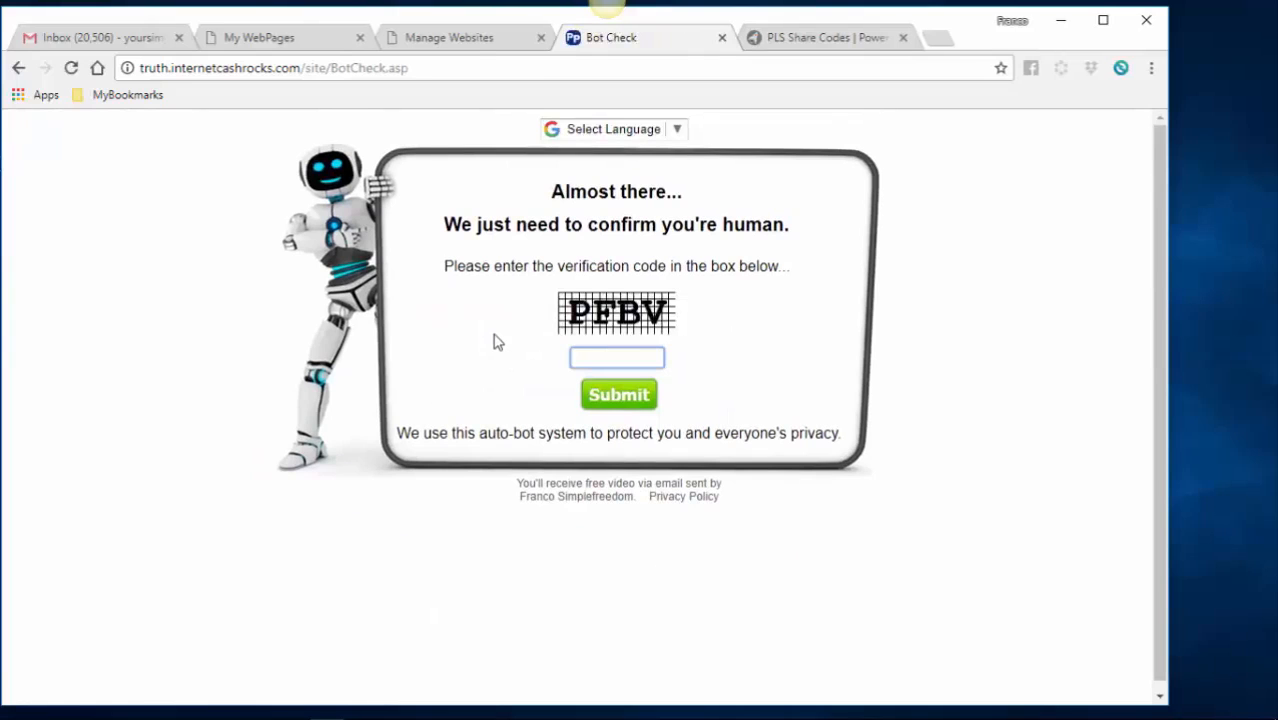
type("pfbv")
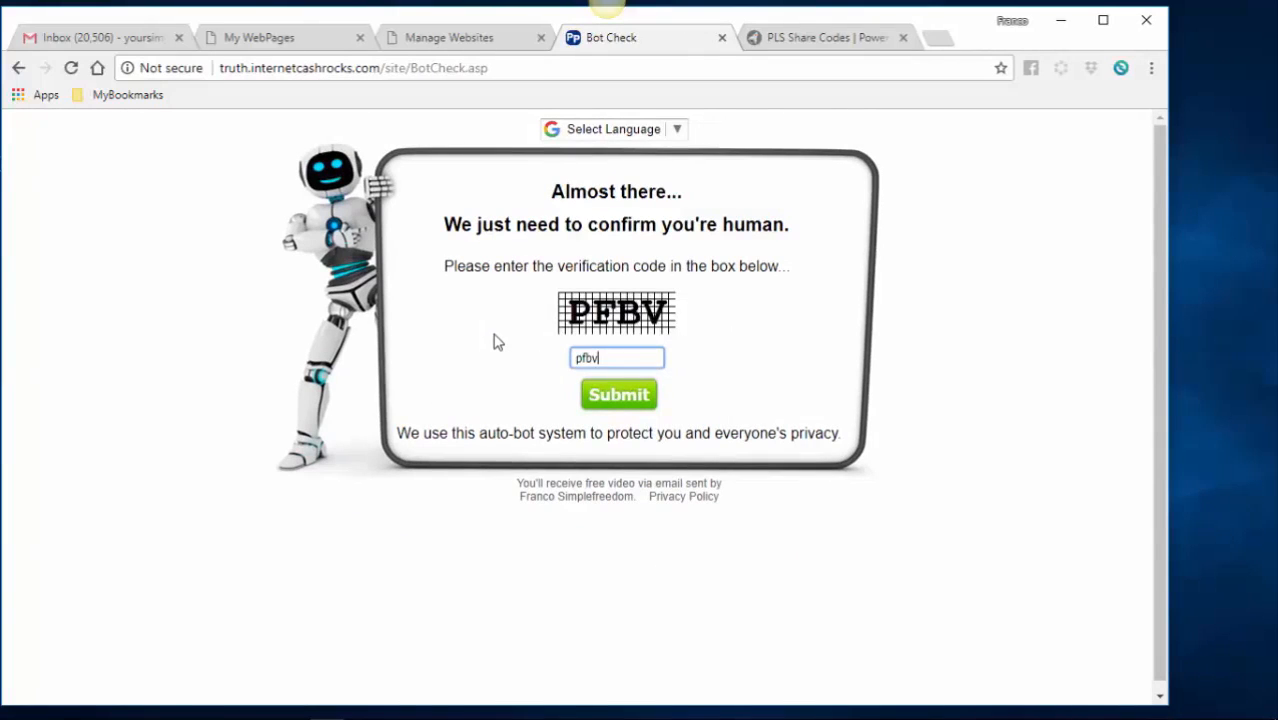
left_click(618, 400)
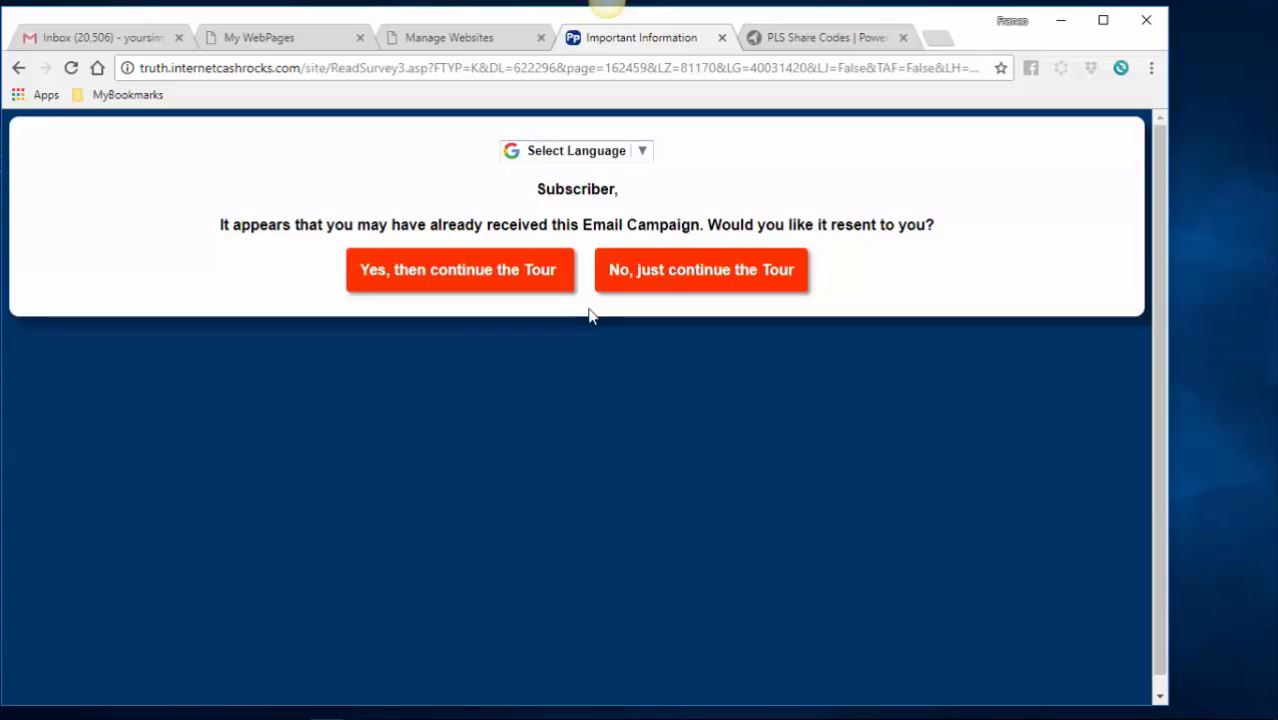
Step: Choose 'No, just continue the Tour', check the video.internetcashrocks.com sales page, and select its URL
left_click(701, 276)
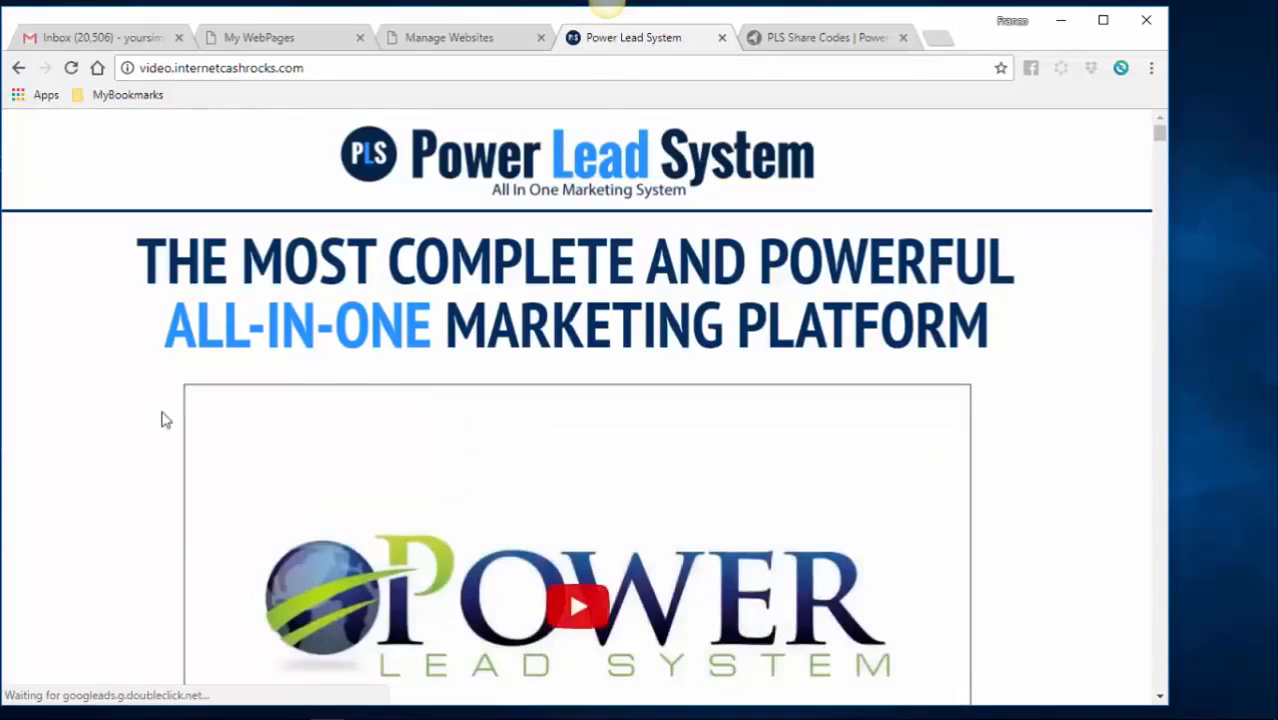
scroll(192, 460, "down", 1)
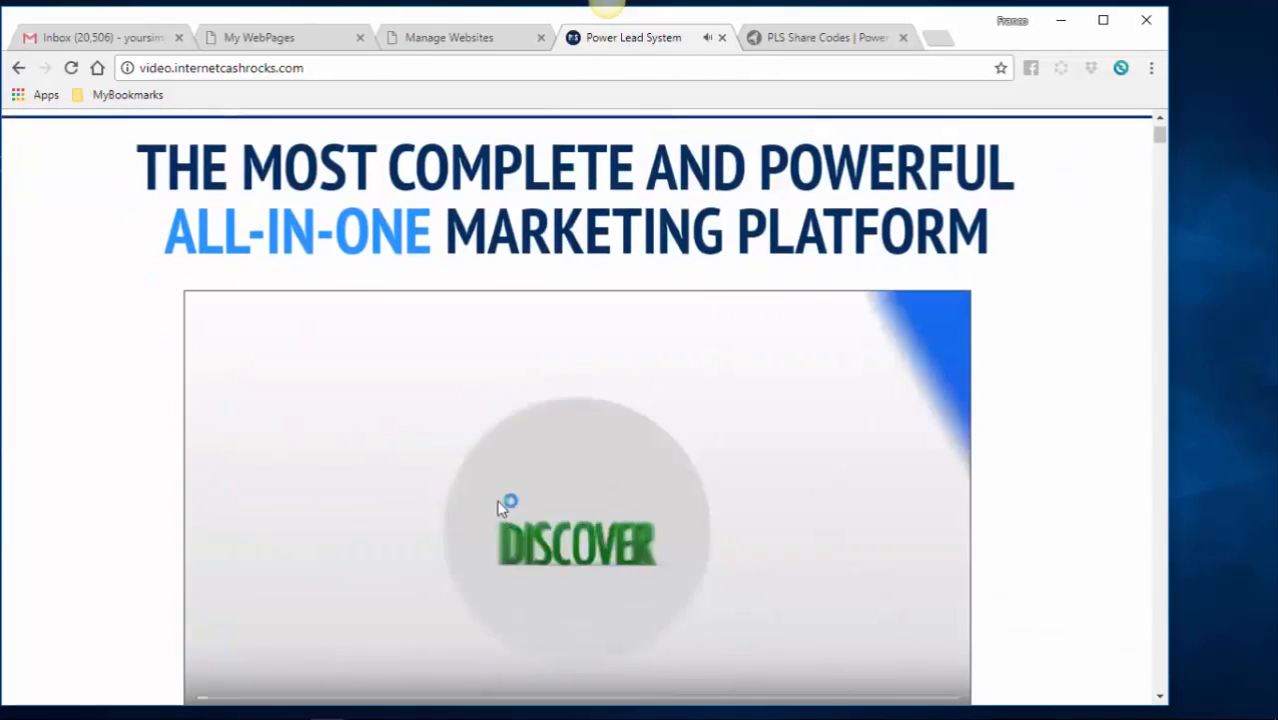
scroll(157, 473, "up", 1)
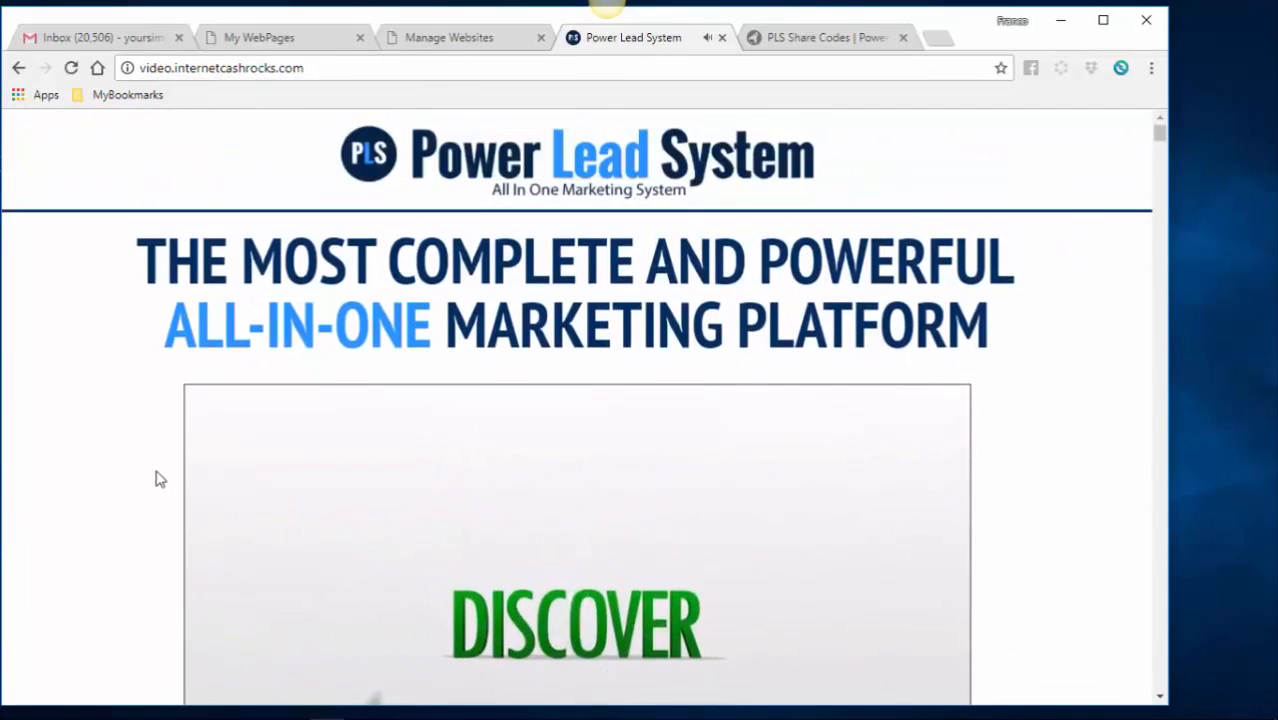
left_click(200, 68)
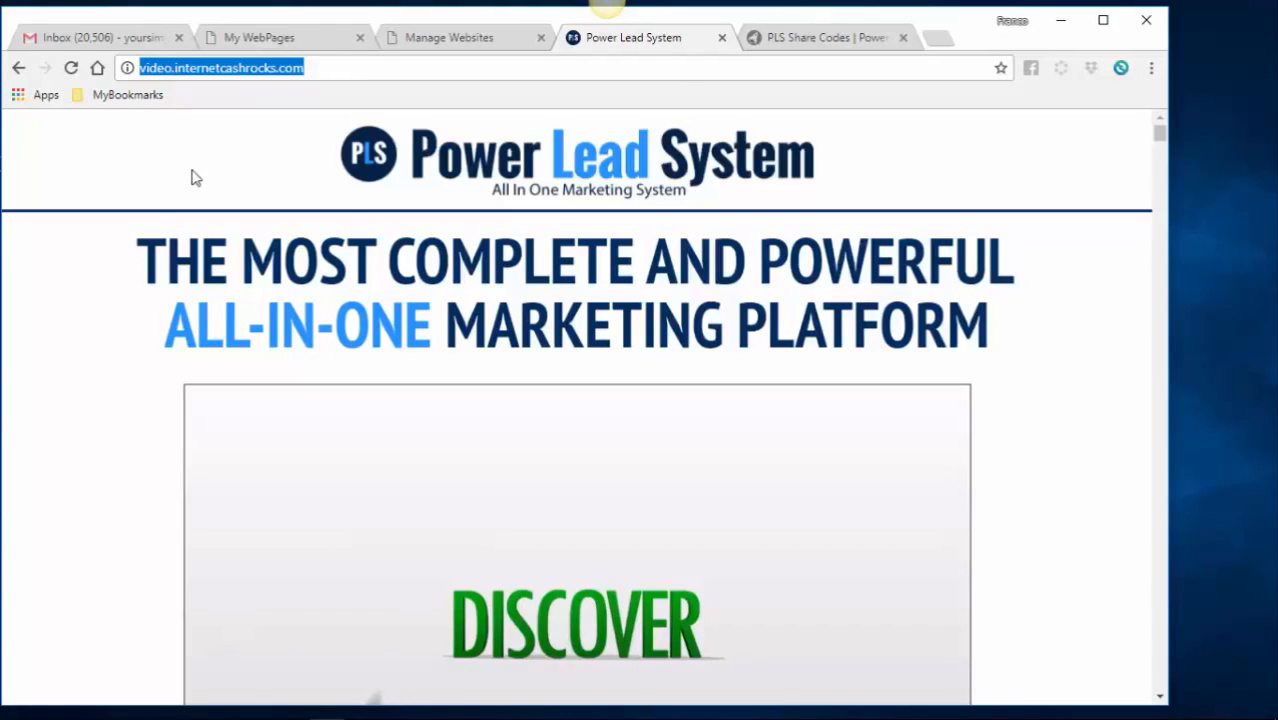
Step: Reload truth.internetcashrocks.com, copy its URL, and open a fresh blank tab
type("truth")
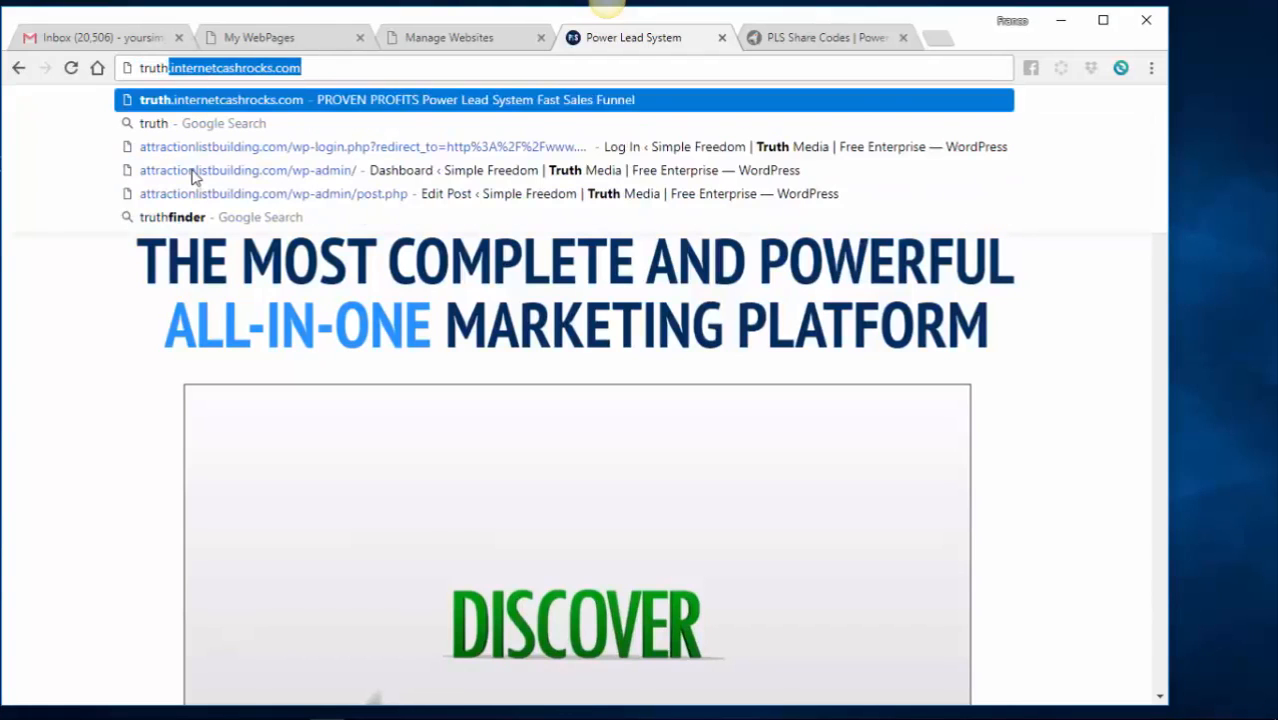
key("Return")
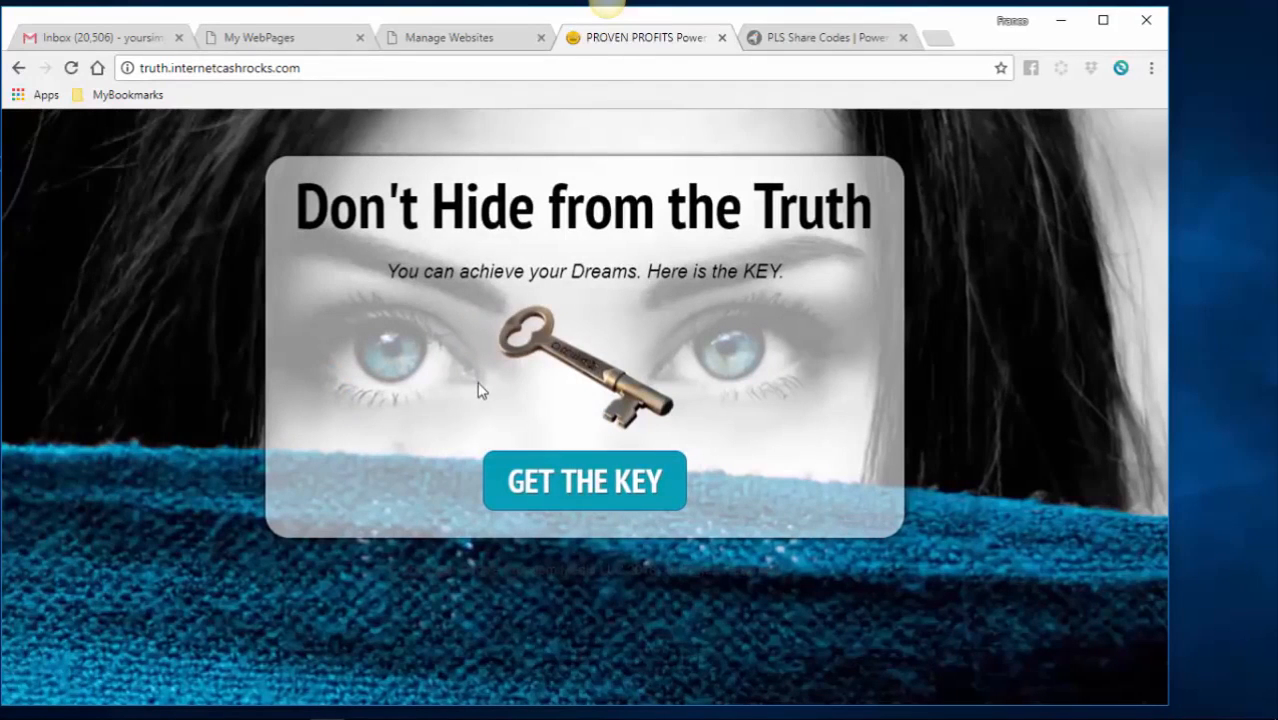
left_click(192, 67)
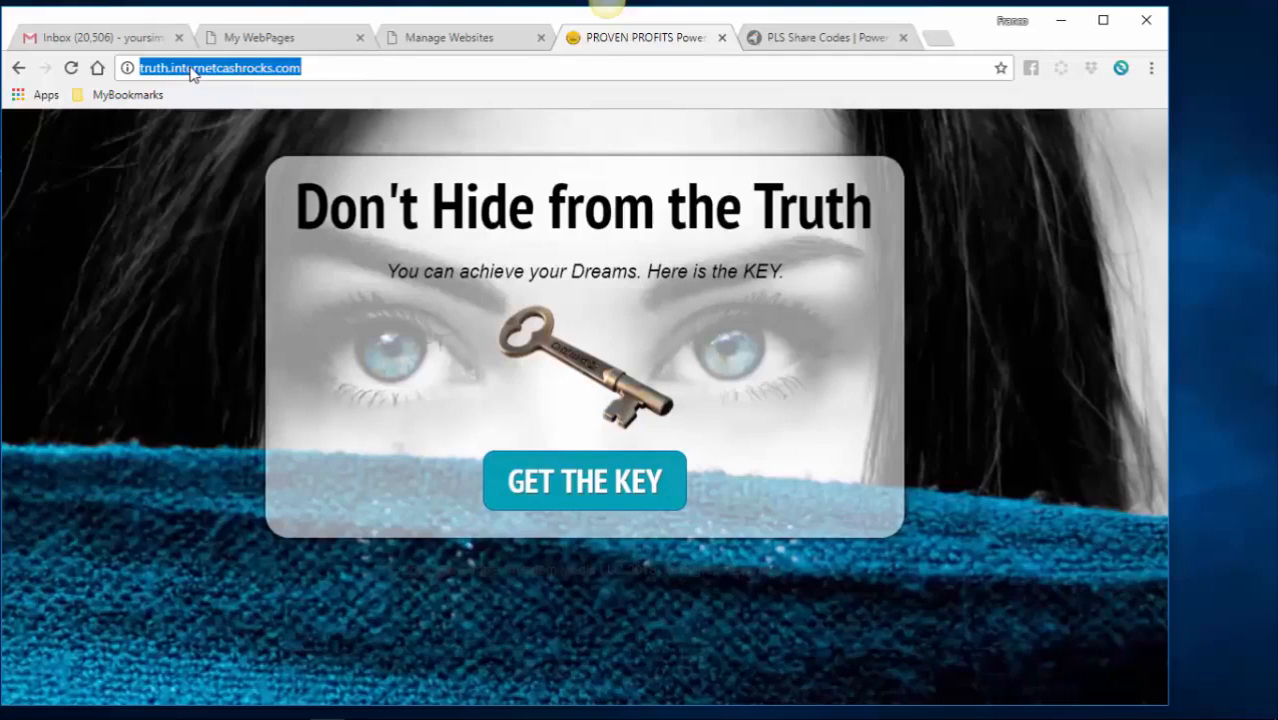
right_click(191, 69)
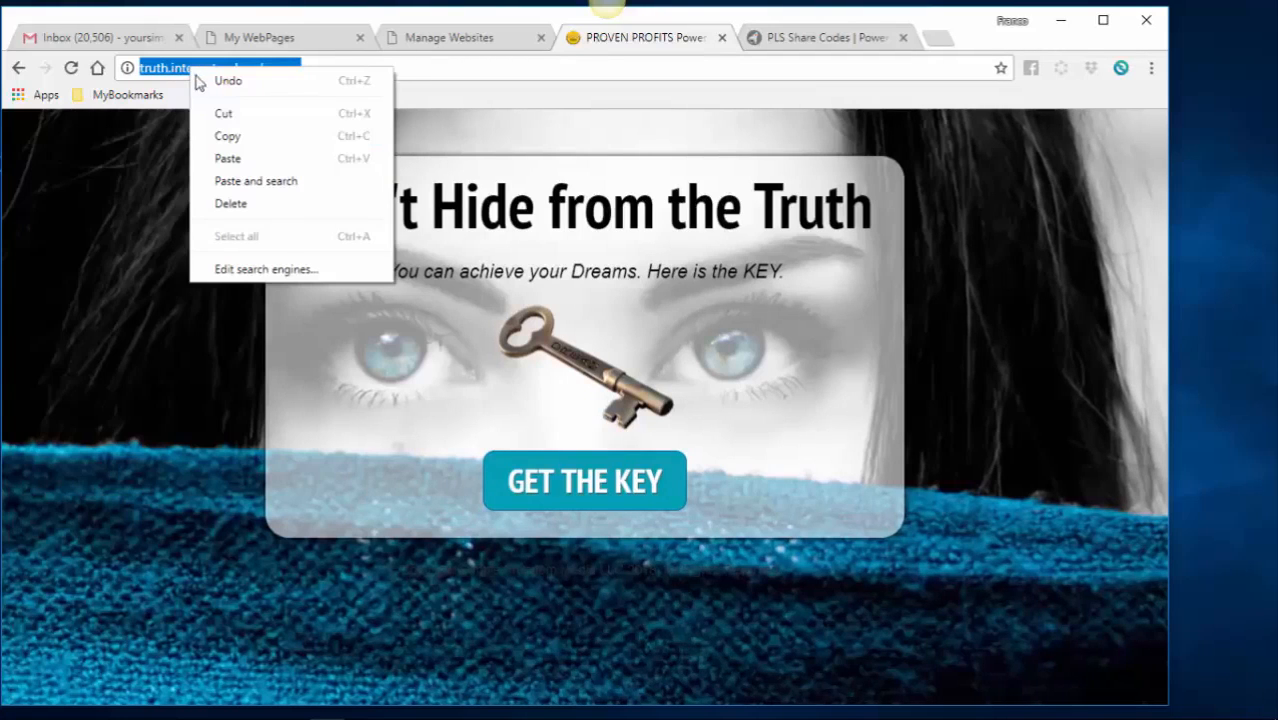
left_click(227, 137)
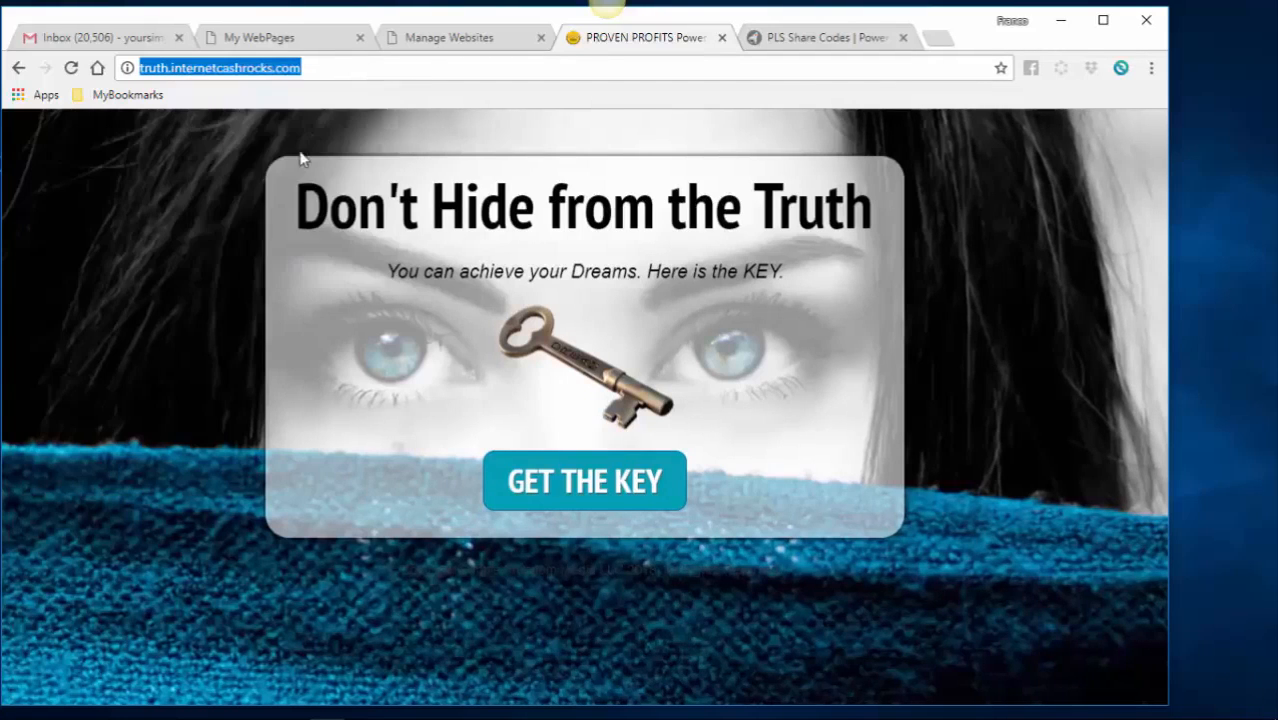
left_click(940, 42)
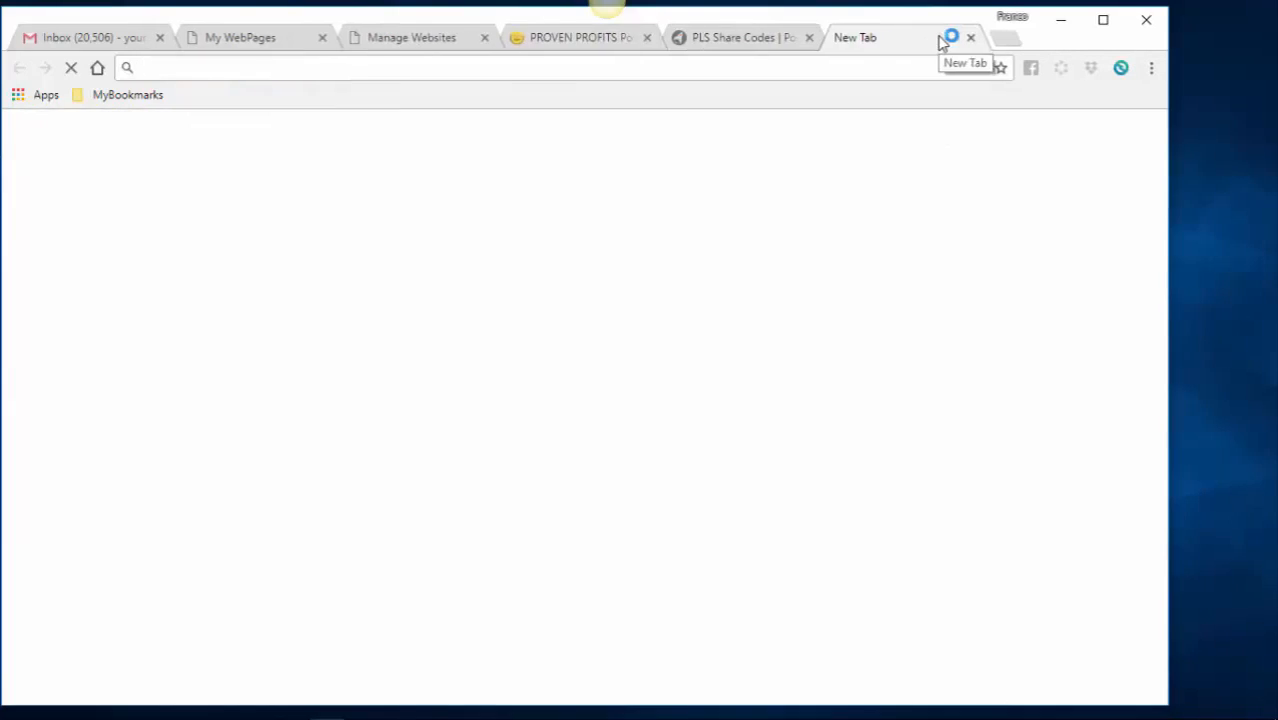
Step: Go to dfysolos.com, dismiss the subscribe bar and browse the solo-ad click pricing
type("dfy")
key("Return")
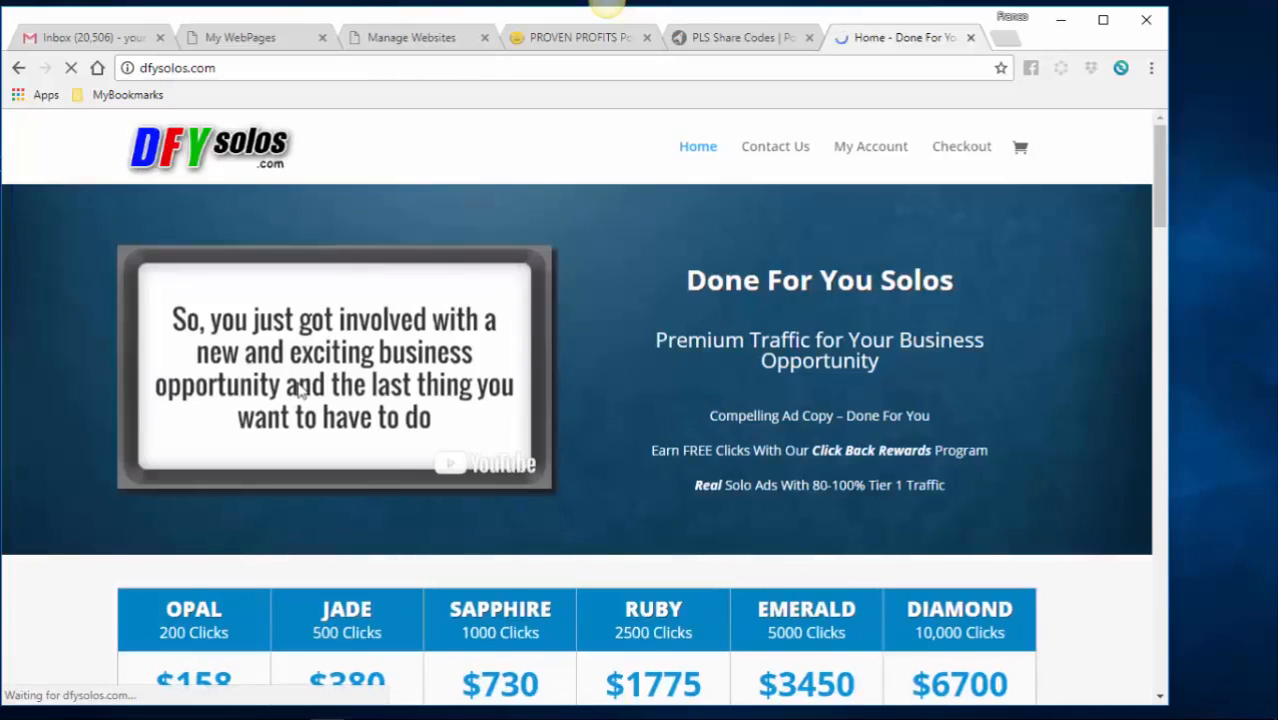
left_click(305, 385)
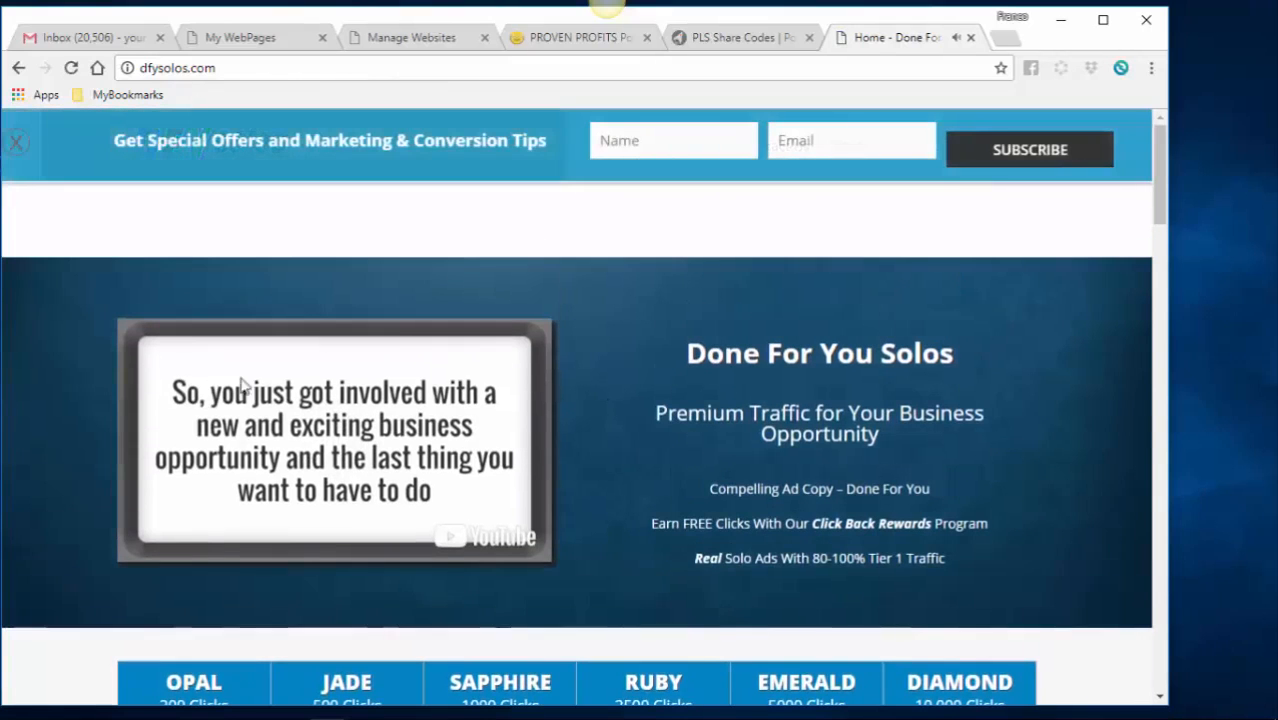
left_click(15, 145)
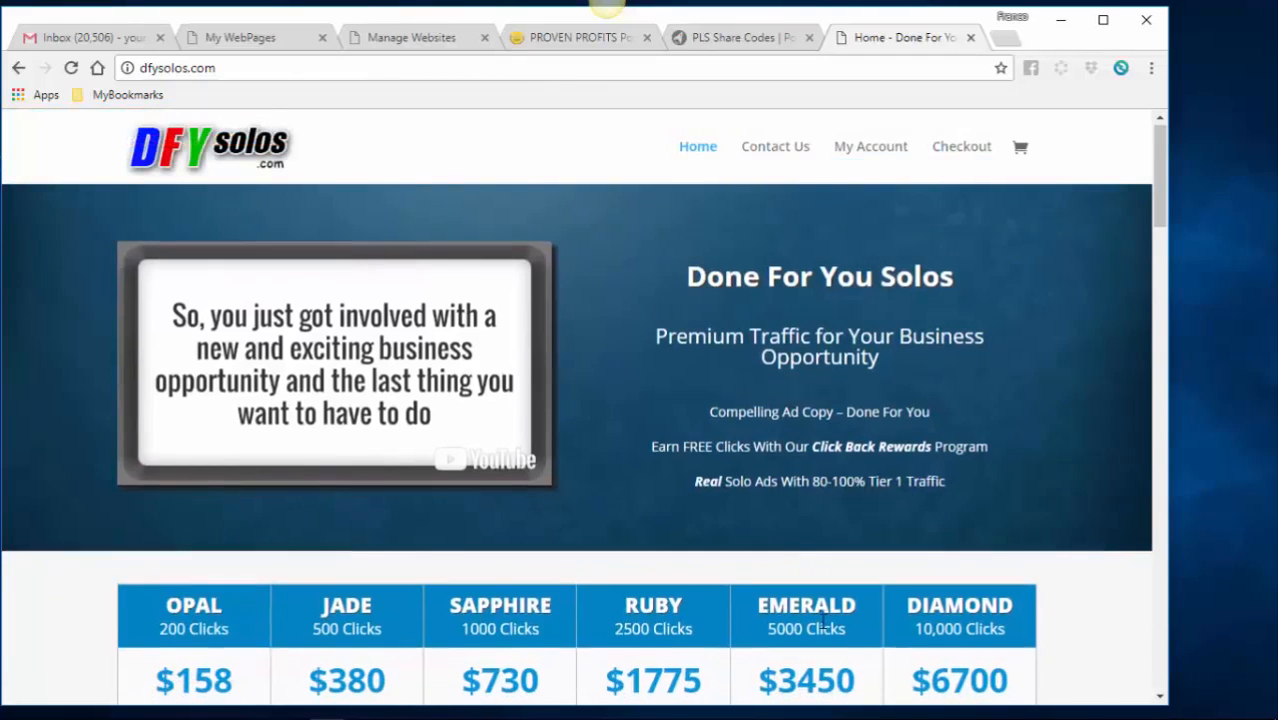
scroll(670, 555, "down", 3)
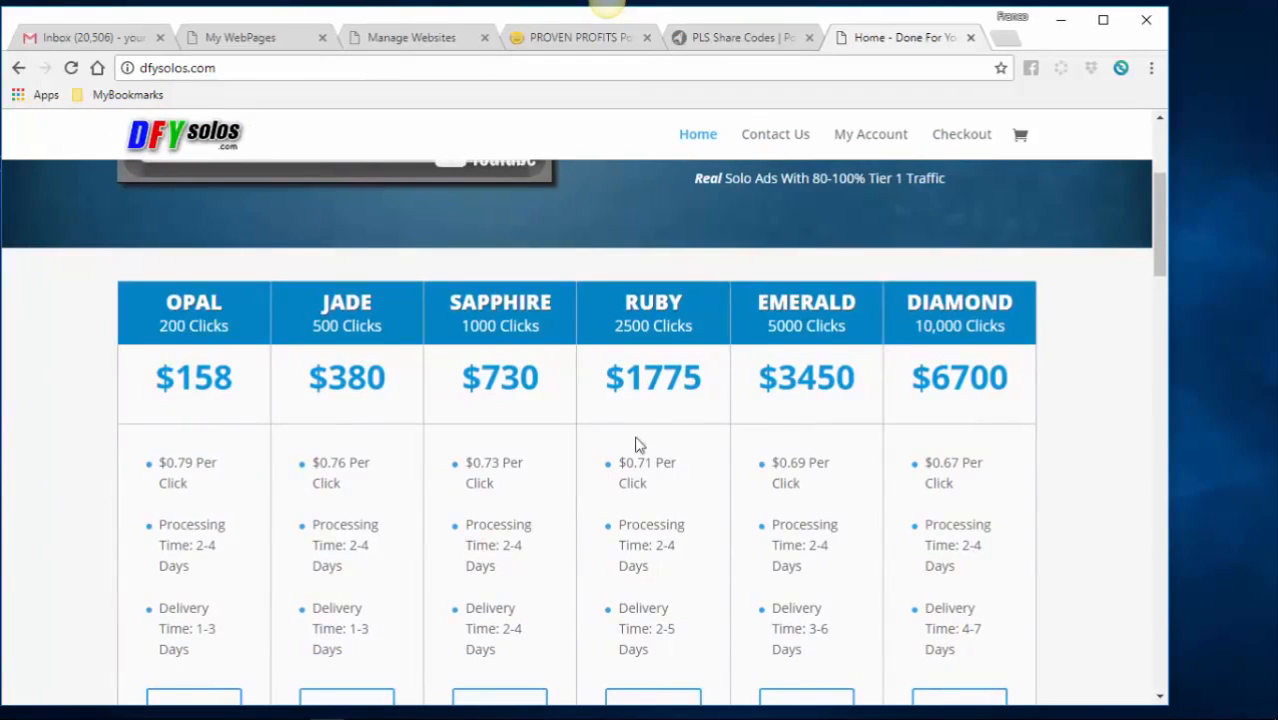
scroll(618, 500, "up", 2)
scroll(618, 500, "up", 2)
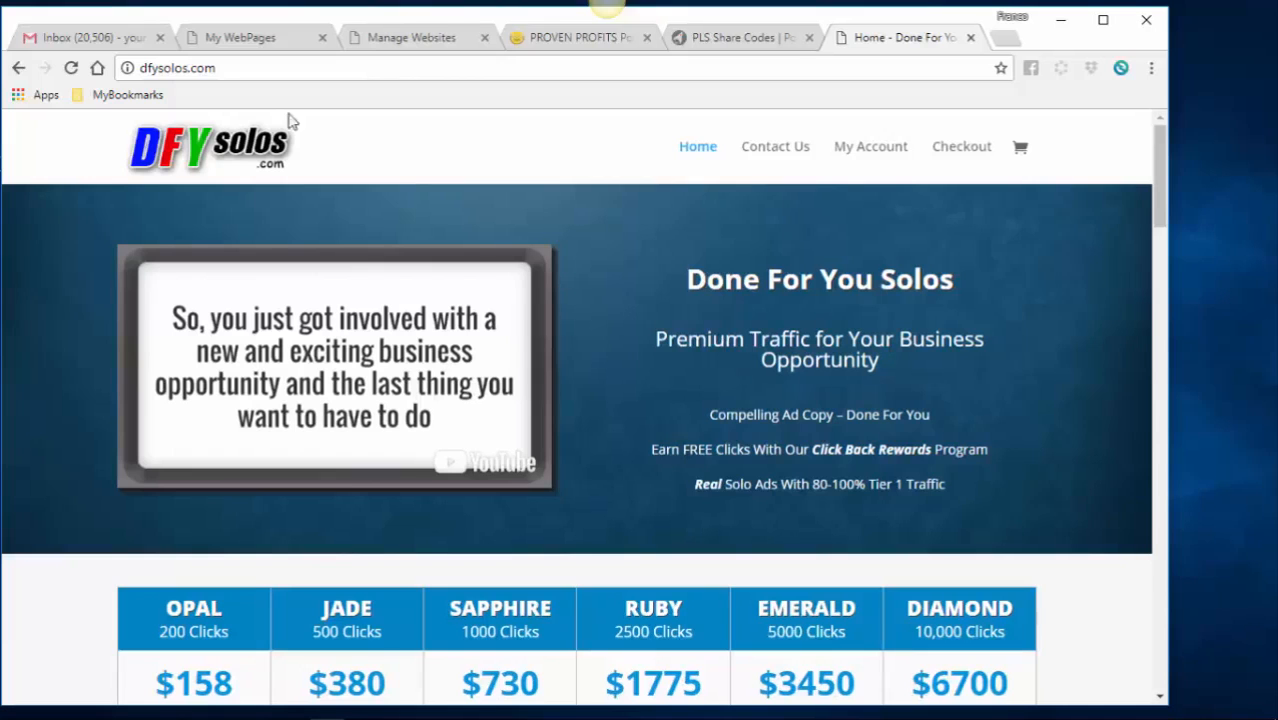
Step: Load truth.internetcashrocks.com in the same tab
left_click(178, 76)
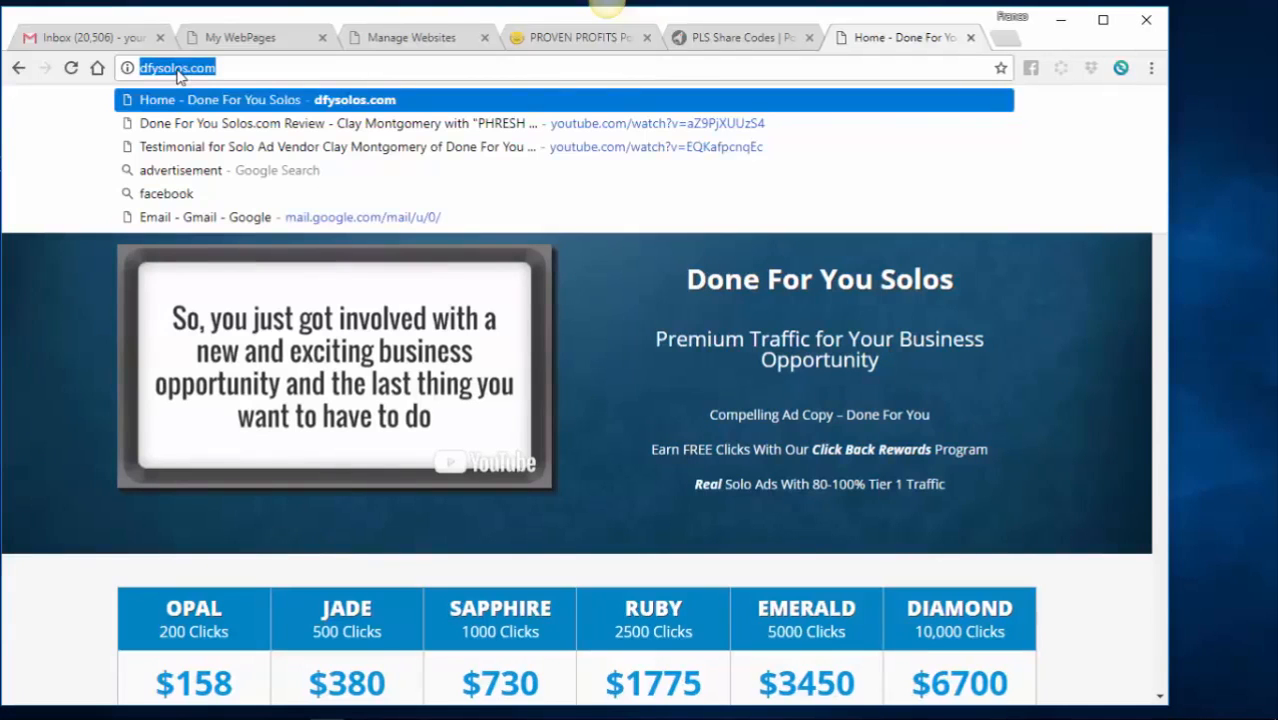
type("truth.internetcashrock")
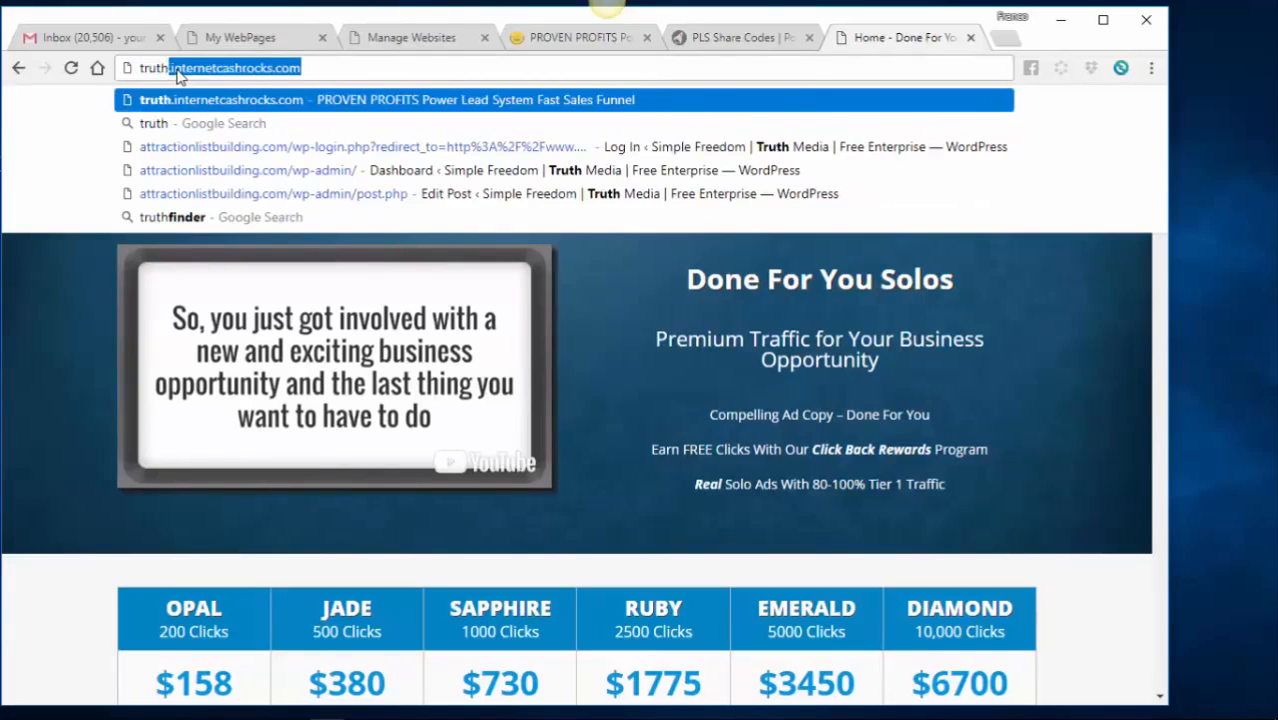
key("Return")
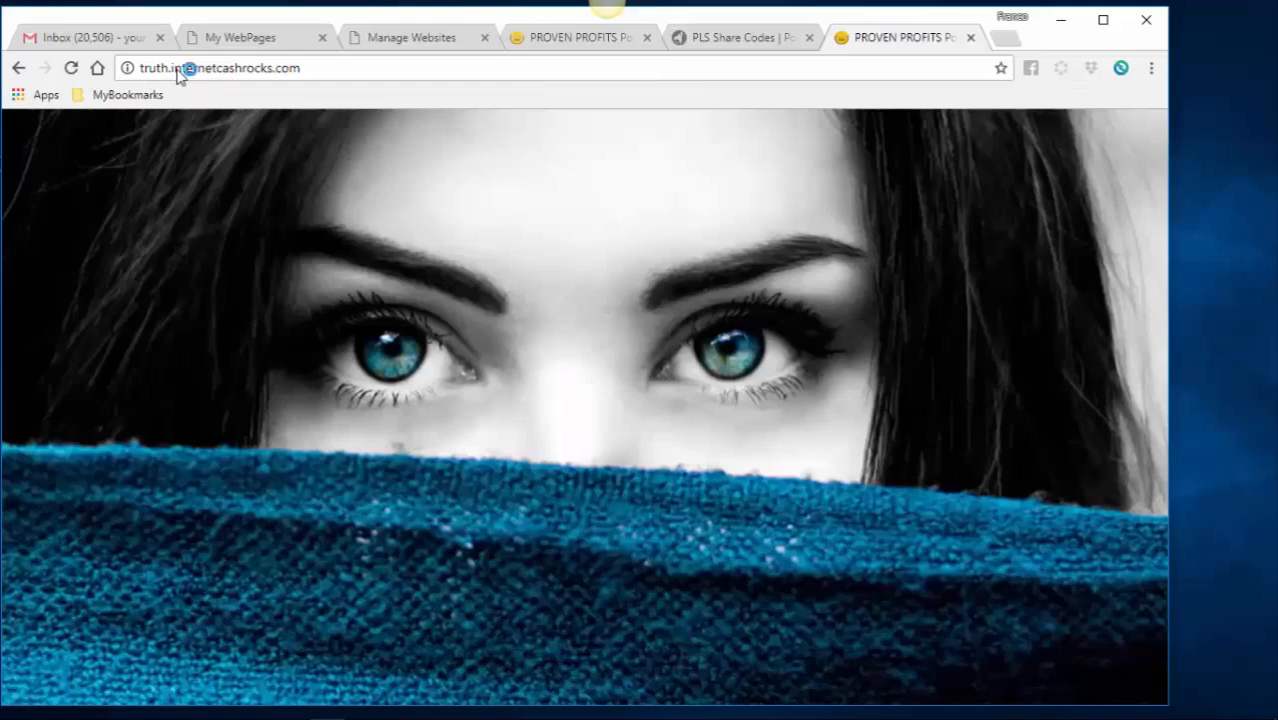